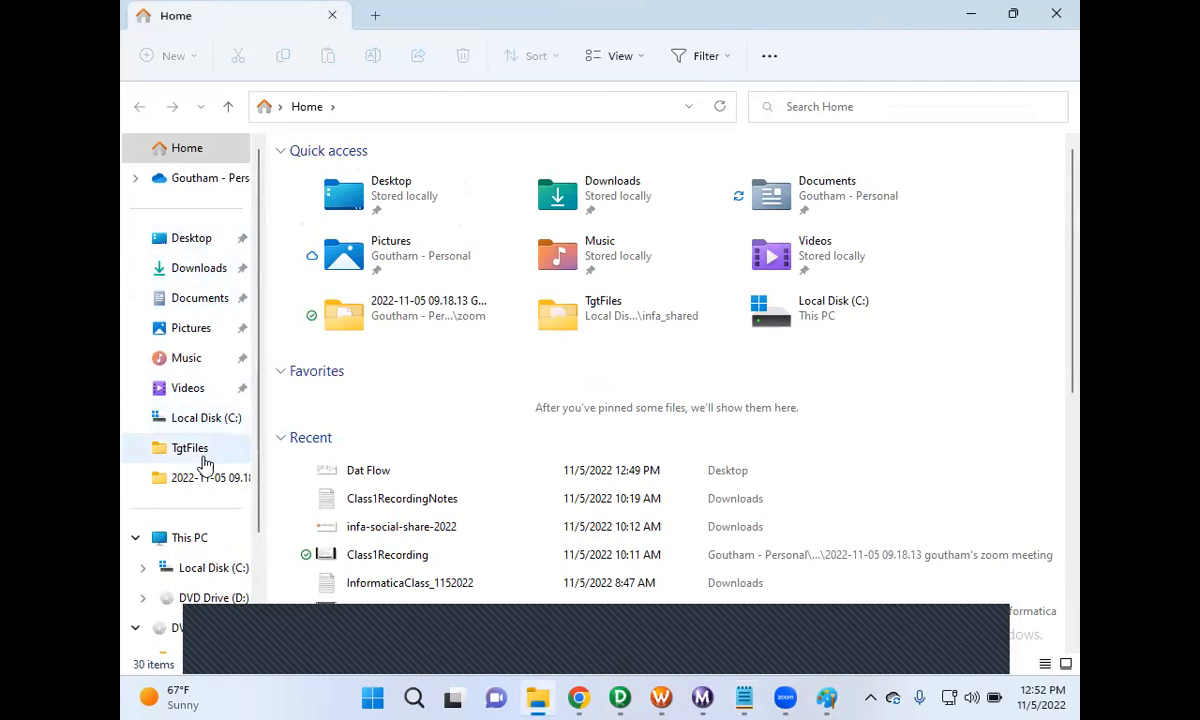
# - Browse the Documents folder's Zoom recordings and open the 2022-11-05 12.45.17 meeting folder
pyautogui.click(196, 305)
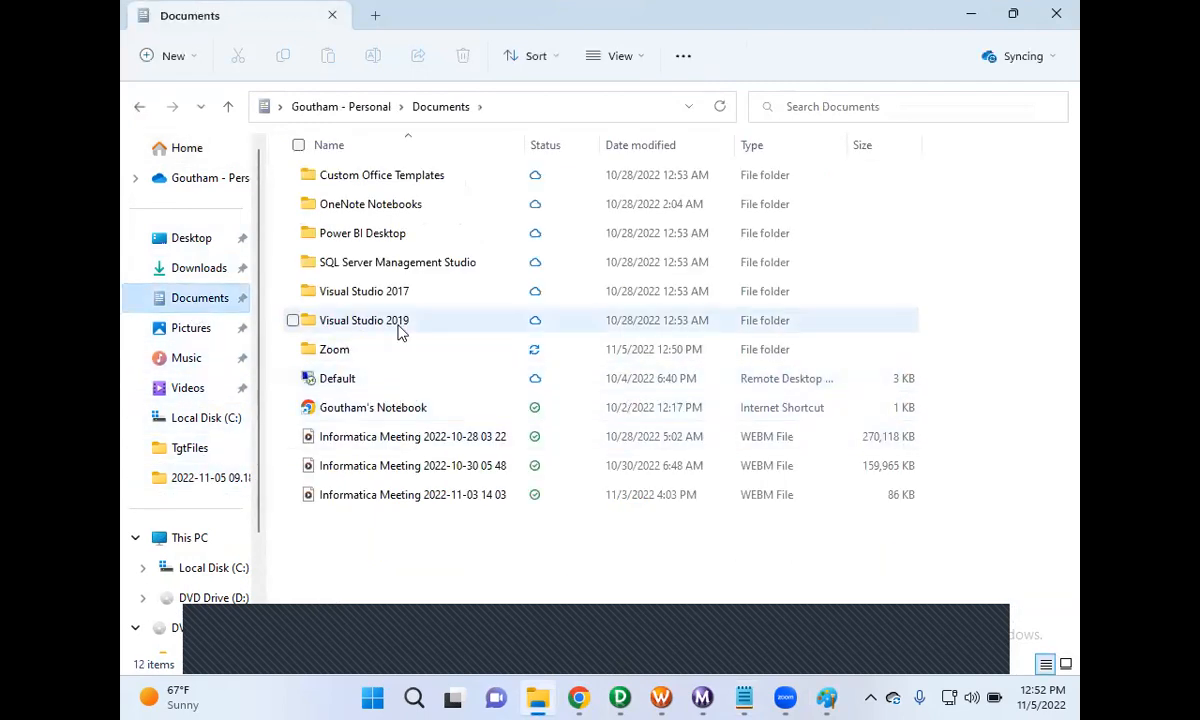
pyautogui.doubleClick(378, 350)
pyautogui.click(378, 350)
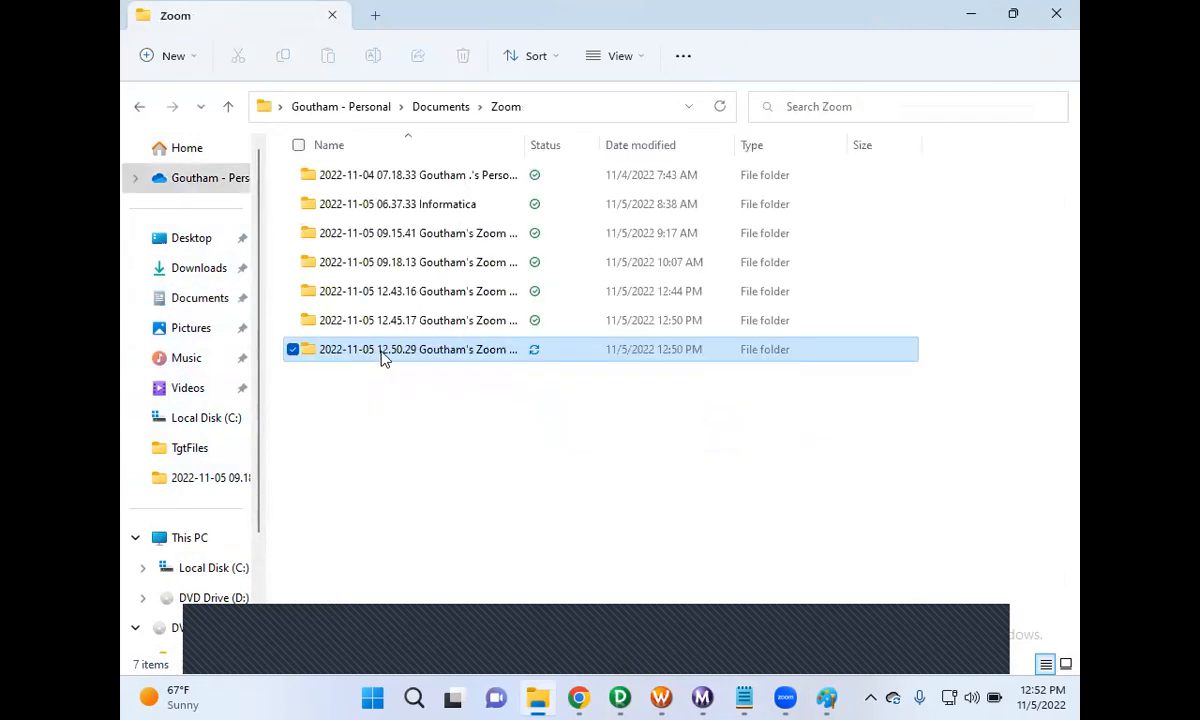
pyautogui.click(466, 332)
pyautogui.doubleClick(466, 332)
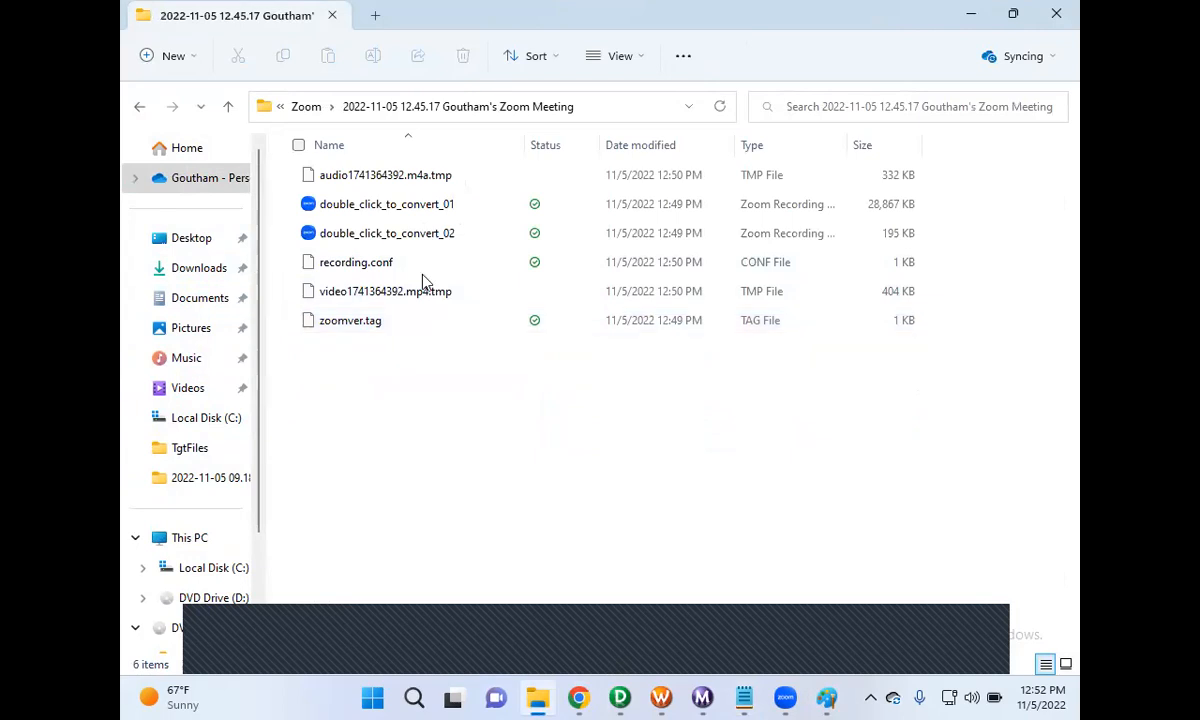
# - Open the Class1RecordingNotes text file from Downloads in a maximized window and go to its 3 BASIC STEPS section
pyautogui.click(195, 268)
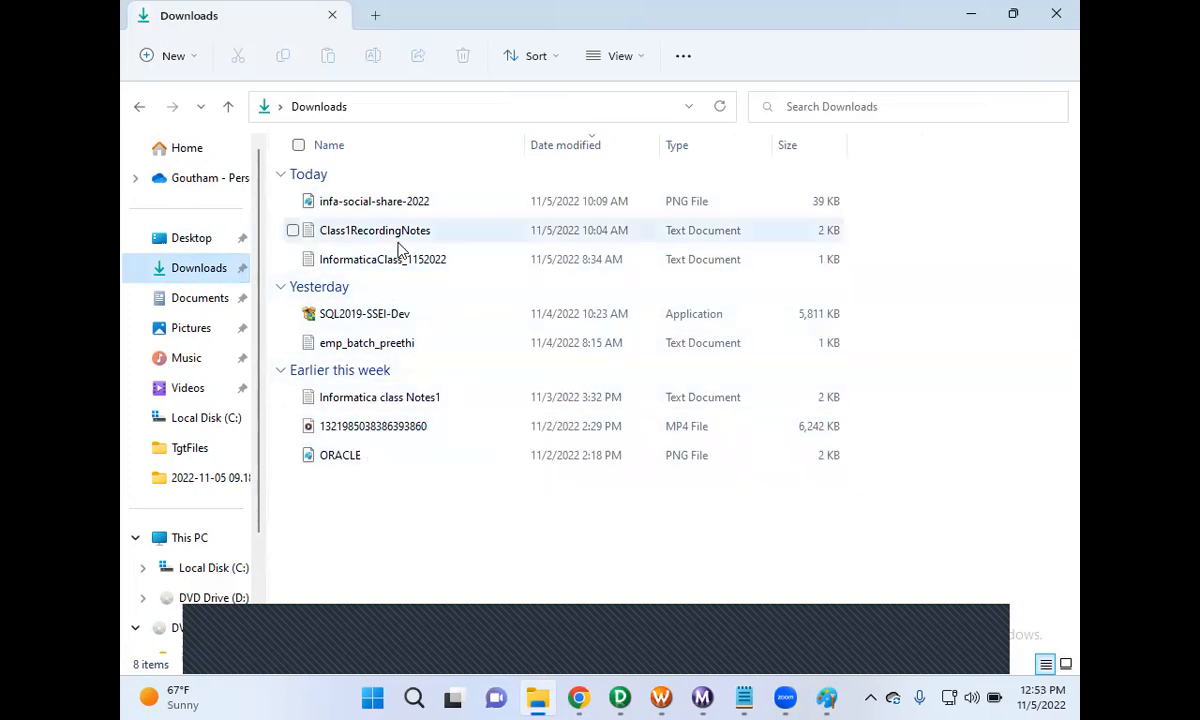
pyautogui.doubleClick(391, 232)
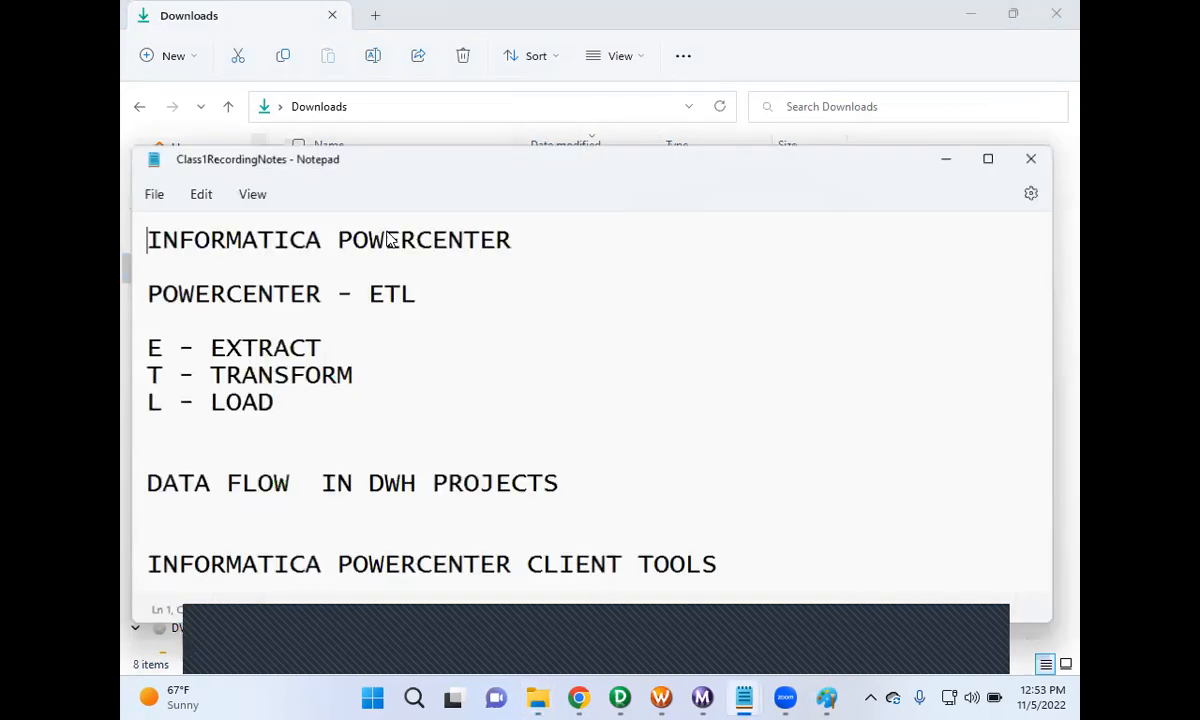
pyautogui.doubleClick(525, 160)
pyautogui.scroll(-6, 542, 345)
pyautogui.scroll(-8, 538, 350)
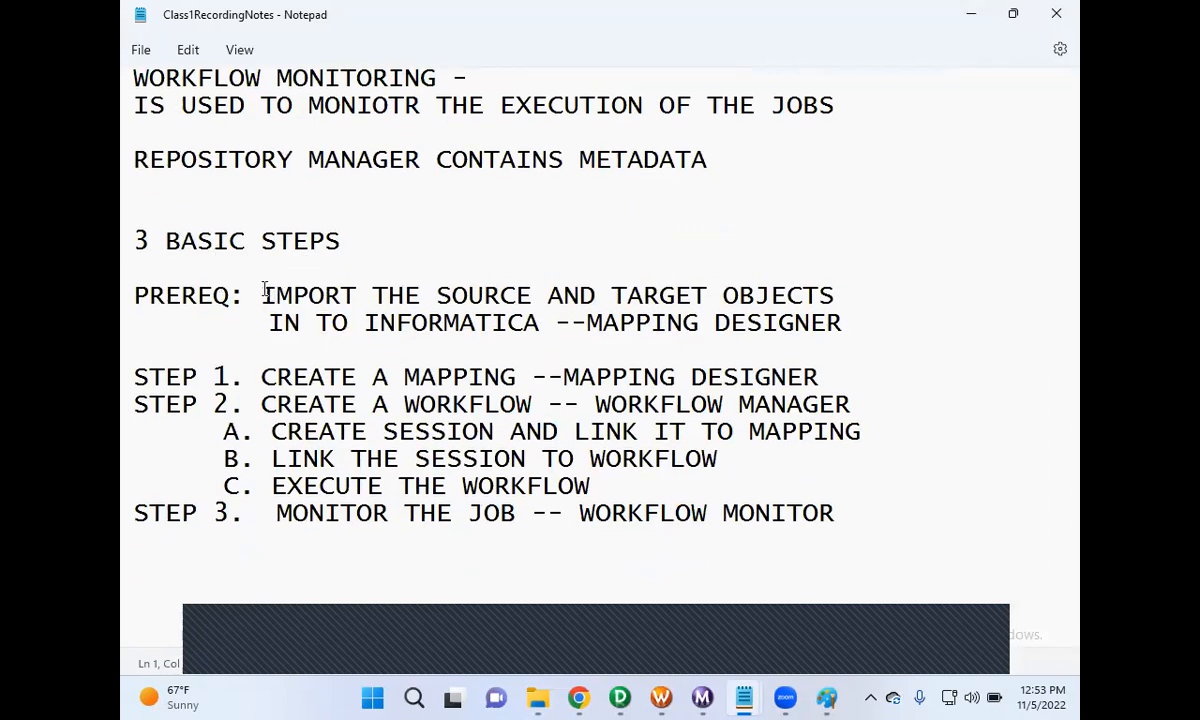
# - Highlight in turn the prerequisite, CREATE A MAPPING, CREATE A WORKFLOW, EXECUTE THE WORKFLOW and WORKFLOW MONITOR in the 3 BASIC STEPS notes
pyautogui.moveTo(848, 322); pyautogui.dragTo(222, 273)
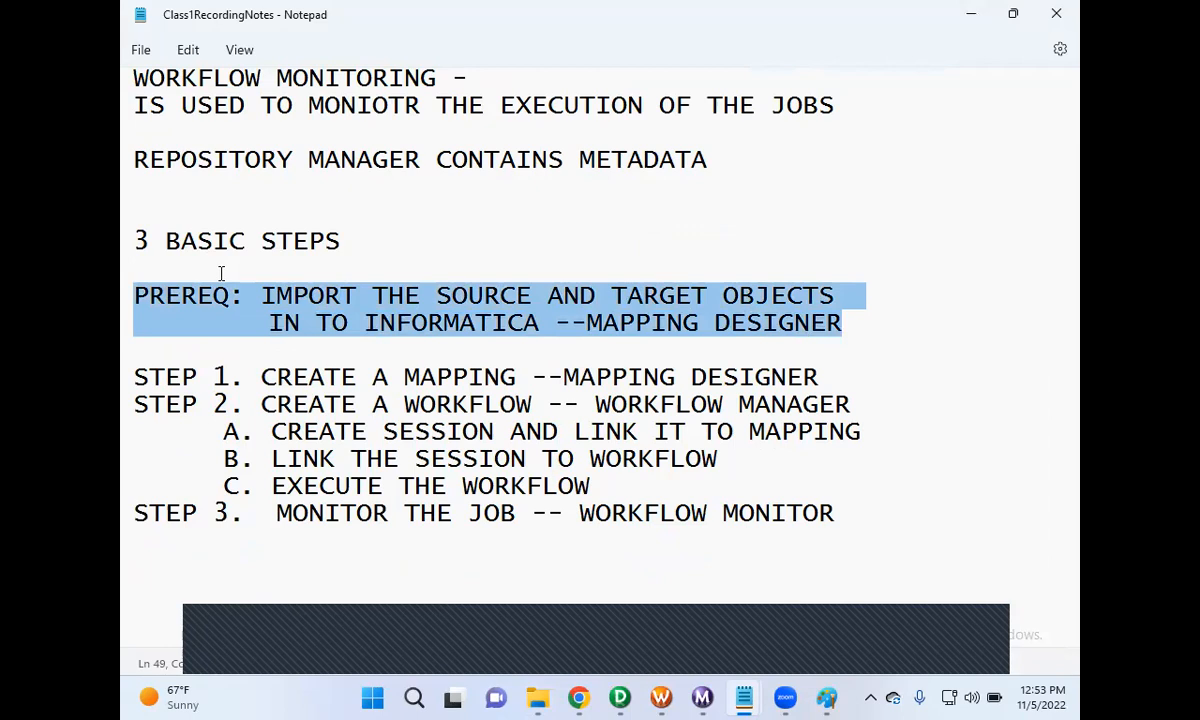
pyautogui.moveTo(269, 378); pyautogui.dragTo(513, 372)
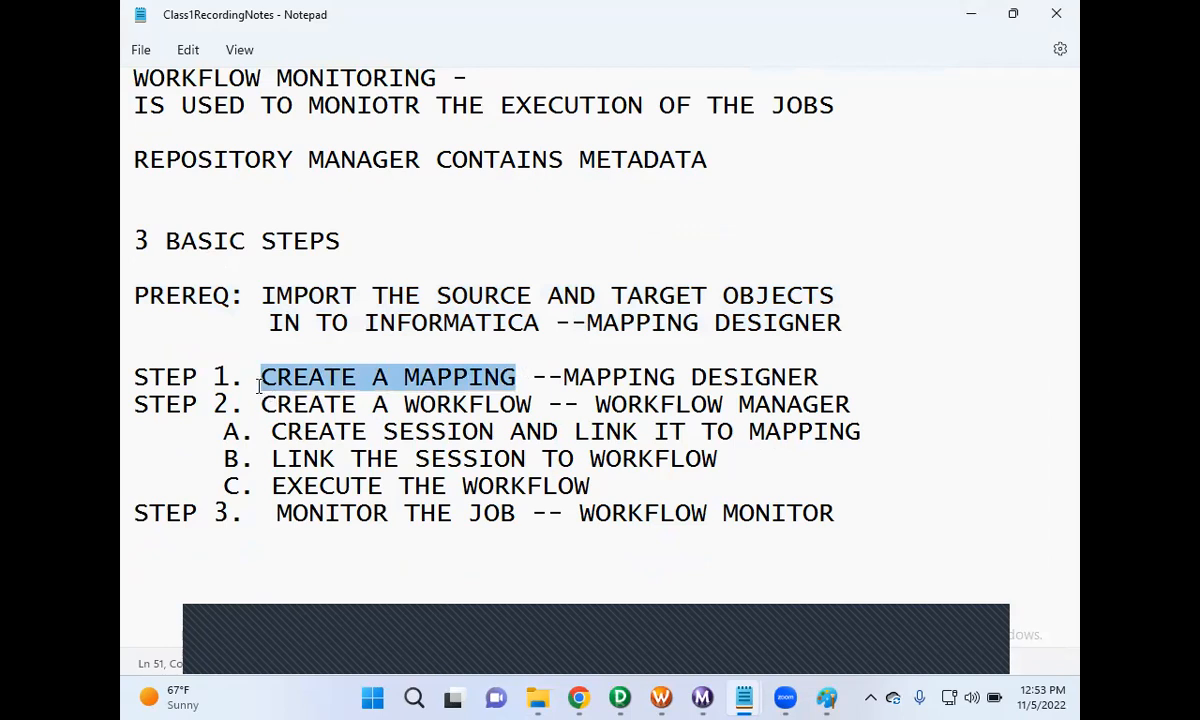
pyautogui.moveTo(248, 401); pyautogui.dragTo(557, 397)
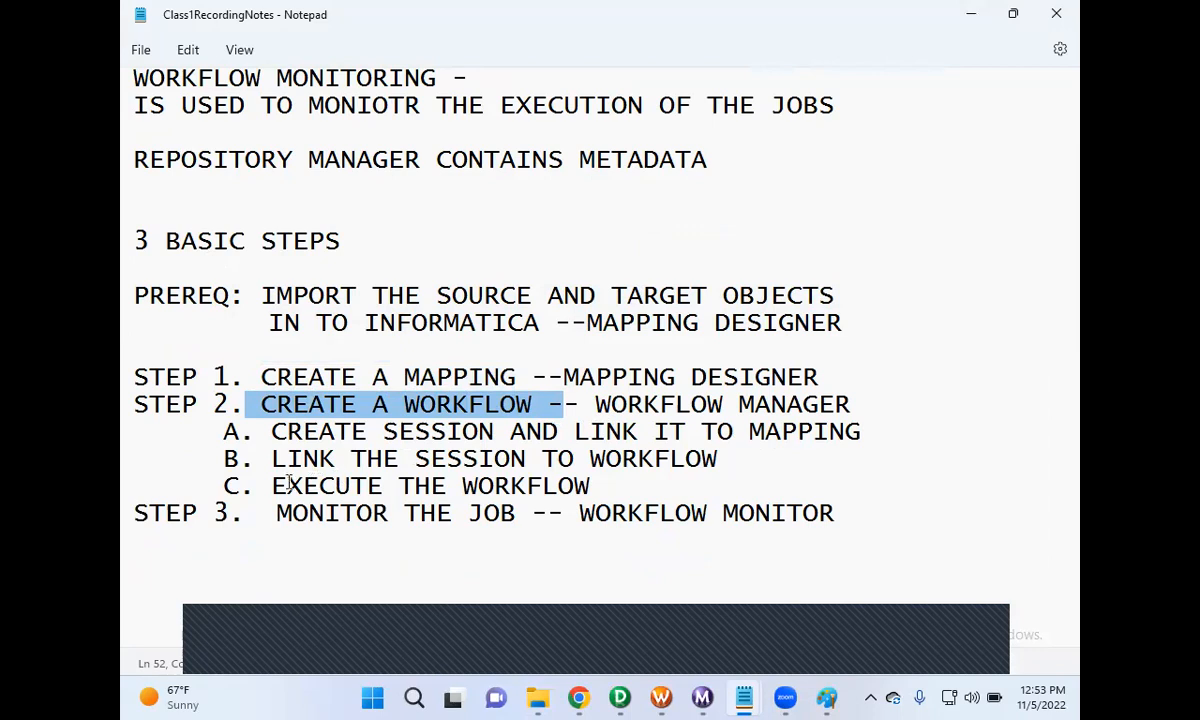
pyautogui.moveTo(268, 485); pyautogui.dragTo(624, 477)
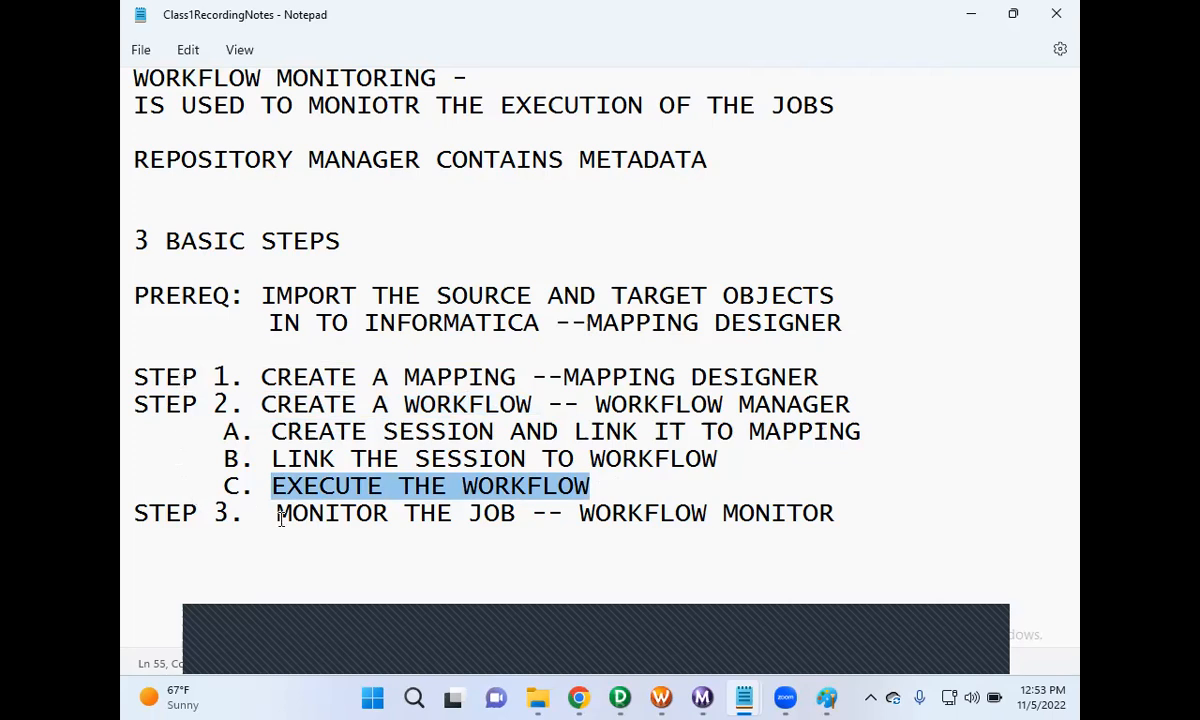
pyautogui.moveTo(580, 513); pyautogui.dragTo(841, 515)
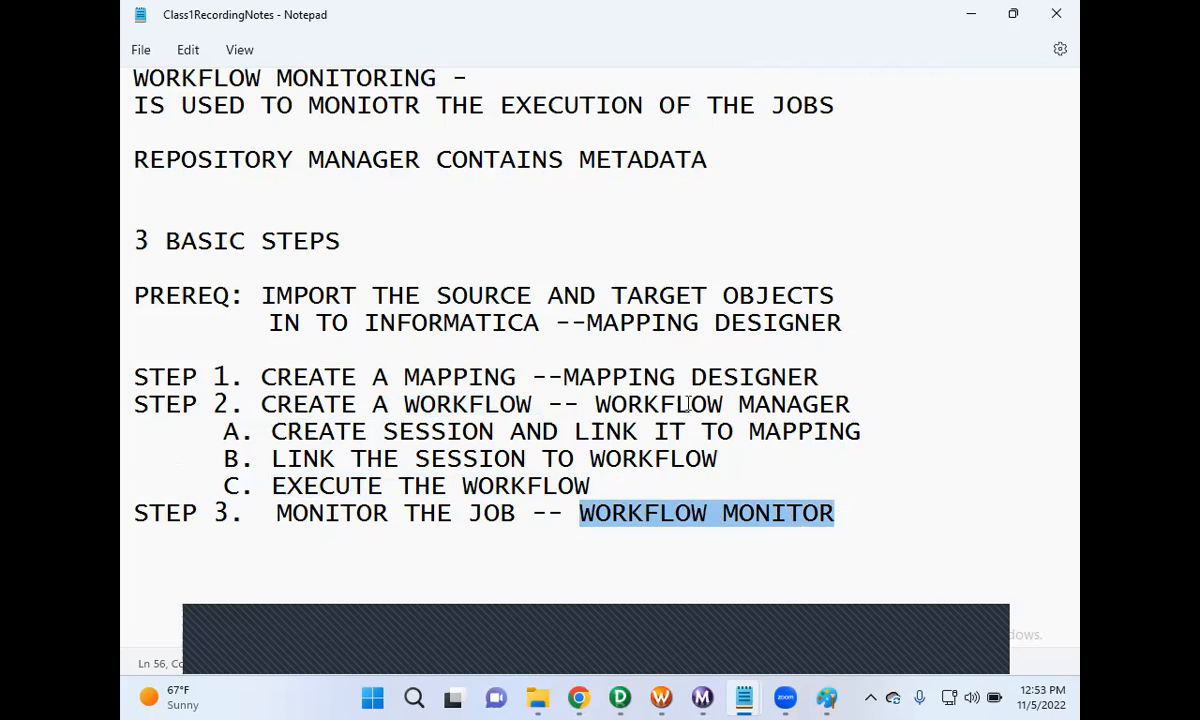
pyautogui.scroll(10, 690, 400)
pyautogui.scroll(2, 954, 150)
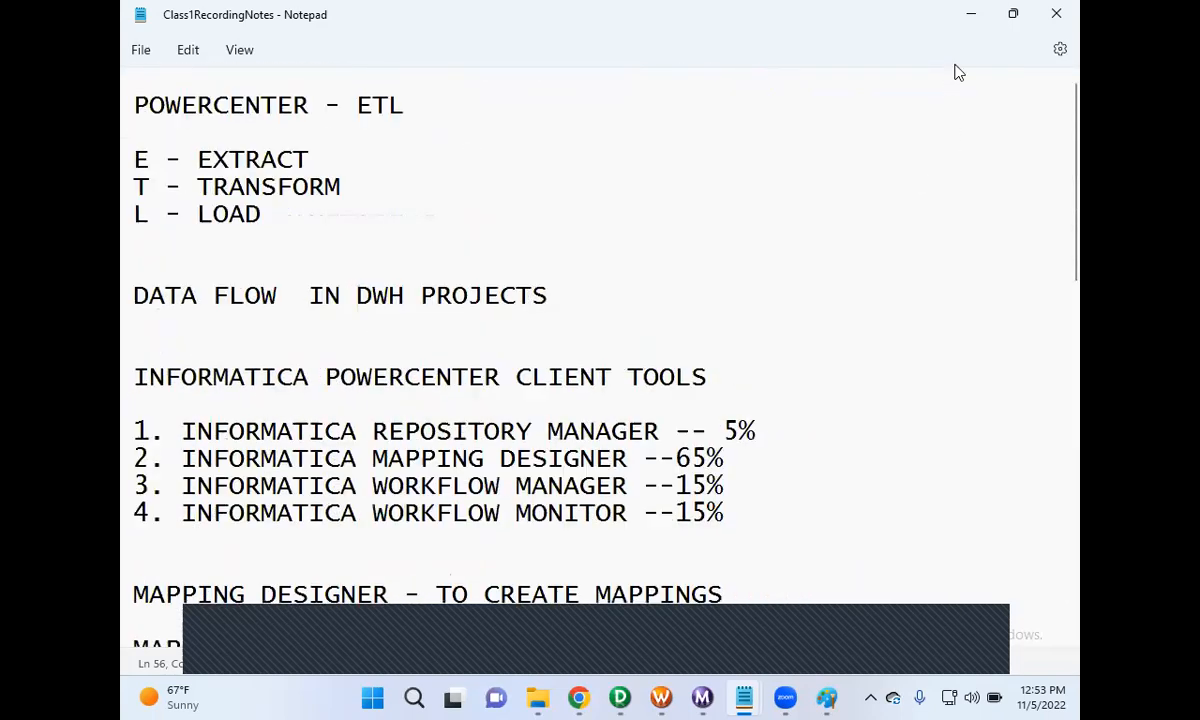
# - Minimize the class notes and File Explorer, and highlight the three load types under STRAIGHT PASS THROUGH MAPPINGS in the untitled note
pyautogui.click(971, 16)
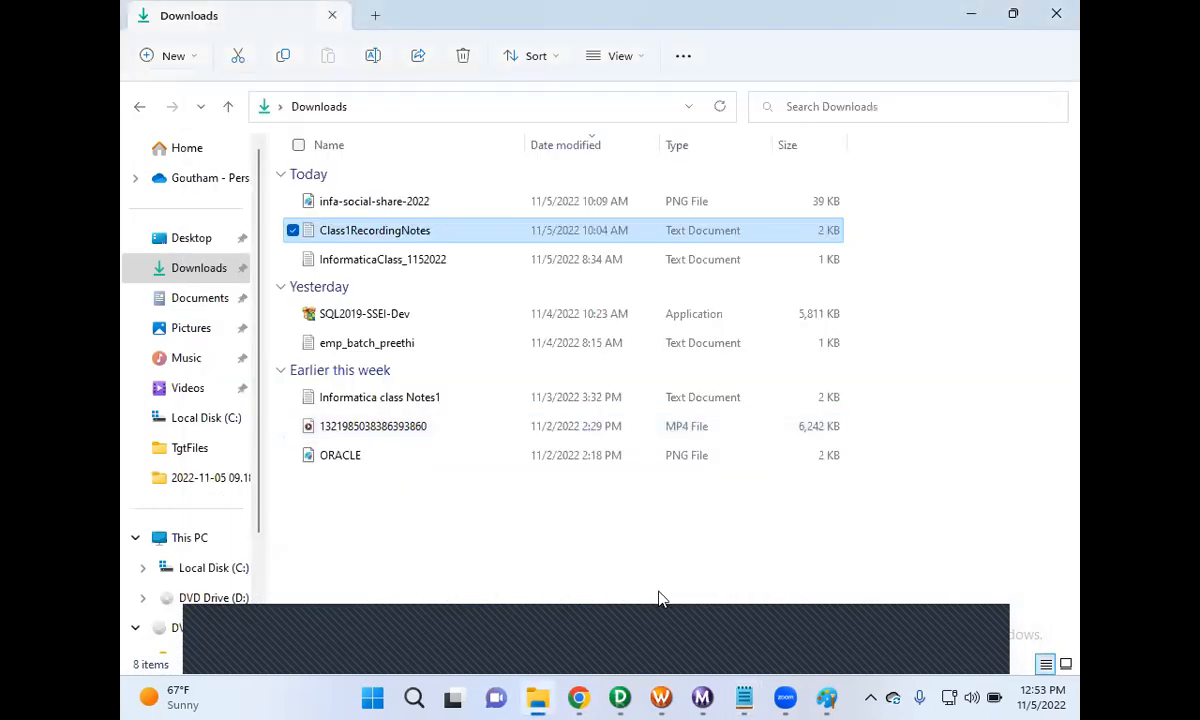
pyautogui.click(971, 15)
pyautogui.moveTo(482, 289); pyautogui.dragTo(138, 228)
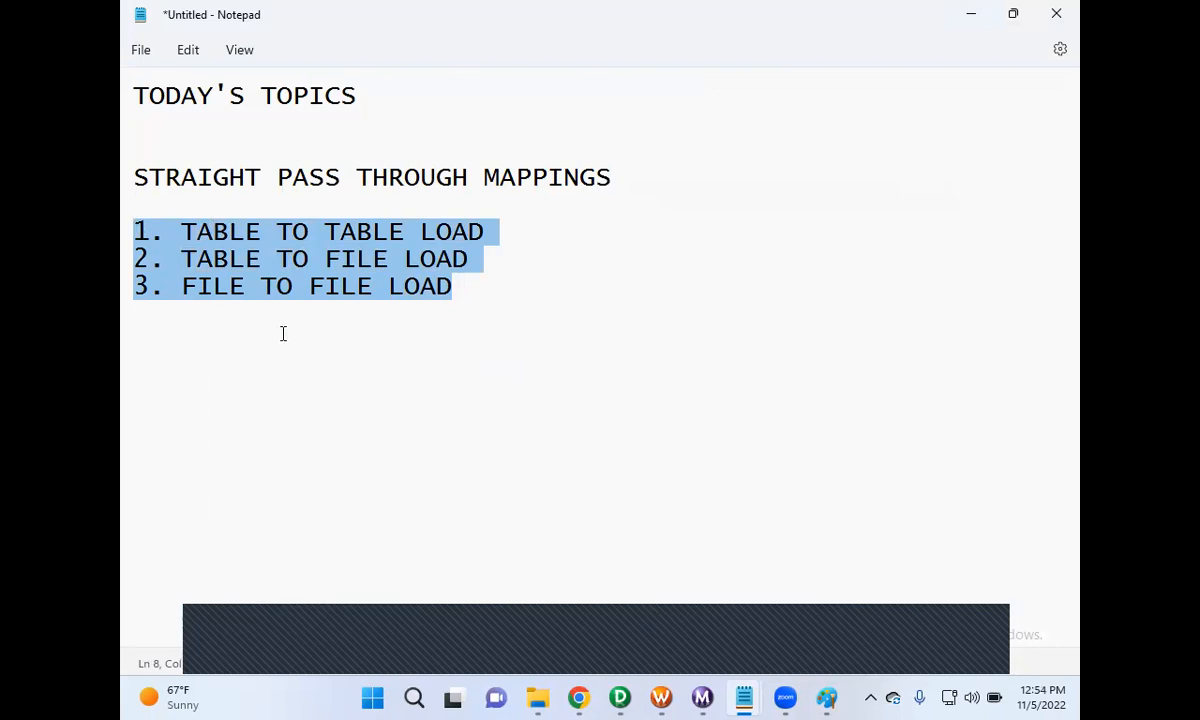
# - Switch to Informatica PowerCenter Designer, view the Source Analyzer, Target Designer and Mapping Designer, and return to the Source Analyzer
pyautogui.click(619, 697)
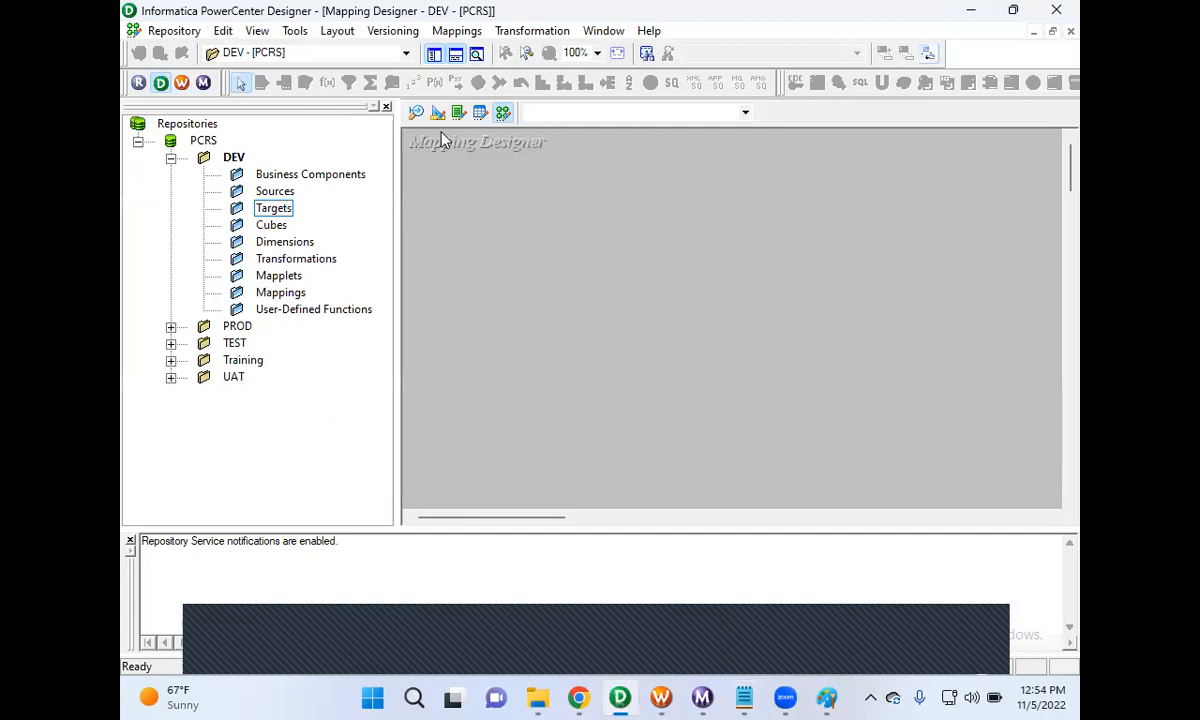
pyautogui.click(417, 113)
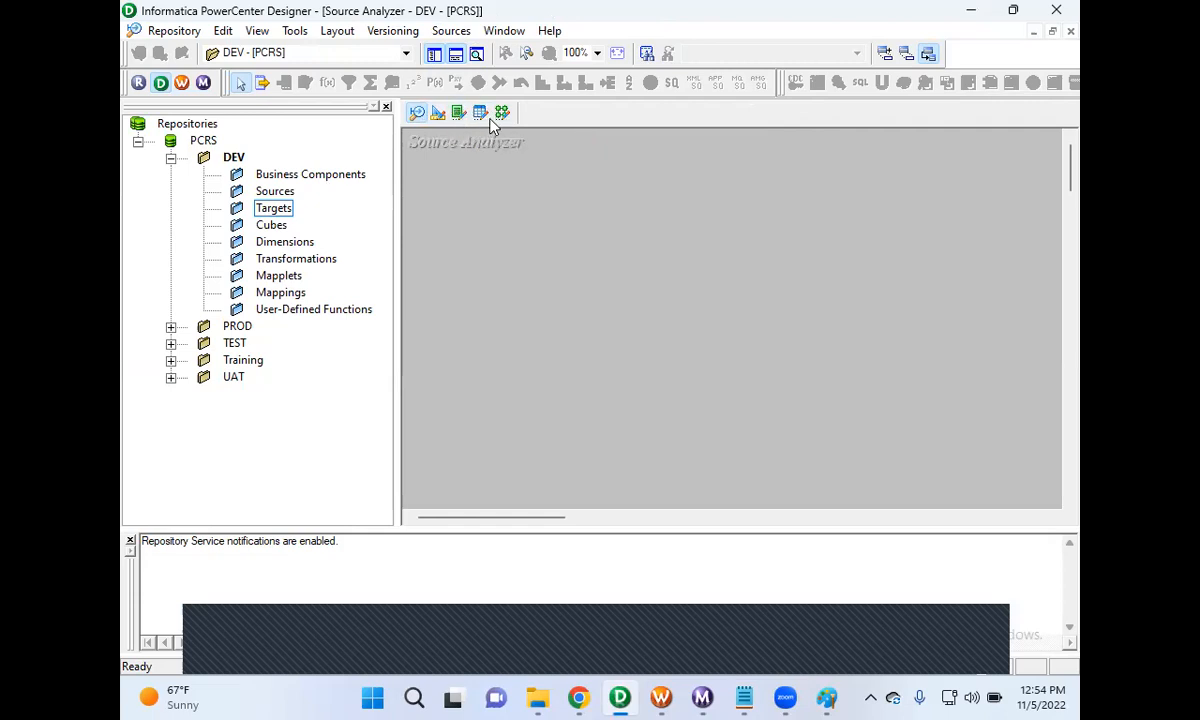
pyautogui.click(437, 114)
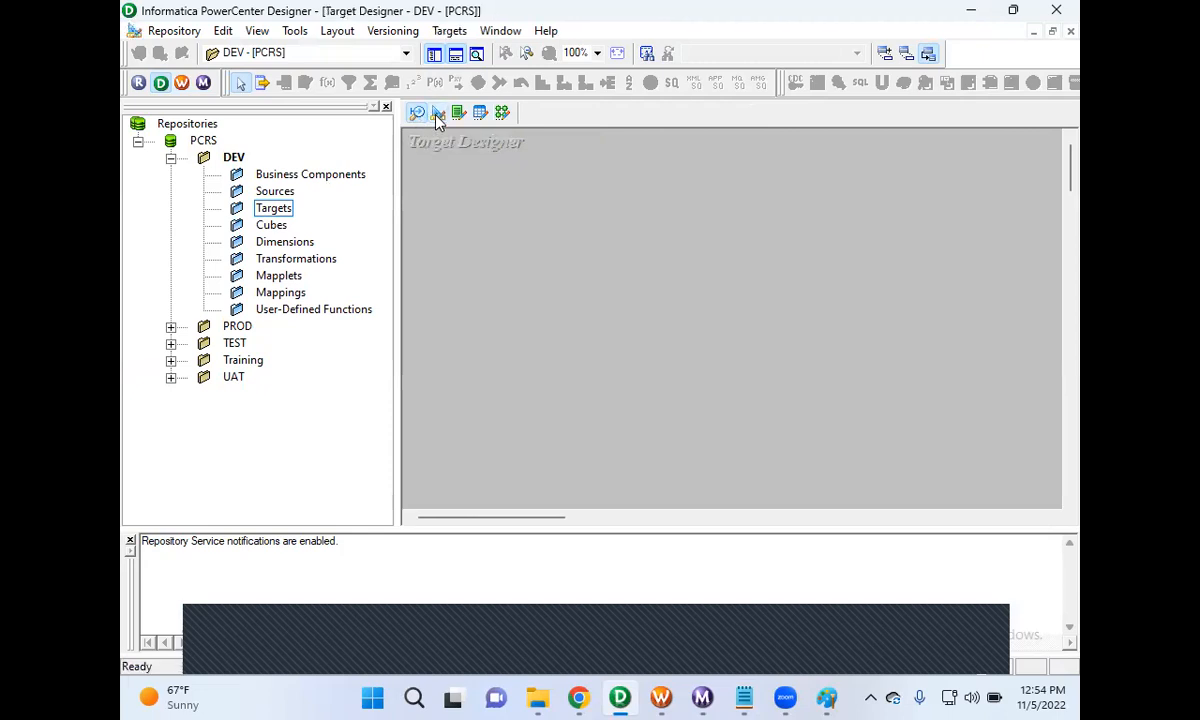
pyautogui.click(502, 114)
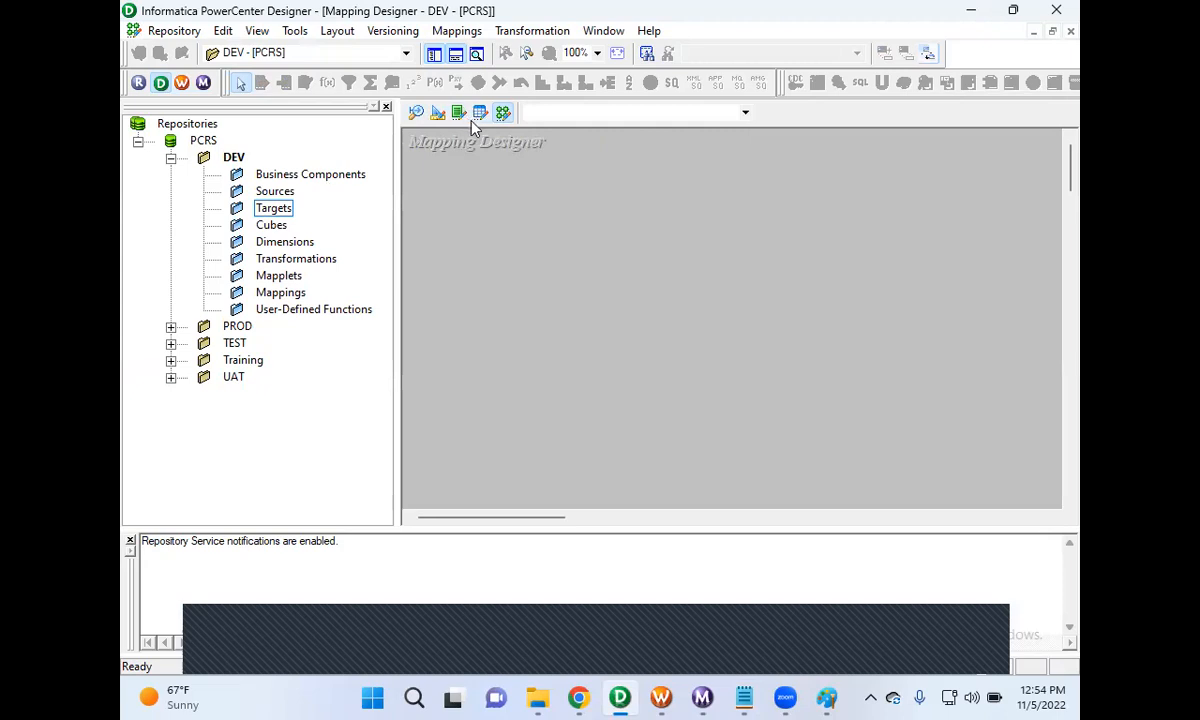
pyautogui.click(416, 113)
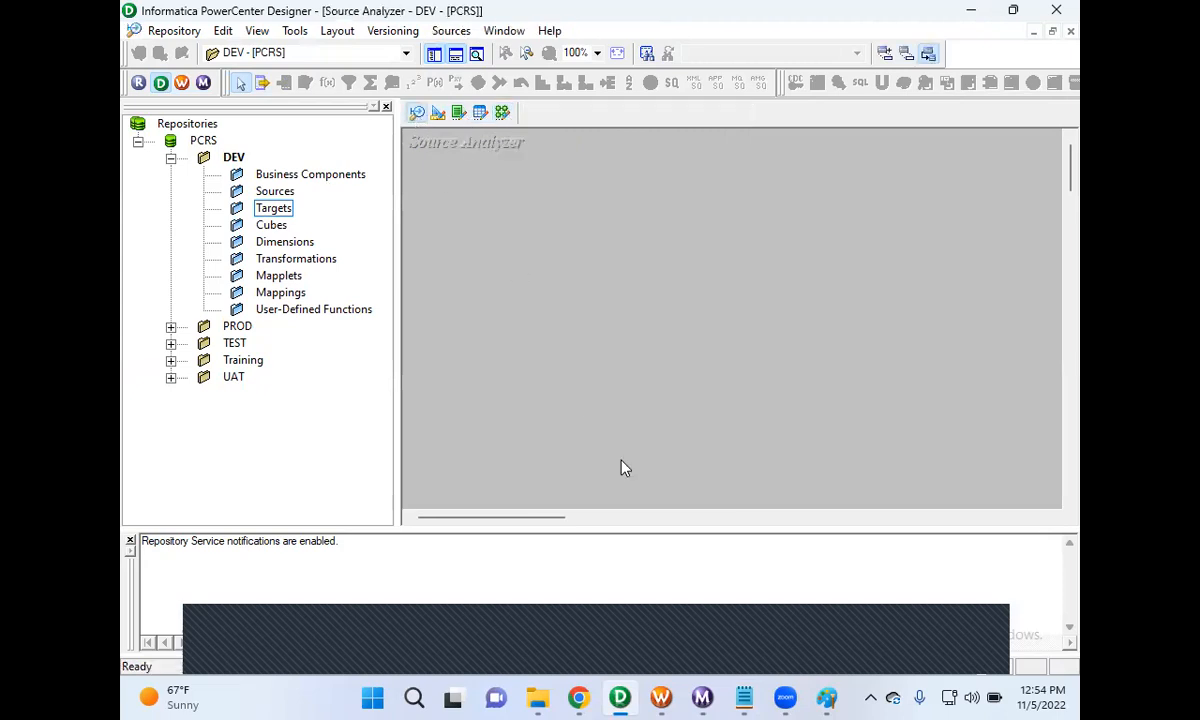
# - Review the 3 BASIC STEPS section in Class1RecordingNotes again and minimize the notes
pyautogui.moveTo(744, 697)
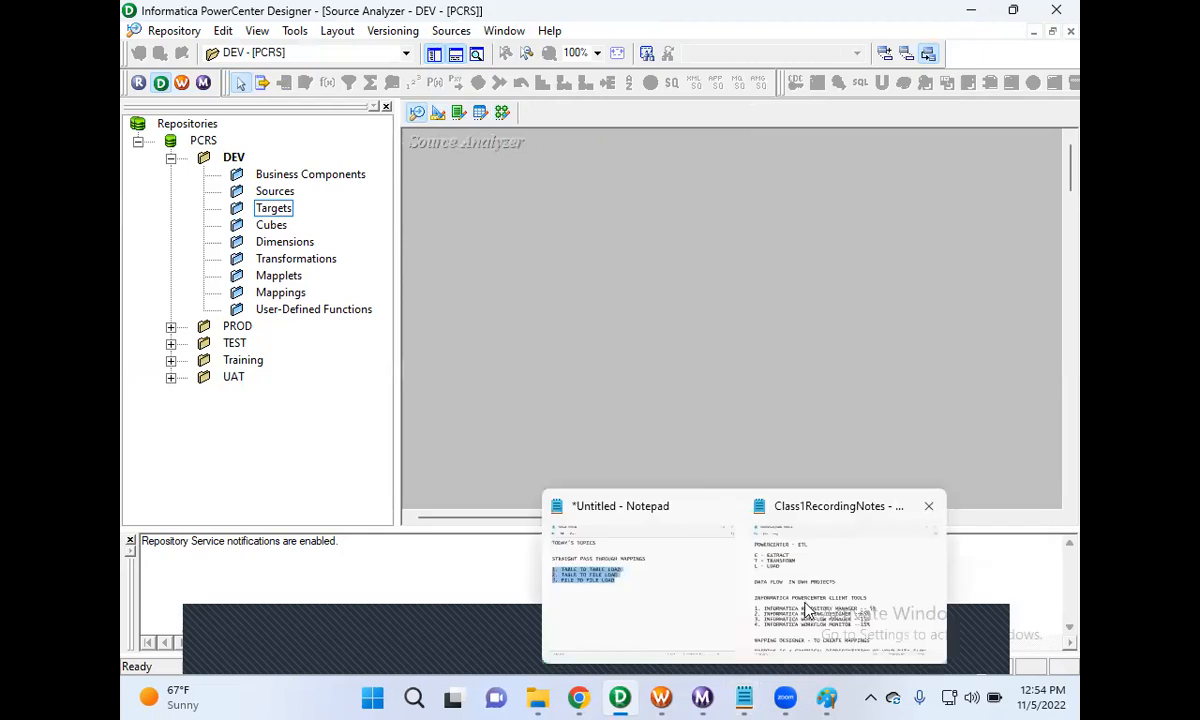
pyautogui.click(850, 565)
pyautogui.scroll(-12, 698, 465)
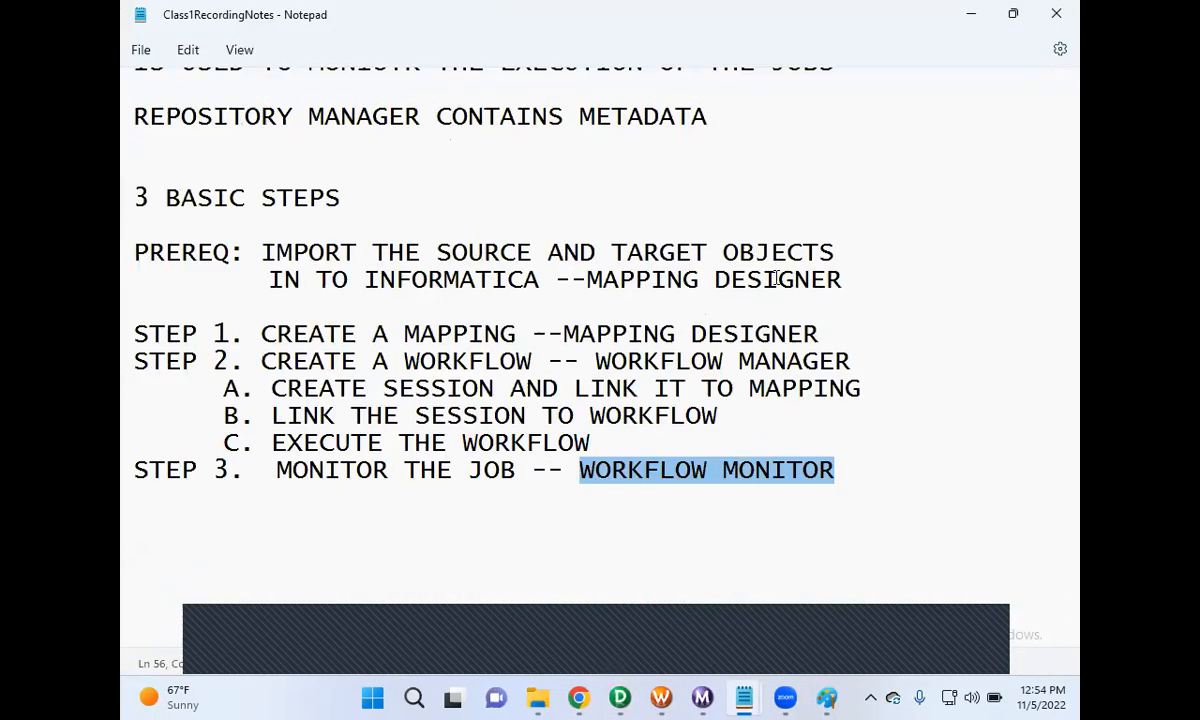
pyautogui.click(970, 15)
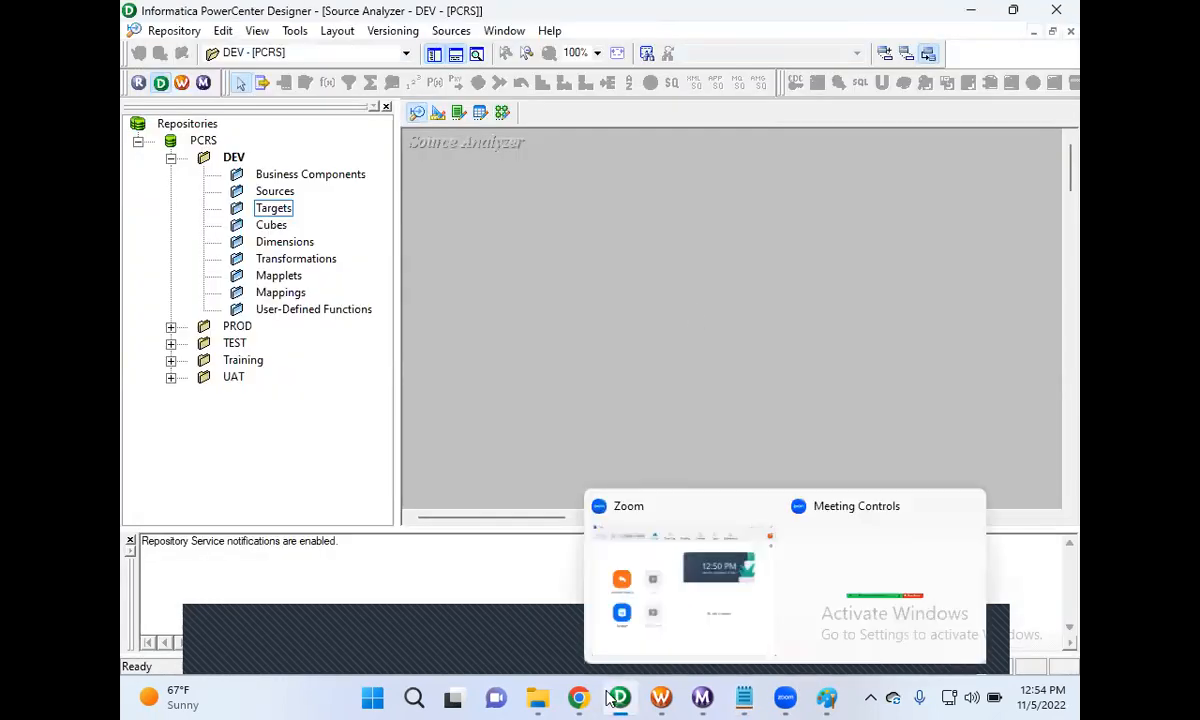
# - Launch Oracle SQL Developer and connect to the SRCDB database
pyautogui.click(372, 697)
pyautogui.click(552, 205)
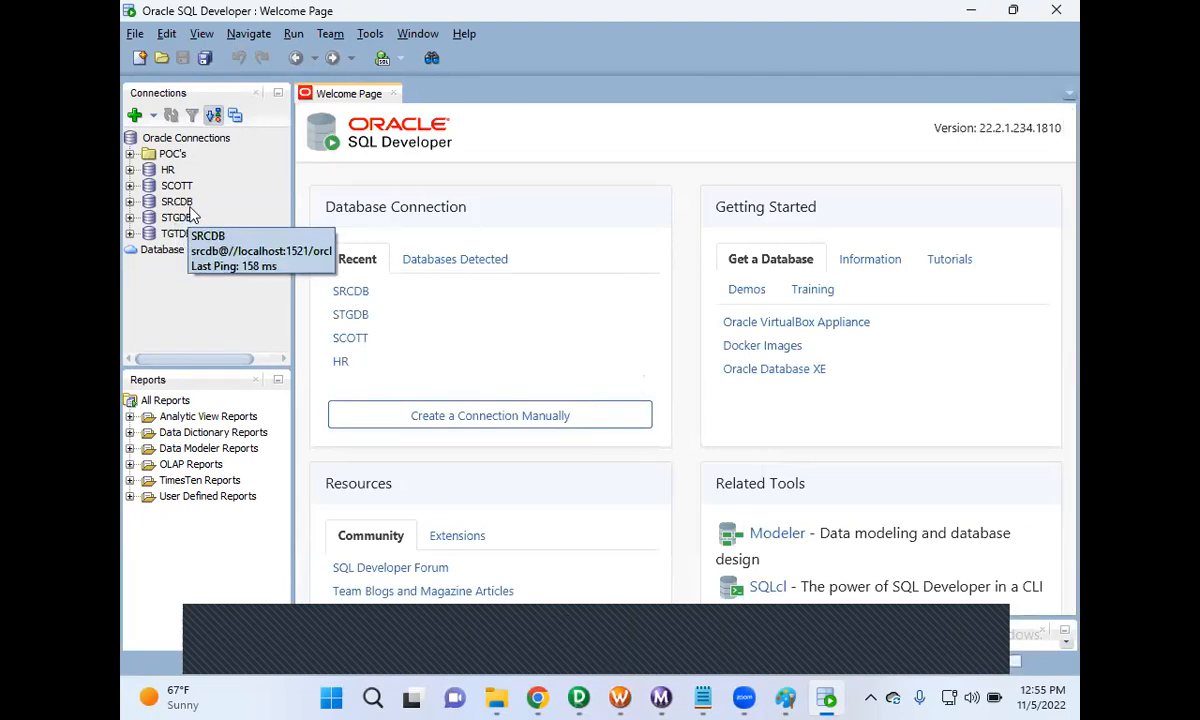
pyautogui.doubleClick(177, 203)
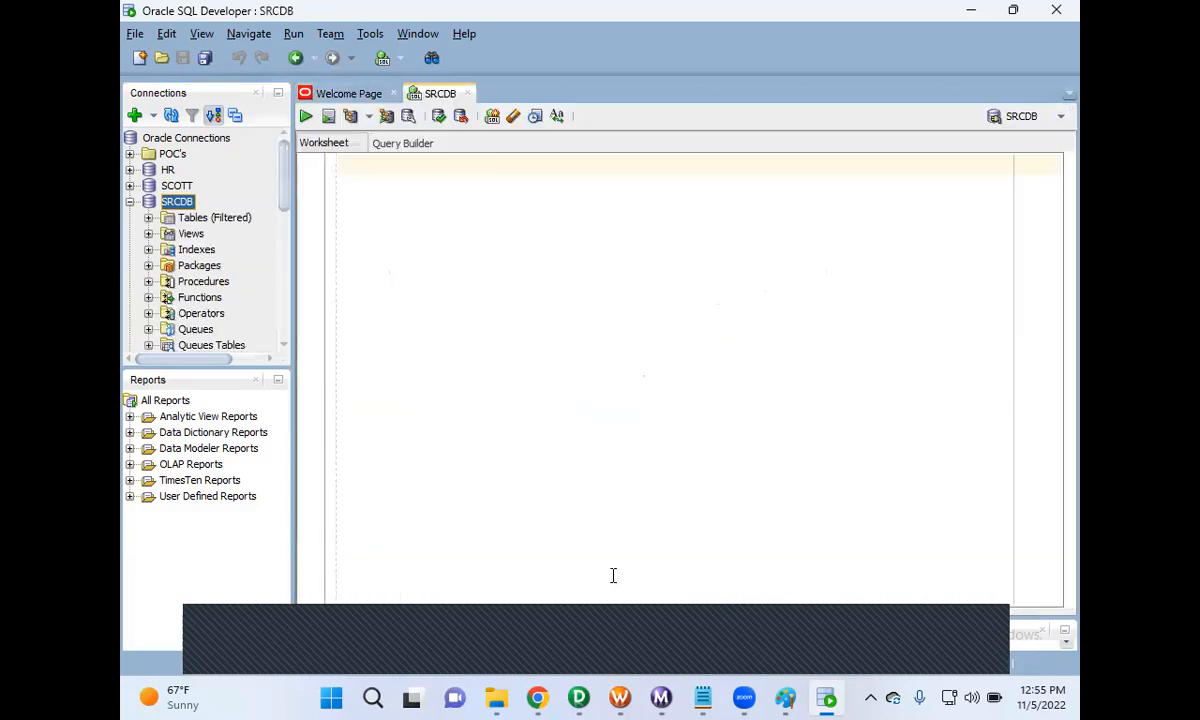
# - Write and run the query SELECT * FROM EMPSRC; in the SRCDB worksheet, and highlight the statement
pyautogui.moveTo(741, 678)
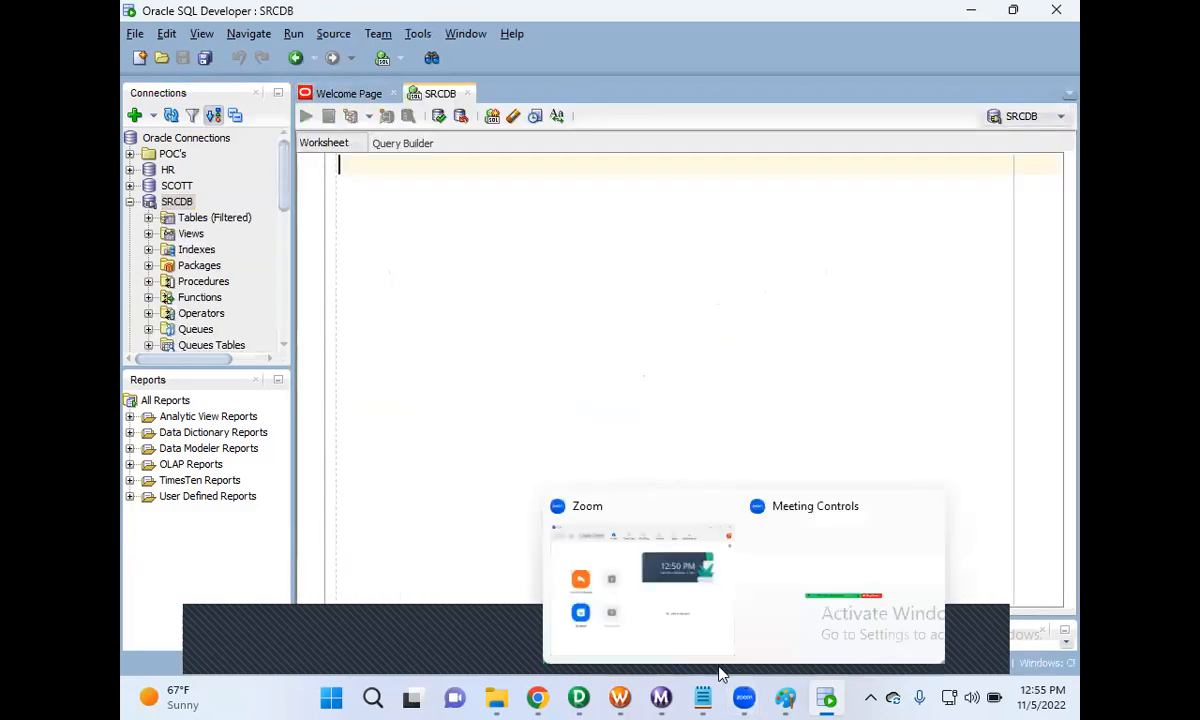
pyautogui.write('SELE')
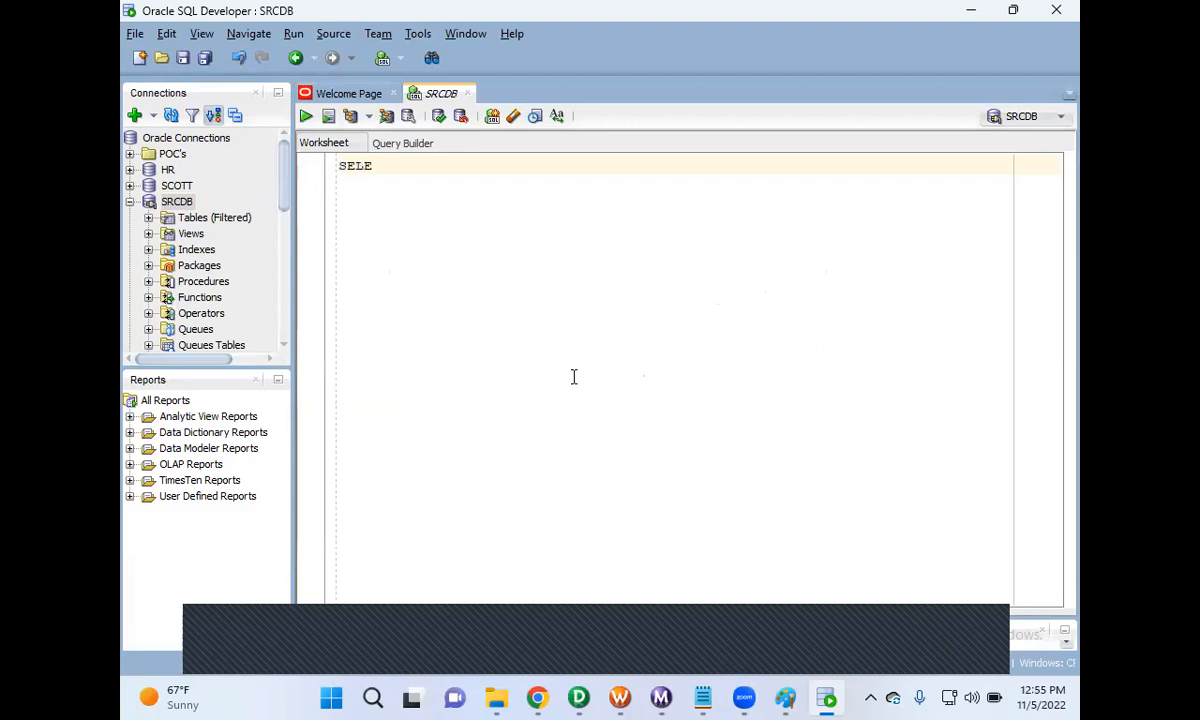
pyautogui.write('CT * FROM EMPSRC;')
pyautogui.press('Return')
pyautogui.hotkey('ctrl', 'a')
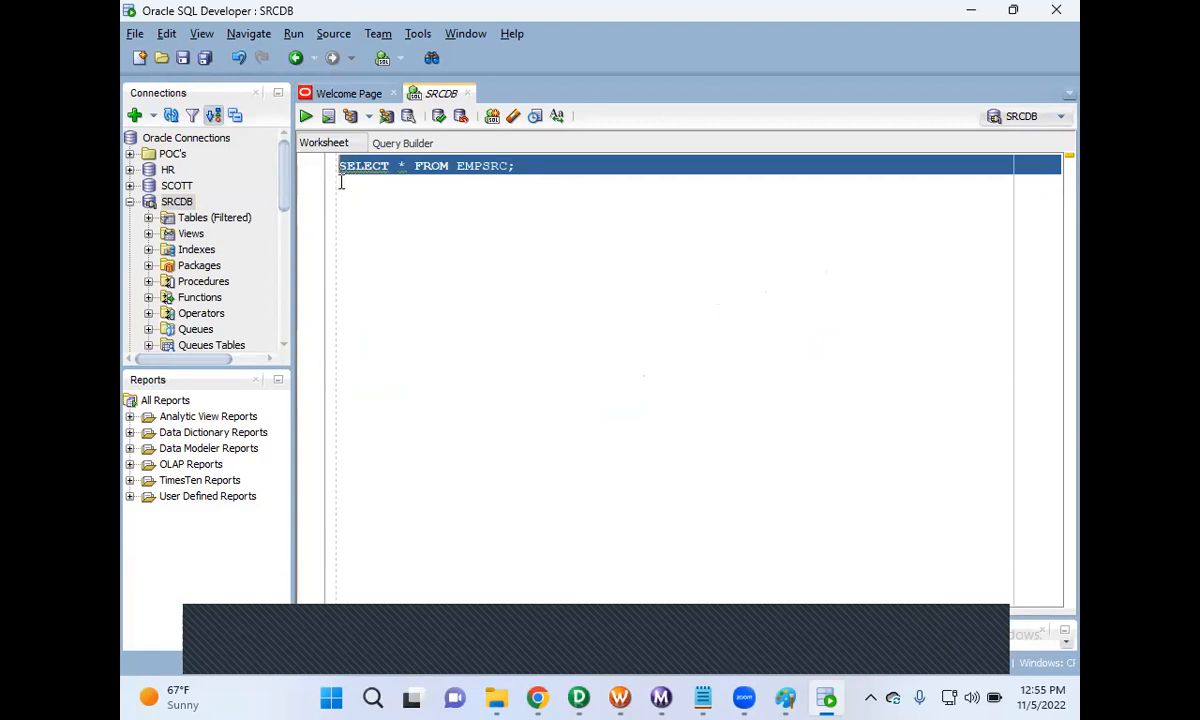
pyautogui.click(305, 116)
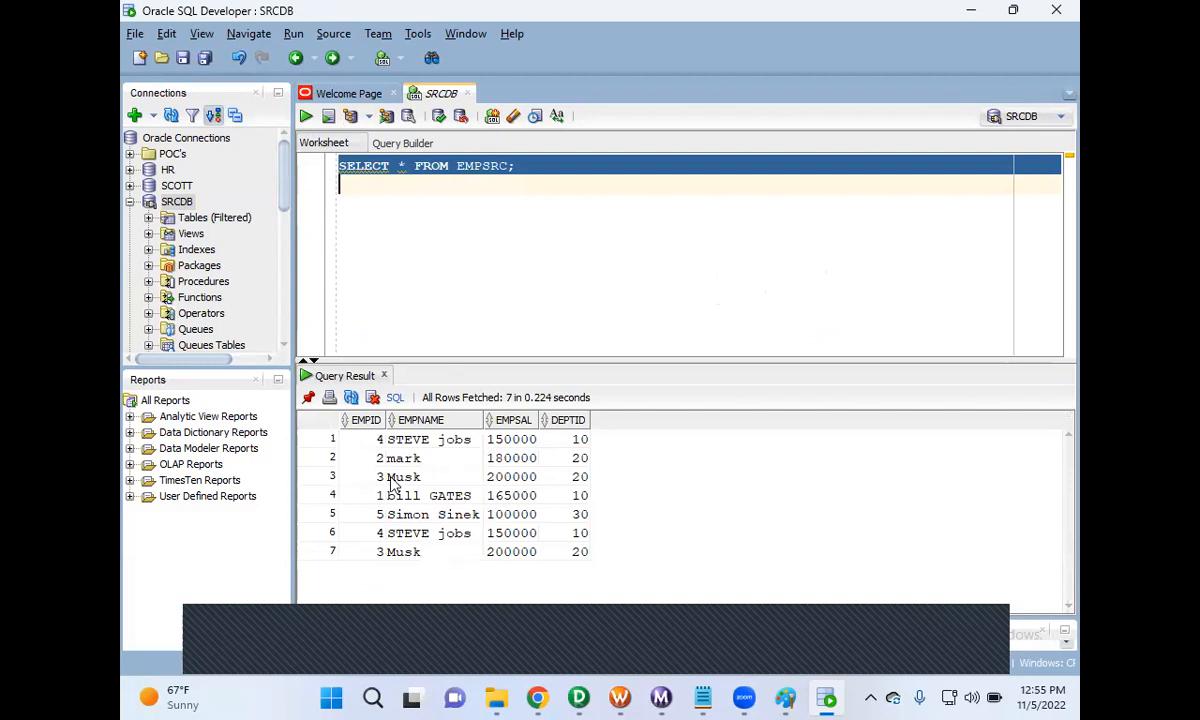
pyautogui.click(493, 236)
pyautogui.click(536, 168)
pyautogui.moveTo(536, 168); pyautogui.dragTo(285, 160)
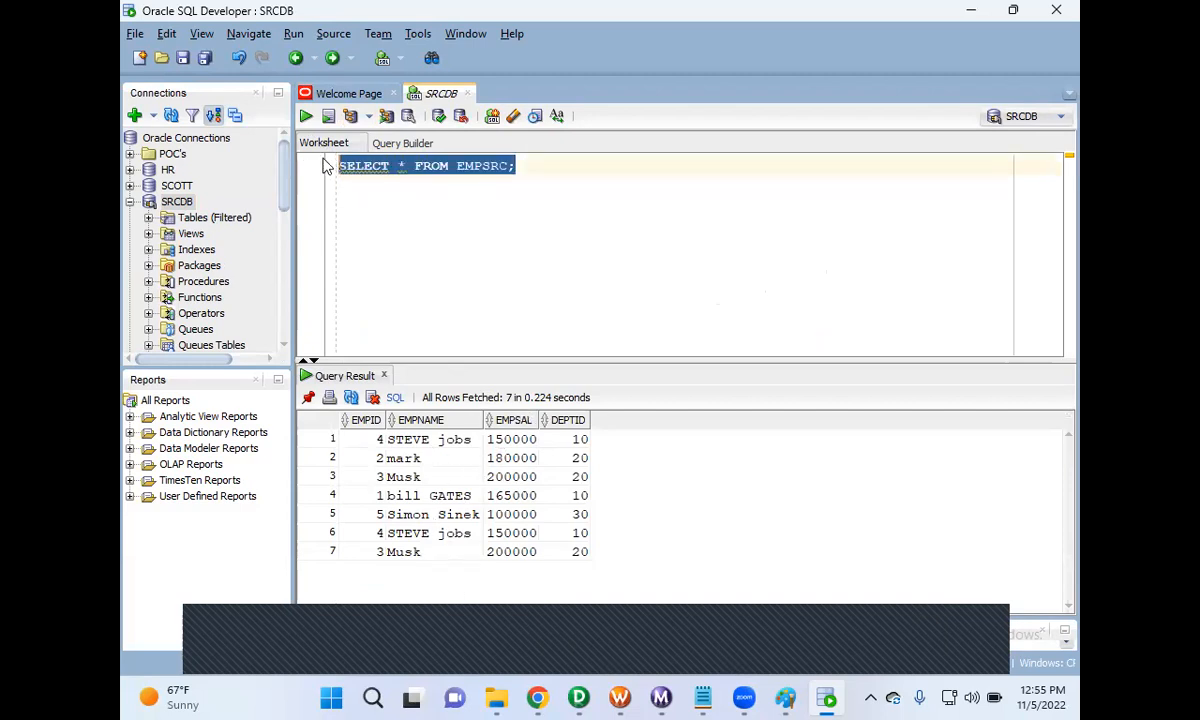
# - Collapse SRCDB, connect to STGDB and run SELECT * FROM EMPSTG in its worksheet, enlarging the results area slightly
pyautogui.click(129, 201)
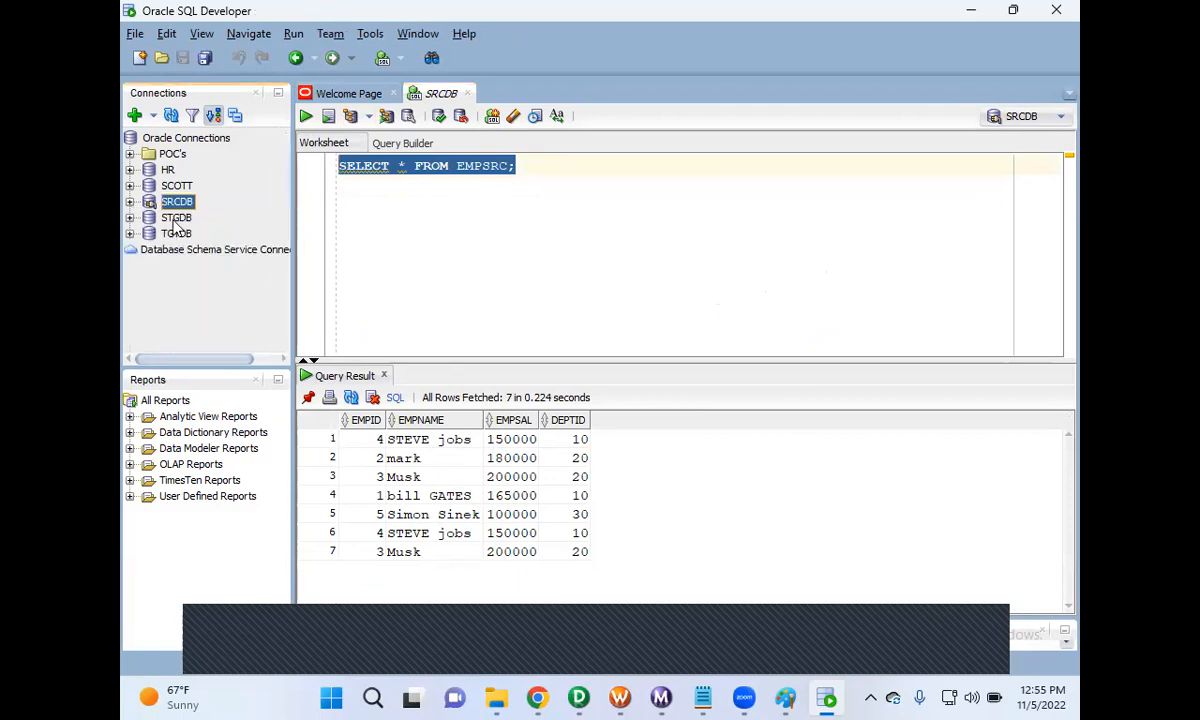
pyautogui.doubleClick(172, 217)
pyautogui.write('SELEC')
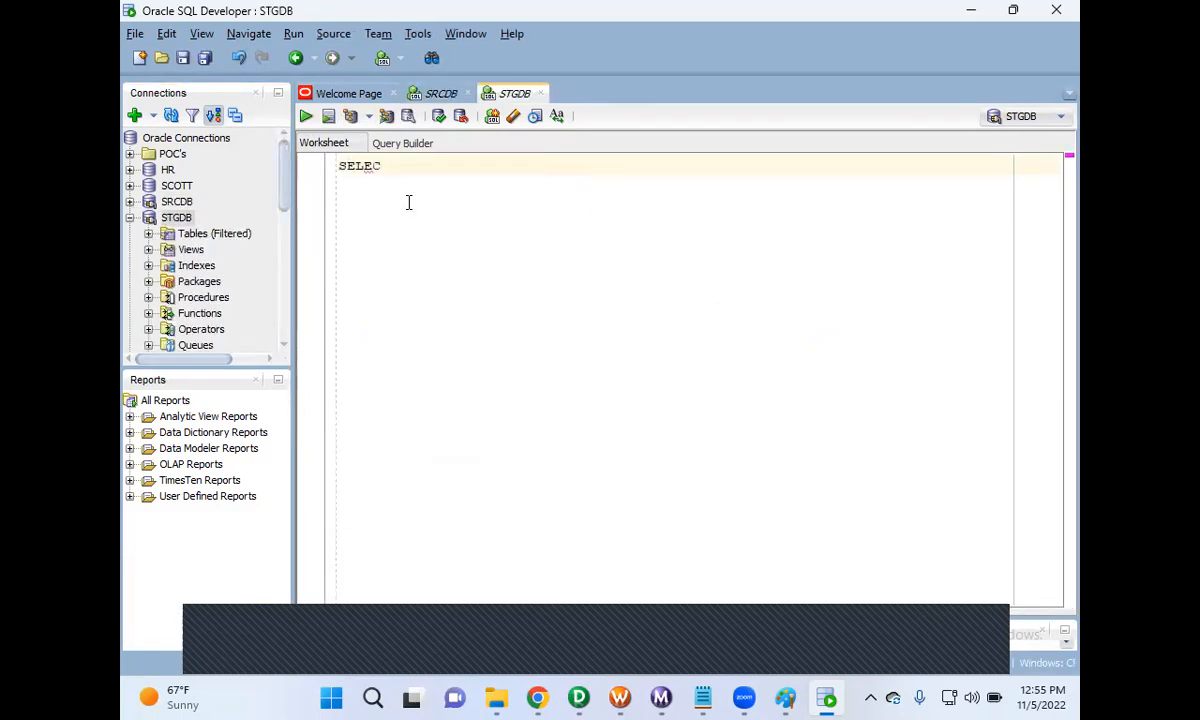
pyautogui.write('T * FROM')
pyautogui.write(' EM,')
pyautogui.write('PSTG')
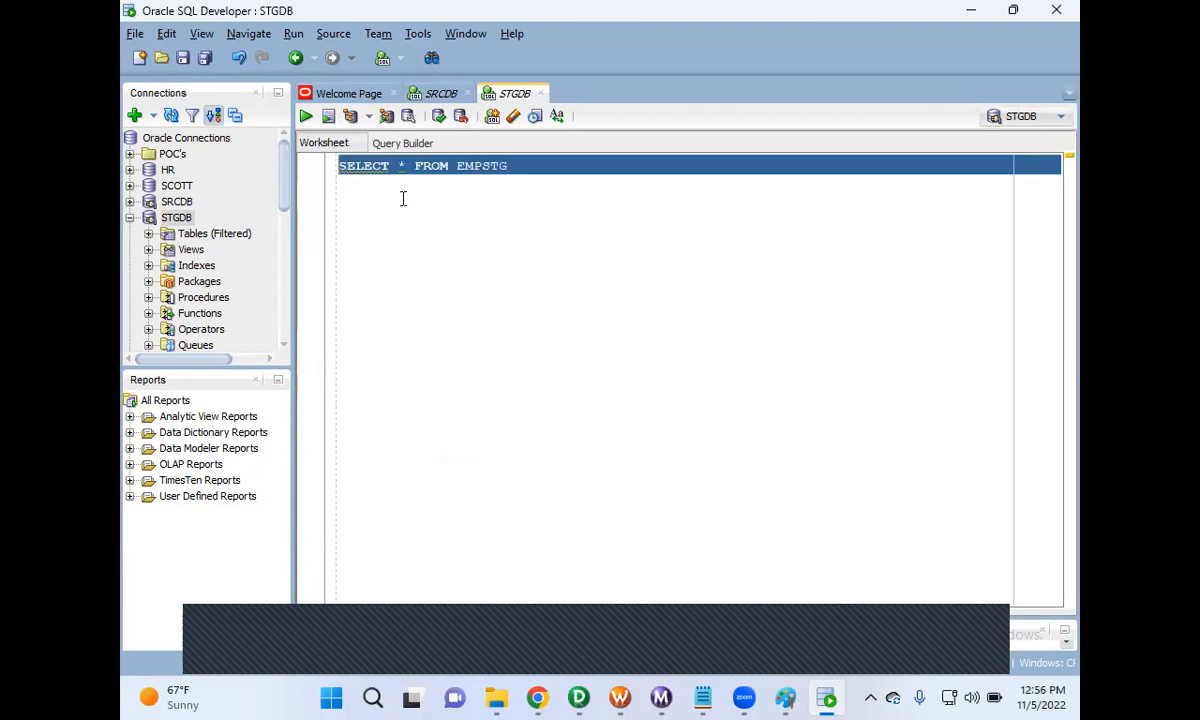
pyautogui.click(306, 117)
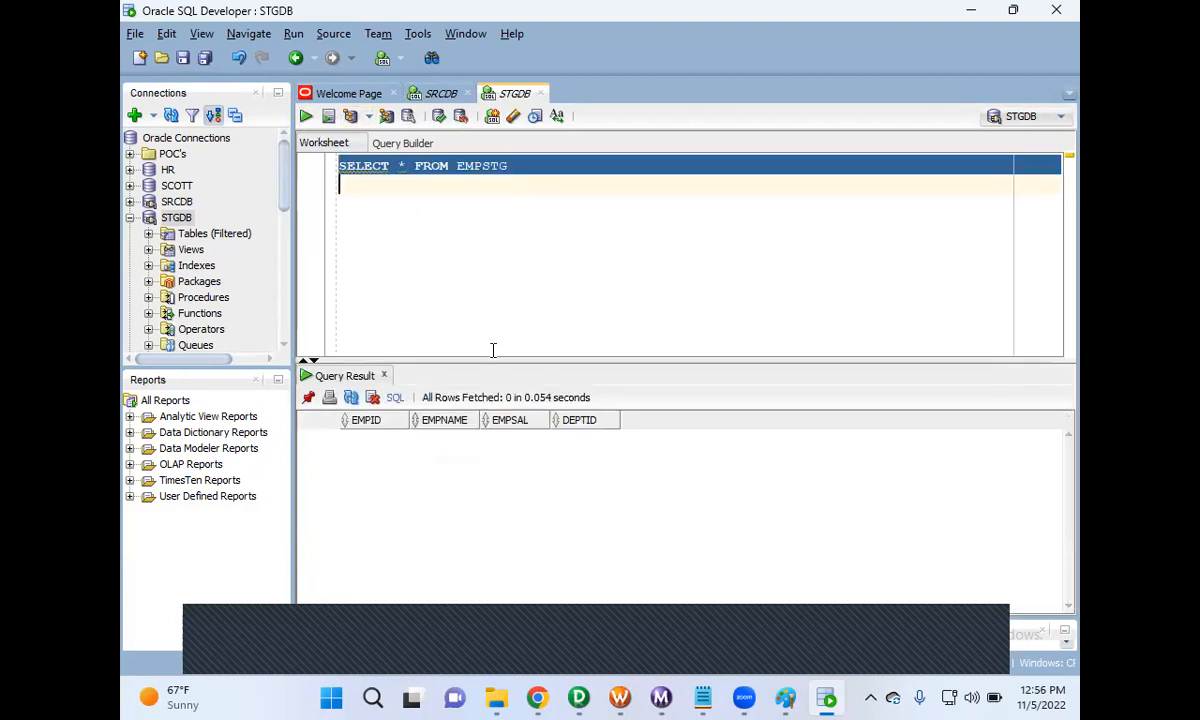
pyautogui.moveTo(489, 357); pyautogui.dragTo(490, 340)
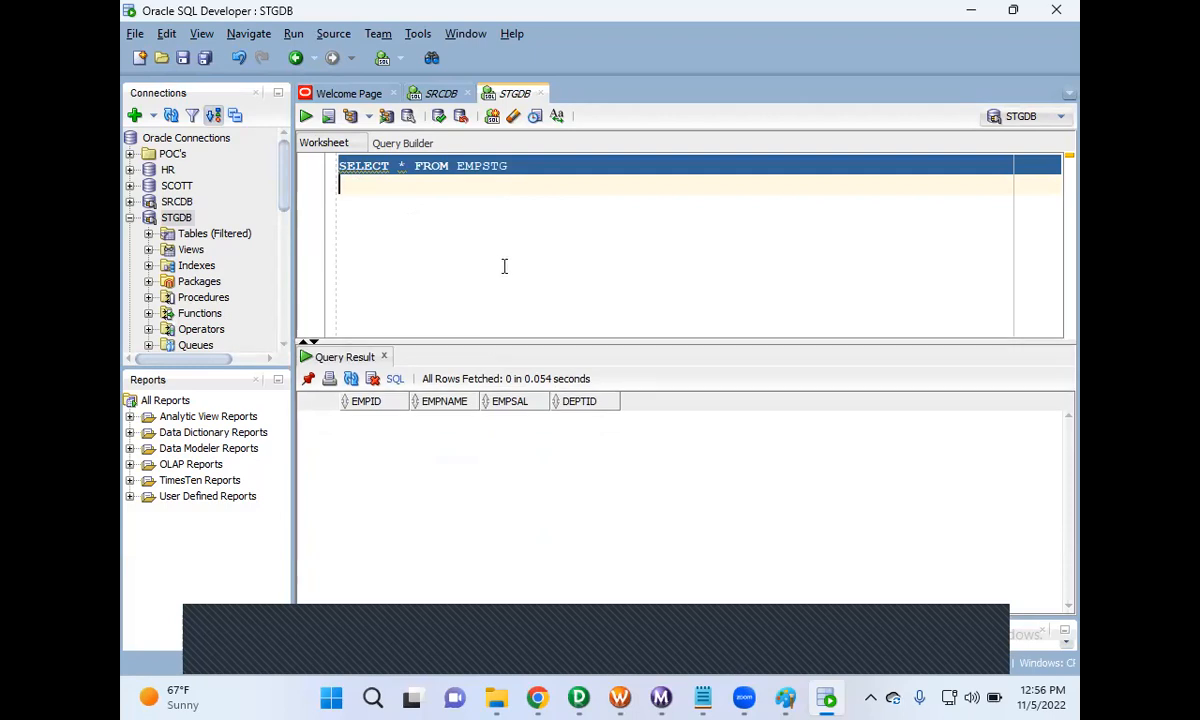
pyautogui.click(536, 174)
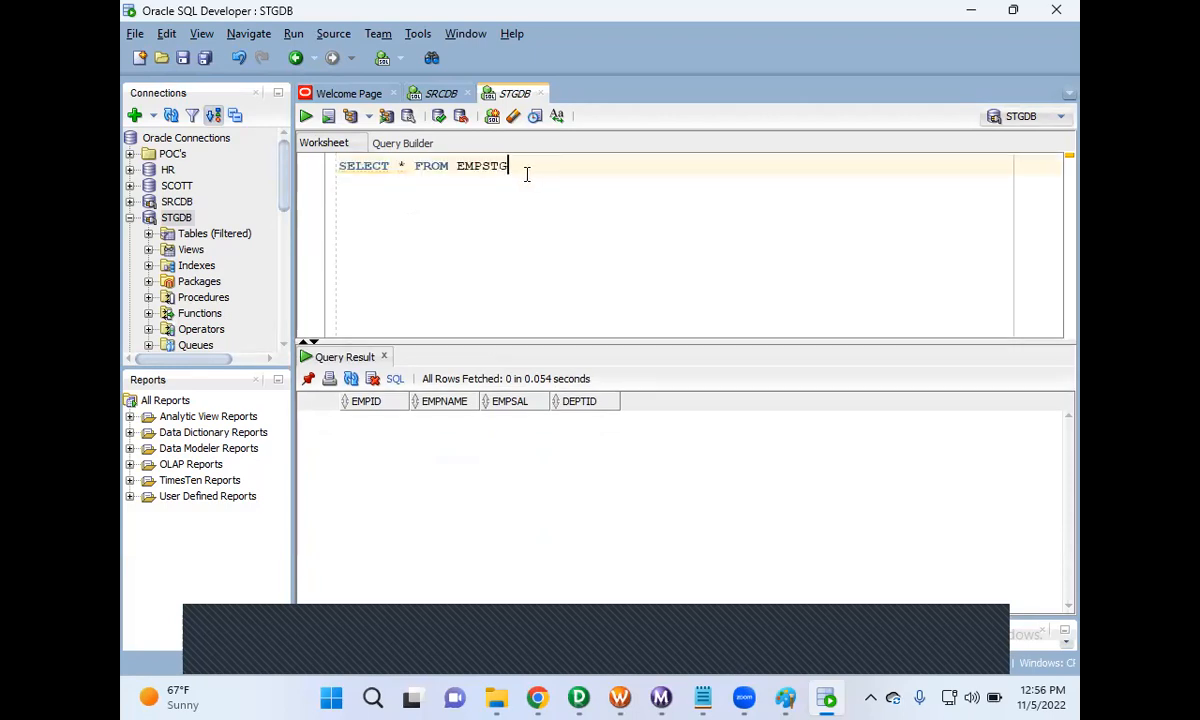
# - Compare the EMPSTG query and its result columns in the STGDB worksheet with the EMPSRC query in SRCDB
pyautogui.moveTo(519, 172); pyautogui.dragTo(330, 168)
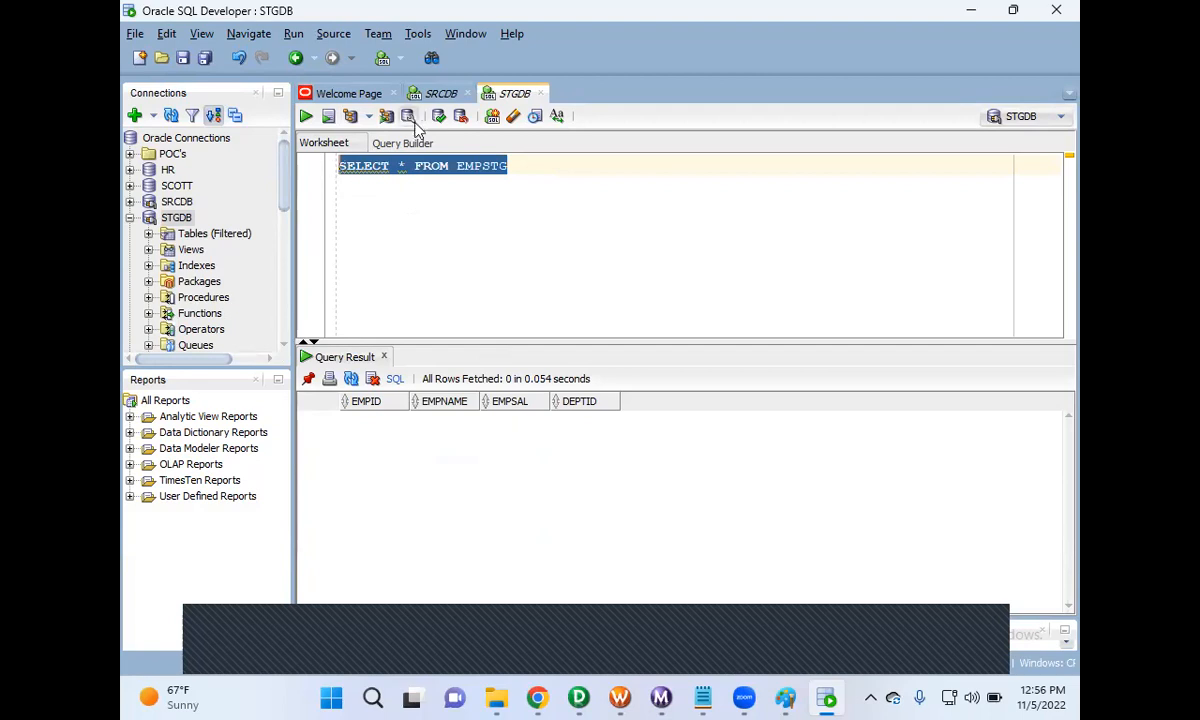
pyautogui.click(436, 95)
pyautogui.click(525, 183)
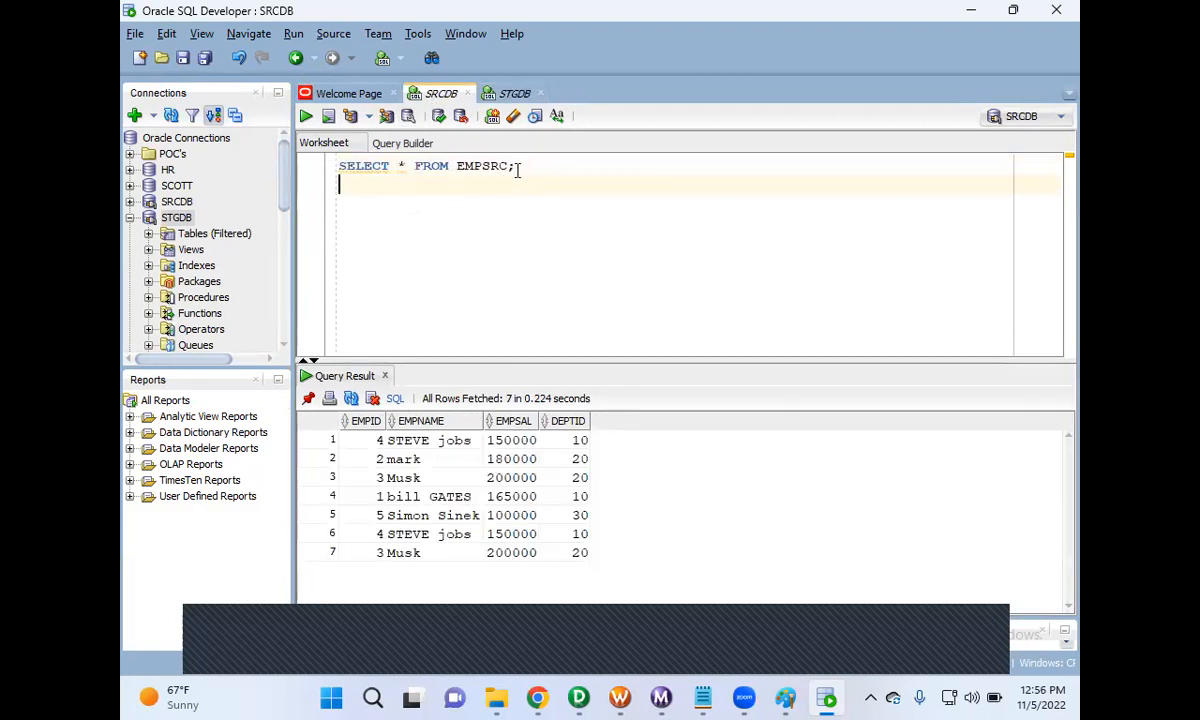
pyautogui.click(513, 96)
pyautogui.click(525, 206)
pyautogui.click(520, 170)
pyautogui.moveTo(520, 172); pyautogui.dragTo(314, 178)
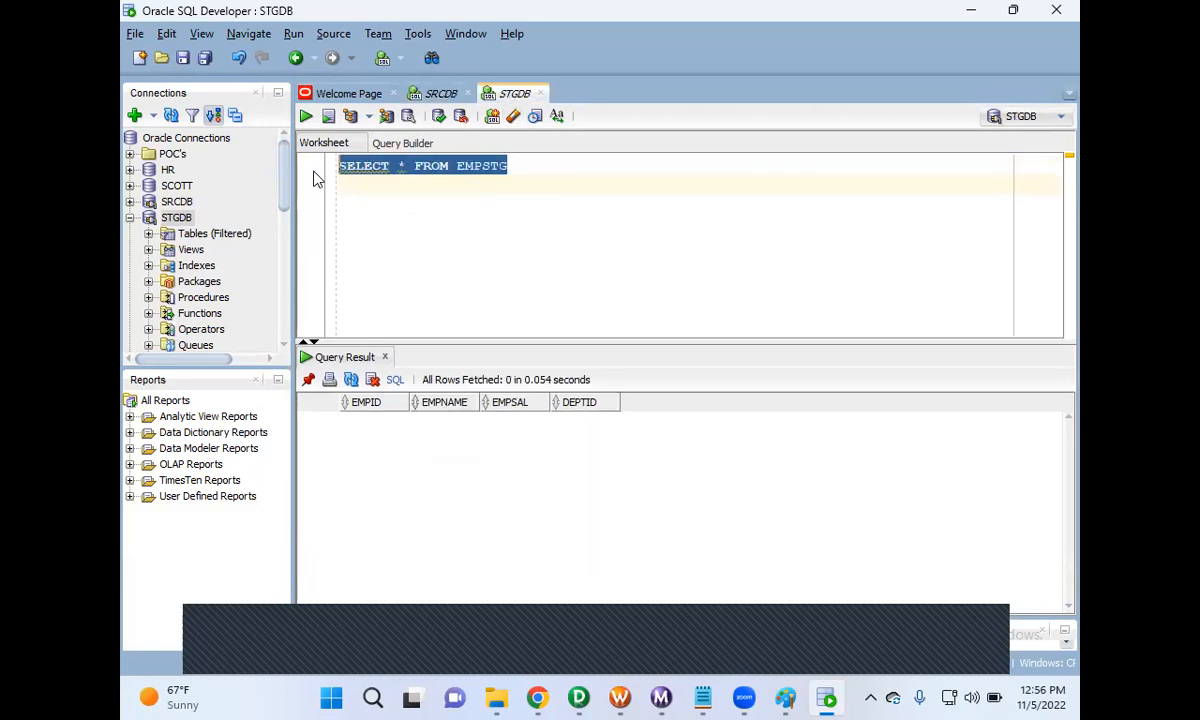
pyautogui.click(559, 240)
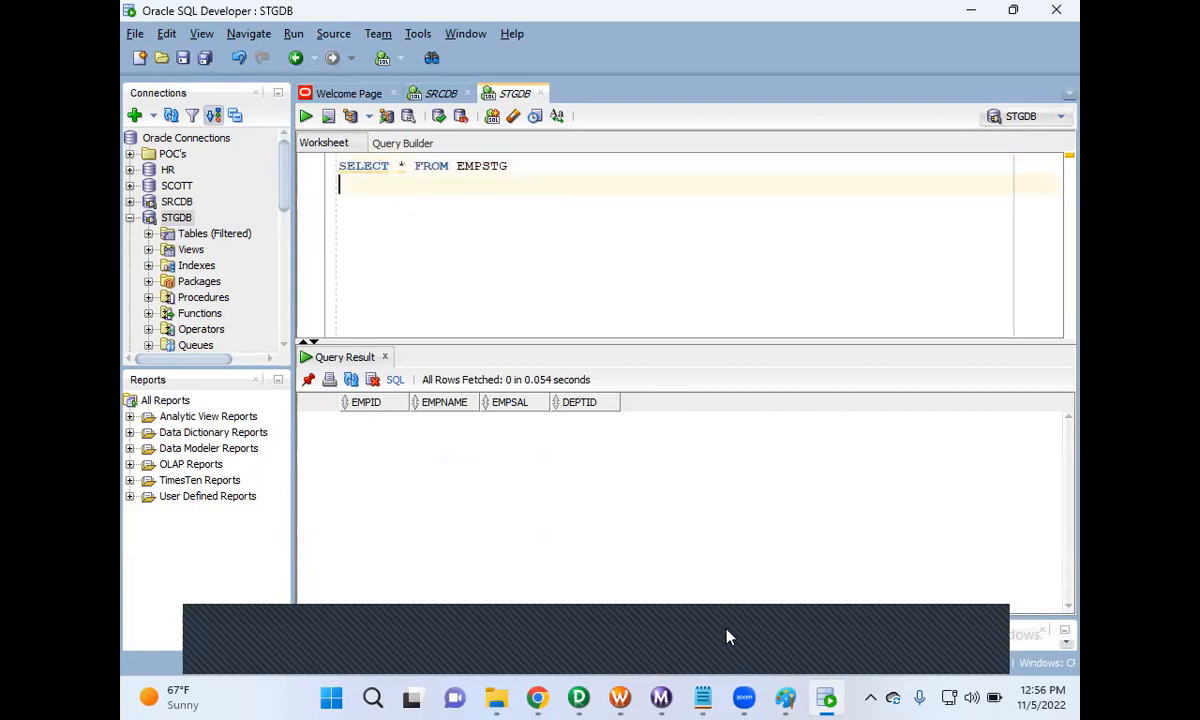
pyautogui.moveTo(745, 697)
# - Add the text "requirement: we need to load empsrc into empstg" below the query in the SRCDB worksheet
pyautogui.click(440, 93)
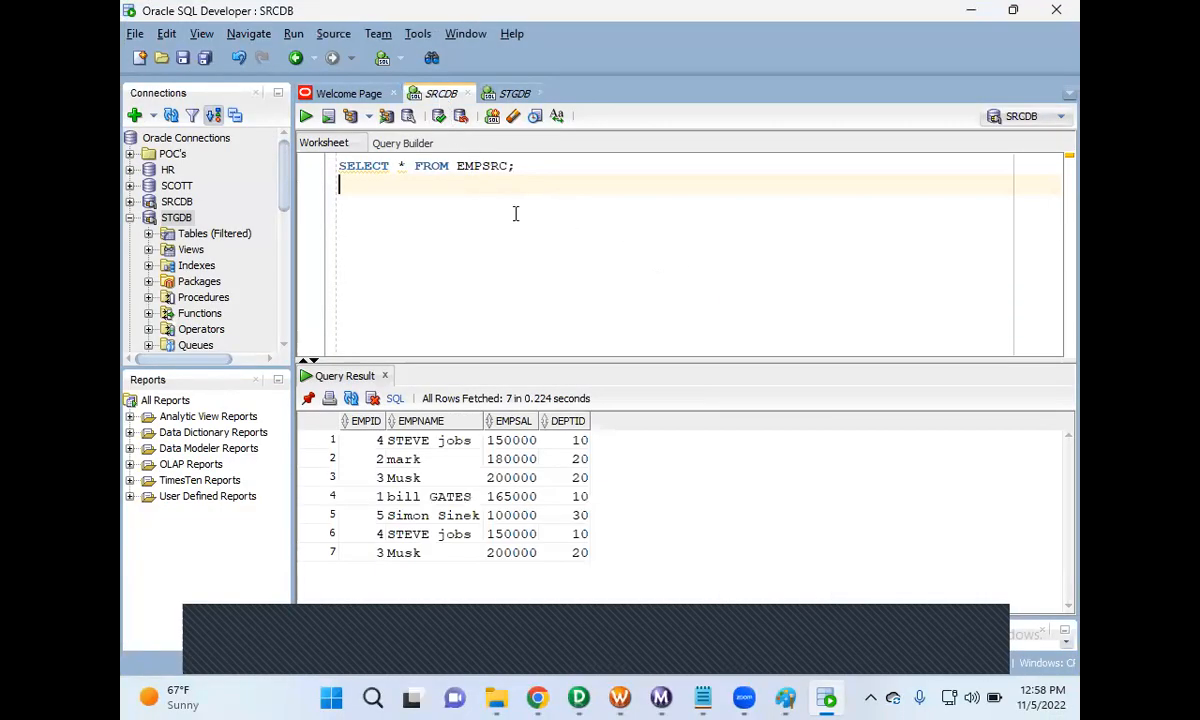
pyautogui.press('Return')
pyautogui.press('Return')
pyautogui.write('requirement')
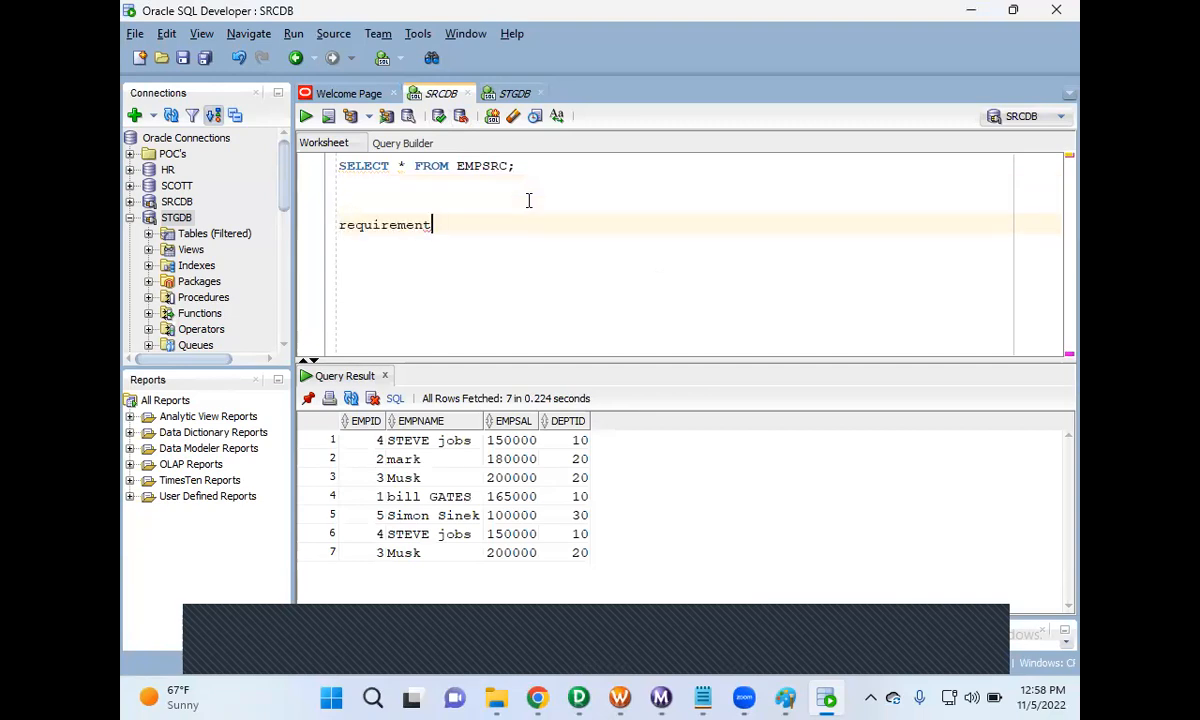
pyautogui.write(': we need to load empsrc')
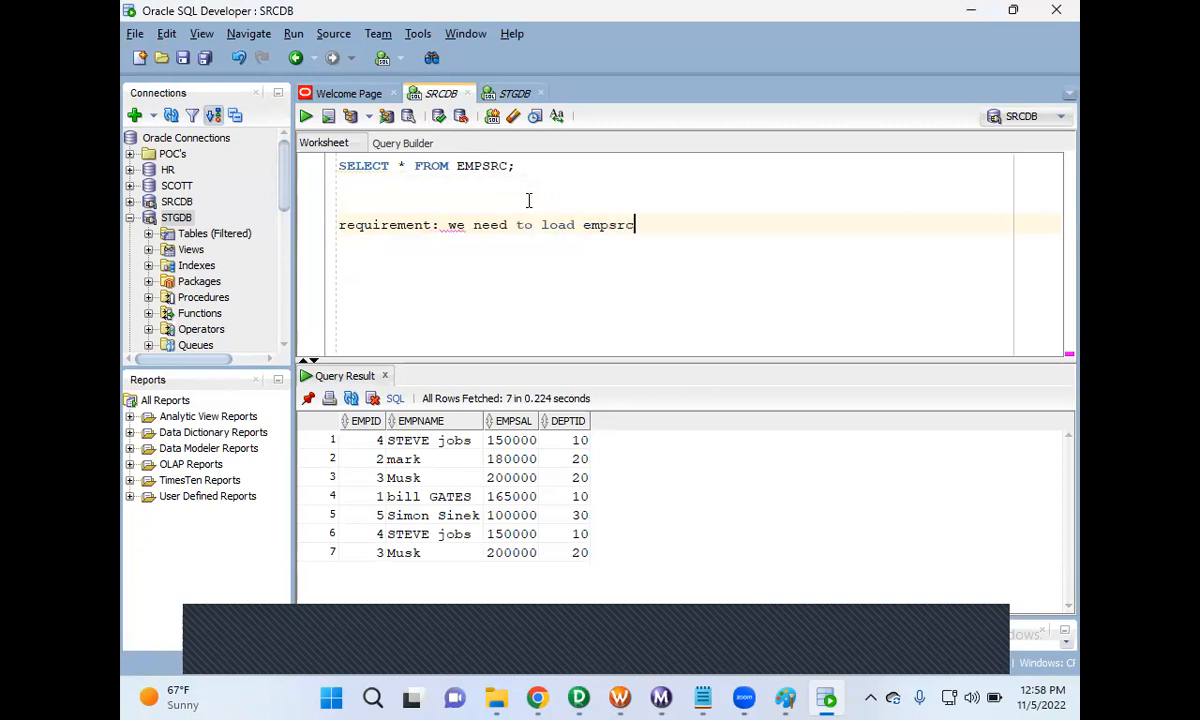
pyautogui.write(' into emst')
pyautogui.press('BackSpace')
pyautogui.press('BackSpace')
pyautogui.write('ps')
# - Switch to the Dat Flow drawing in Paint and draw red rectangles around the three data sources and the STAGING box
pyautogui.click(785, 697)
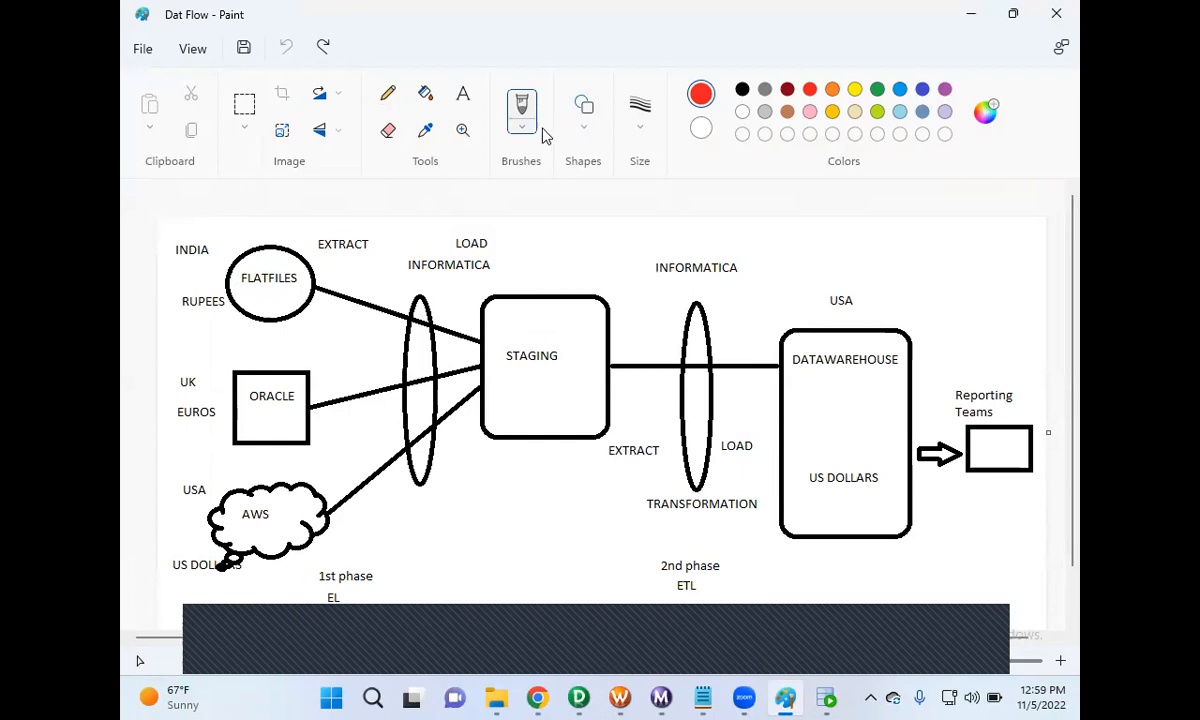
pyautogui.click(580, 118)
pyautogui.click(543, 158)
pyautogui.moveTo(178, 233); pyautogui.dragTo(363, 594)
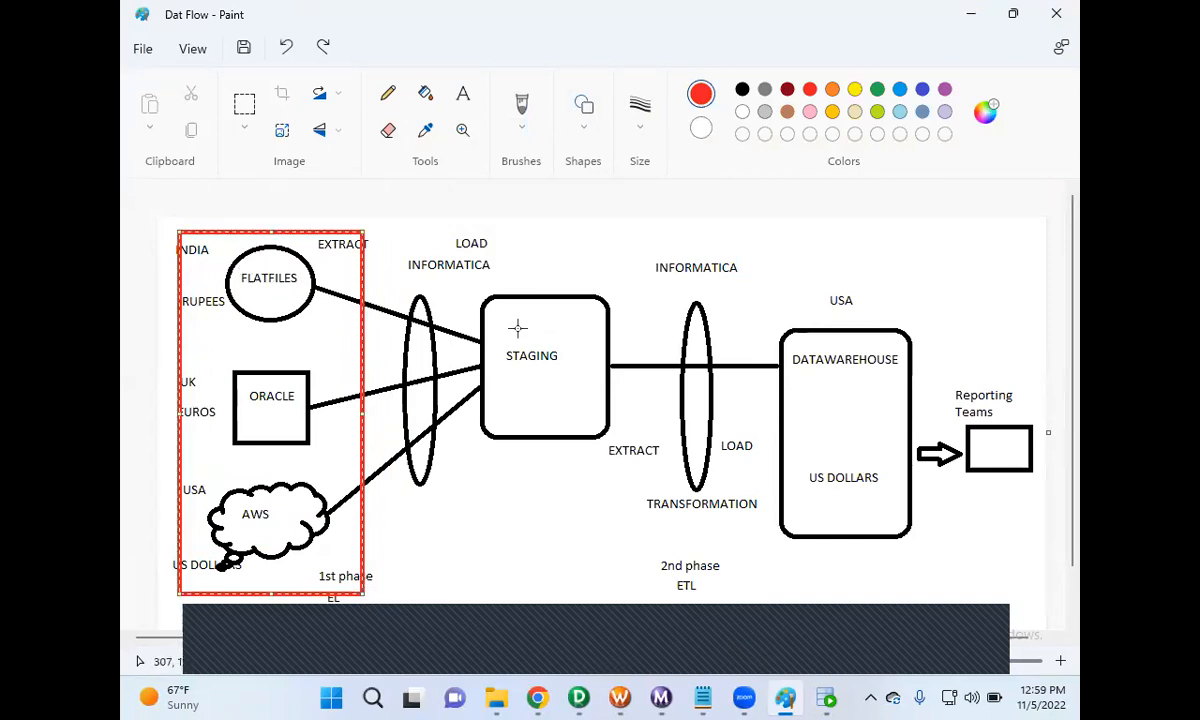
pyautogui.moveTo(471, 280); pyautogui.dragTo(622, 468)
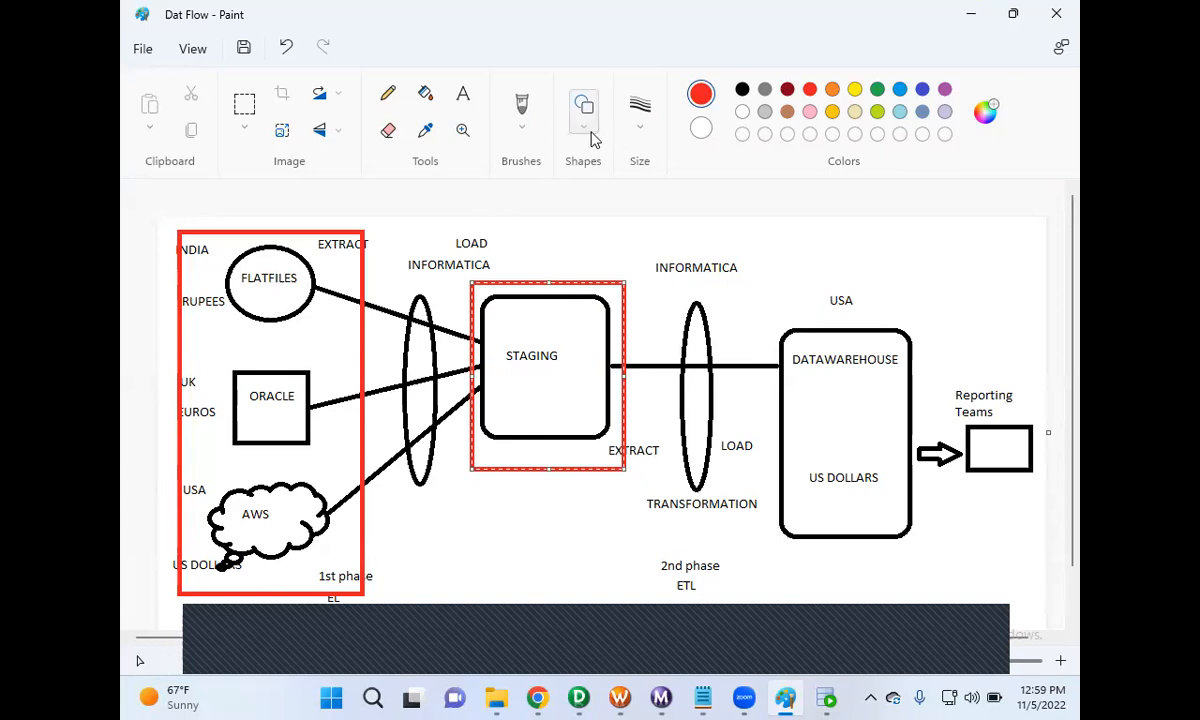
# - Draw a red right-pointing block arrow from the data sources into the STAGING box
pyautogui.click(637, 132)
pyautogui.click(593, 137)
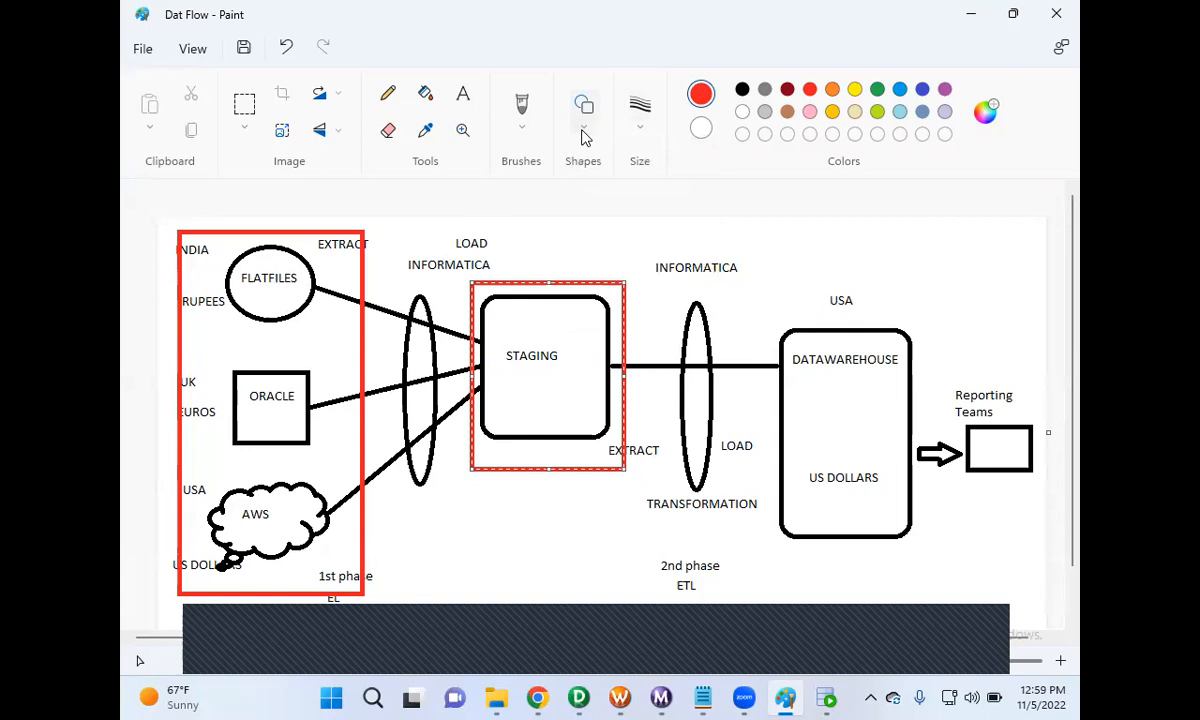
pyautogui.click(585, 120)
pyautogui.click(542, 176)
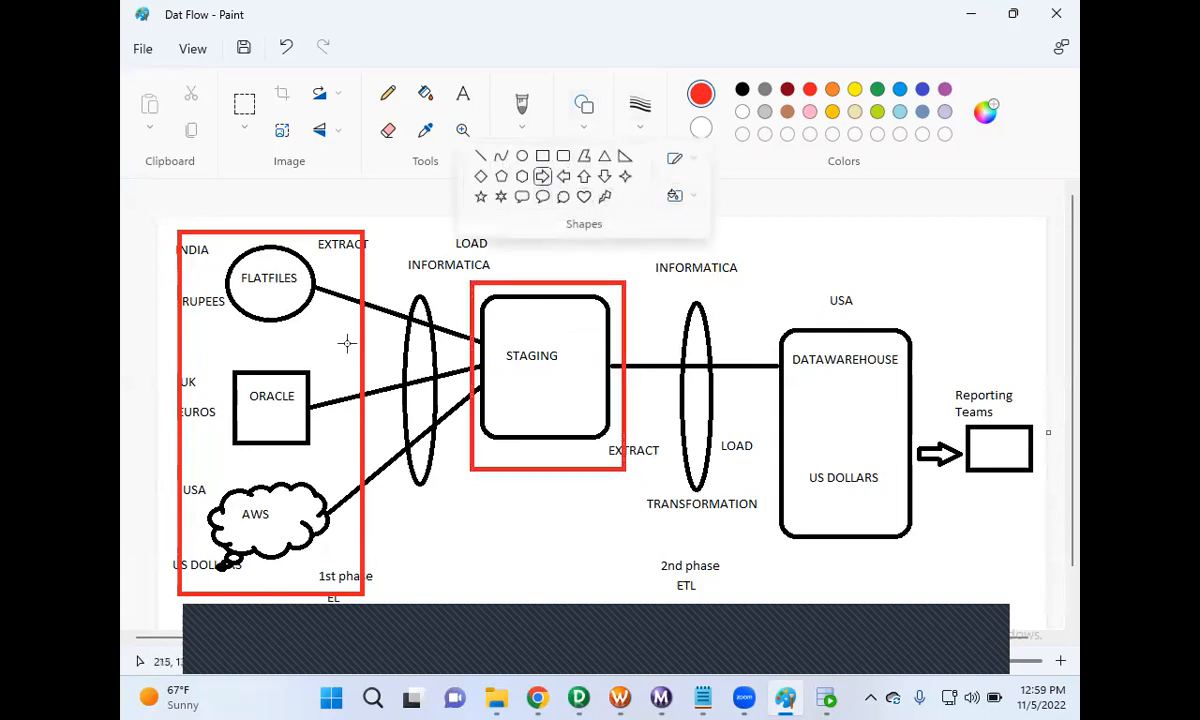
pyautogui.click(320, 306)
pyautogui.moveTo(320, 306); pyautogui.dragTo(531, 392)
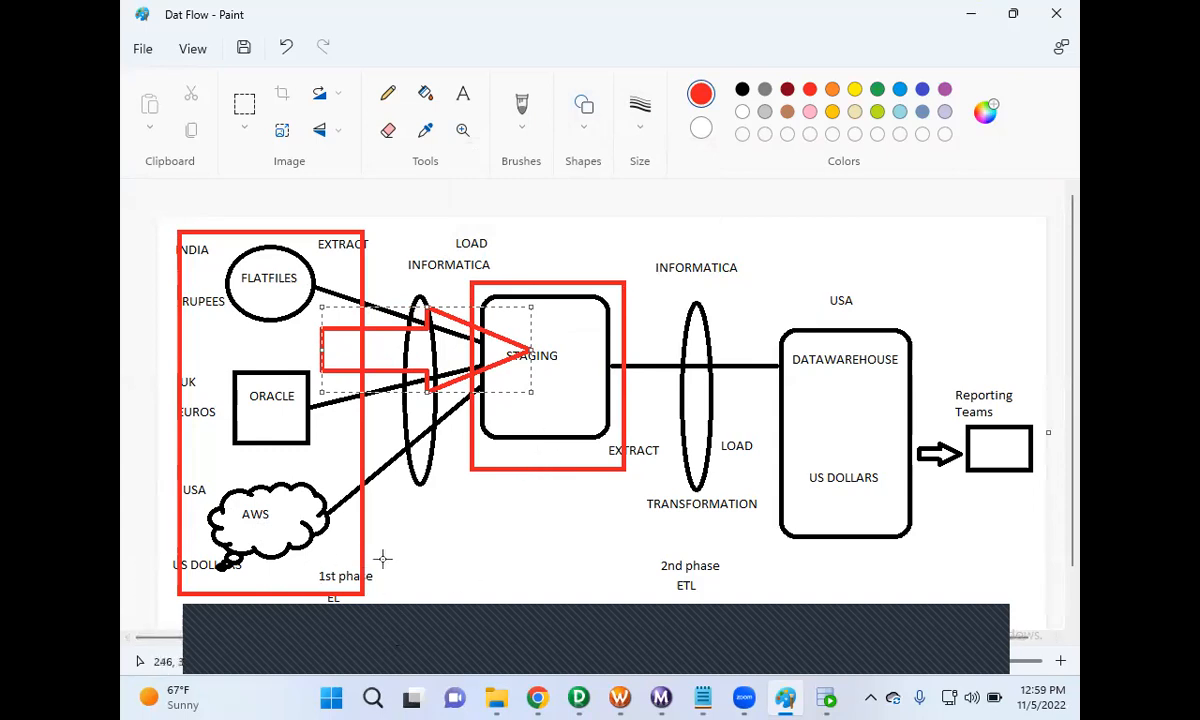
# - Return to SQL Developer and remove the space after "requirement:" in the SRCDB worksheet
pyautogui.click(966, 22)
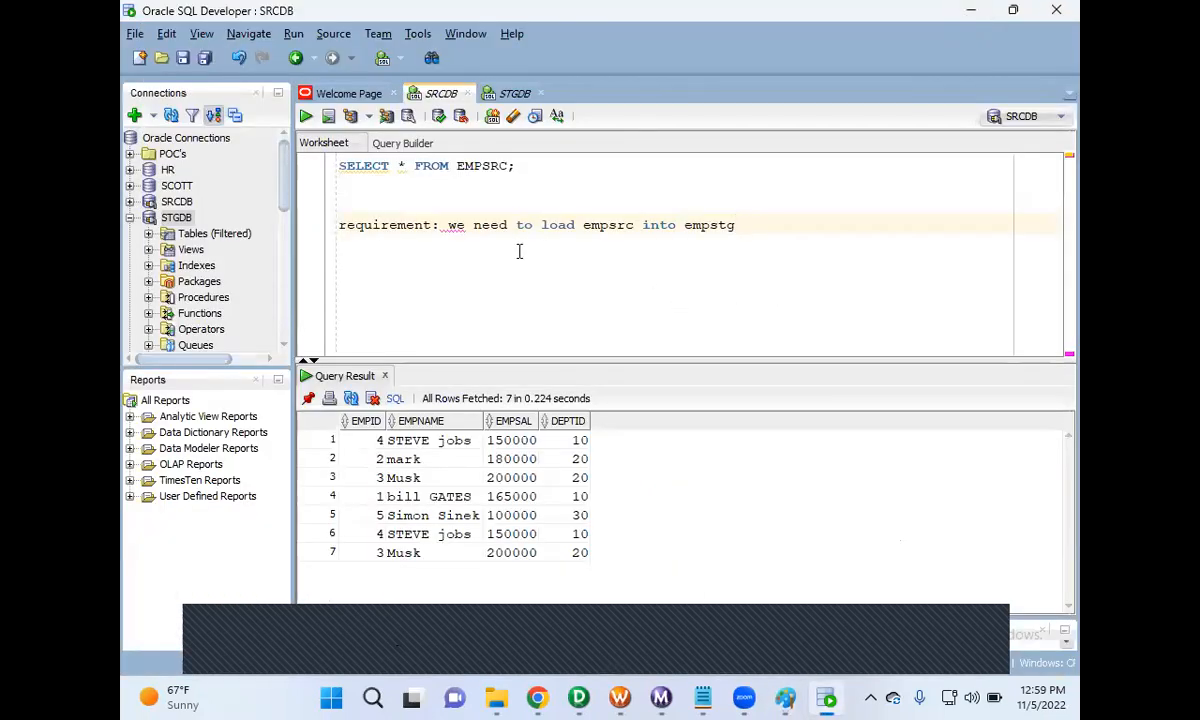
pyautogui.click(446, 226)
pyautogui.press('BackSpace')
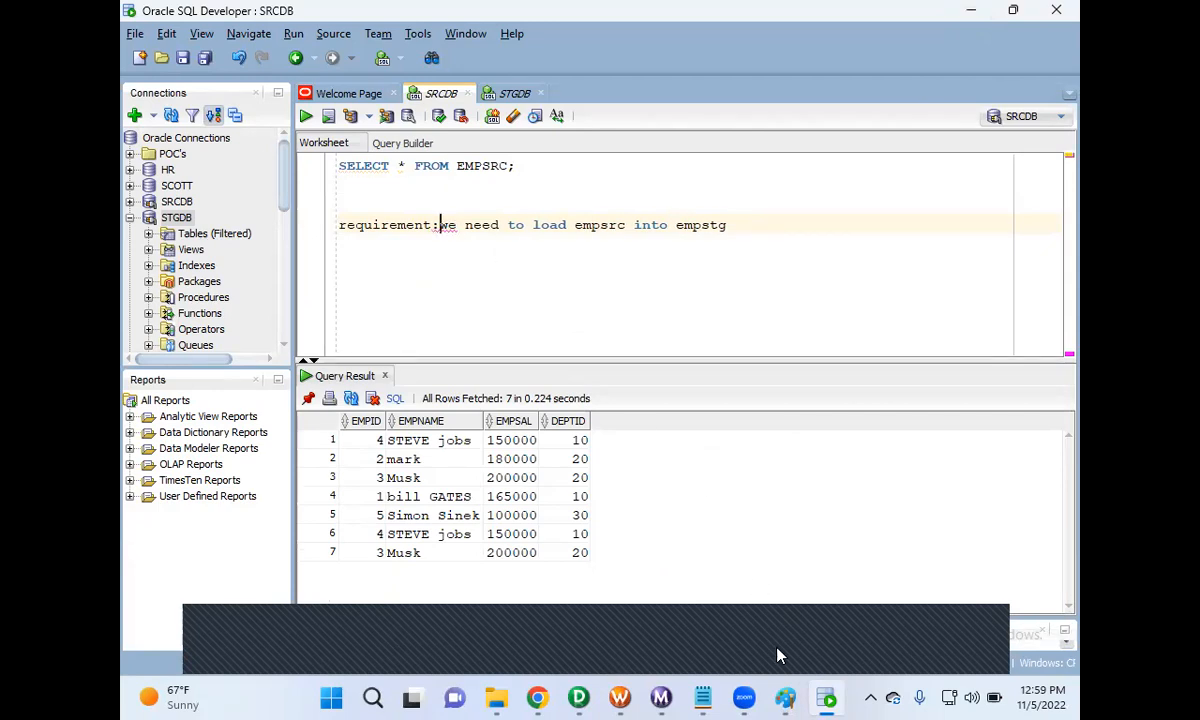
# - Switch to the topics list in Notepad, append a dash to STRAIGHT PASS THROUGH MAPPINGS and start a new line below it
pyautogui.moveTo(703, 697)
pyautogui.click(624, 584)
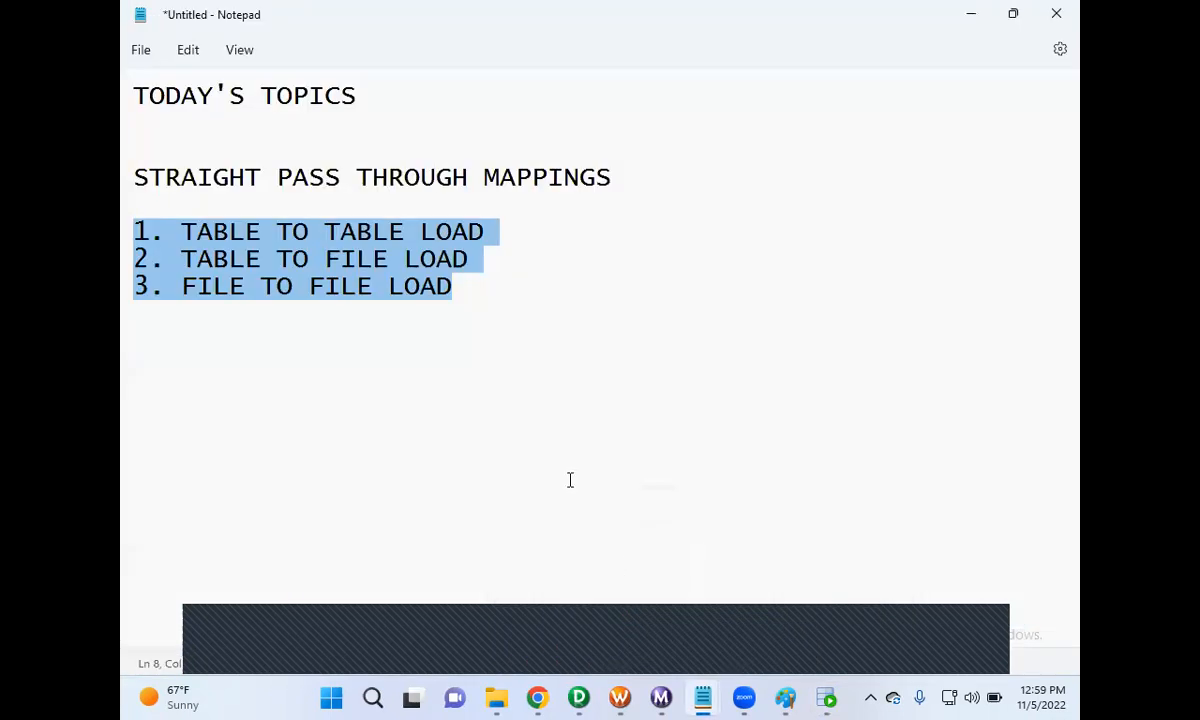
pyautogui.click(633, 185)
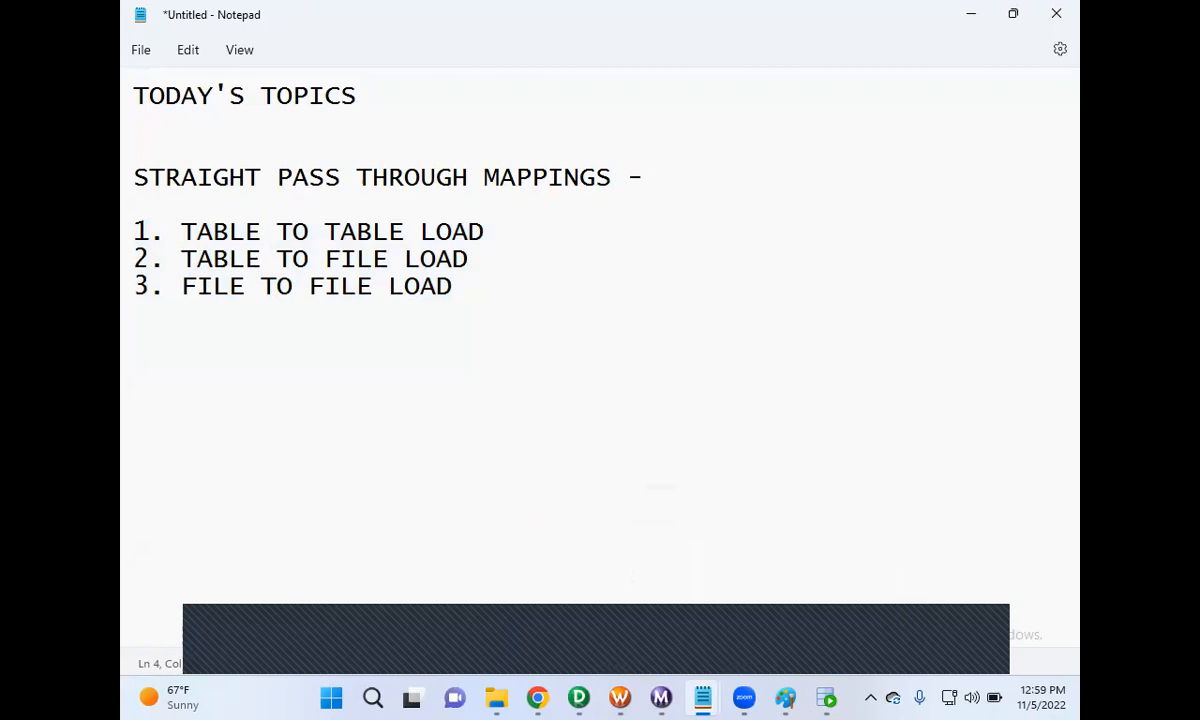
pyautogui.write('there')
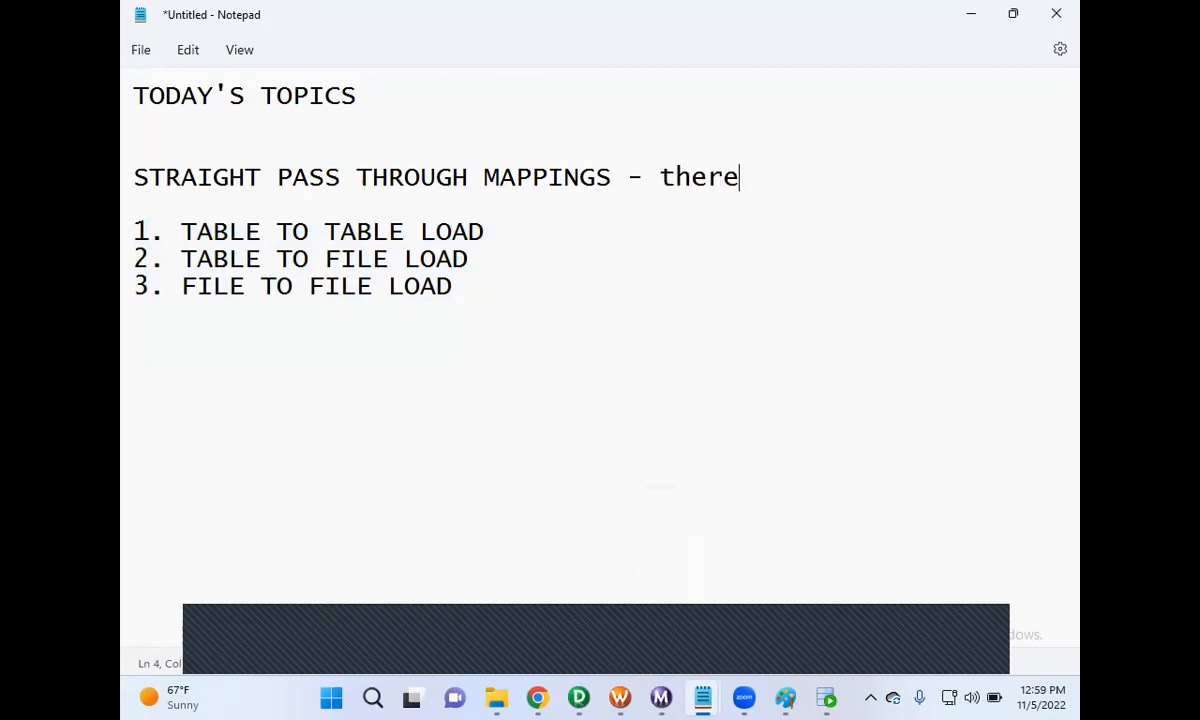
pyautogui.press('BackSpace')
pyautogui.press('BackSpace')
pyautogui.press('BackSpace')
pyautogui.press('BackSpace')
pyautogui.press('BackSpace')
pyautogui.press('Return')
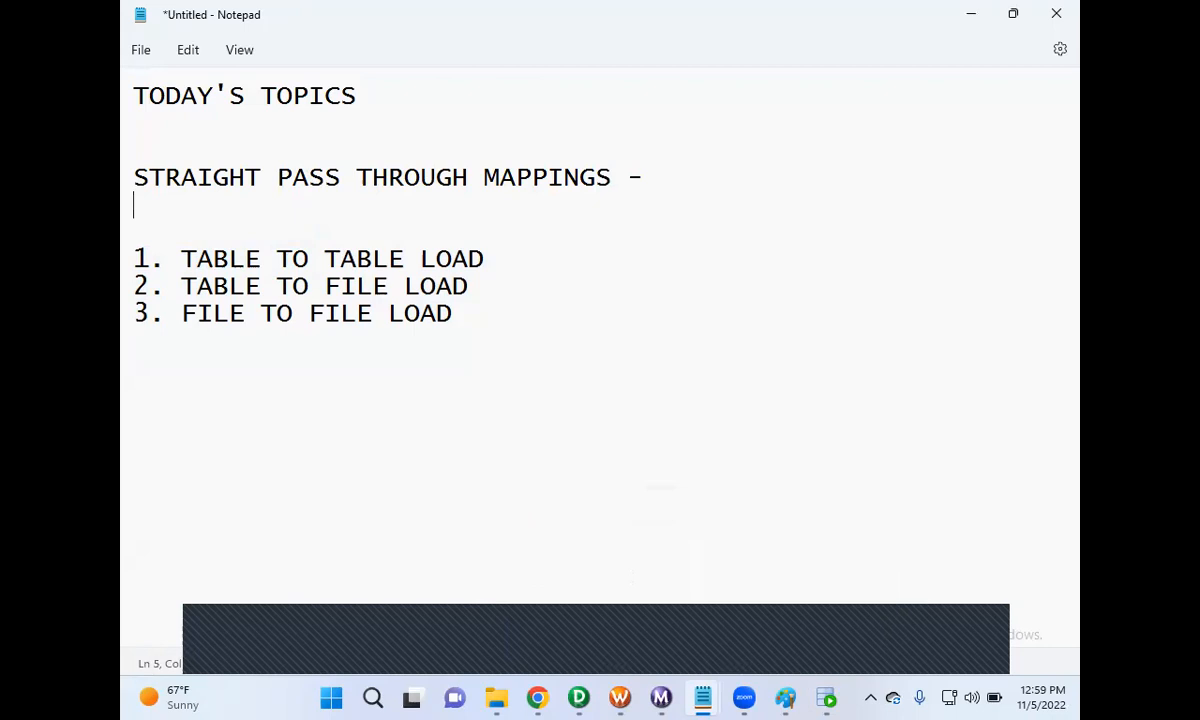
# - Write the indented line "THERE WILL NOT BE ANY TRANSFORMATION" under the STRAIGHT PASS THROUGH MAPPINGS heading
pyautogui.write('THERE WILL N')
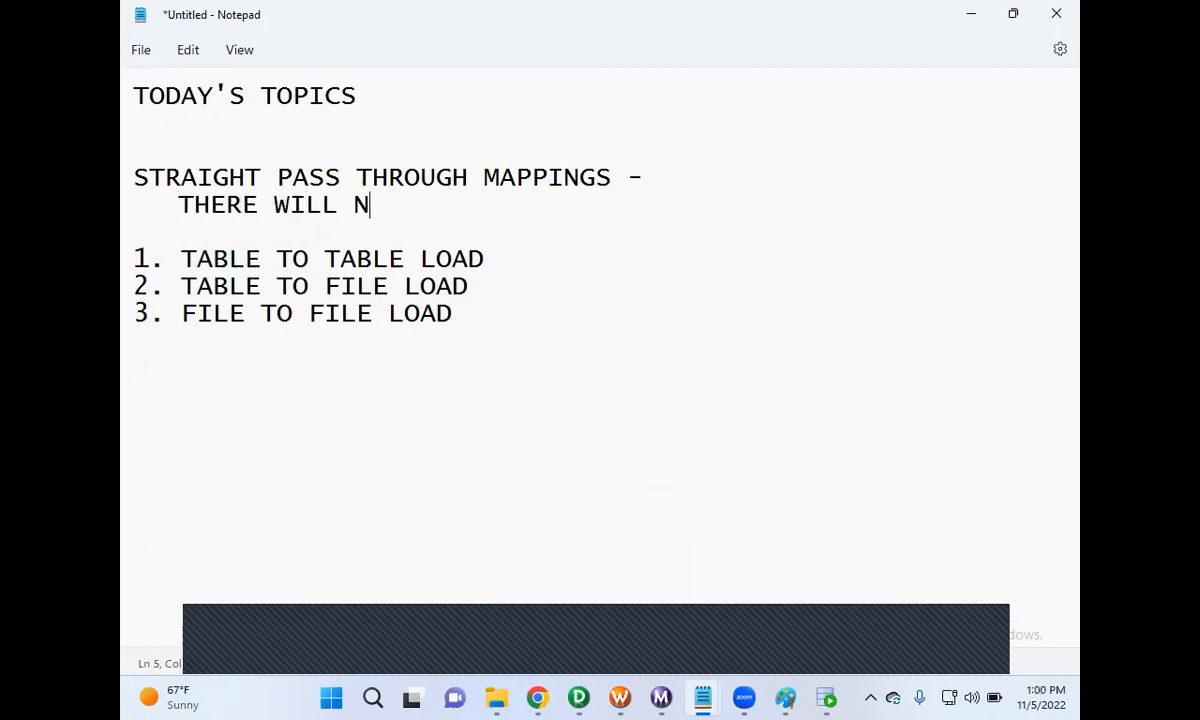
pyautogui.write('OT BE ANY TRA')
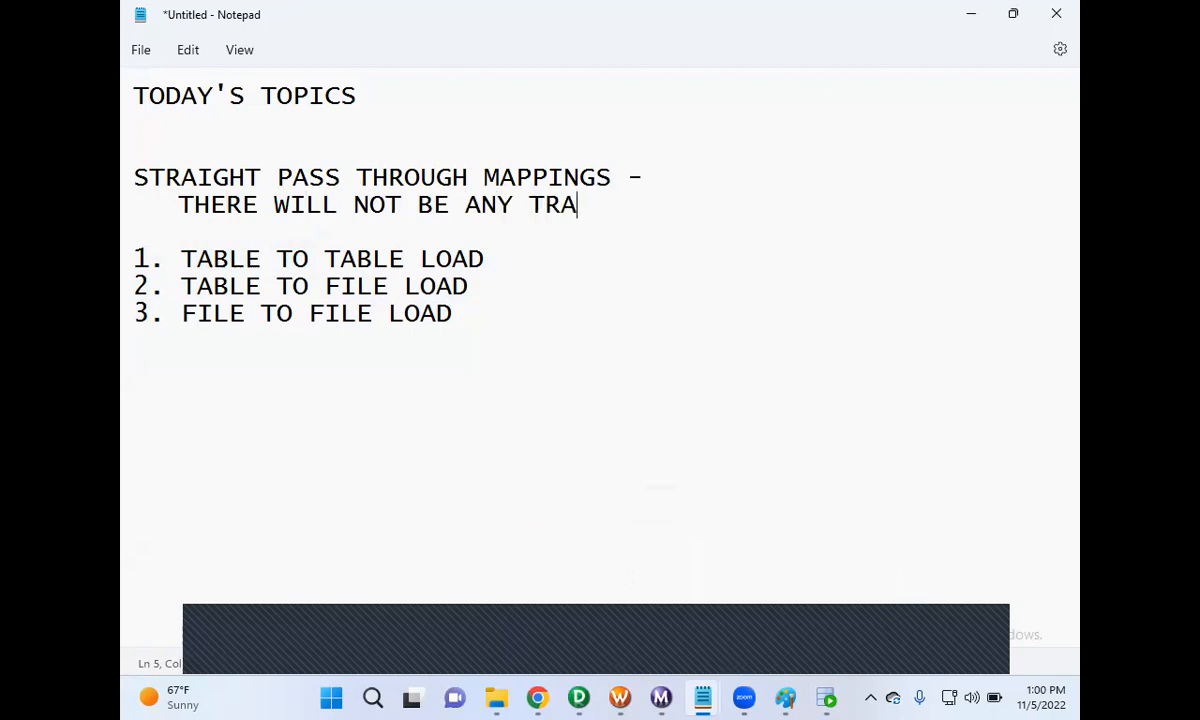
pyautogui.write('NSFORMATIO')
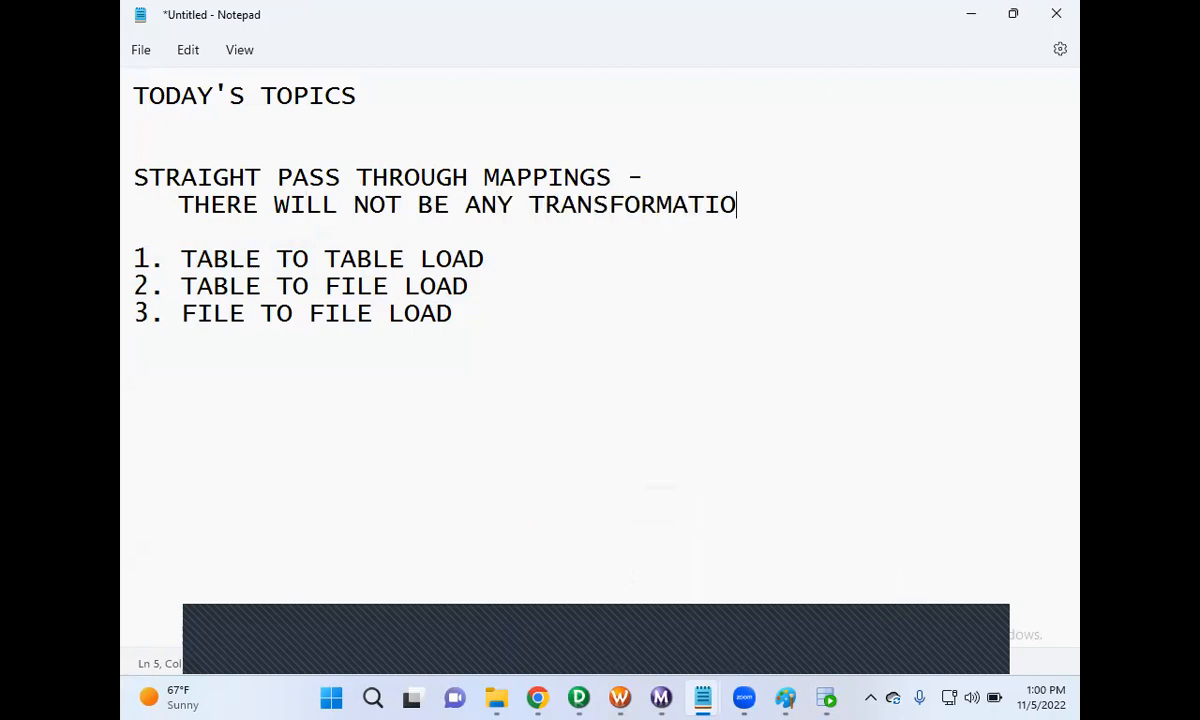
pyautogui.write('N ARE')
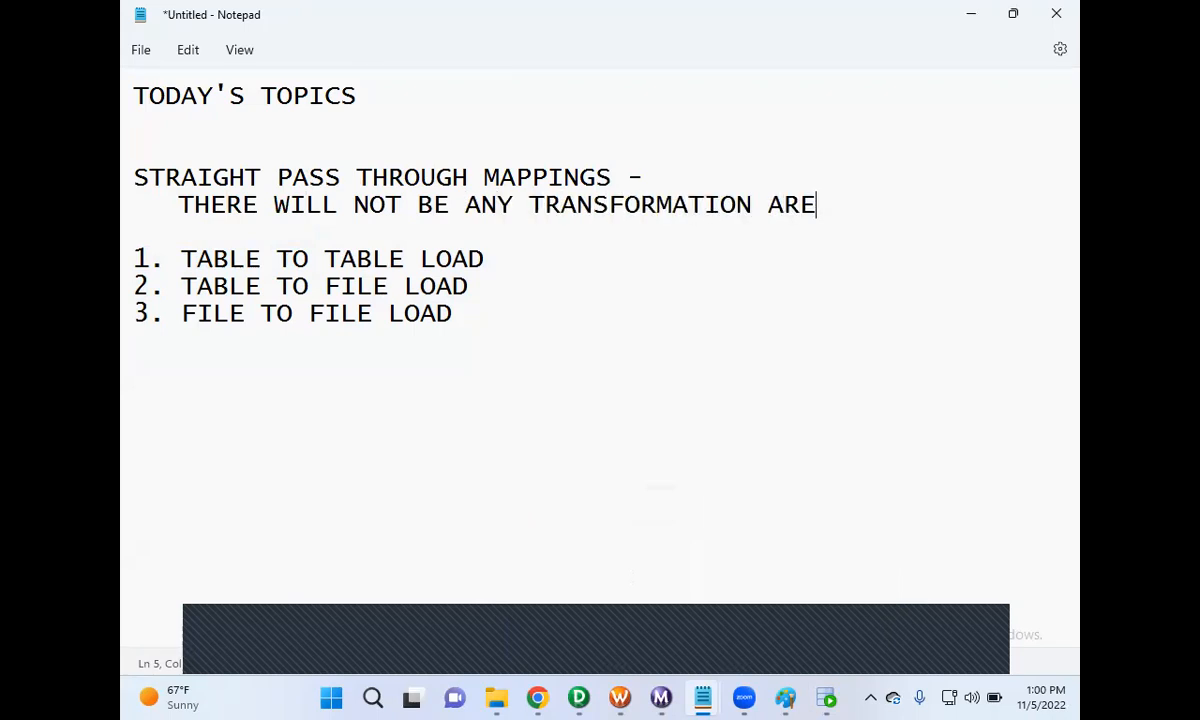
pyautogui.press('BackSpace')
pyautogui.press('BackSpace')
pyautogui.press('BackSpace')
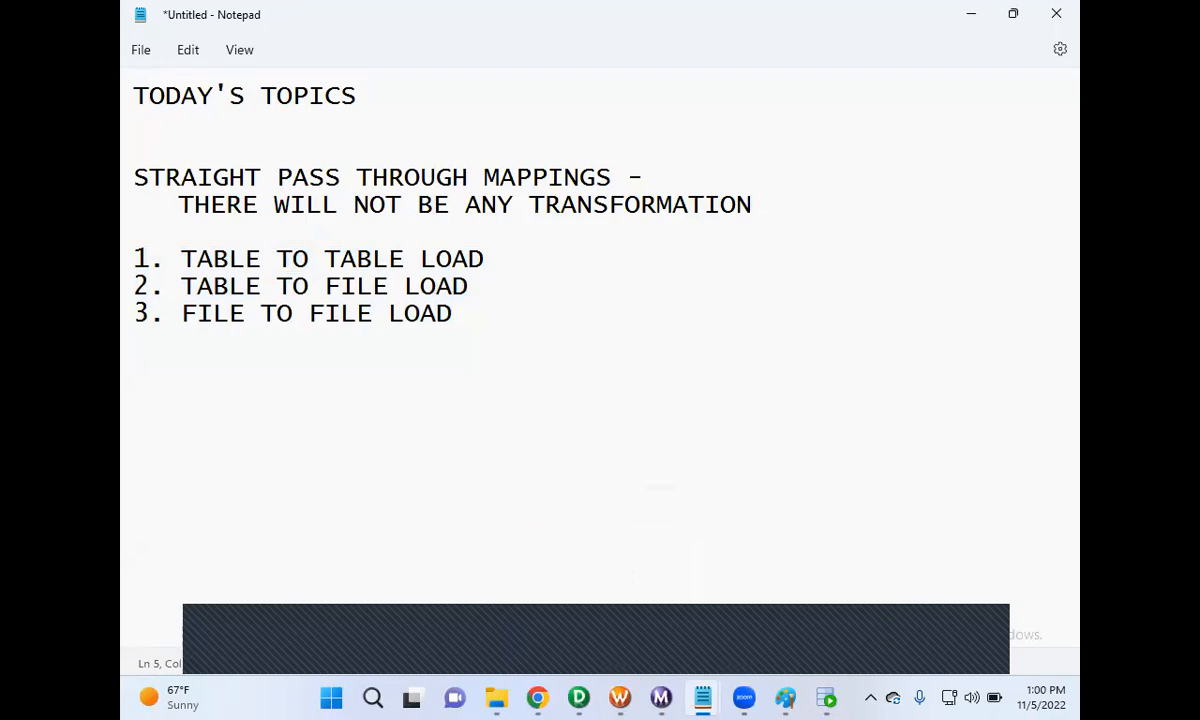
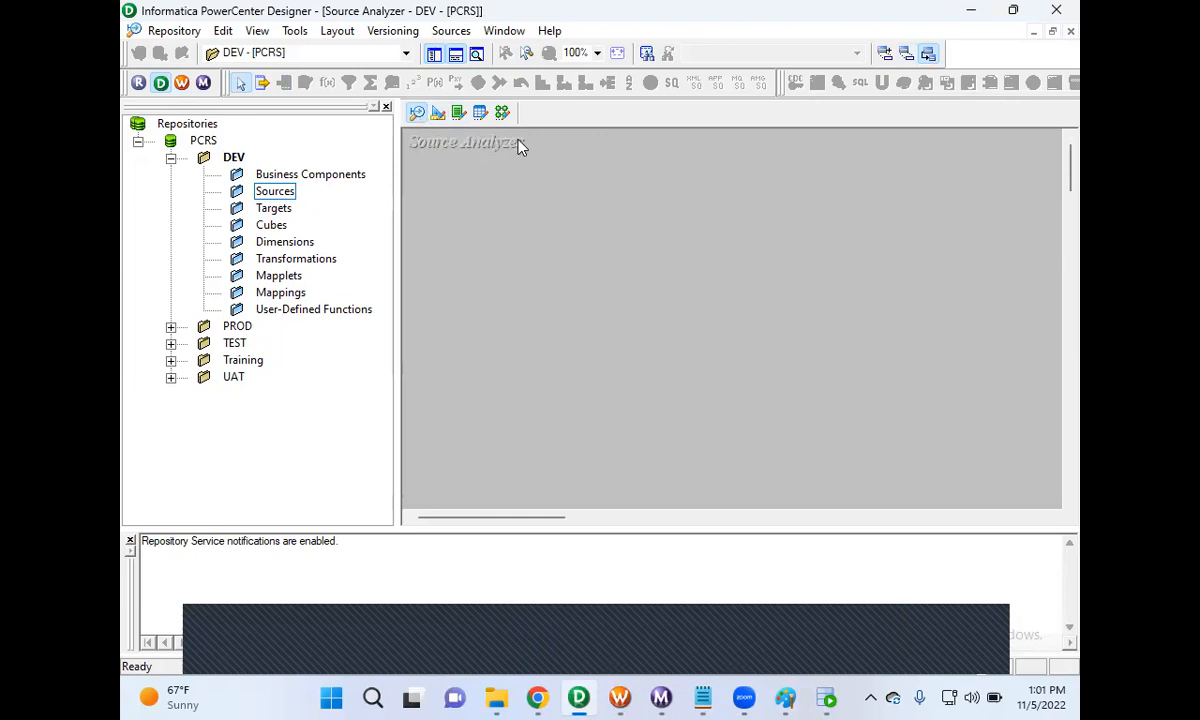
# - Start a source import from a database with SRCDB (DataDirect 8.0 Oracle Wire Protocol) as the ODBC data source
pyautogui.click(451, 31)
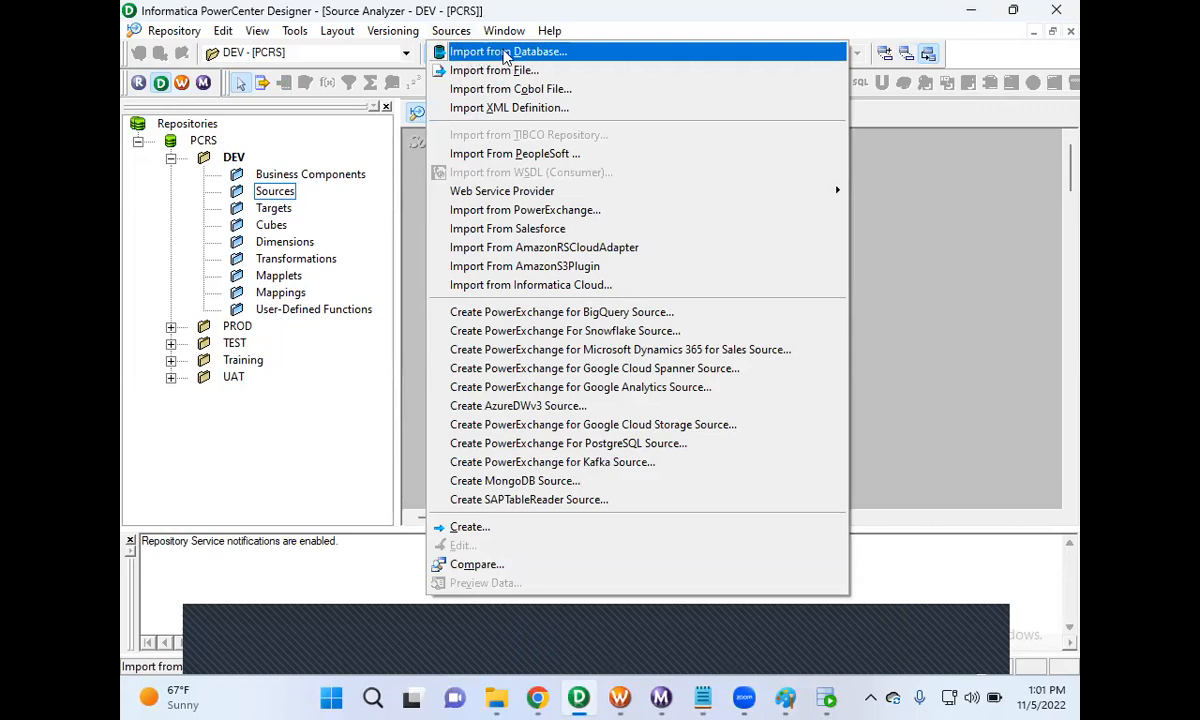
pyautogui.click(505, 53)
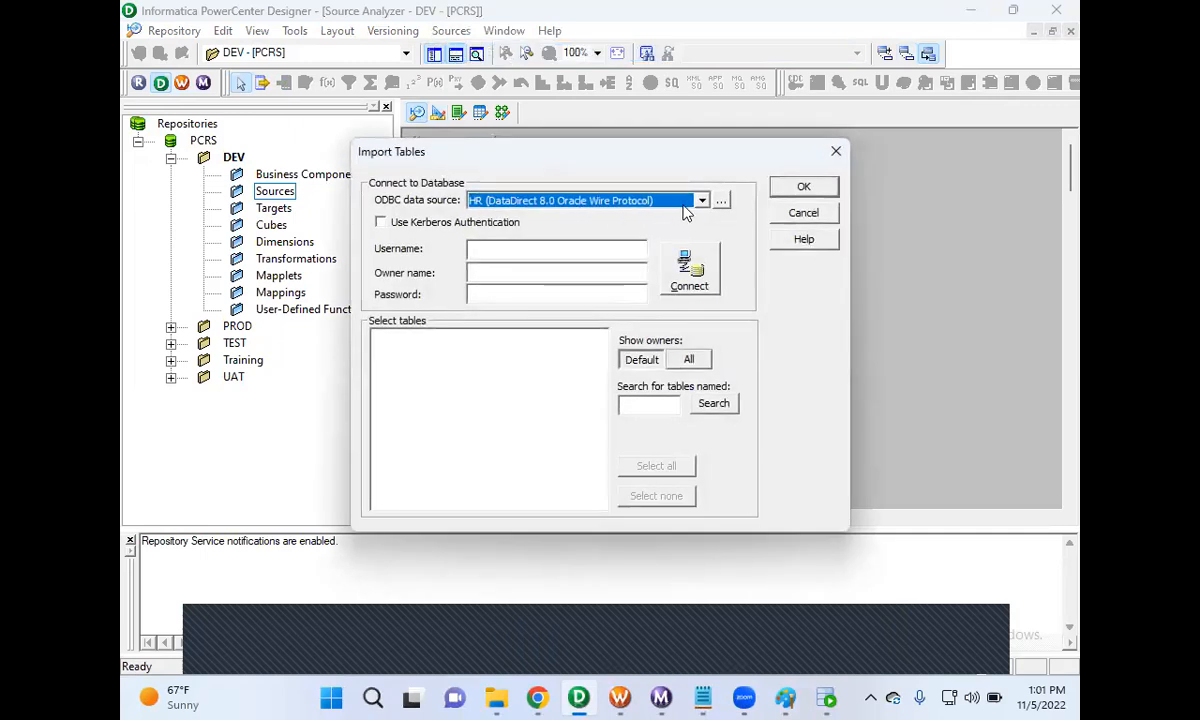
pyautogui.click(703, 201)
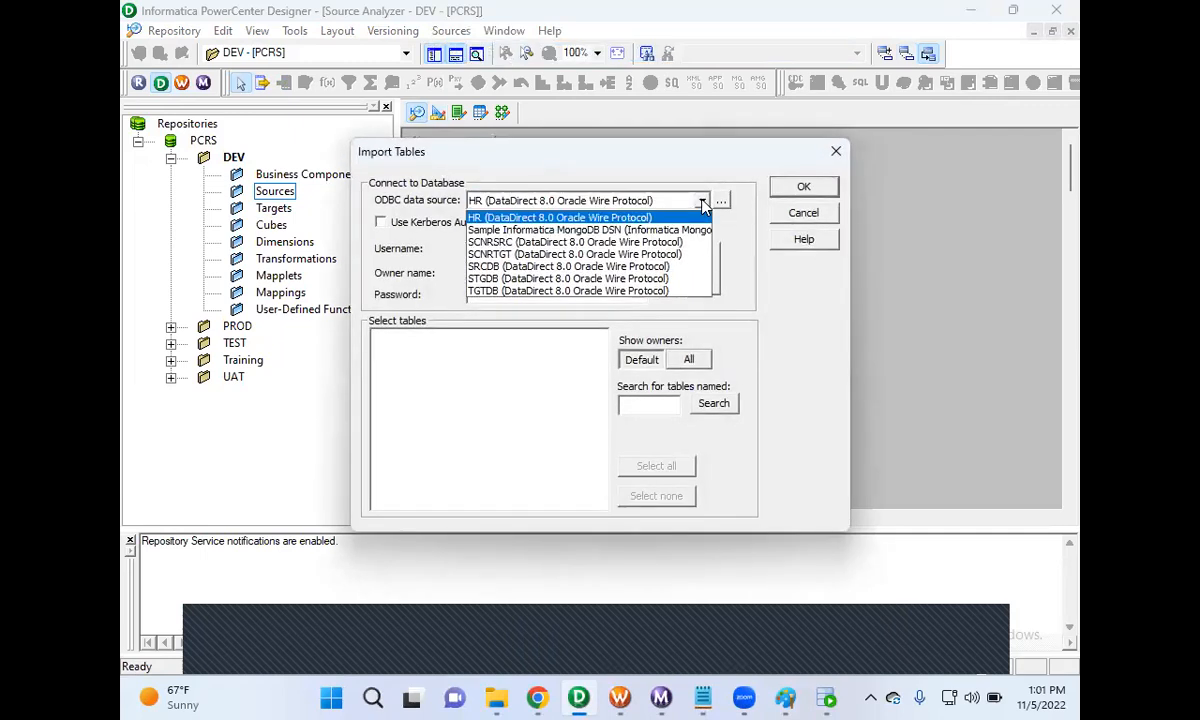
pyautogui.click(532, 267)
# - Enter SRCDB as the username and owner name, enter the database password, and try to connect
pyautogui.click(517, 251)
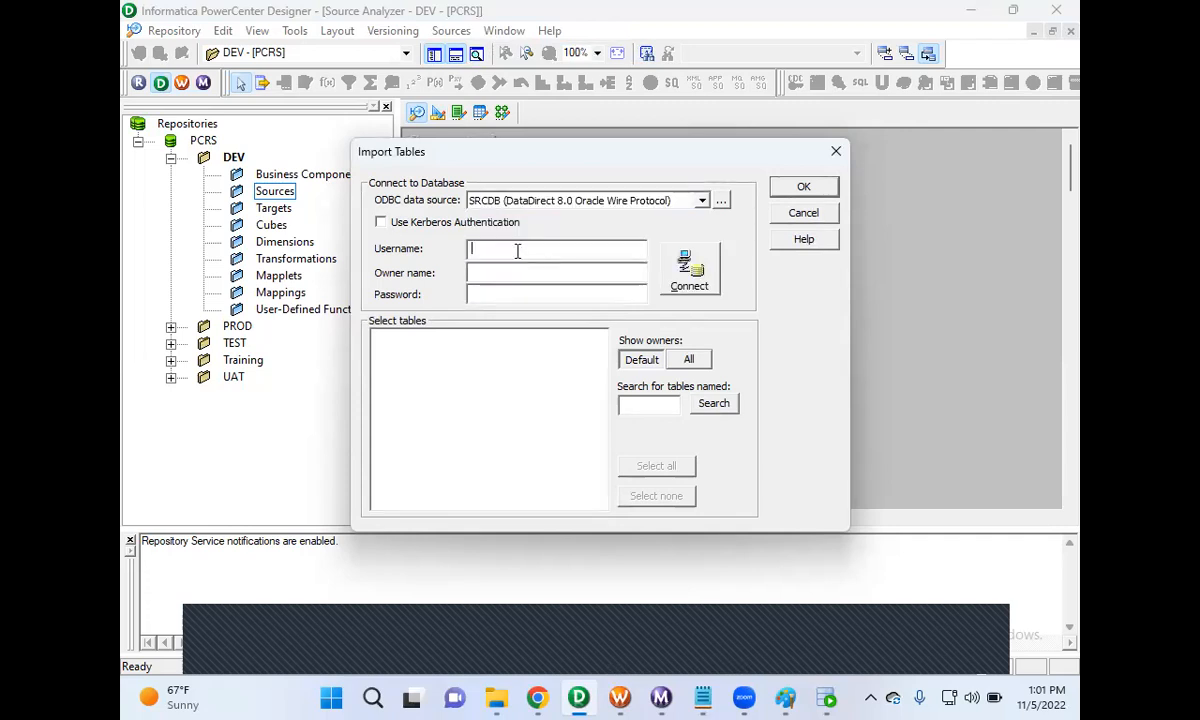
pyautogui.write('SRCD')
pyautogui.click(509, 273)
pyautogui.write('SRC')
pyautogui.press('BackSpace')
pyautogui.press('BackSpace')
pyautogui.press('BackSpace')
pyautogui.click(503, 291)
pyautogui.write('******')
pyautogui.click(672, 270)
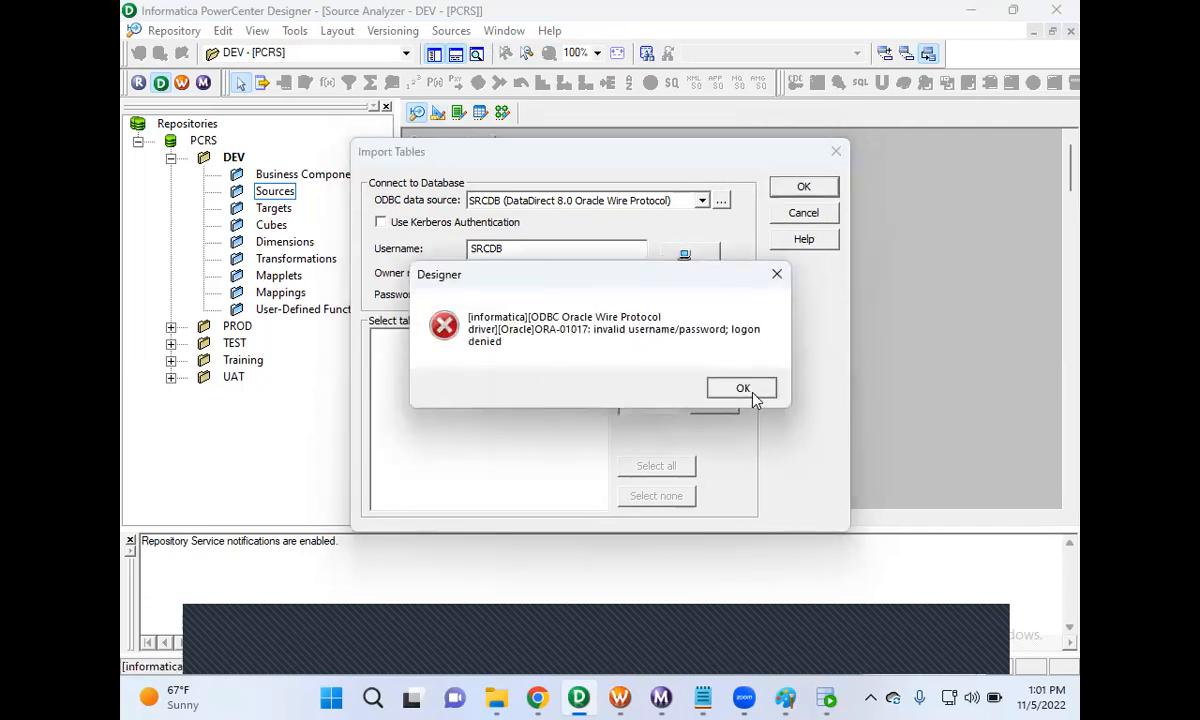
pyautogui.click(750, 394)
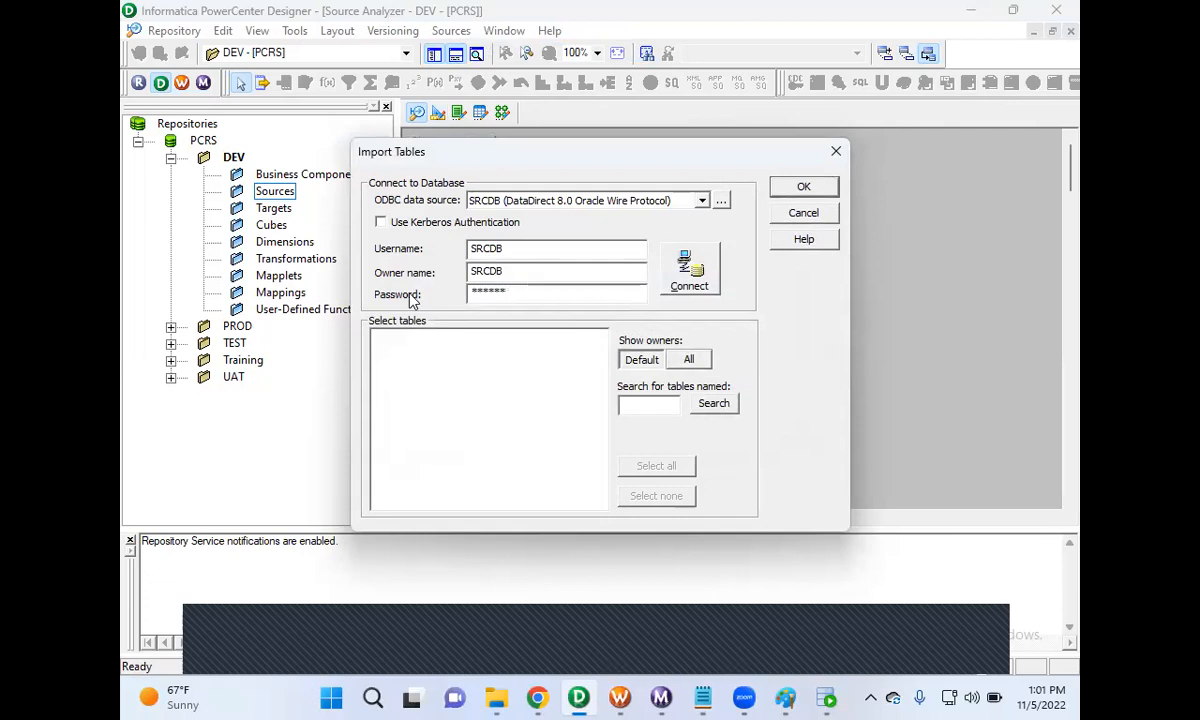
# - Re-enter the database password and connect to SRCDB
pyautogui.moveTo(512, 292); pyautogui.dragTo(404, 276)
pyautogui.write('******')
pyautogui.click(689, 268)
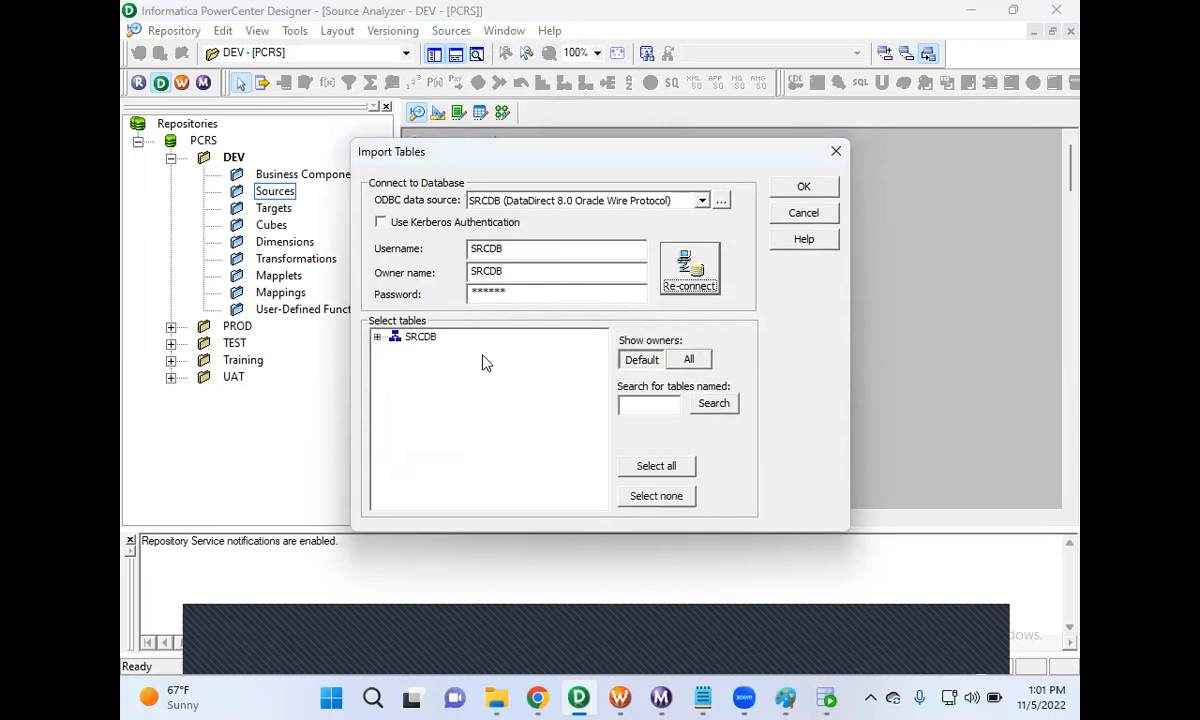
# - Import the EMPSRC table from the SRCDB tables as a source definition and reposition it in the Source Analyzer workspace
pyautogui.click(378, 338)
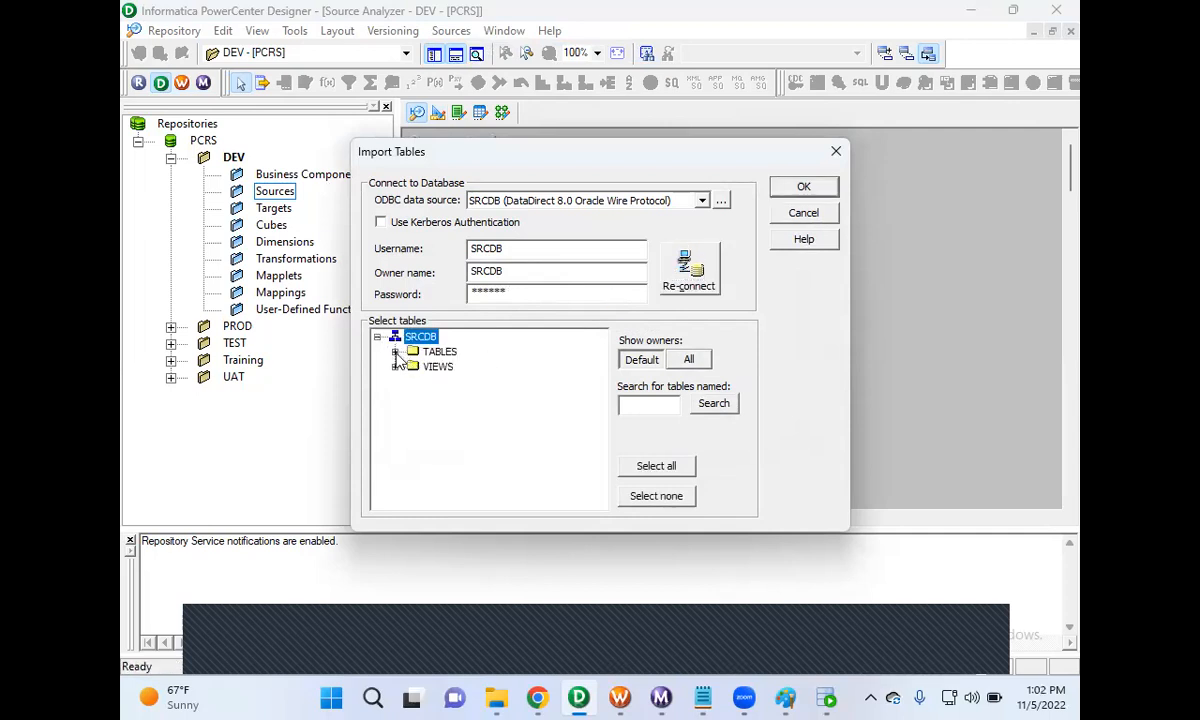
pyautogui.click(395, 353)
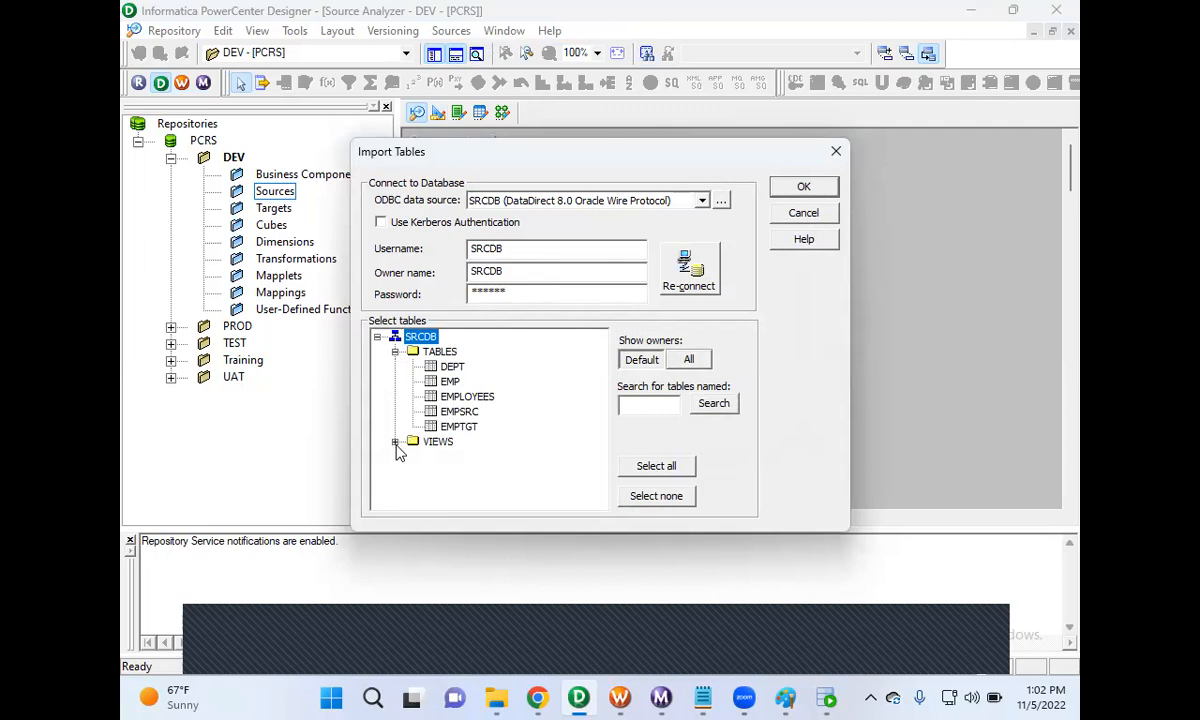
pyautogui.click(470, 413)
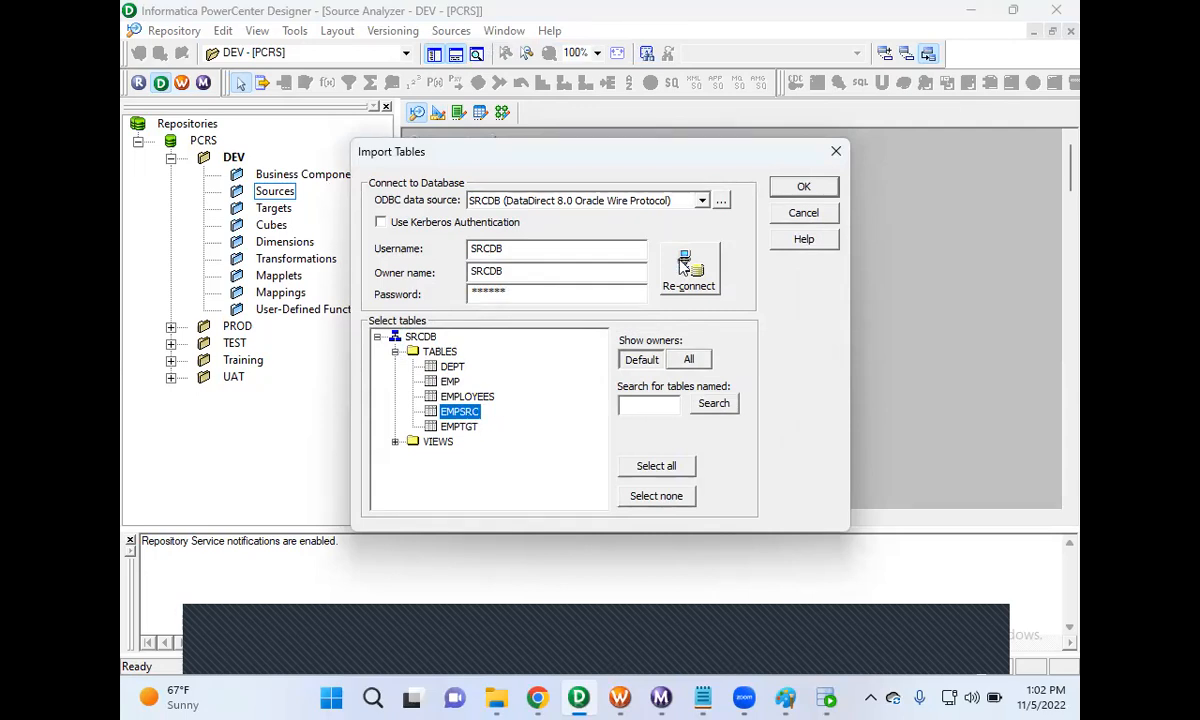
pyautogui.click(810, 184)
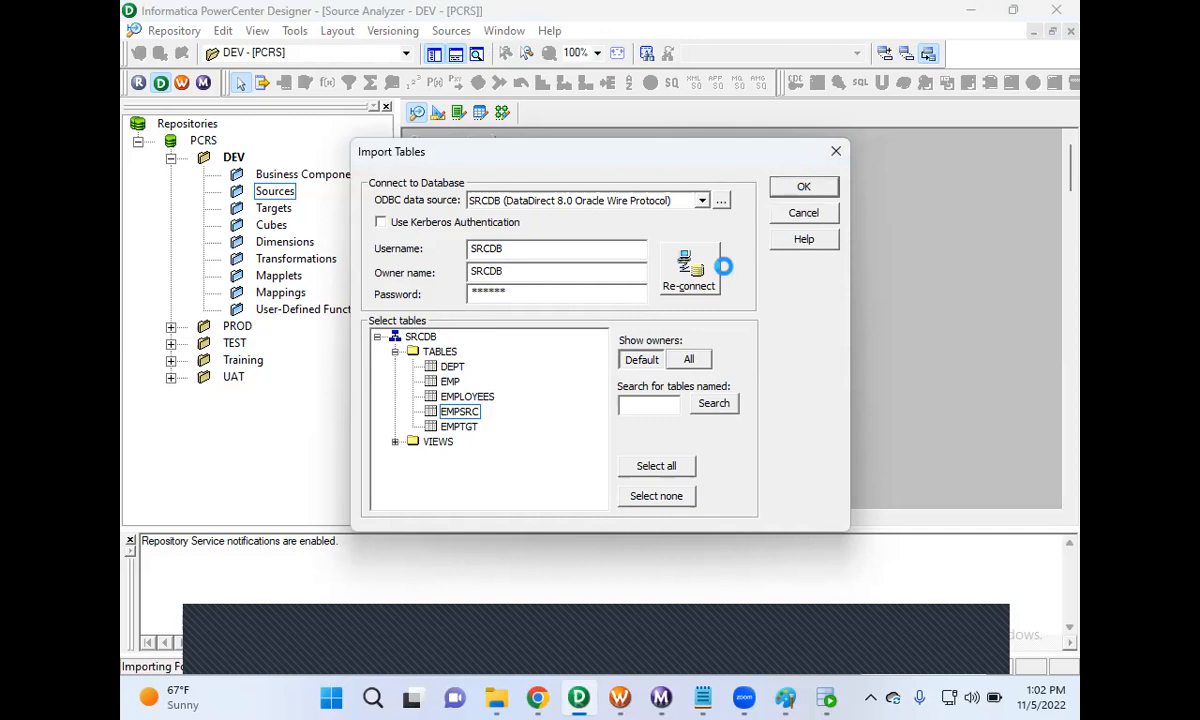
pyautogui.moveTo(508, 138); pyautogui.dragTo(564, 197)
pyautogui.moveTo(412, 166); pyautogui.dragTo(688, 376)
# - Review the prerequisite about importing source and target objects in the Class1RecordingNotes file, then return to PowerCenter Designer
pyautogui.moveTo(703, 697)
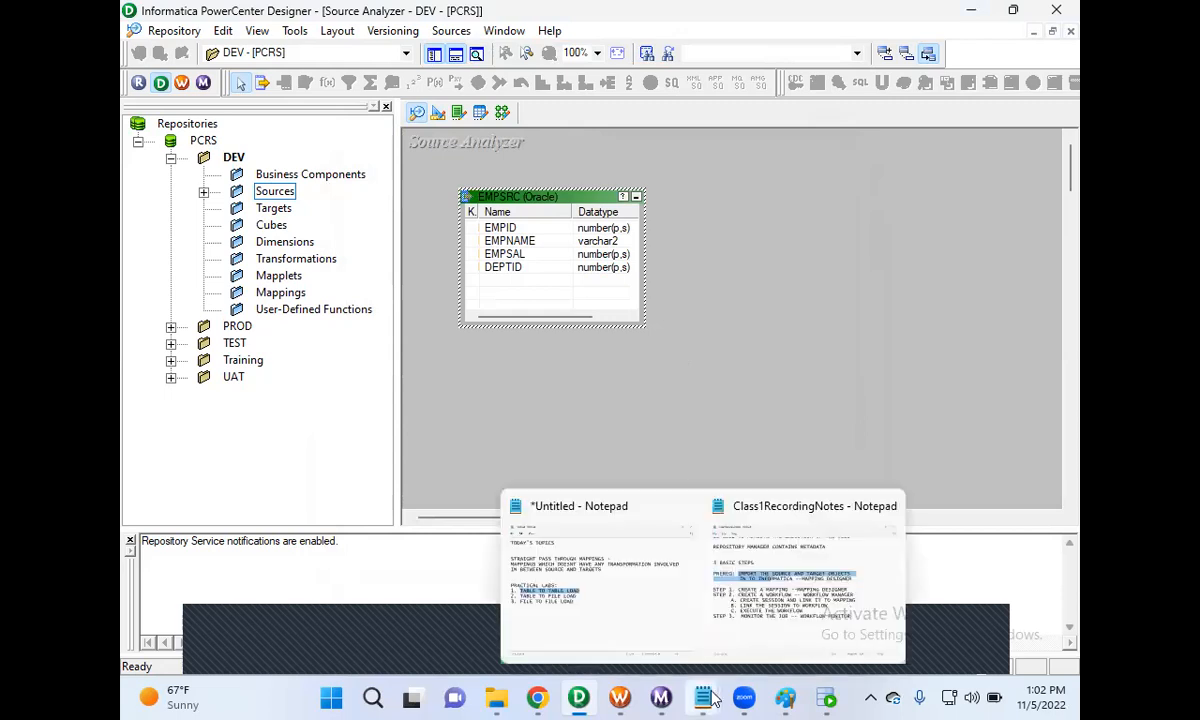
pyautogui.click(785, 616)
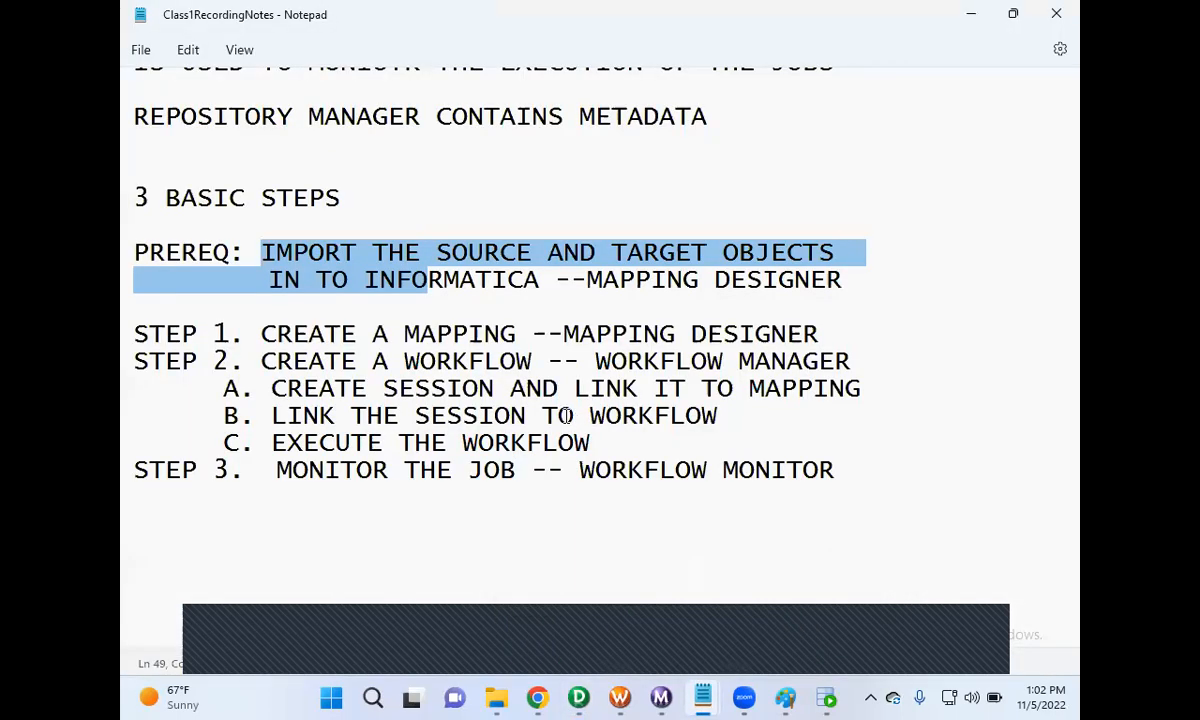
pyautogui.click(444, 276)
pyautogui.moveTo(532, 250); pyautogui.dragTo(415, 250)
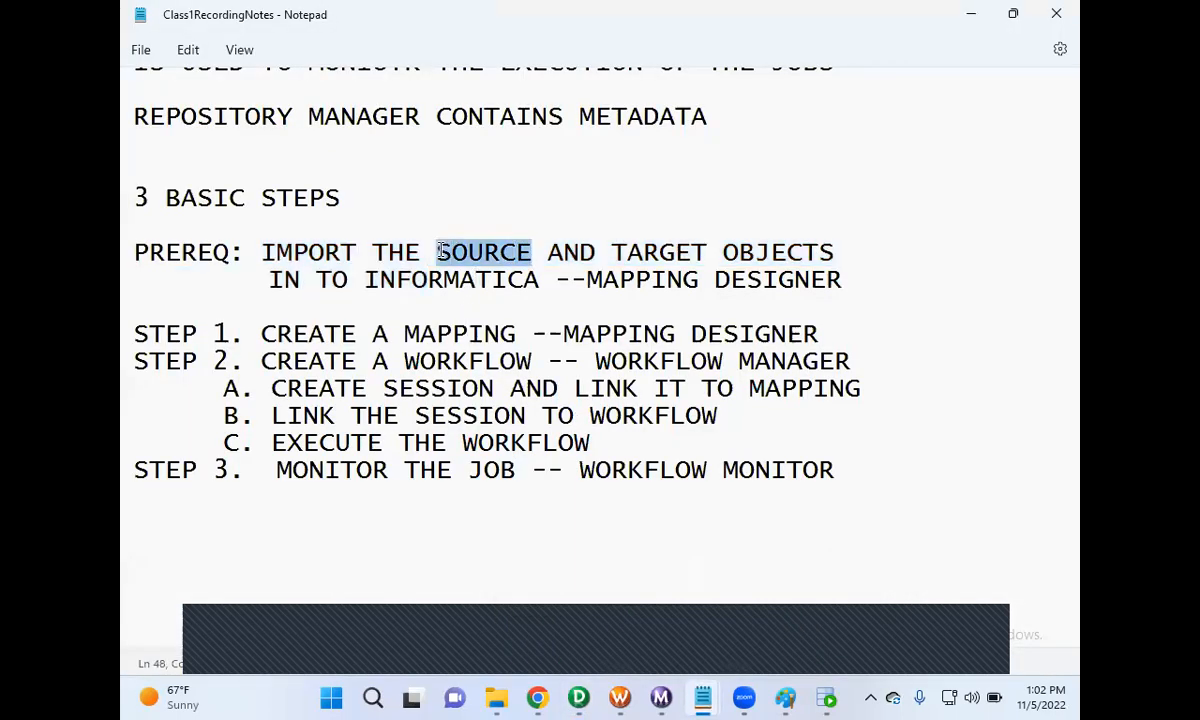
pyautogui.click(970, 15)
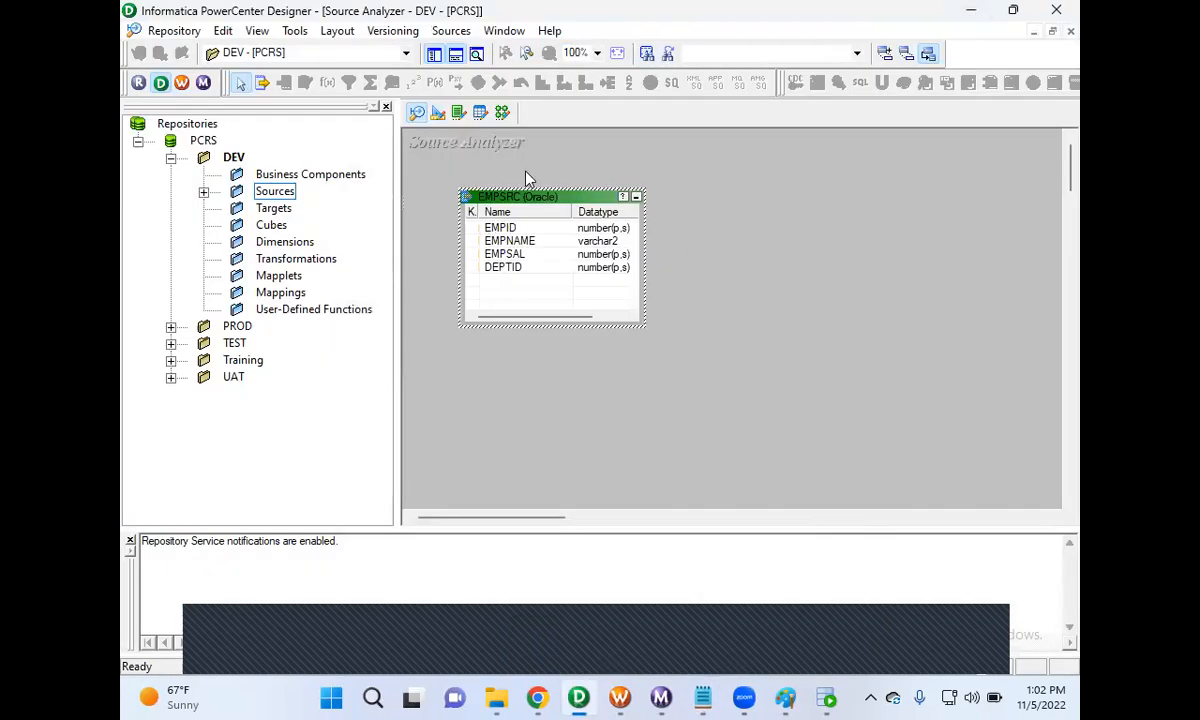
# - Start a target import from a database in Target Designer with STGDB (DataDirect 8.0 Oracle Wire Protocol) as the ODBC data source
pyautogui.click(440, 116)
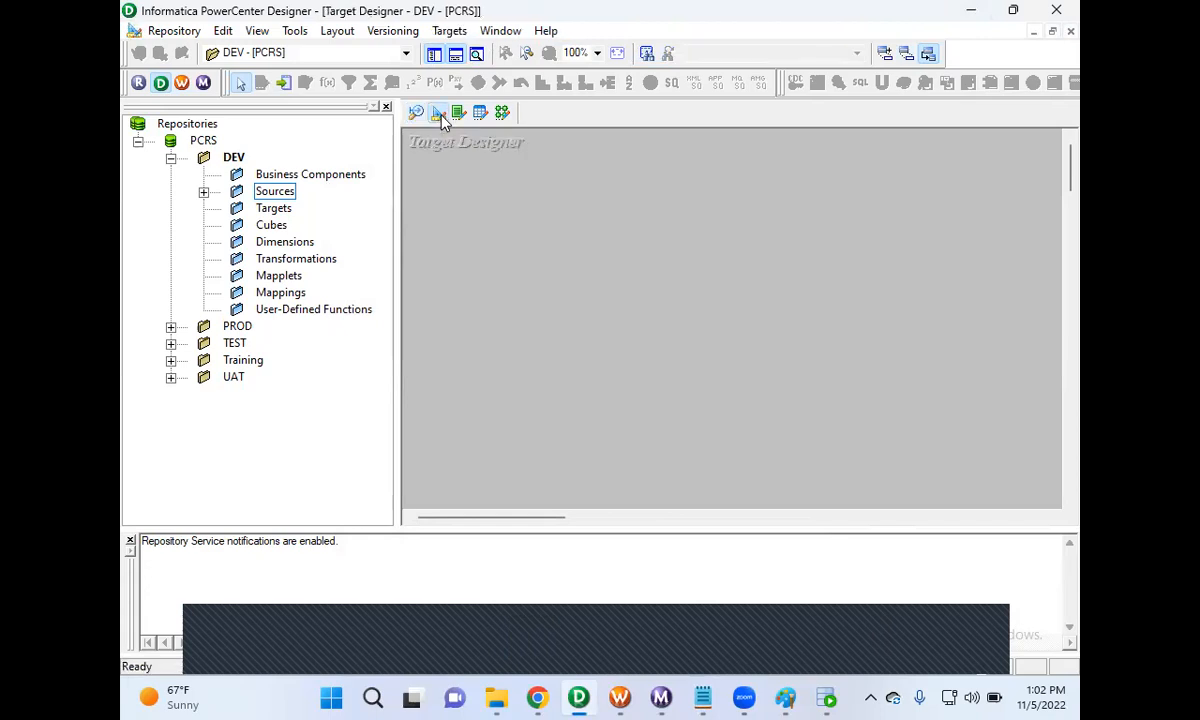
pyautogui.click(449, 30)
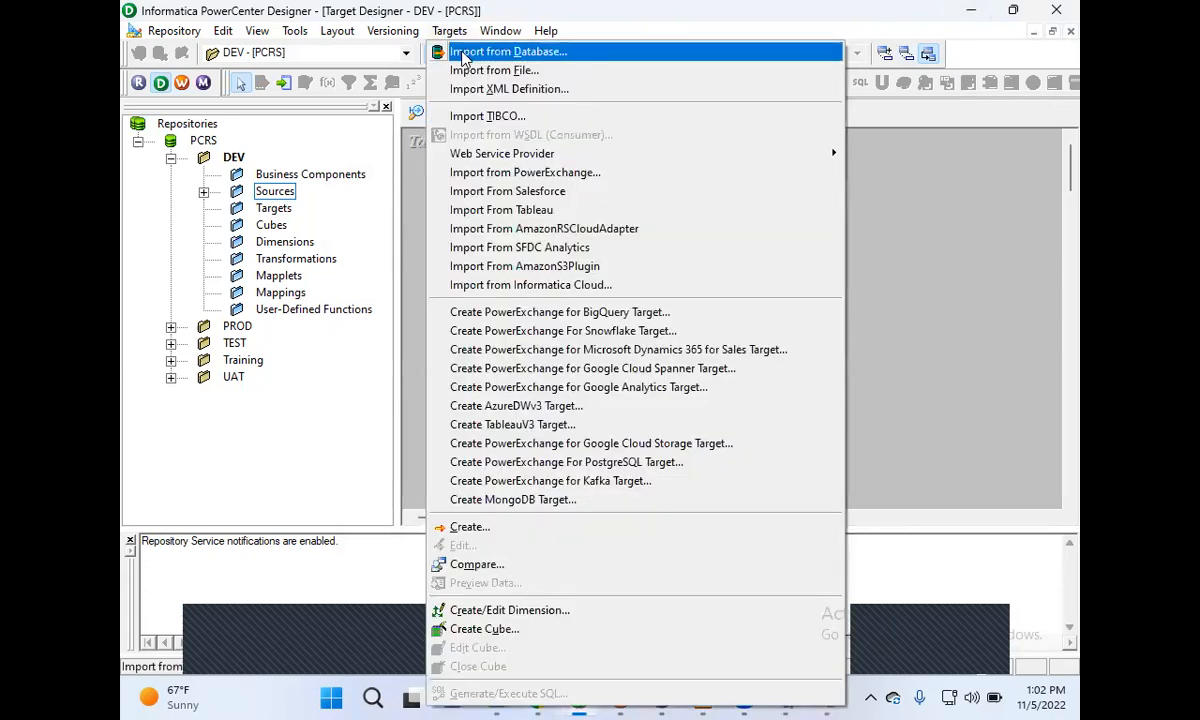
pyautogui.click(490, 48)
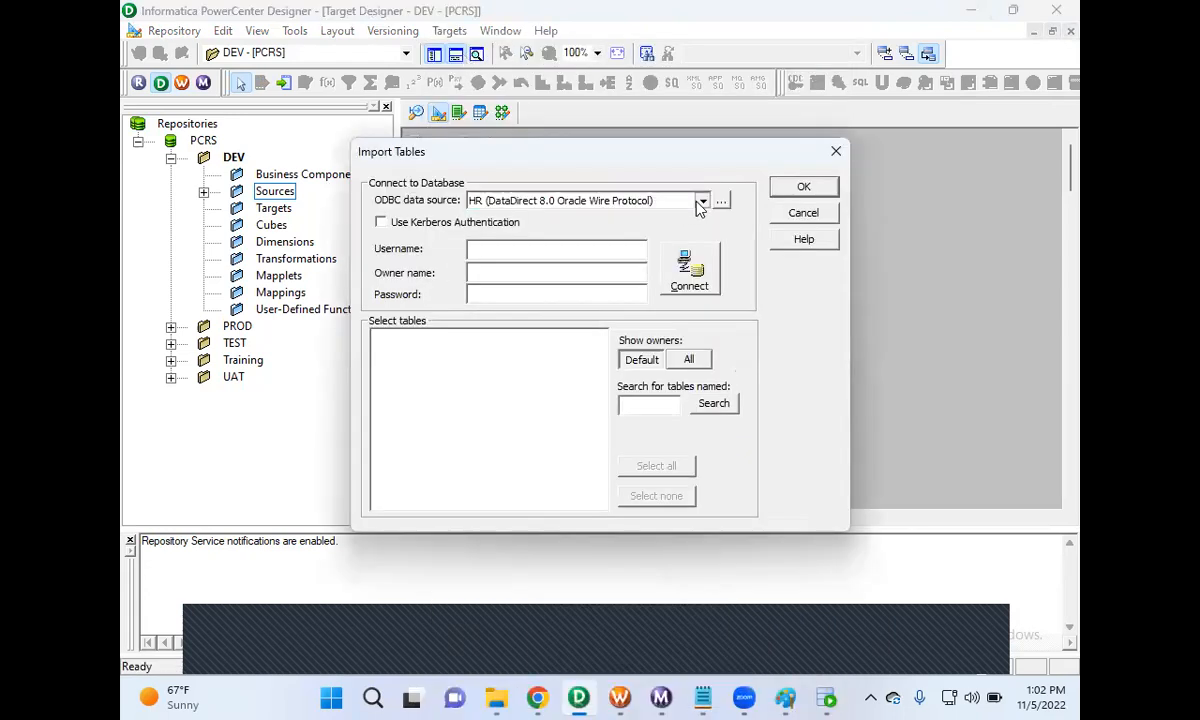
pyautogui.click(702, 200)
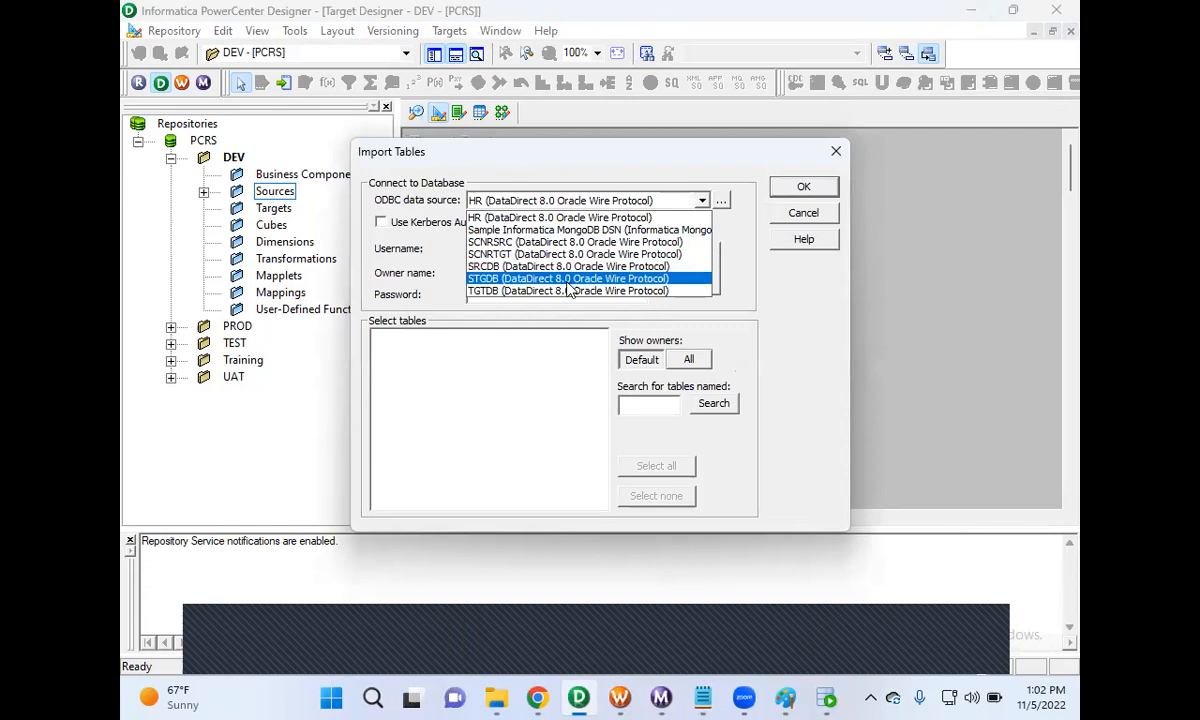
pyautogui.click(507, 279)
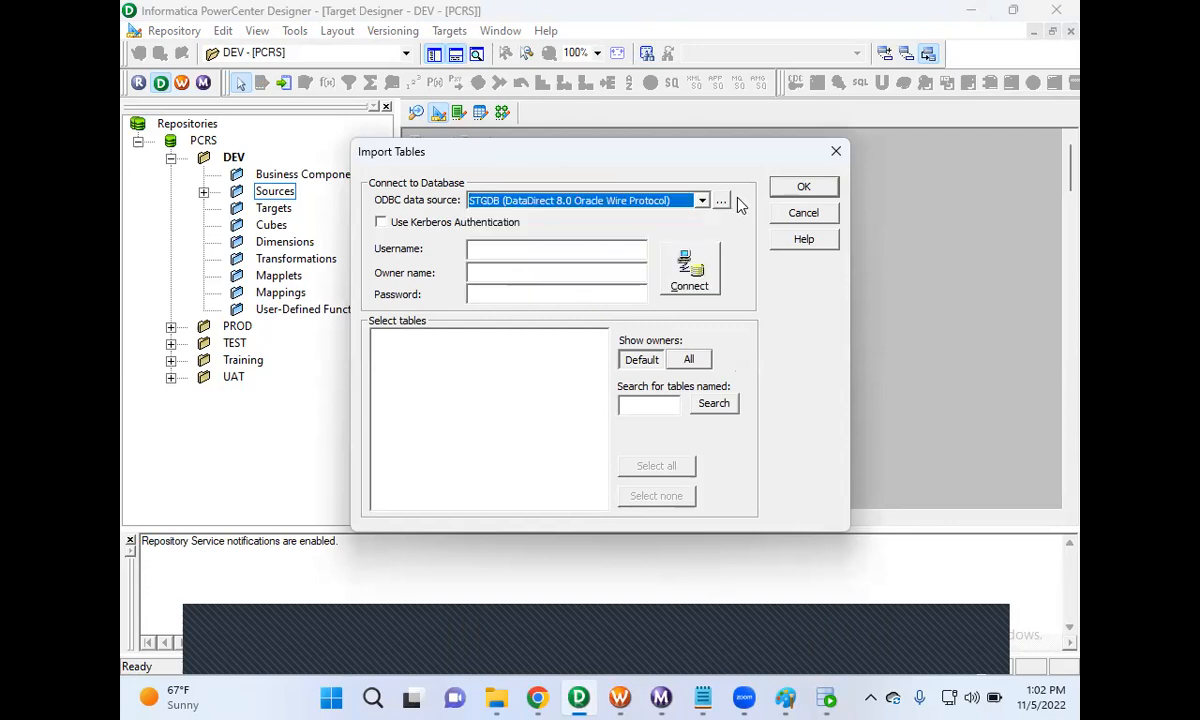
# - Enter STGDB as the username and owner name, enter the database password, and connect to STGDB
pyautogui.click(579, 250)
pyautogui.write('st')
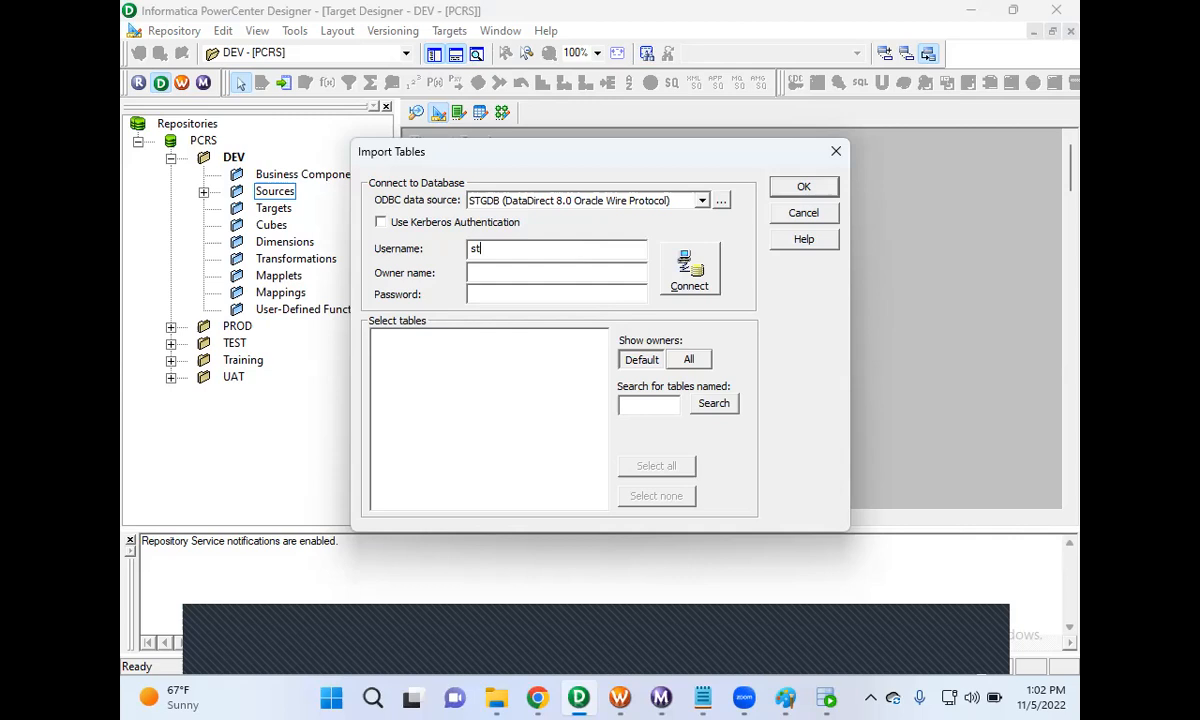
pyautogui.write('STGDB')
pyautogui.click(528, 292)
pyautogui.write('******')
pyautogui.click(686, 264)
# - Import the EMPSTG table from the STGDB tables as a target definition and reposition it in the Target Designer workspace
pyautogui.click(377, 337)
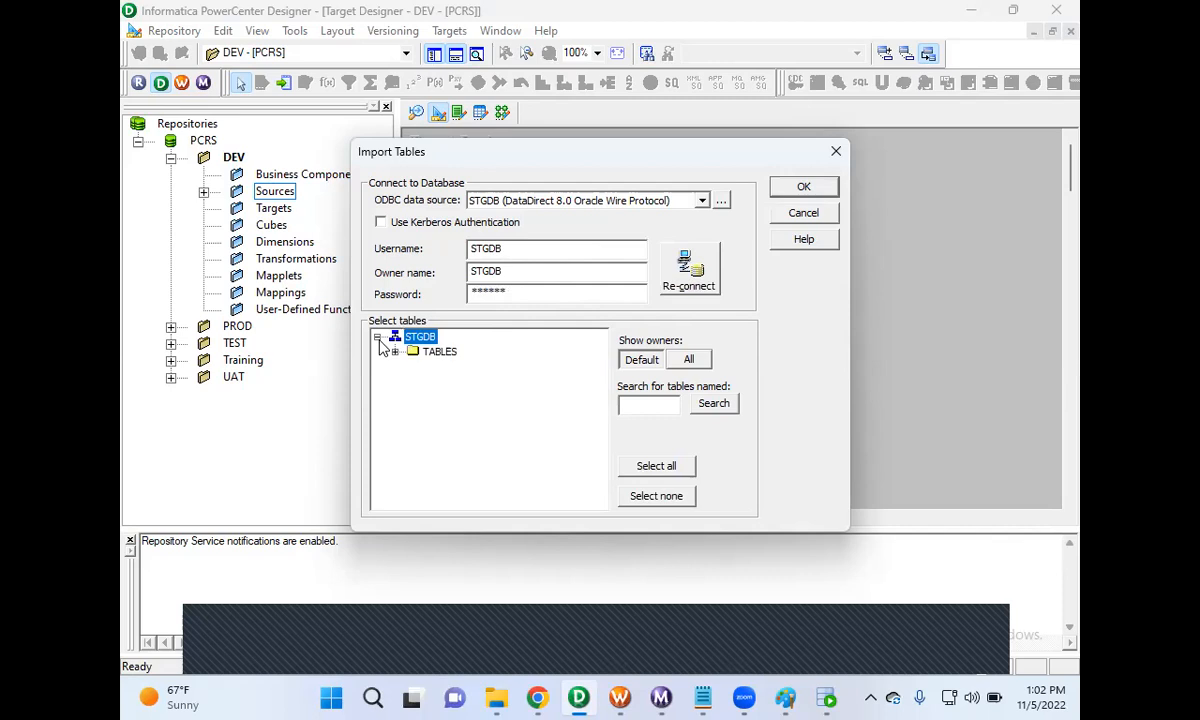
pyautogui.click(395, 352)
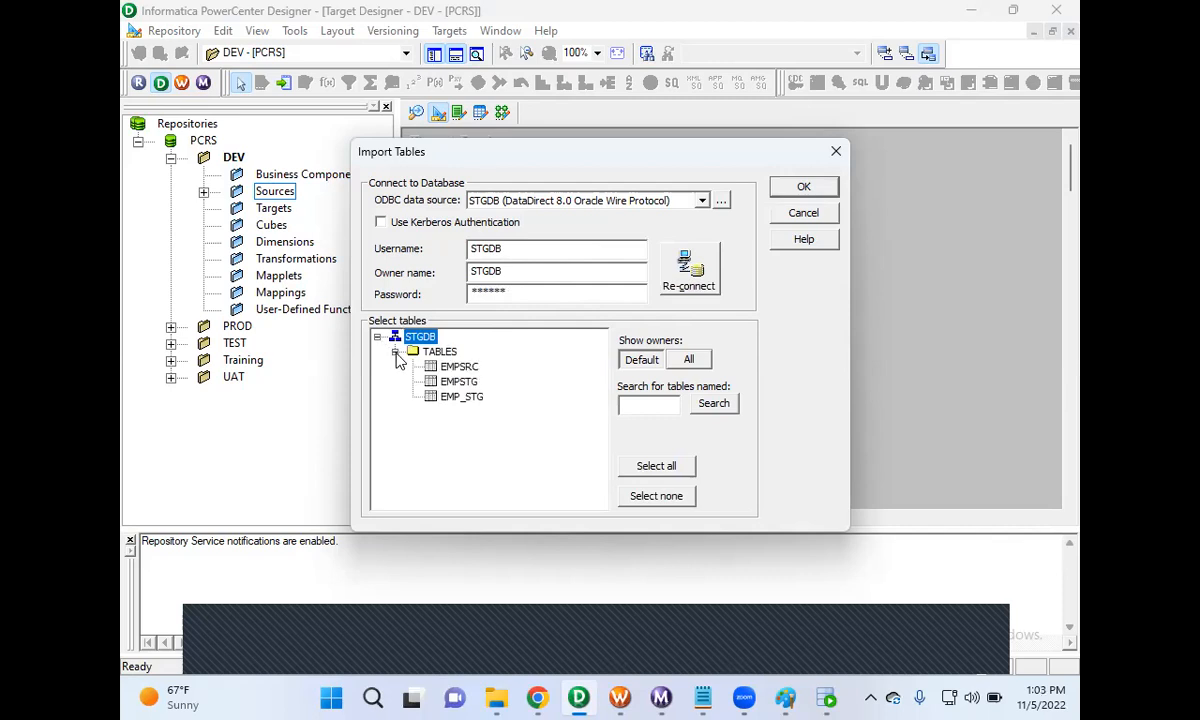
pyautogui.click(461, 384)
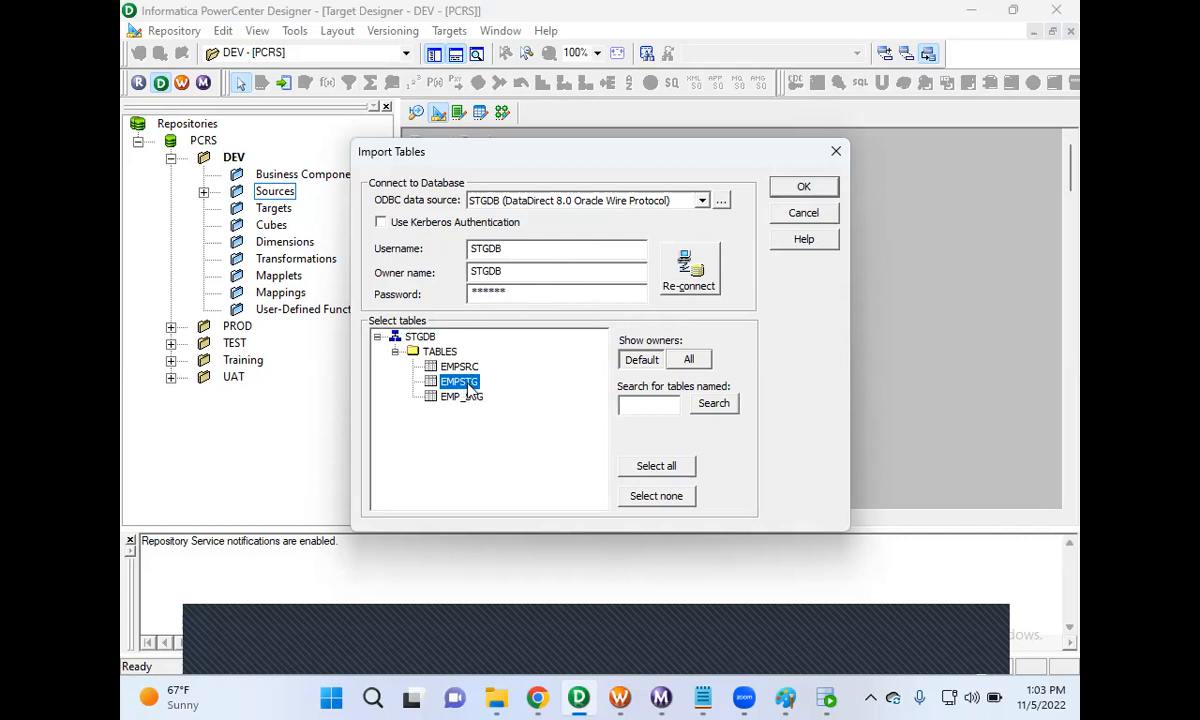
pyautogui.click(806, 190)
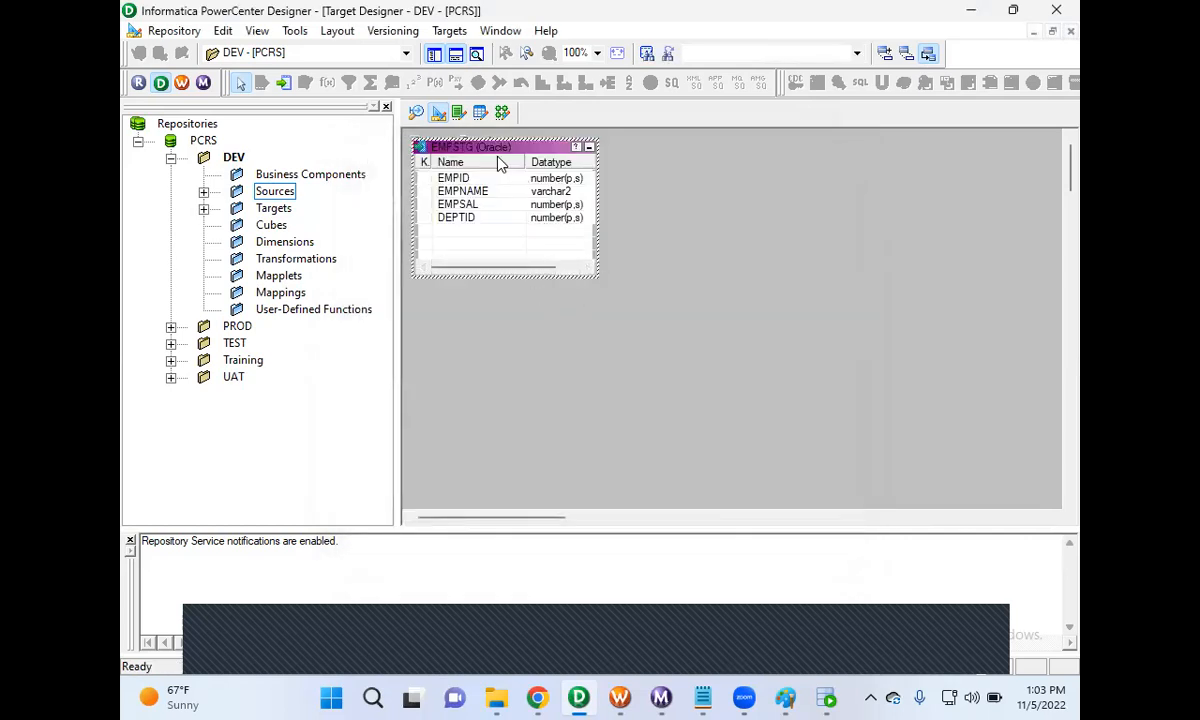
pyautogui.moveTo(495, 161); pyautogui.dragTo(651, 201)
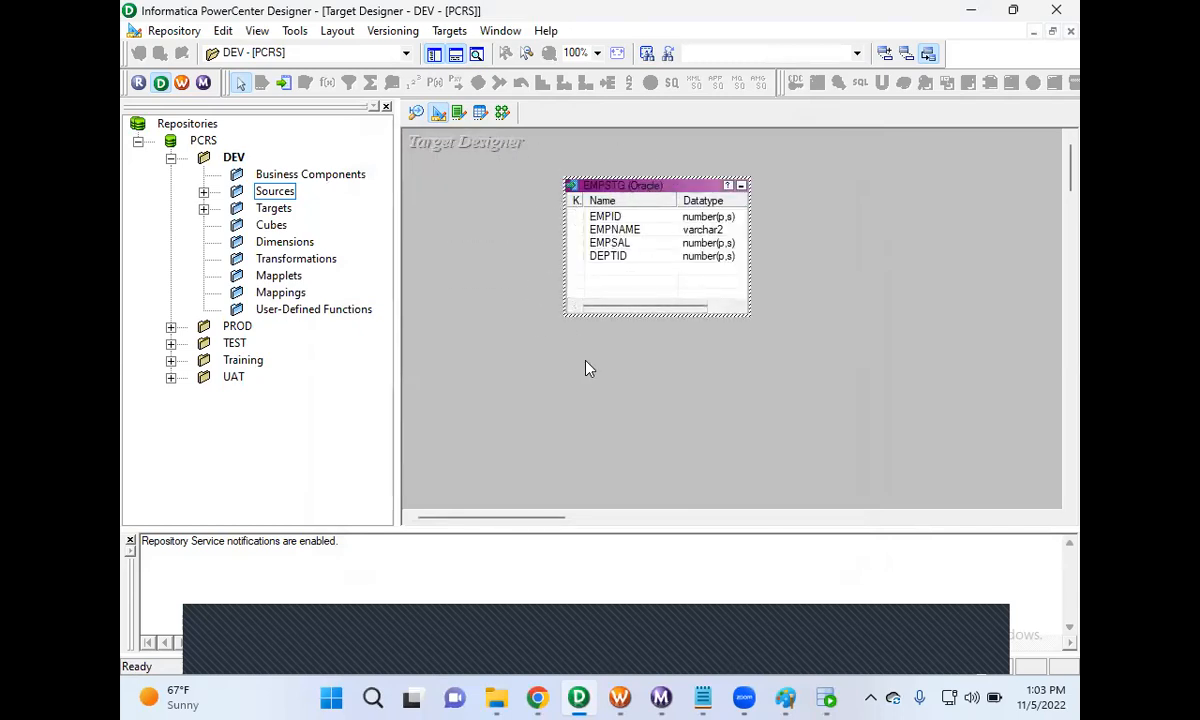
# - Switch to the Class1RecordingNotes file in Notepad and append "-DONE" to the end of the PREREQ entry
pyautogui.moveTo(703, 697)
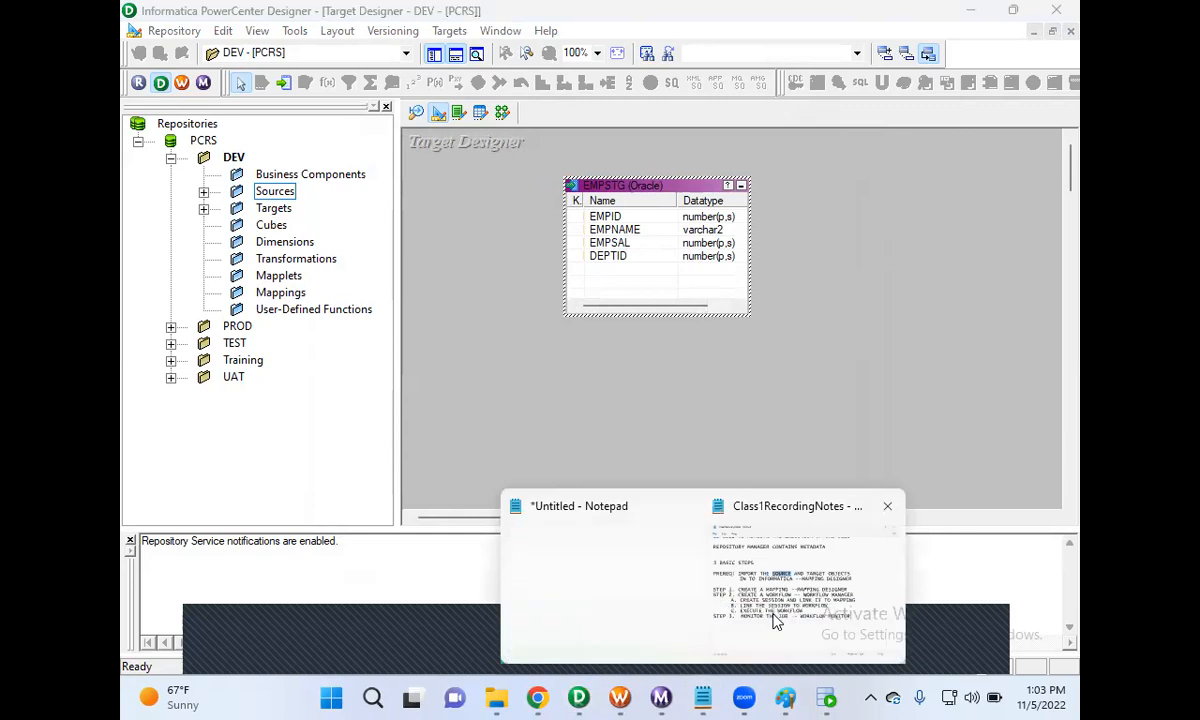
pyautogui.click(774, 620)
pyautogui.click(862, 281)
pyautogui.write('-')
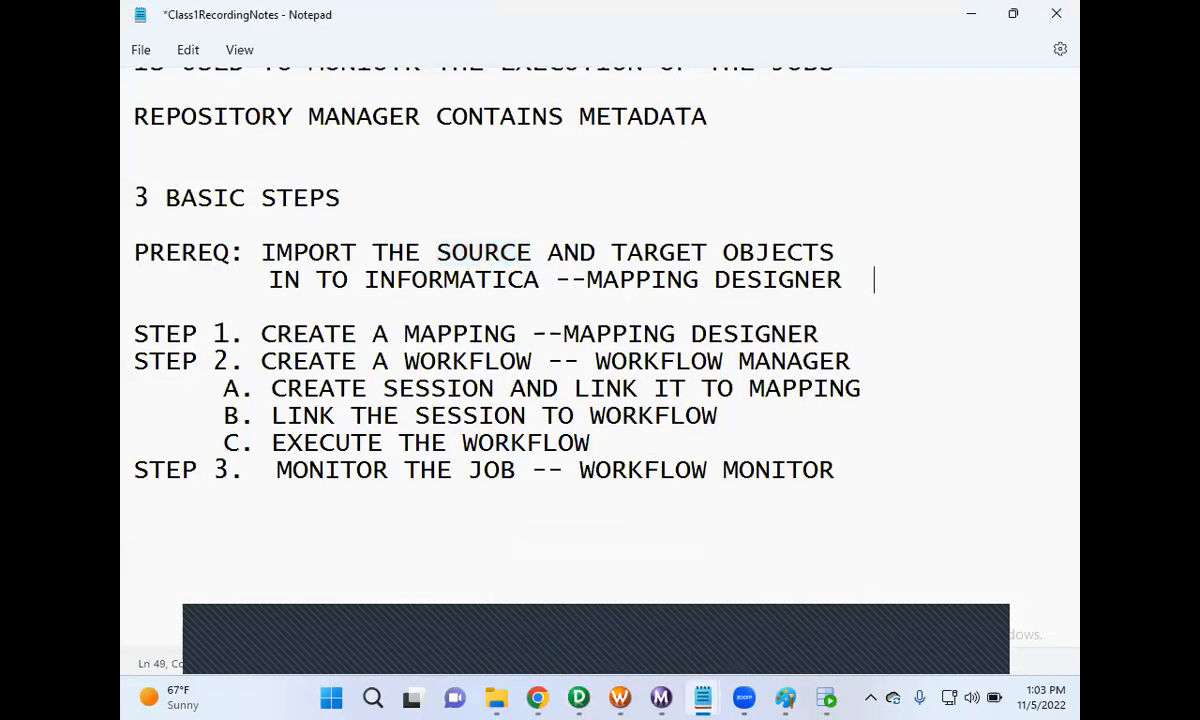
pyautogui.write('don')
pyautogui.press('BackSpace')
pyautogui.press('BackSpace')
pyautogui.press('BackSpace')
pyautogui.write('DONE')
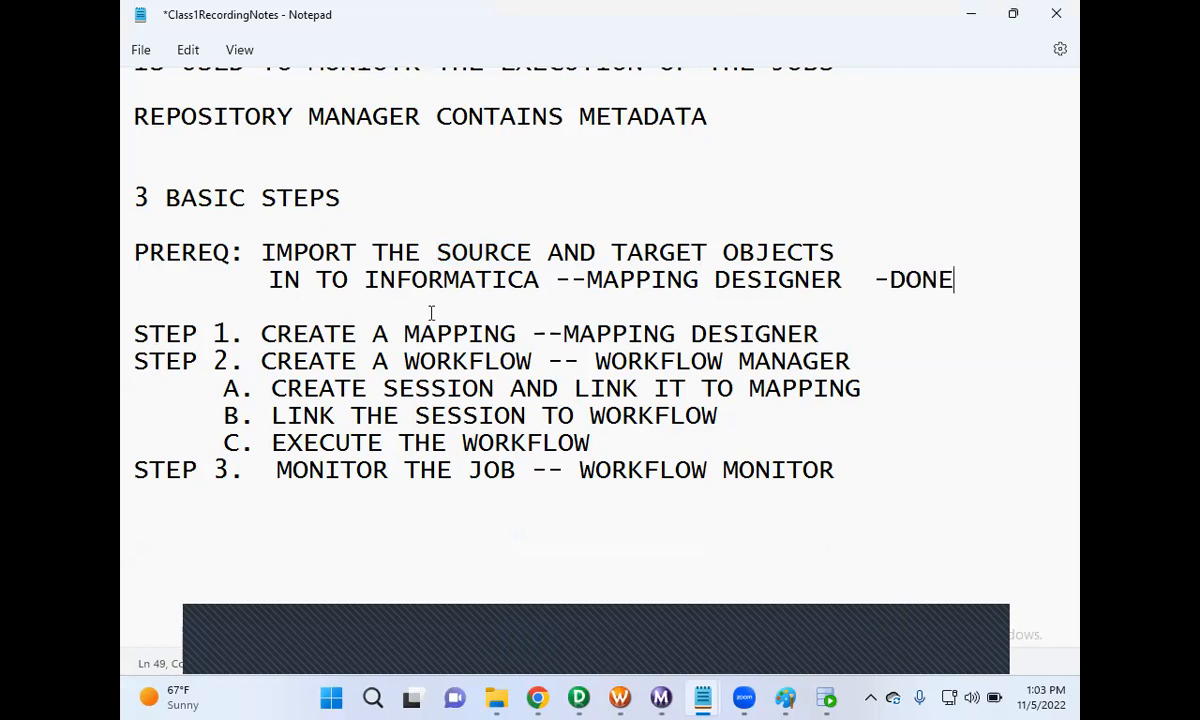
# - Review the PREREQ and STEP 1 entries in the notes and return to PowerCenter Designer
pyautogui.moveTo(135, 252); pyautogui.dragTo(228, 255)
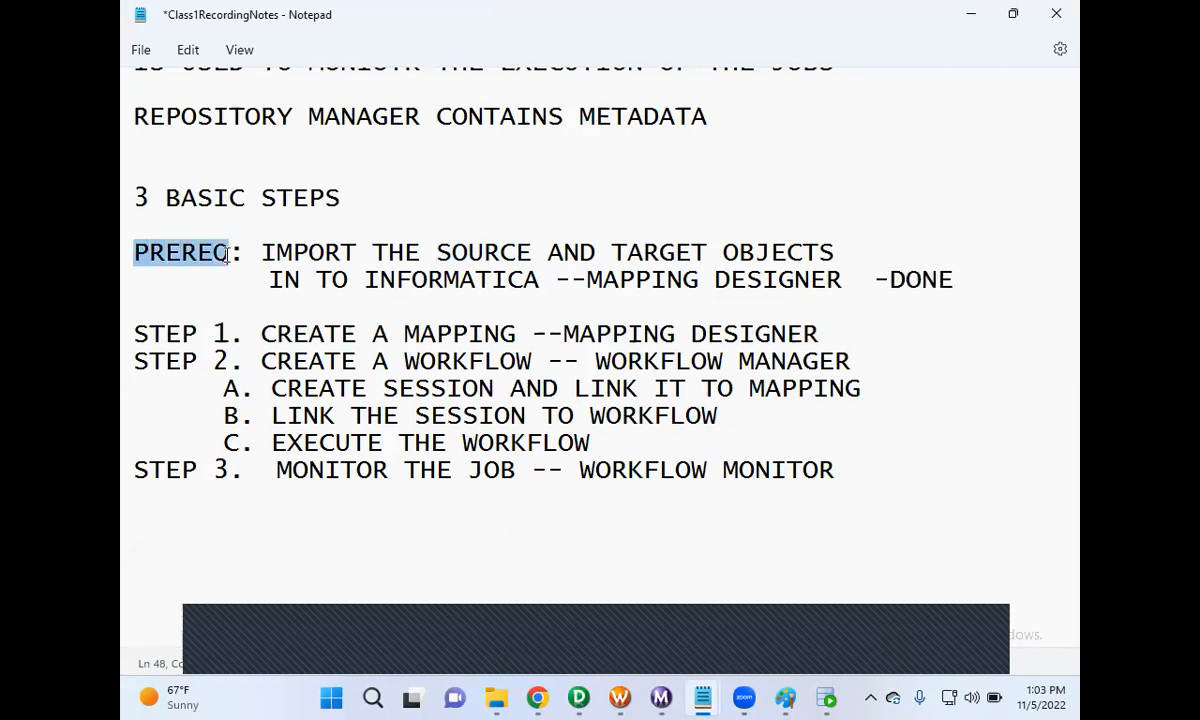
pyautogui.moveTo(135, 333); pyautogui.dragTo(228, 333)
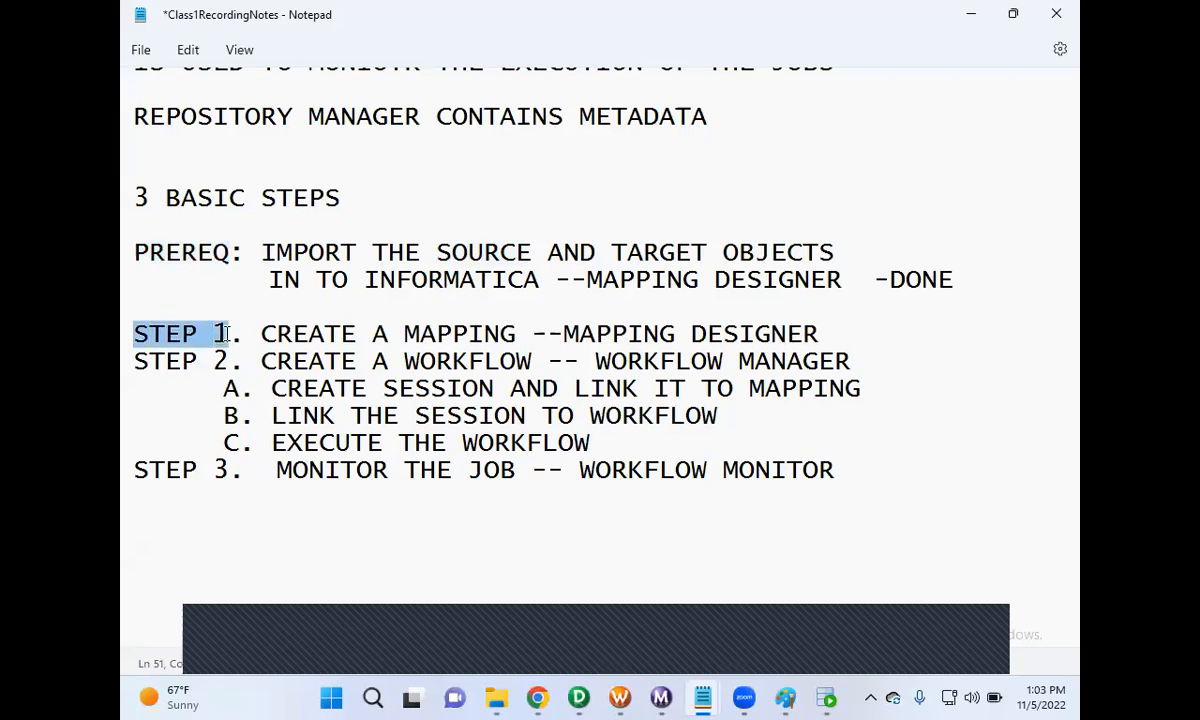
pyautogui.click(972, 19)
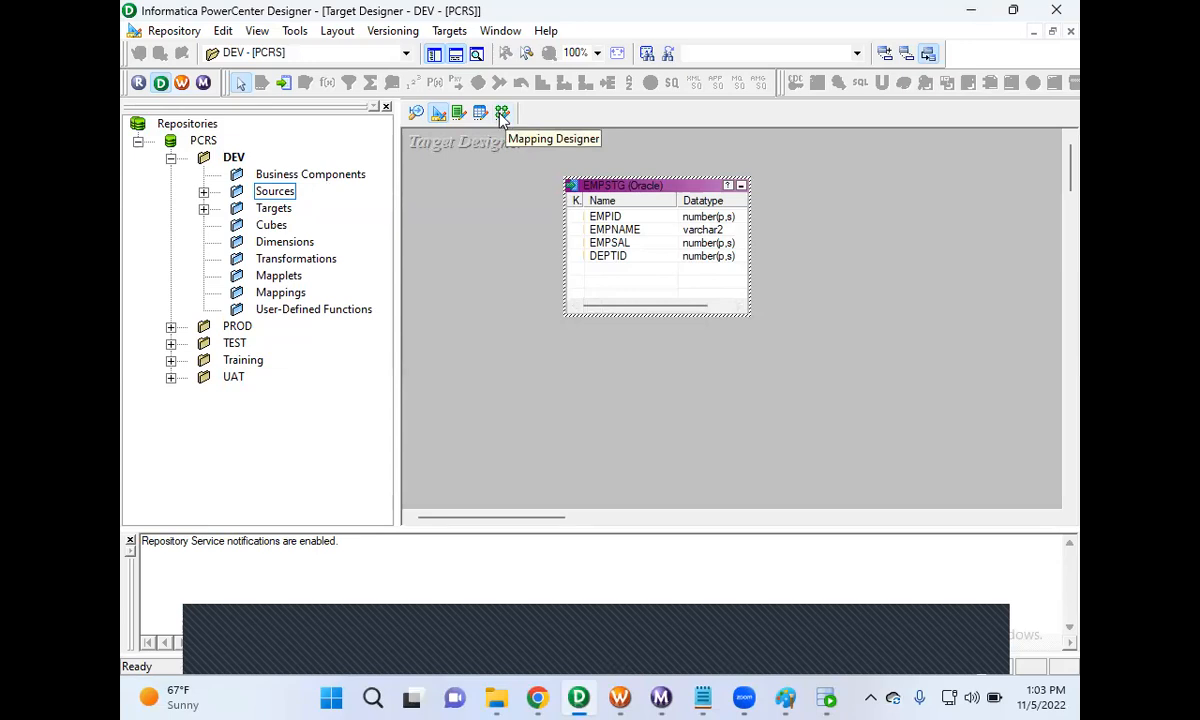
# - Create a new mapping named m_Table_to_Table_Load in Mapping Designer
pyautogui.click(501, 114)
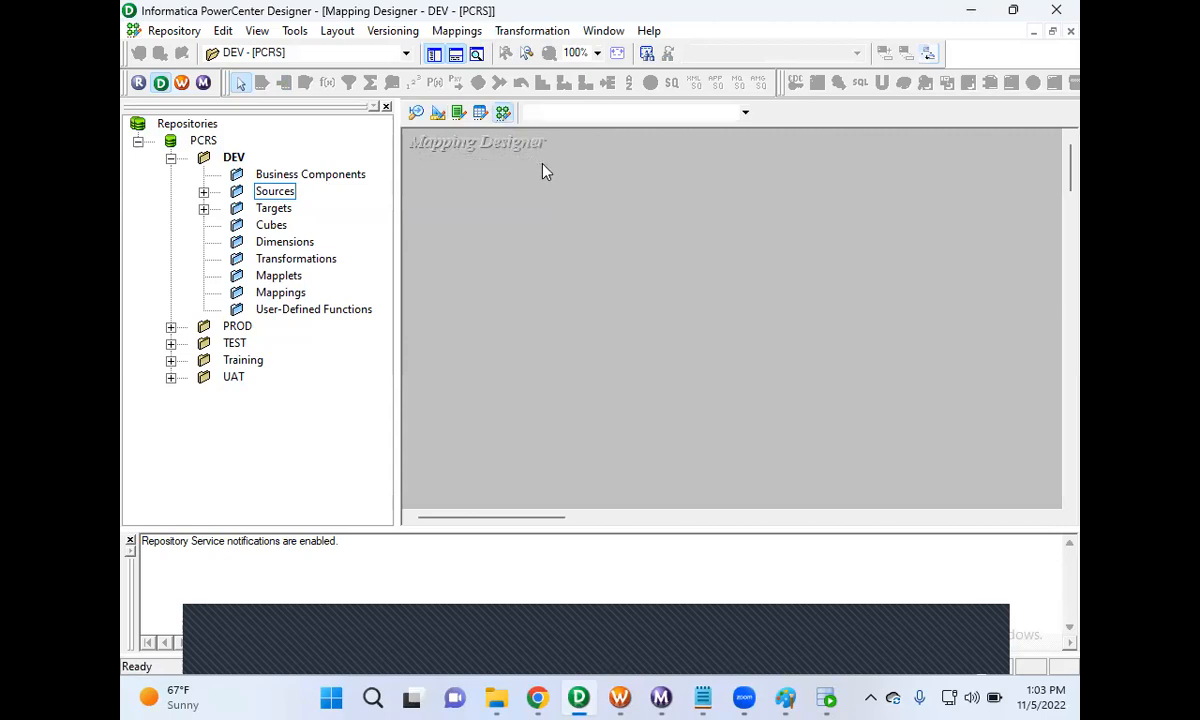
pyautogui.click(467, 35)
pyautogui.click(469, 51)
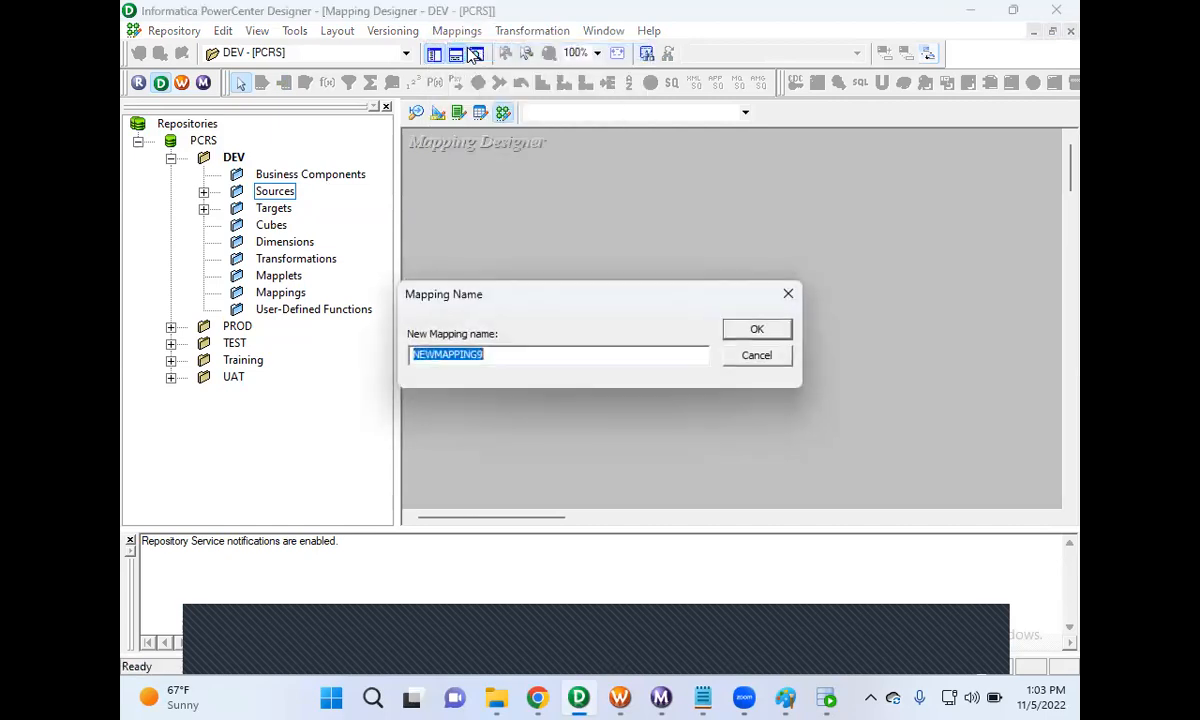
pyautogui.write('m_')
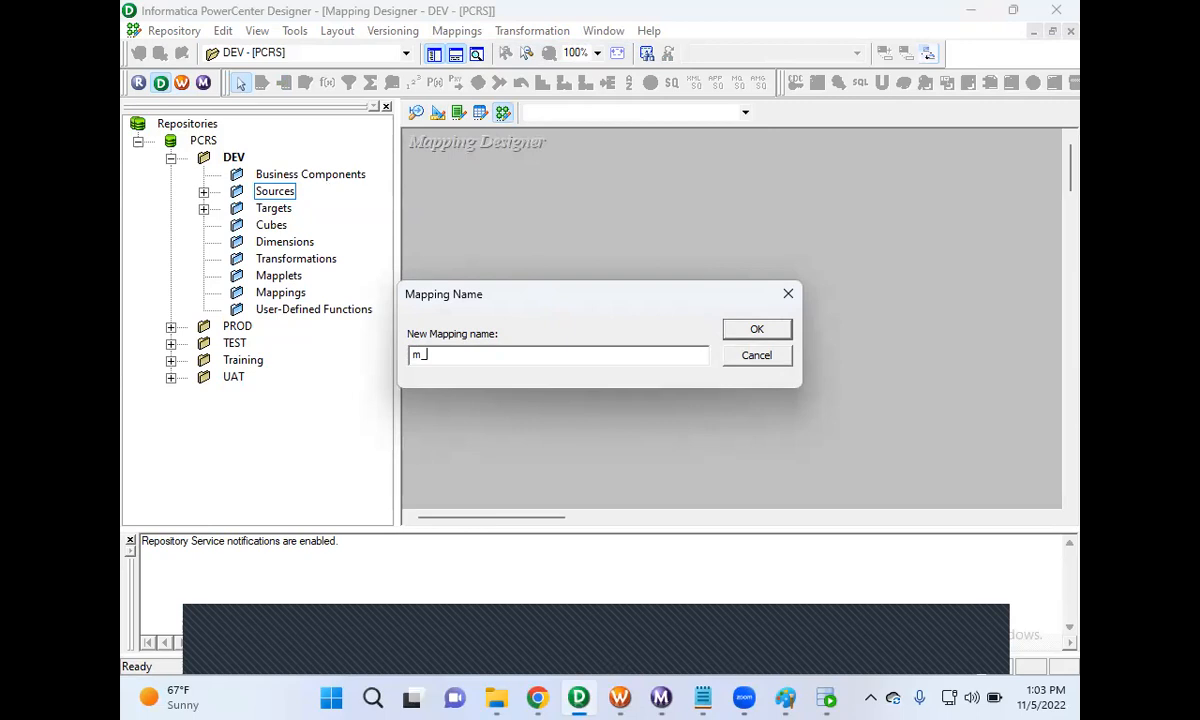
pyautogui.write('abl')
pyautogui.press('BackSpace')
pyautogui.press('BackSpace')
pyautogui.press('BackSpace')
pyautogui.write('to_Table_Load')
pyautogui.moveTo(524, 355); pyautogui.dragTo(427, 354)
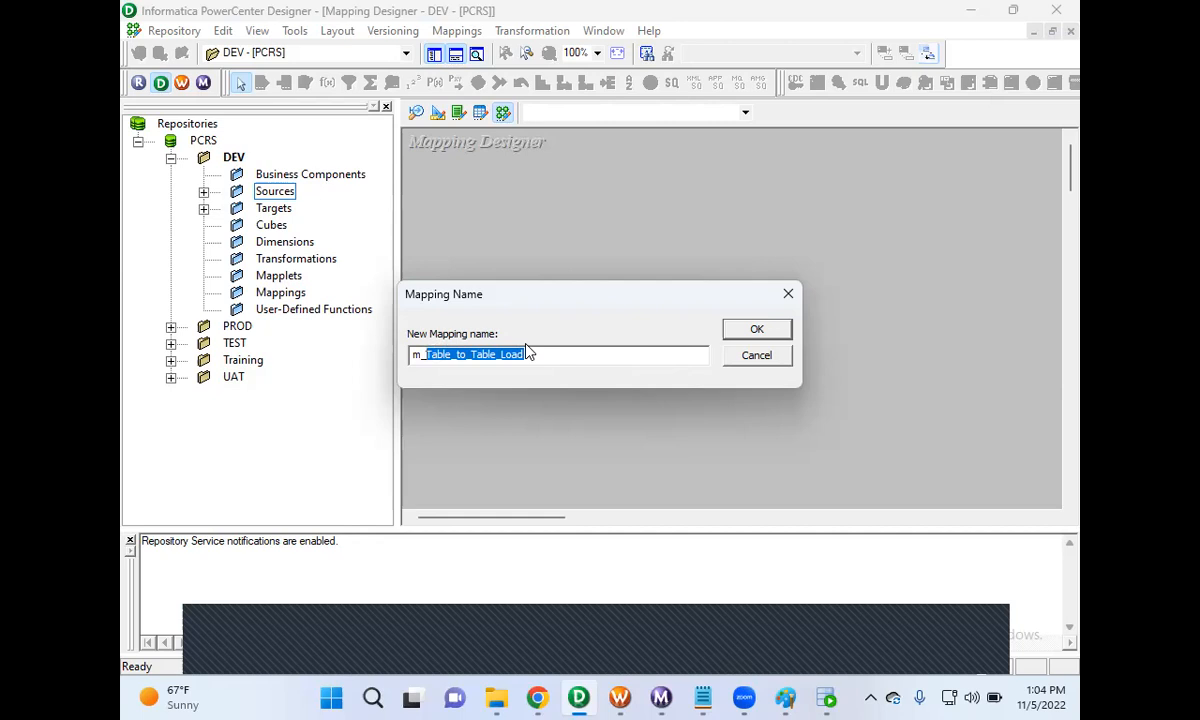
pyautogui.click(744, 339)
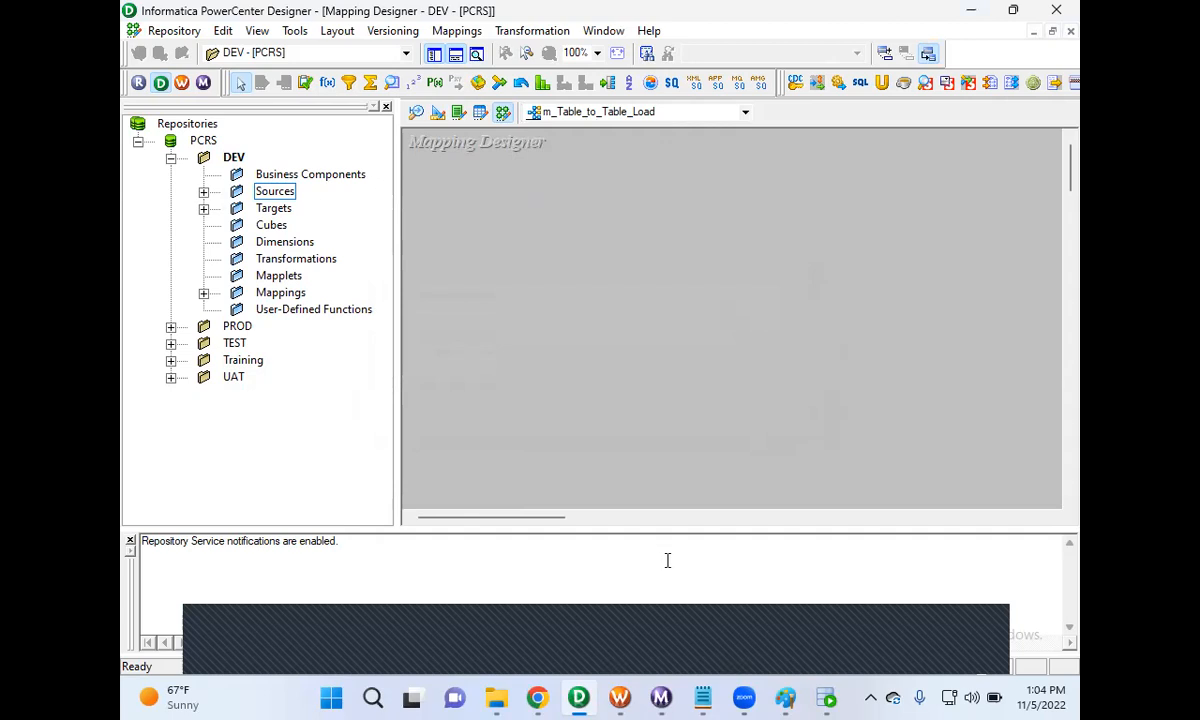
# - Check the load requirement in Oracle SQL Developer and the basic steps in the Class1RecordingNotes file, then return to PowerCenter Designer
pyautogui.click(827, 698)
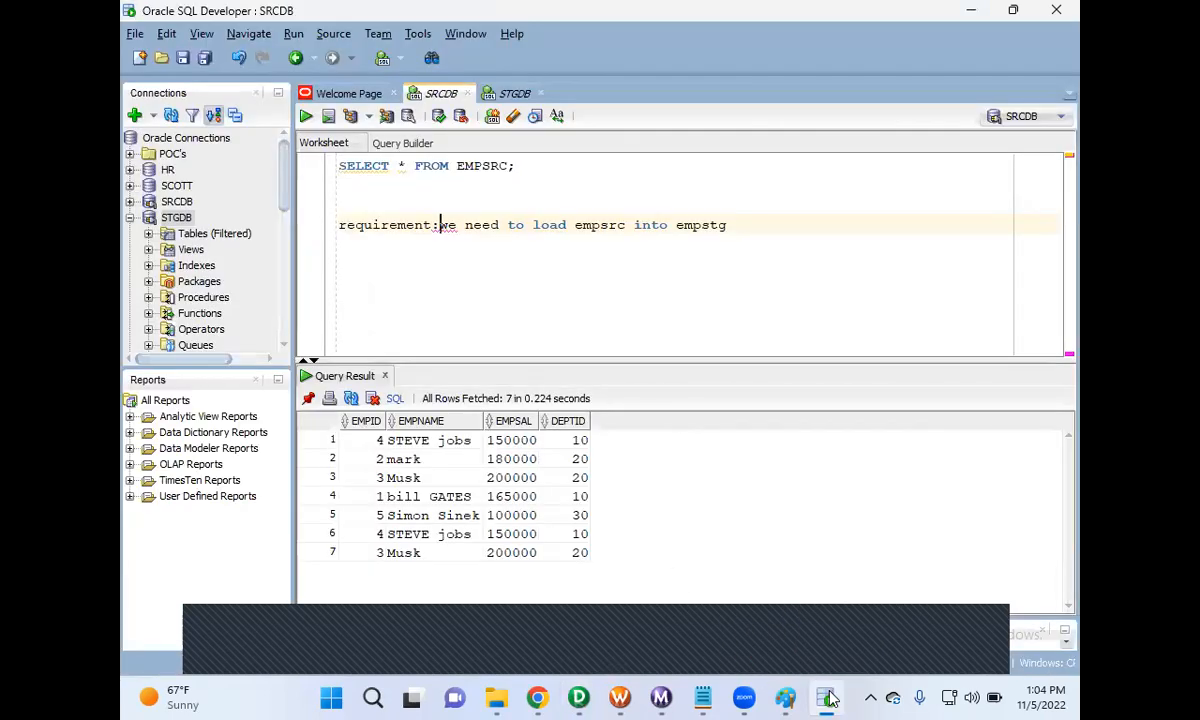
pyautogui.click(827, 698)
pyautogui.moveTo(705, 698)
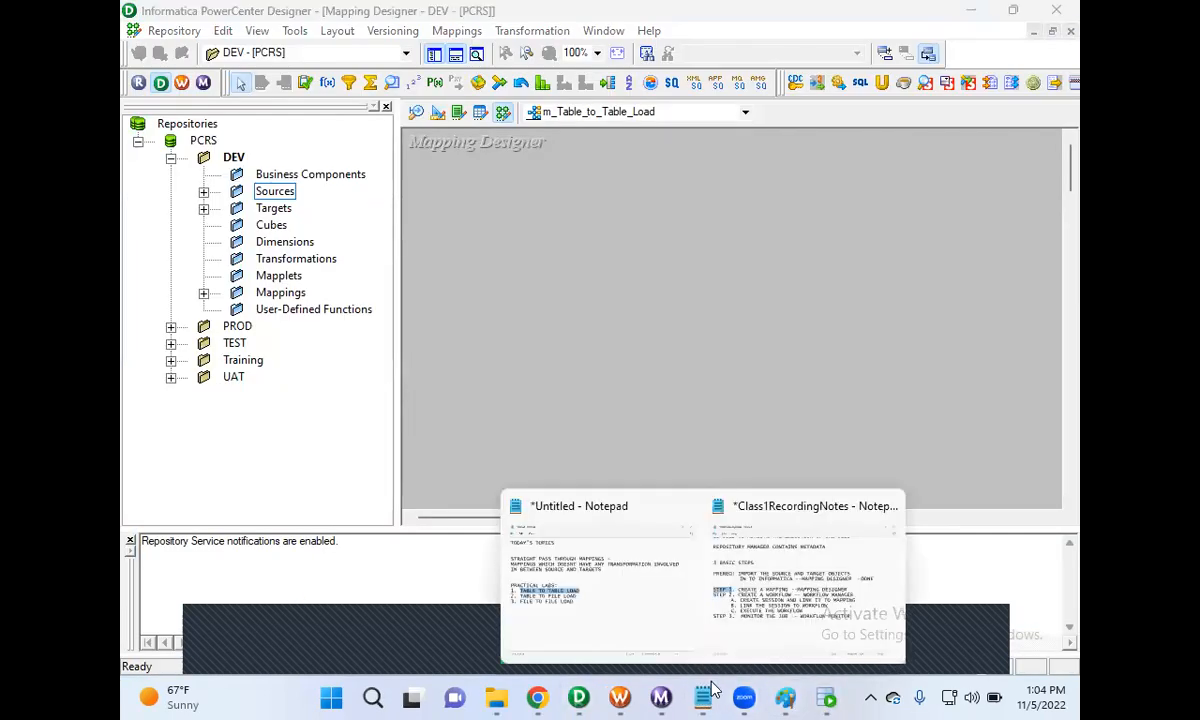
pyautogui.click(830, 570)
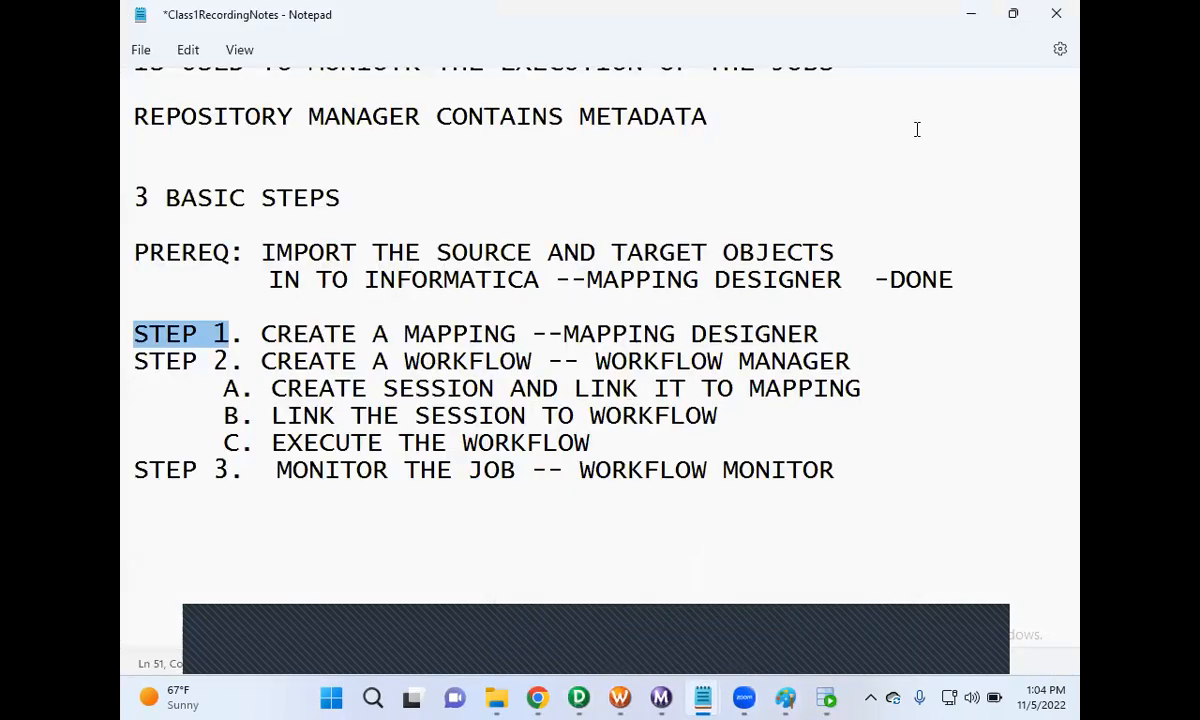
pyautogui.click(970, 14)
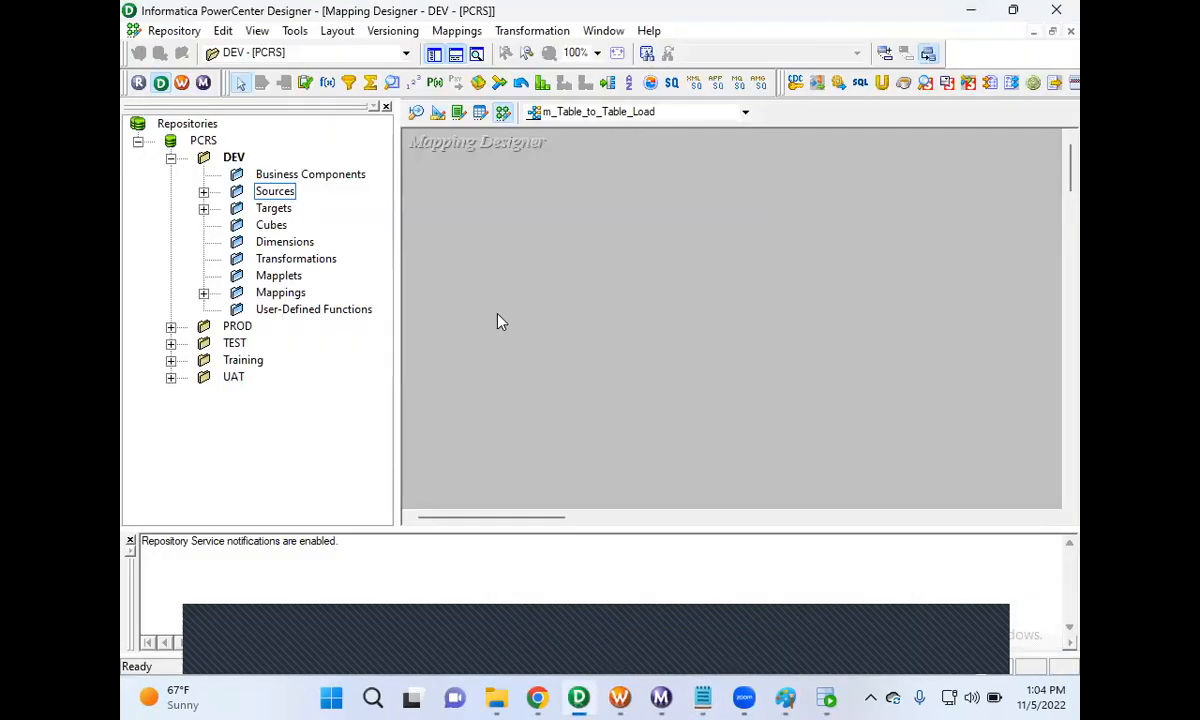
# - Add the EMPSRC source from SRCDB to the mapping and place it side by side with its SQ_EMPSRC Source Qualifier
pyautogui.click(203, 191)
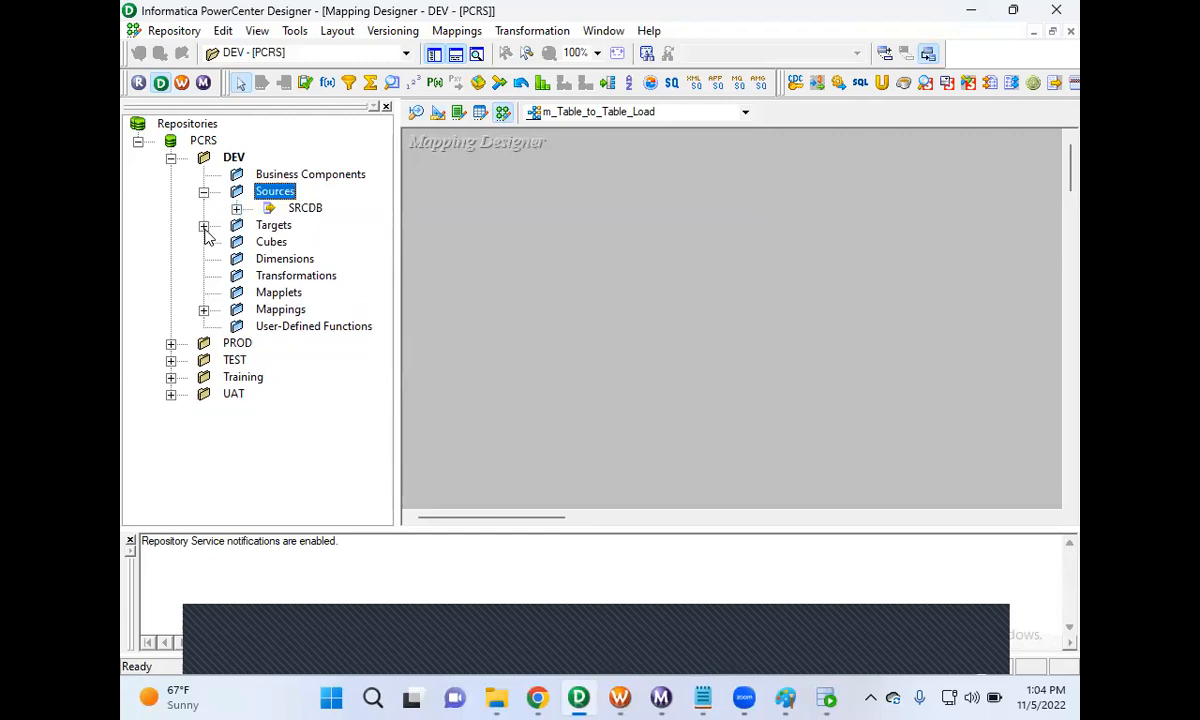
pyautogui.click(236, 208)
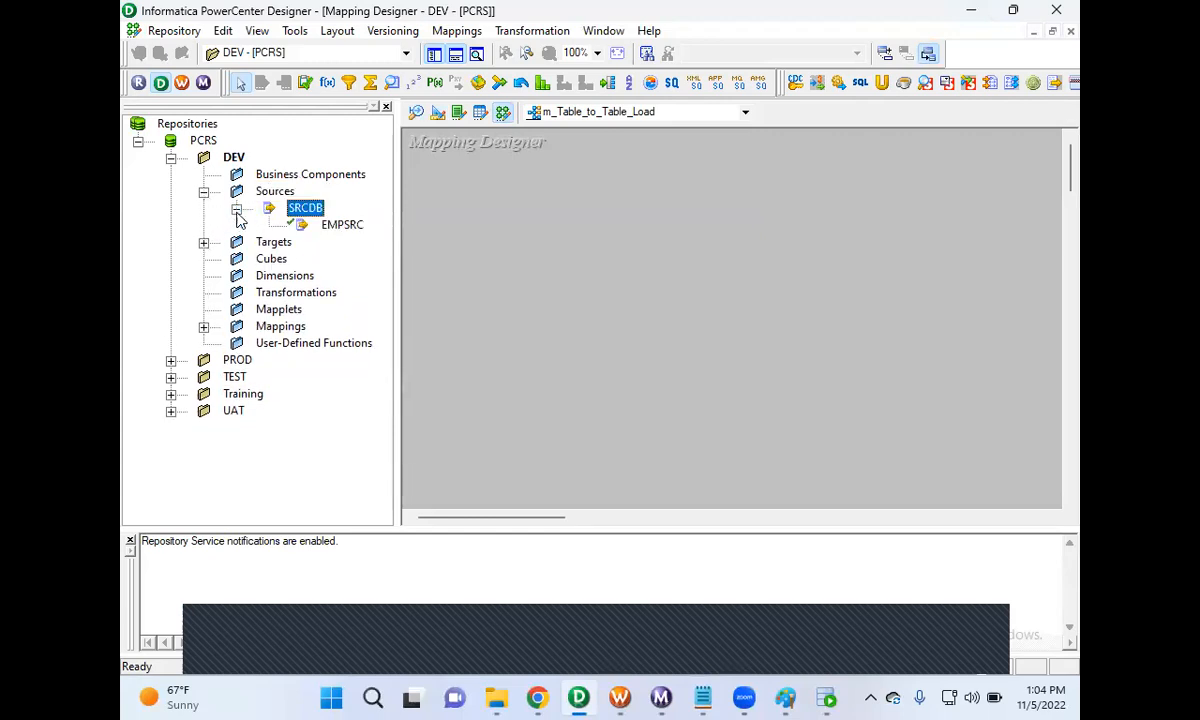
pyautogui.click(340, 233)
pyautogui.moveTo(343, 236); pyautogui.dragTo(555, 241)
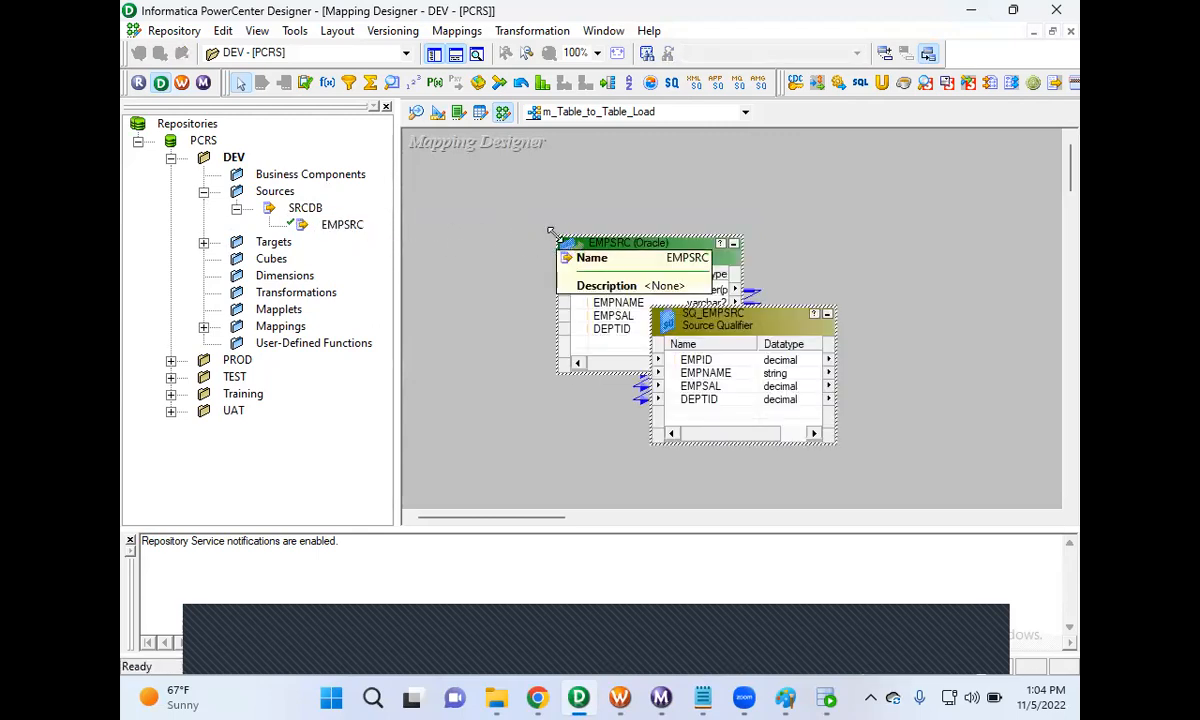
pyautogui.moveTo(614, 269); pyautogui.dragTo(529, 254)
pyautogui.moveTo(681, 311); pyautogui.dragTo(808, 218)
pyautogui.click(650, 286)
pyautogui.moveTo(659, 177)
pyautogui.mouseDown()
pyautogui.moveTo(838, 383)
pyautogui.moveTo(891, 377)
pyautogui.mouseUp()
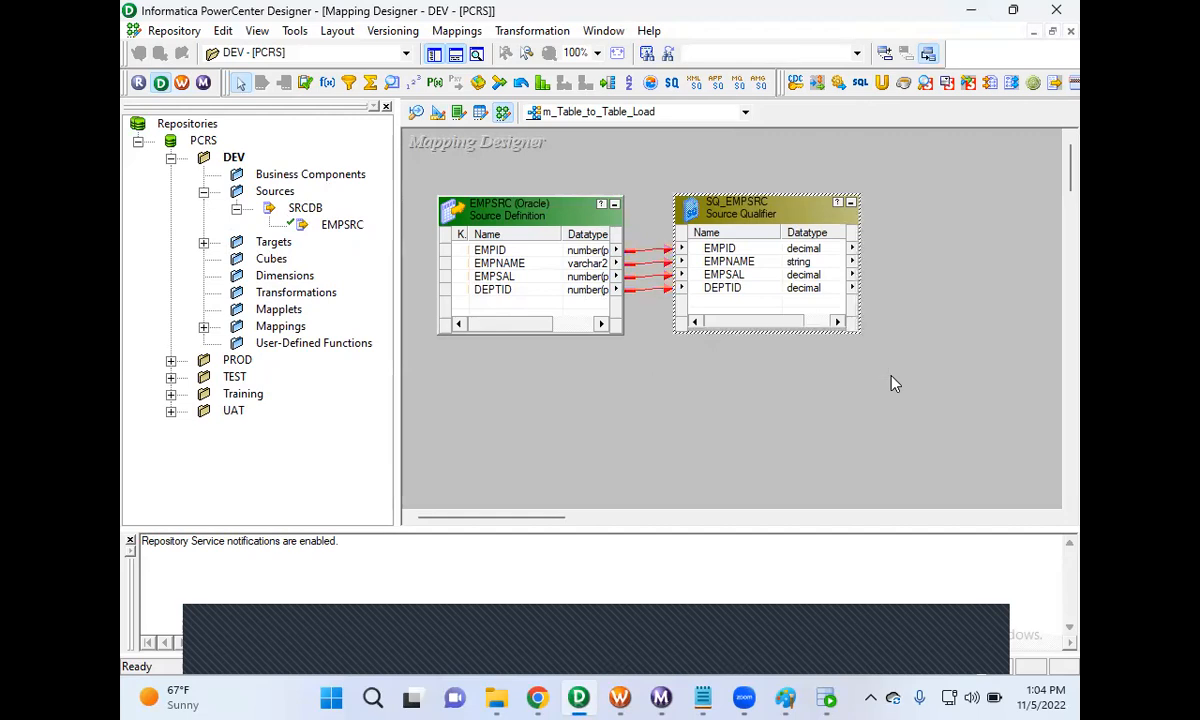
# - Add the EMPSTG target definition to the mapping beside the SQ_EMPSRC Source Qualifier
pyautogui.click(203, 242)
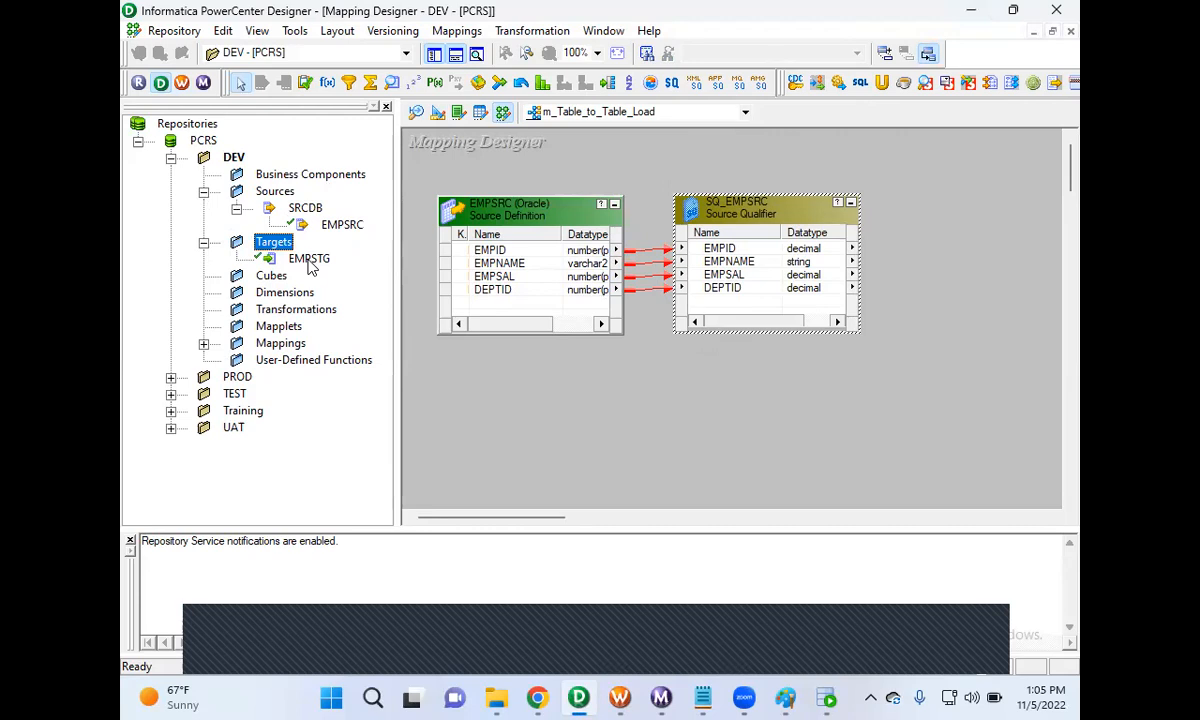
pyautogui.moveTo(310, 262); pyautogui.dragTo(952, 236)
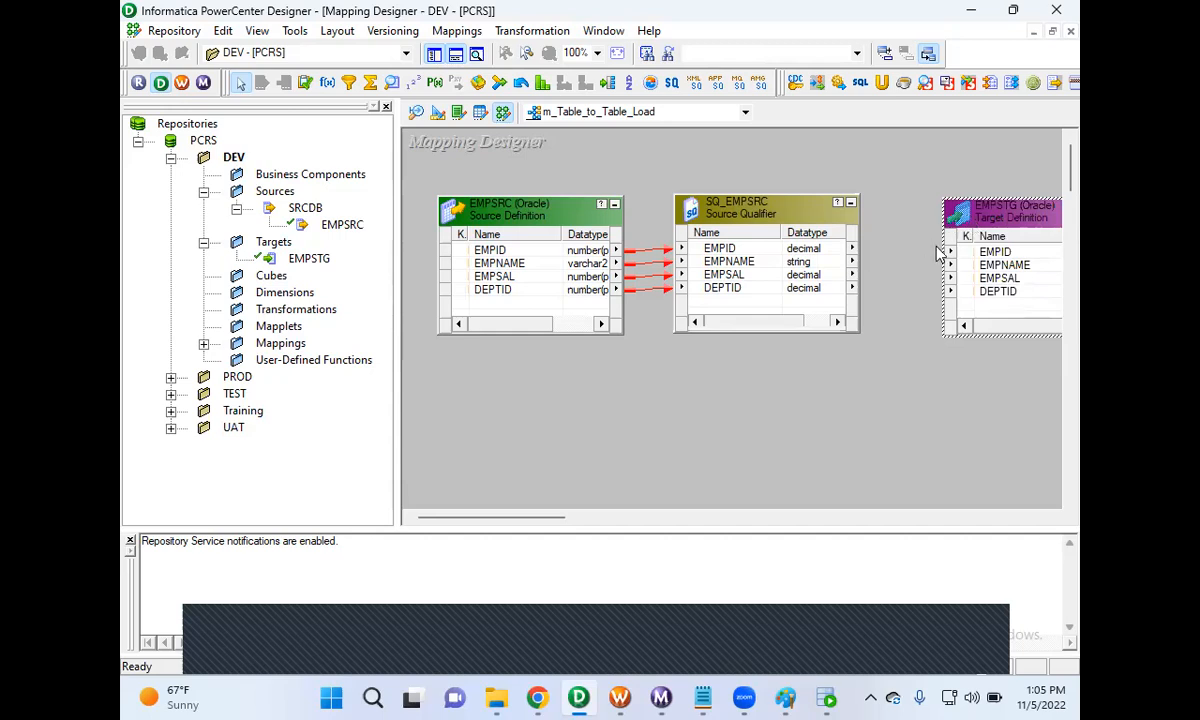
# - Link the EMPID port of SQ_EMPSRC to the EMPID port of the EMPSTG target
pyautogui.click(706, 248)
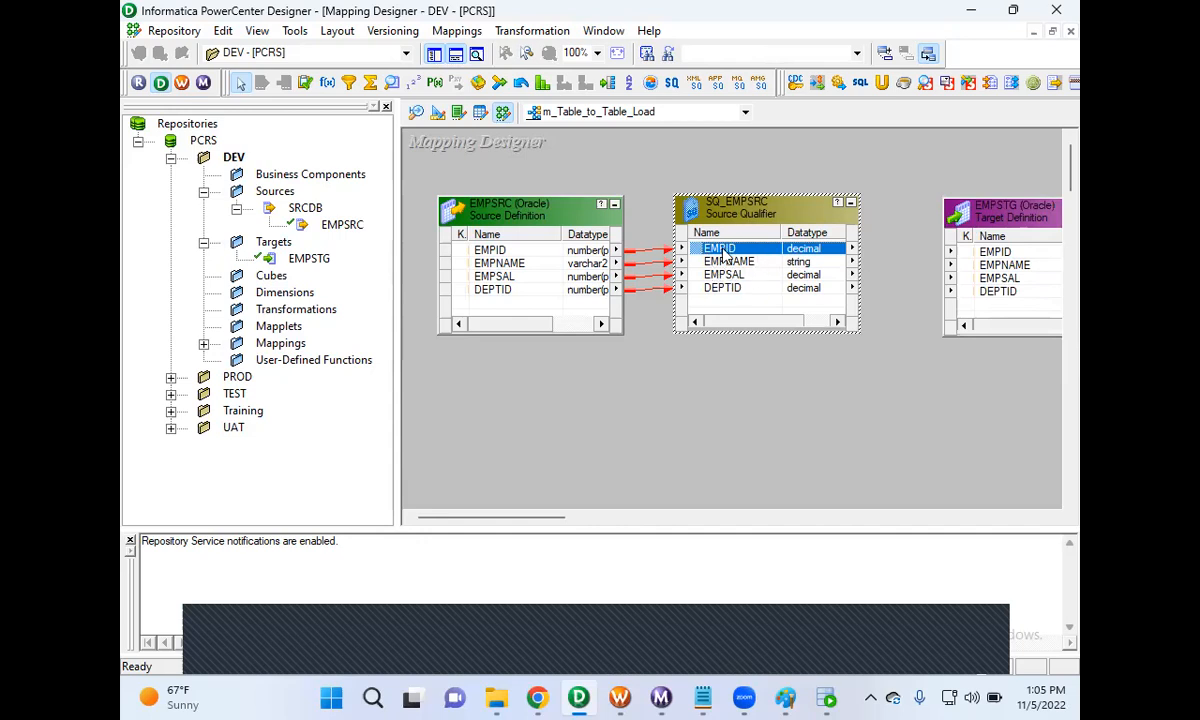
pyautogui.moveTo(700, 253)
pyautogui.mouseDown()
pyautogui.moveTo(752, 238)
pyautogui.moveTo(900, 238)
pyautogui.moveTo(983, 262)
pyautogui.mouseUp()
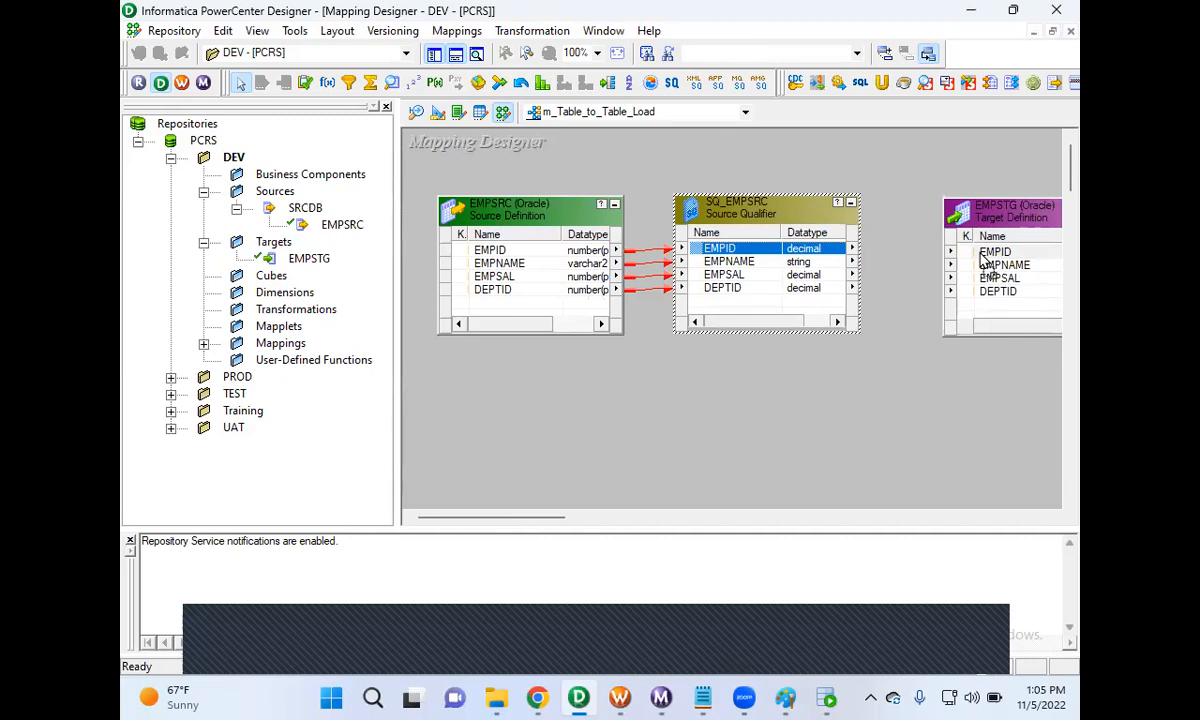
pyautogui.moveTo(983, 262); pyautogui.dragTo(983, 258)
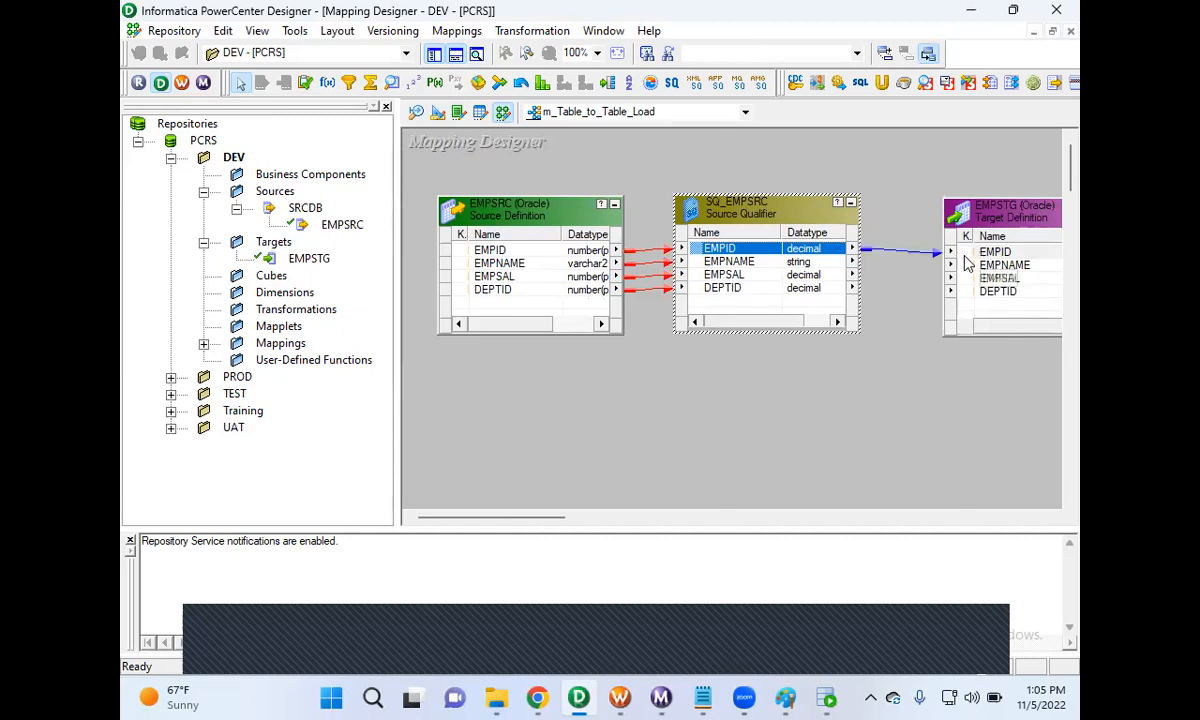
pyautogui.rightClick(700, 255)
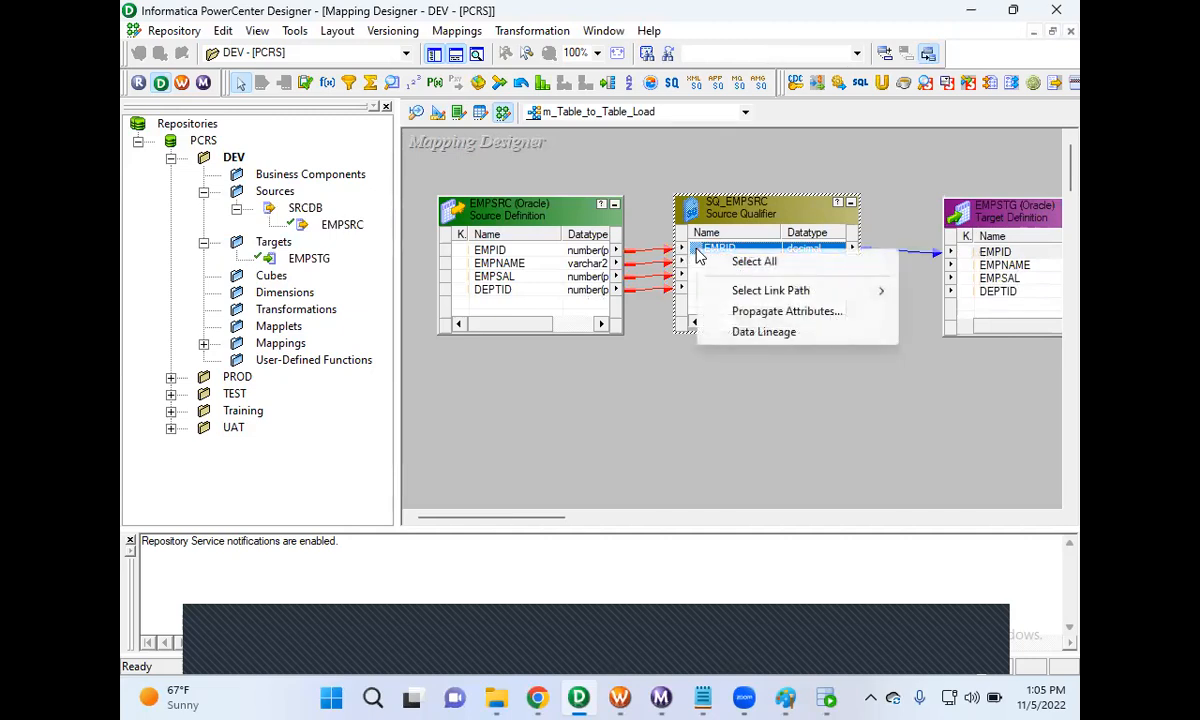
pyautogui.click(742, 260)
pyautogui.moveTo(702, 252); pyautogui.dragTo(892, 236)
pyautogui.click(895, 251)
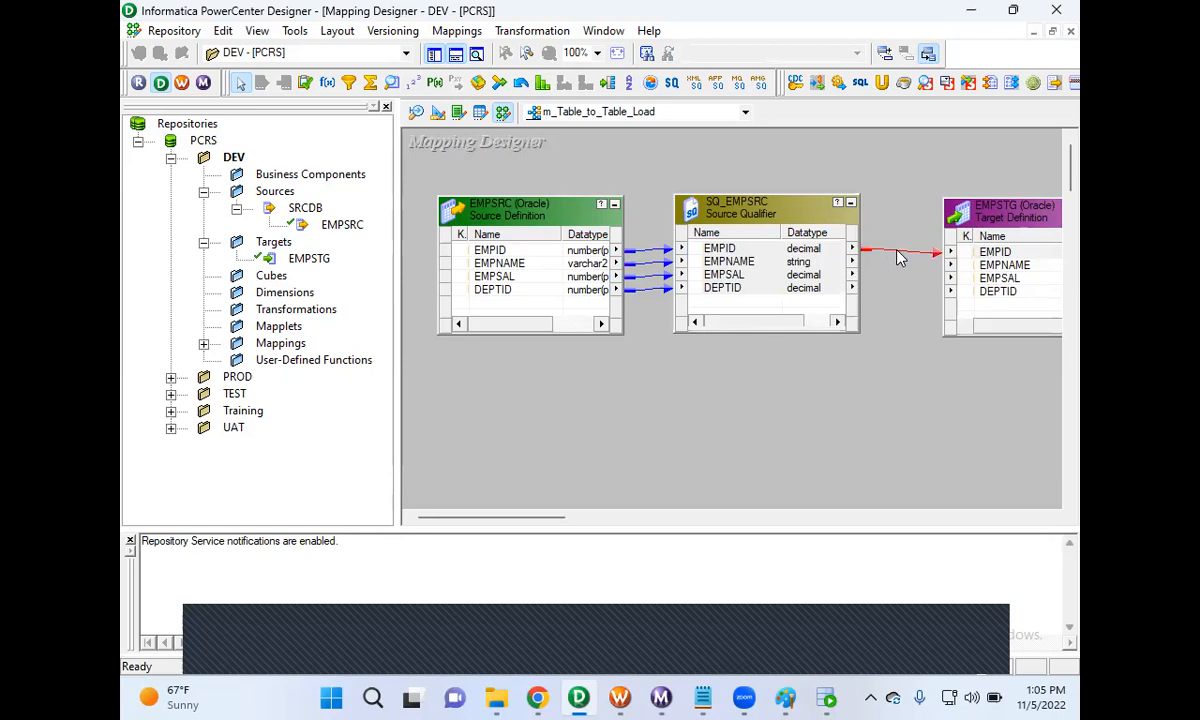
# - Link the EMPNAME, EMPSAL and DEPTID ports of SQ_EMPSRC individually to the matching EMPSTG ports
pyautogui.click(702, 273)
pyautogui.click(704, 263)
pyautogui.doubleClick(698, 266)
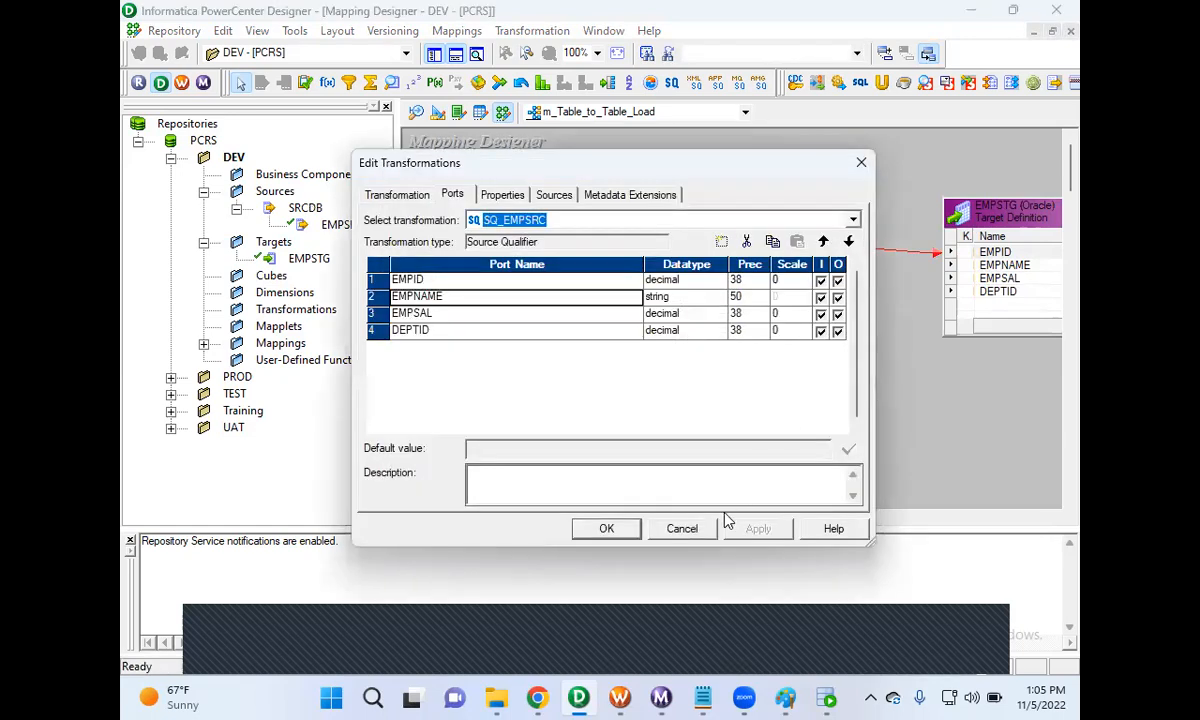
pyautogui.click(682, 528)
pyautogui.moveTo(704, 264); pyautogui.dragTo(950, 265)
pyautogui.moveTo(712, 277); pyautogui.dragTo(962, 281)
pyautogui.click(698, 290)
pyautogui.moveTo(698, 290); pyautogui.dragTo(997, 297)
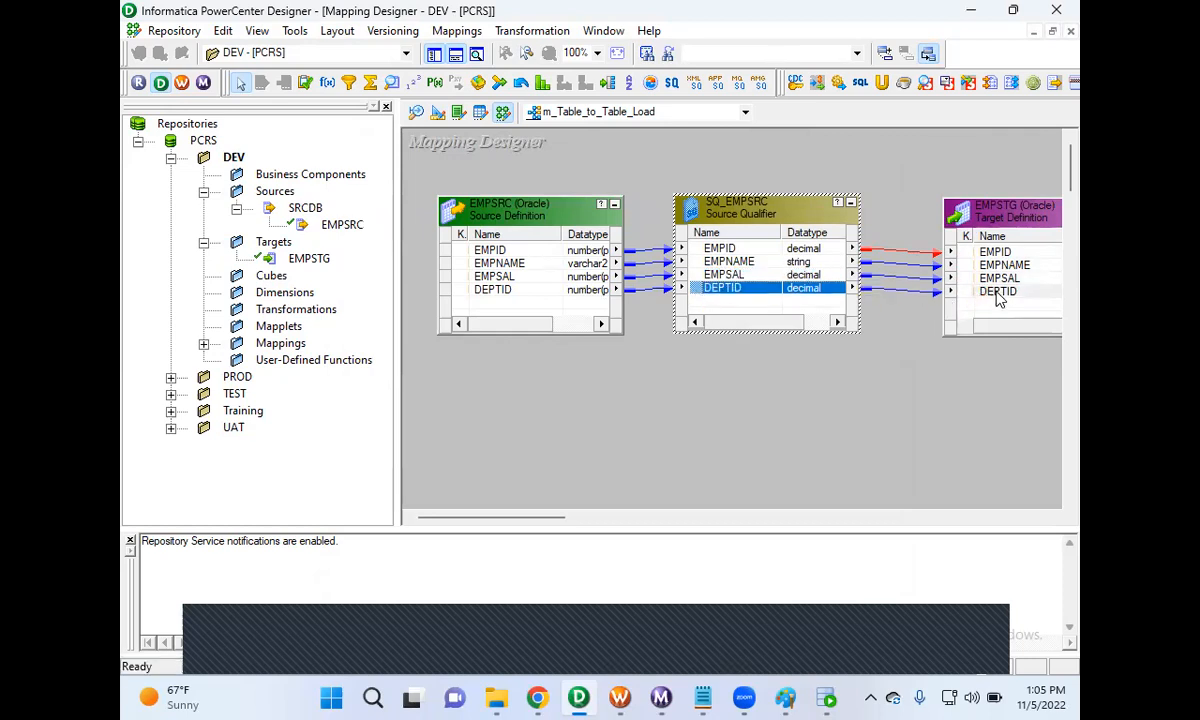
# - Delete all four links between SQ_EMPSRC and the EMPSTG target
pyautogui.click(898, 204)
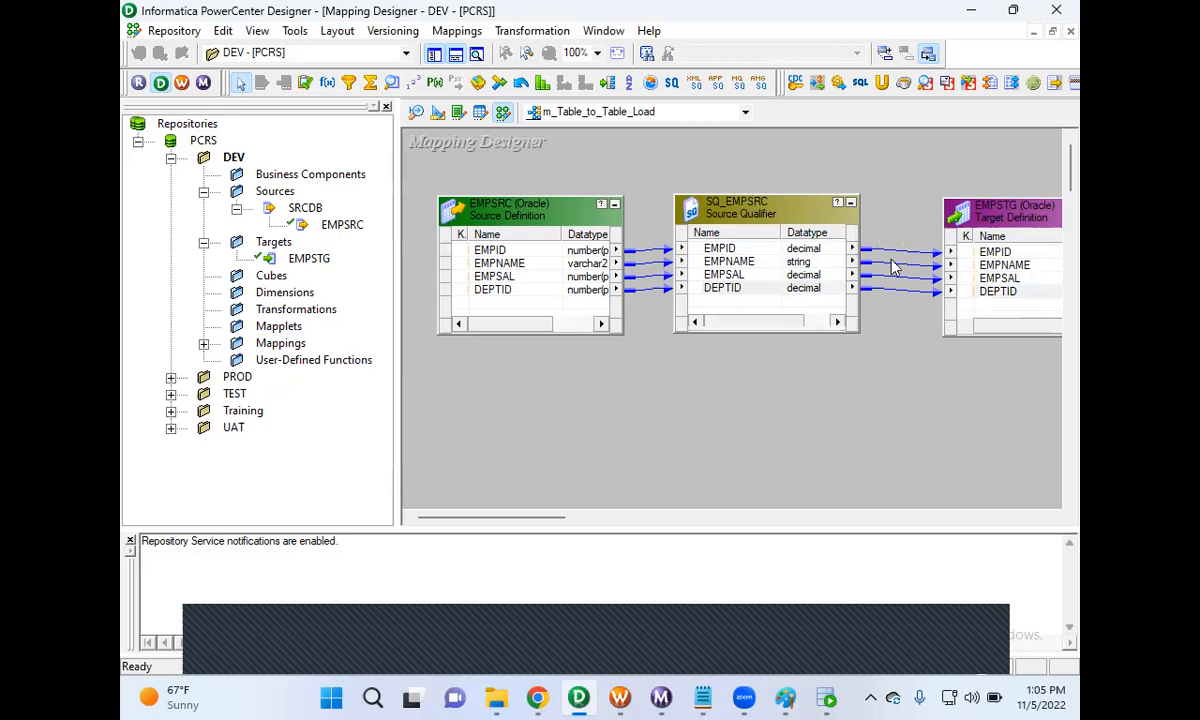
pyautogui.moveTo(900, 236); pyautogui.dragTo(898, 340)
pyautogui.click(224, 31)
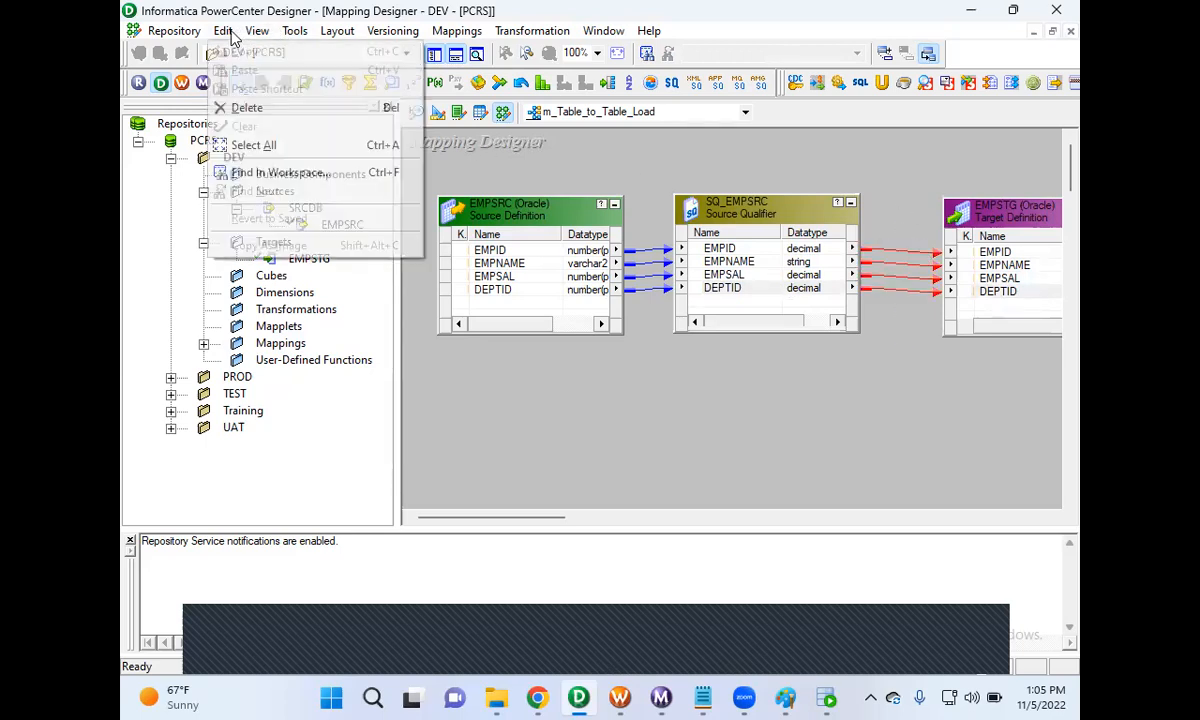
pyautogui.click(248, 107)
# - Select all ports of SQ_EMPSRC and link them to the matching EMPSTG ports in a single operation
pyautogui.click(702, 249)
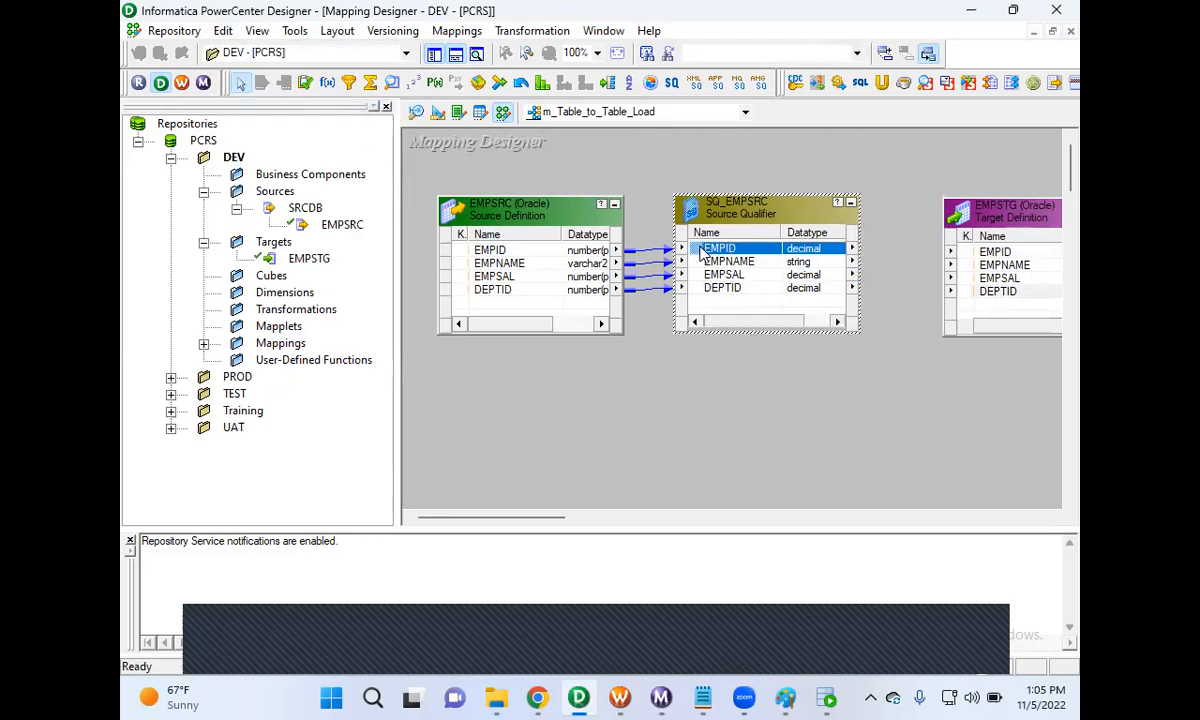
pyautogui.rightClick(699, 250)
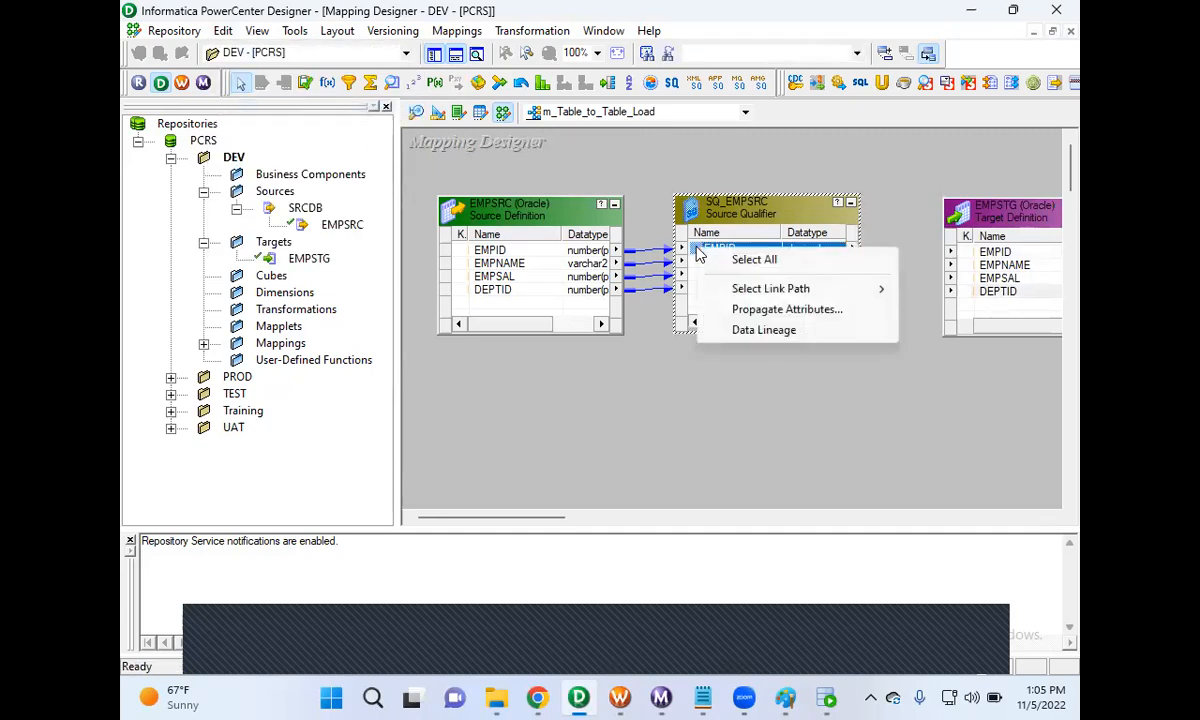
pyautogui.click(740, 261)
pyautogui.moveTo(706, 247); pyautogui.dragTo(968, 208)
pyautogui.click(971, 215)
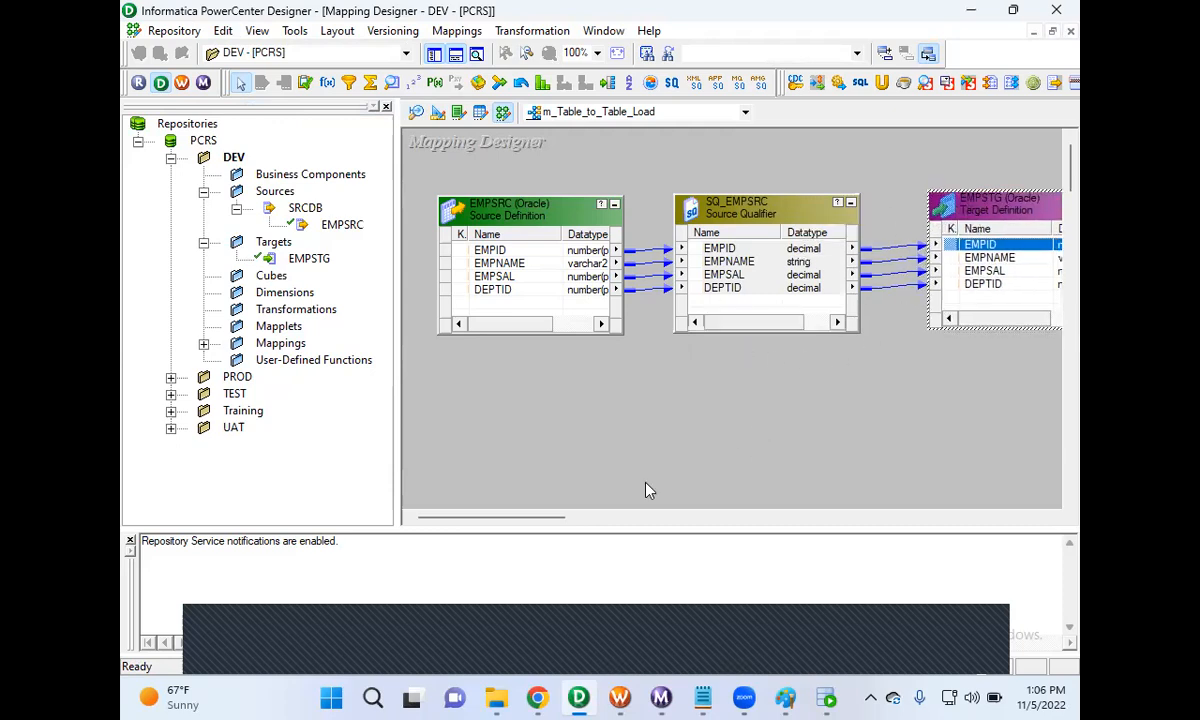
# - Save the m_Table_to_Table_Load mapping to the repository and check its validation messages in the output window
pyautogui.click(175, 31)
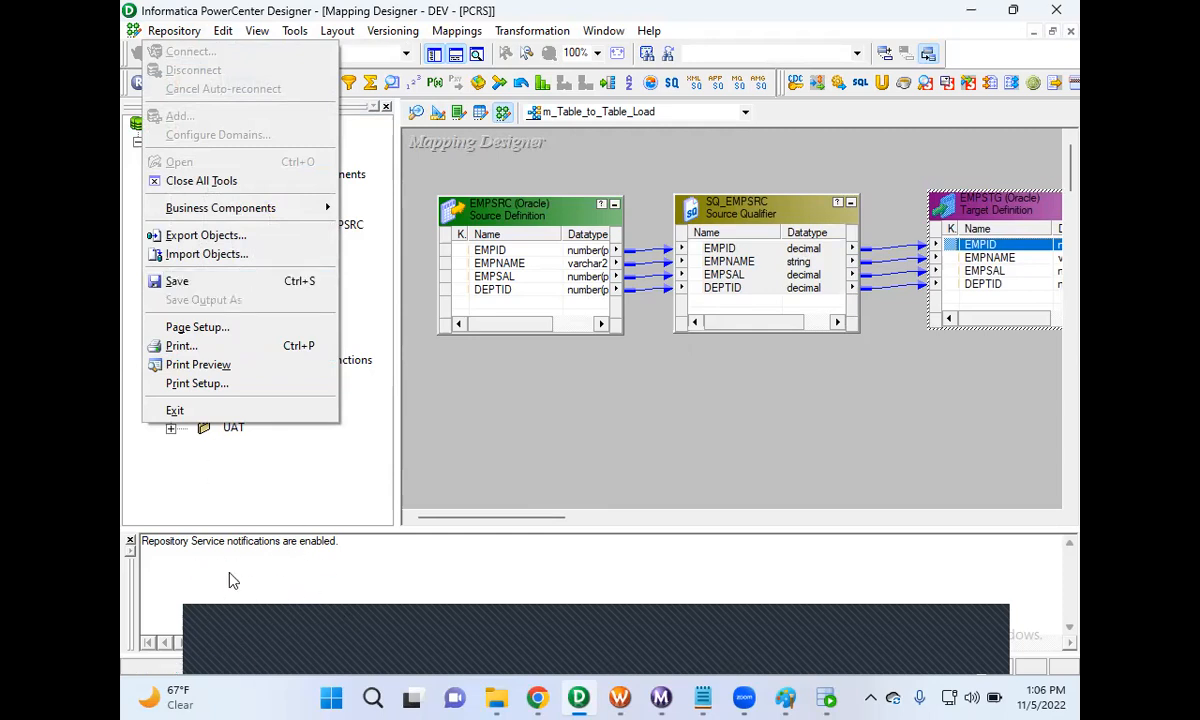
pyautogui.click(200, 283)
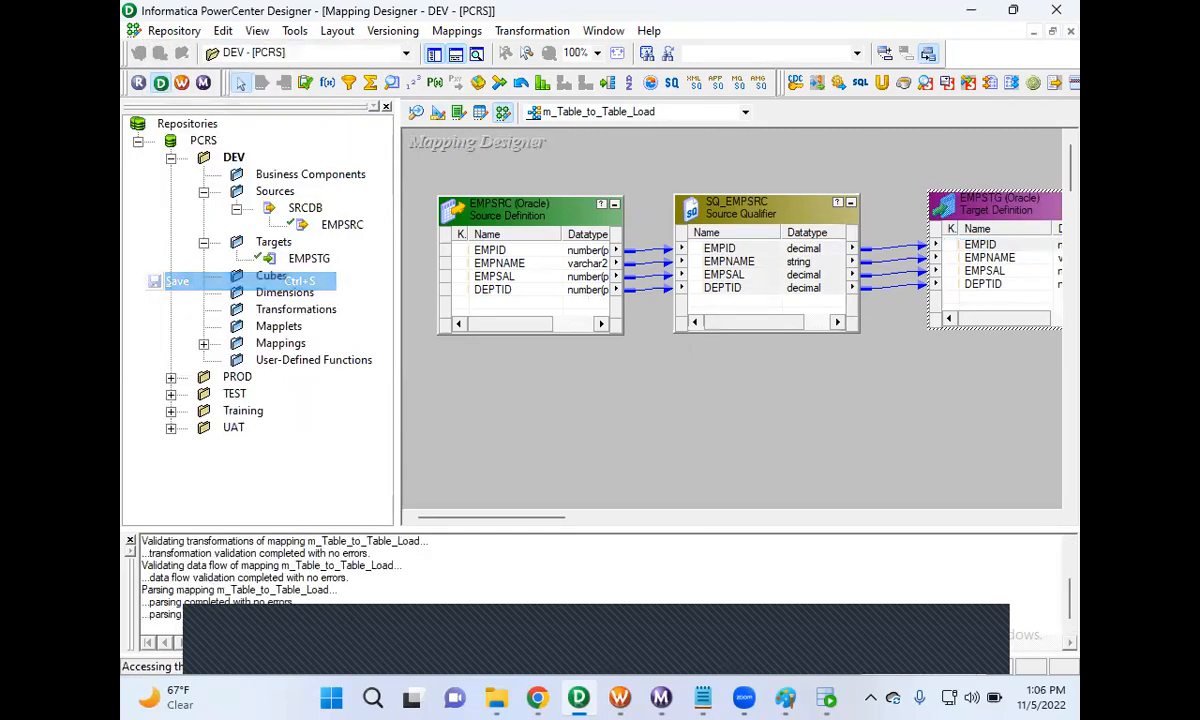
pyautogui.moveTo(383, 597); pyautogui.dragTo(198, 565)
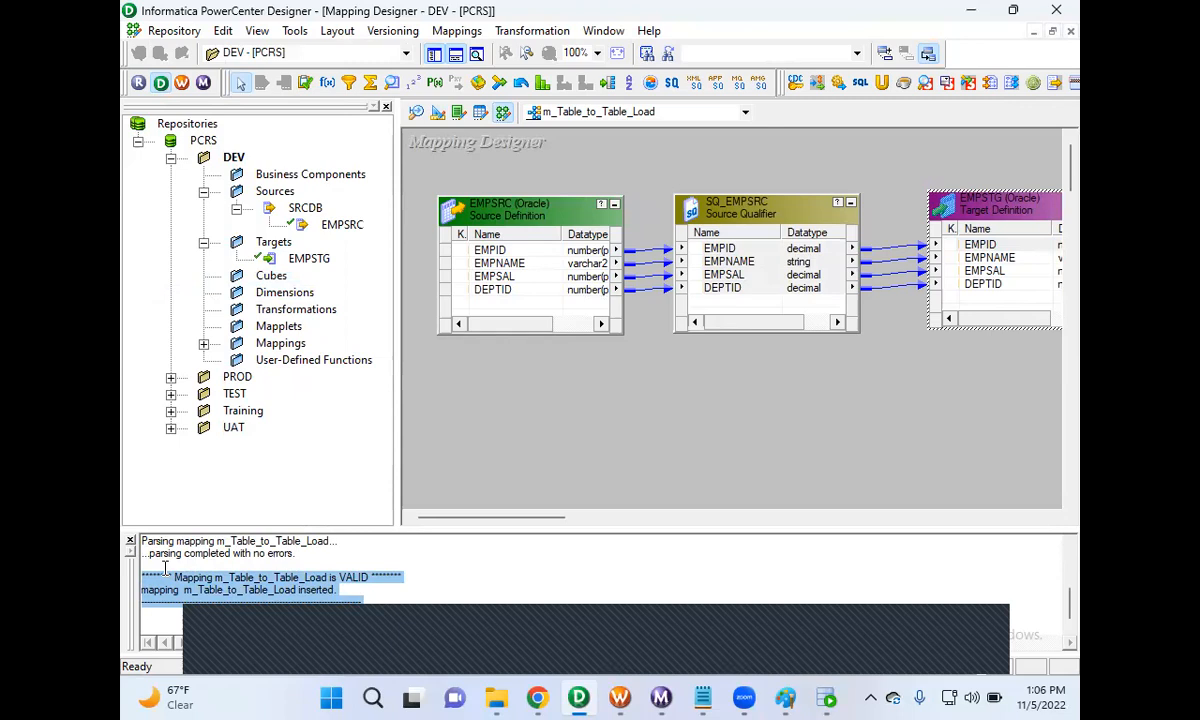
pyautogui.click(158, 32)
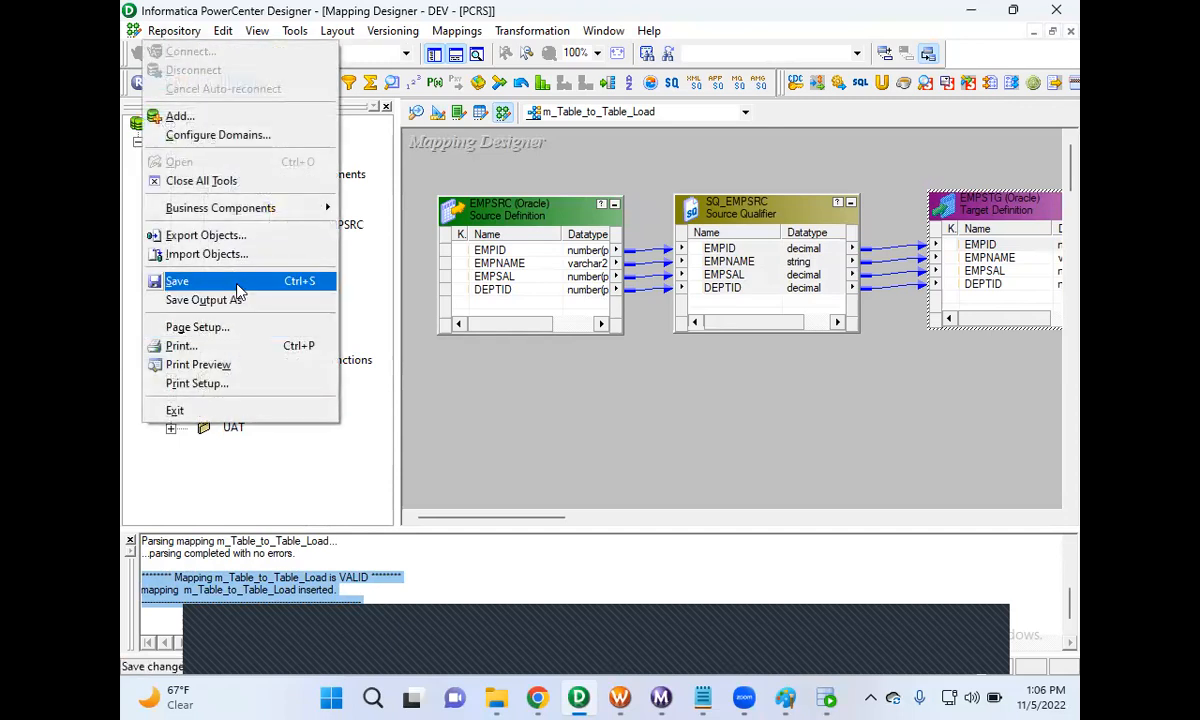
pyautogui.click(589, 420)
pyautogui.click(392, 598)
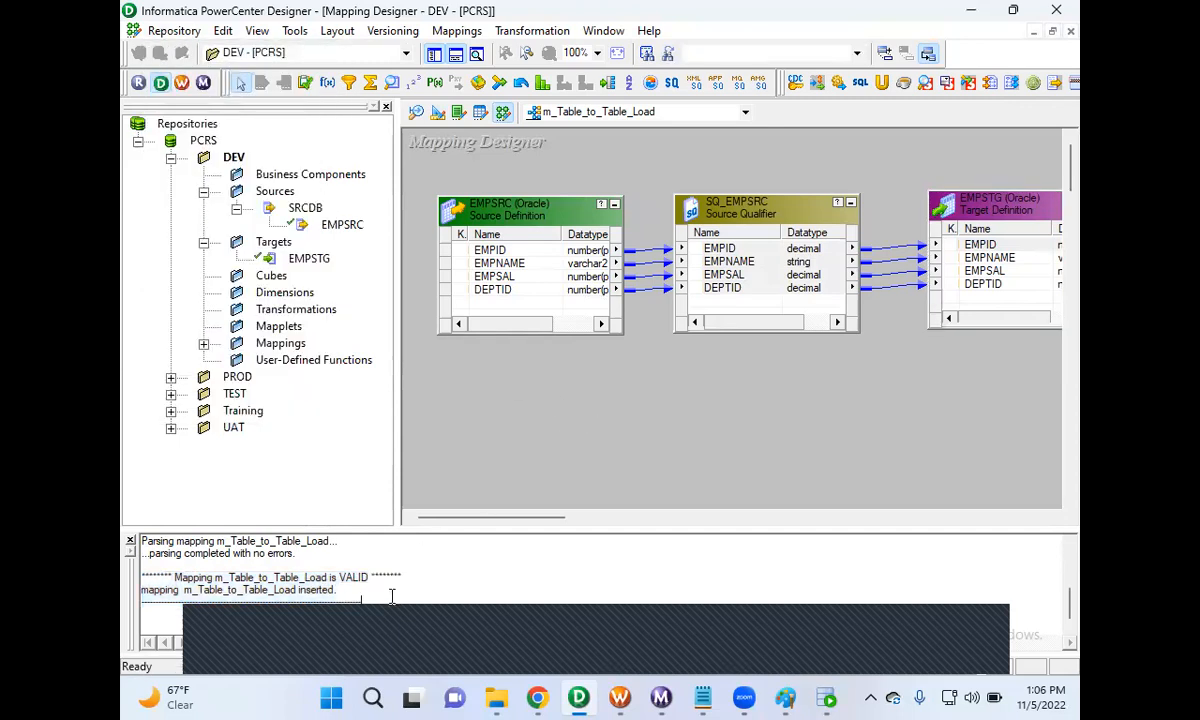
pyautogui.moveTo(392, 598); pyautogui.dragTo(175, 578)
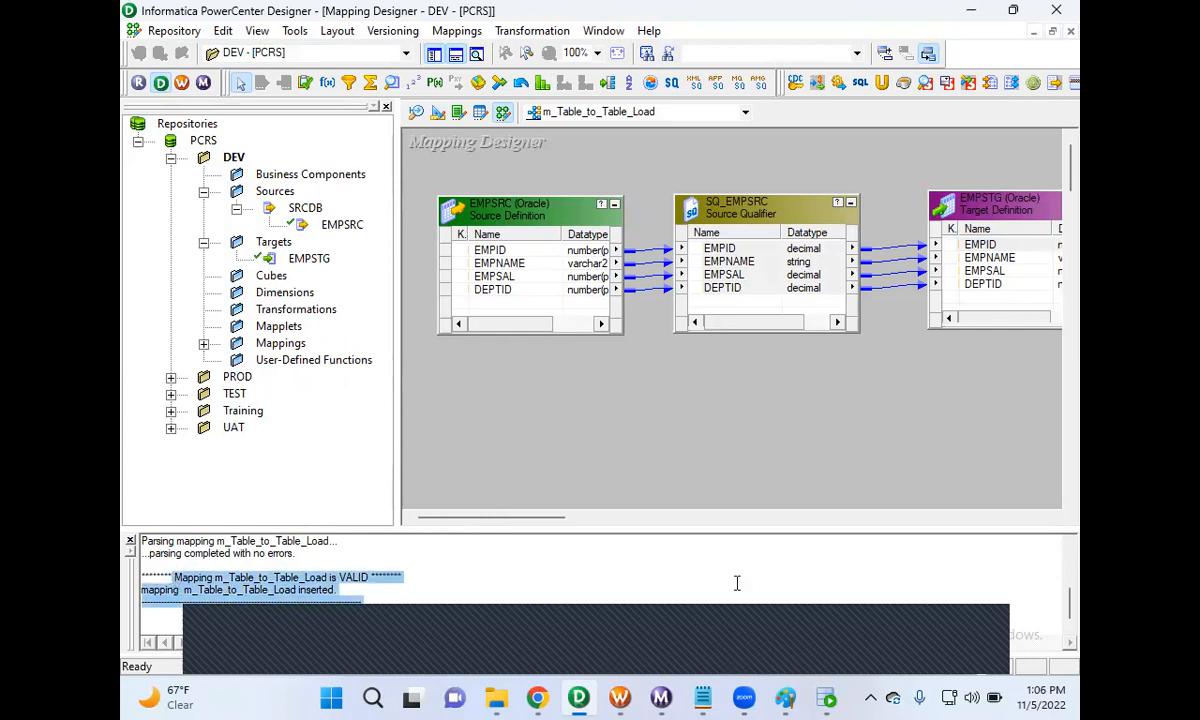
# - Append "--DONE" to the STEP 1 entry in the Class1RecordingNotes file in Notepad and return to PowerCenter Designer
pyautogui.moveTo(703, 695)
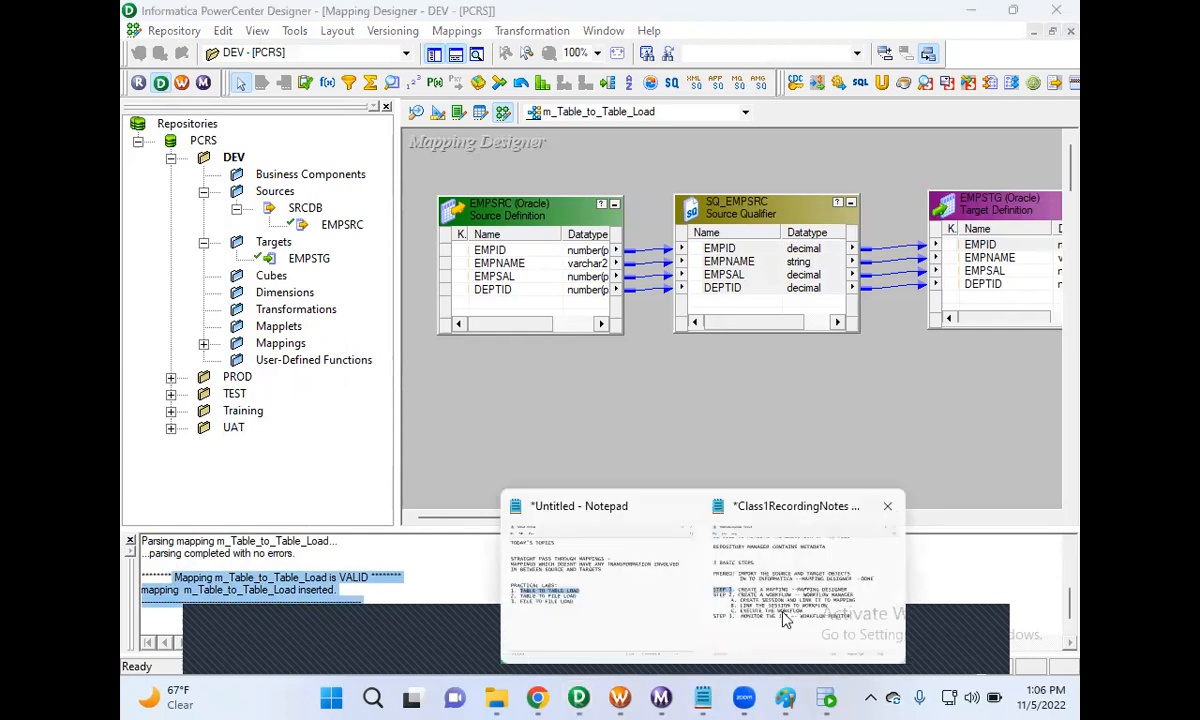
pyautogui.click(785, 620)
pyautogui.click(863, 333)
pyautogui.write('--done')
pyautogui.press('BackSpace')
pyautogui.press('BackSpace')
pyautogui.press('BackSpace')
pyautogui.press('BackSpace')
pyautogui.write('DONE')
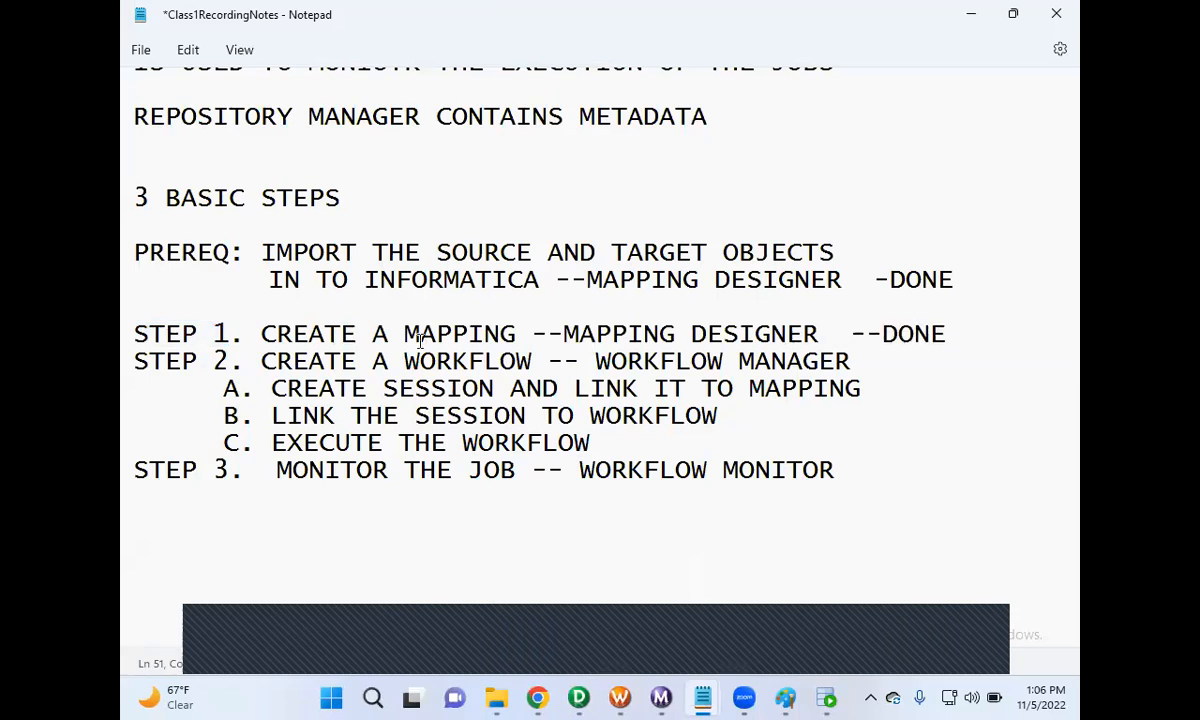
pyautogui.click(966, 20)
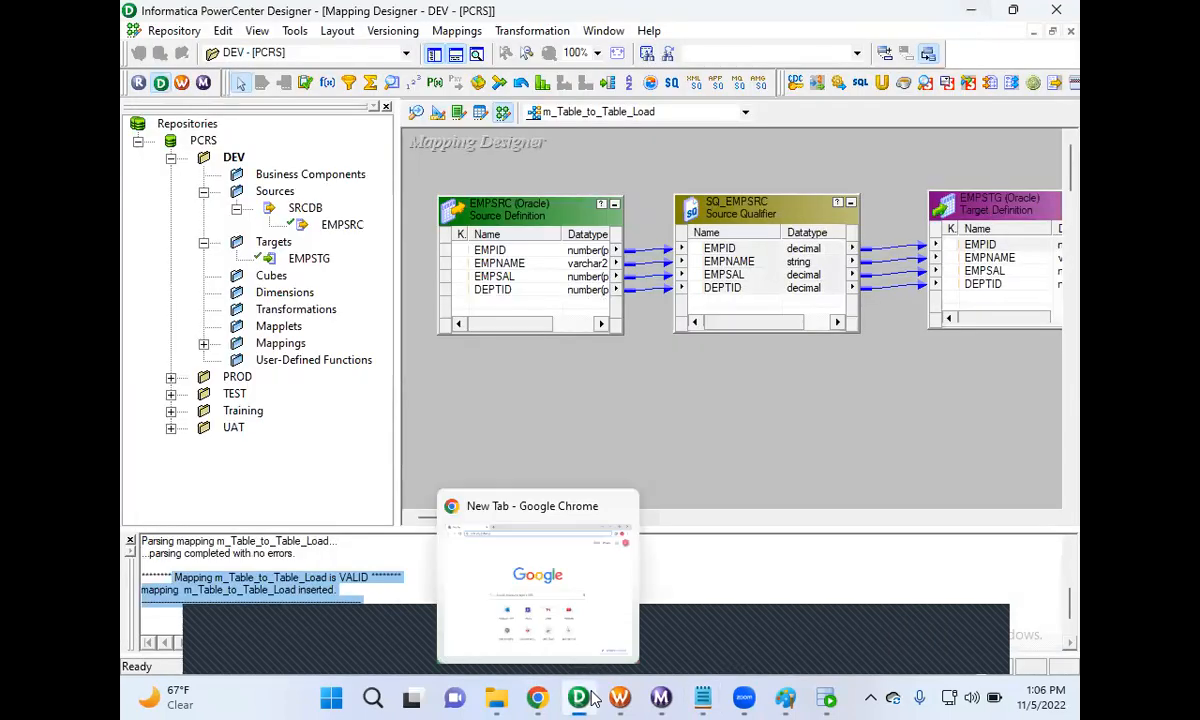
# - Launch PowerCenter Workflow Manager from Designer, maximize it and open the Workflow Designer workspace
pyautogui.click(181, 84)
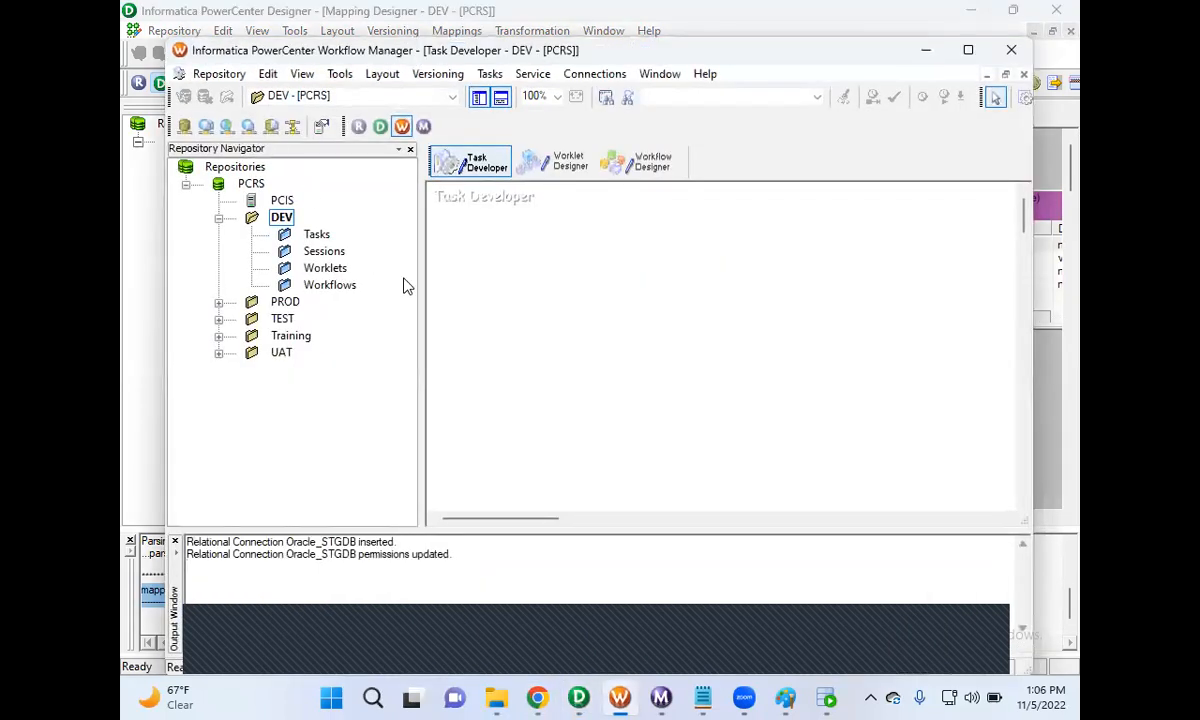
pyautogui.doubleClick(699, 47)
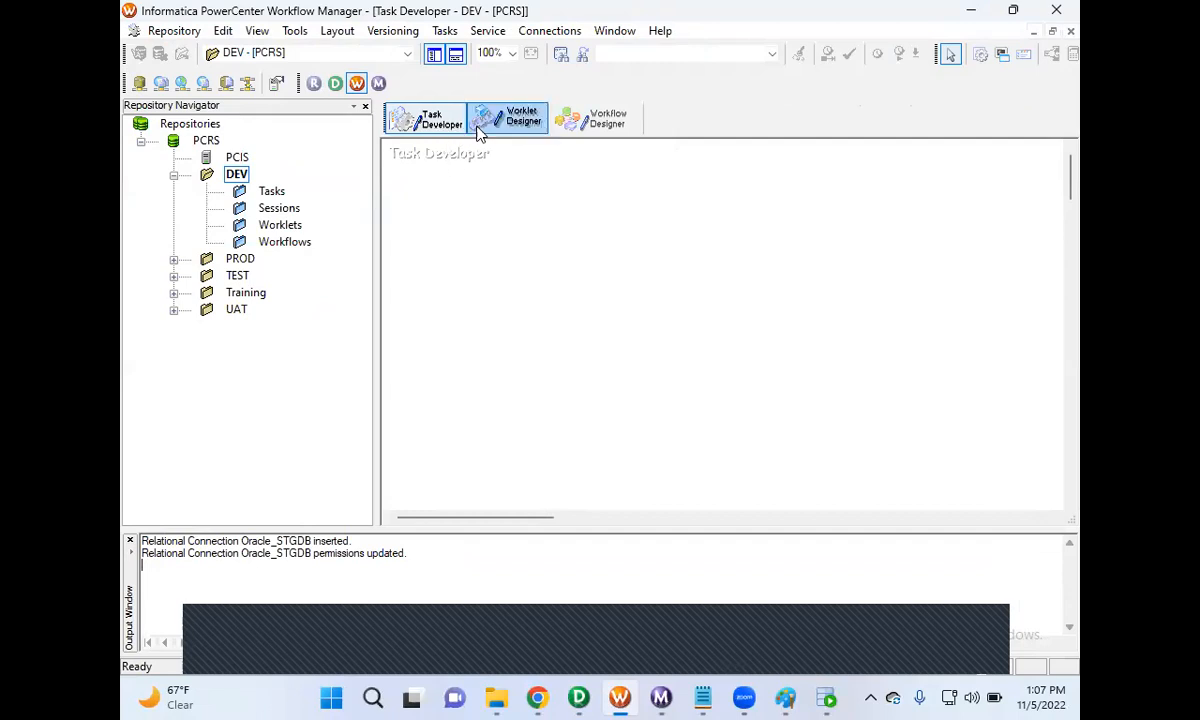
pyautogui.click(601, 122)
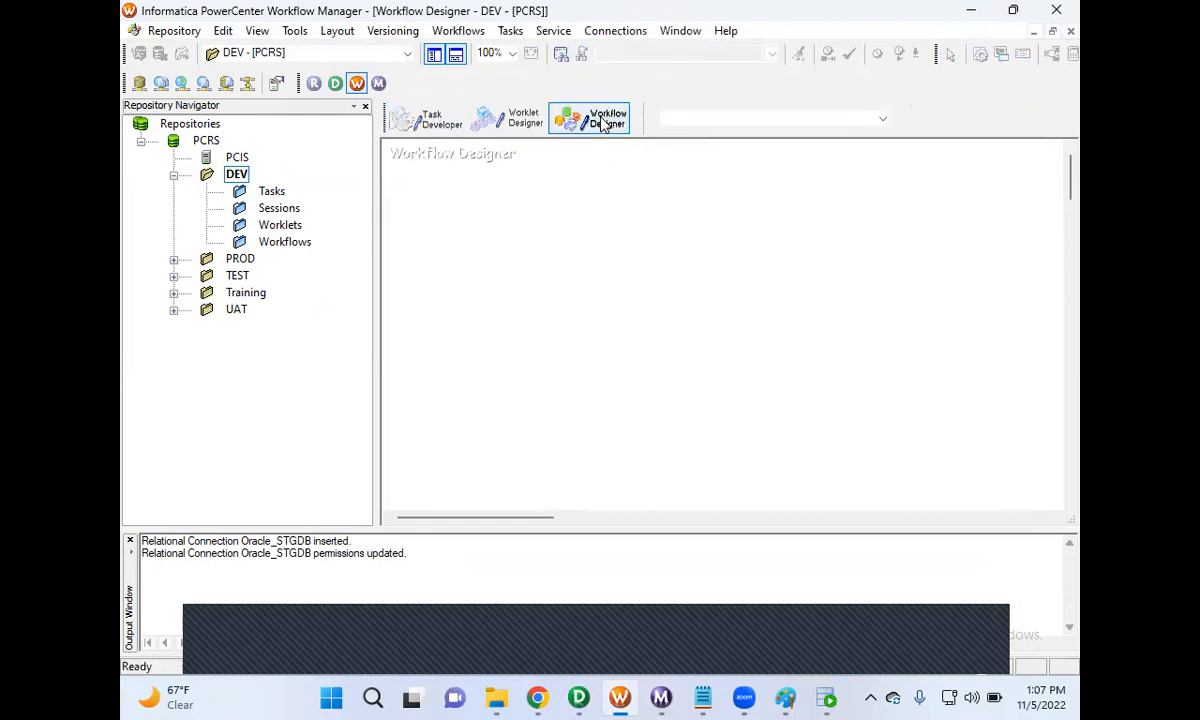
# - Create a workflow named wf_s_m_Table_to_Table_Load on the PCIS integration service and reposition its Start task in the workspace
pyautogui.click(468, 34)
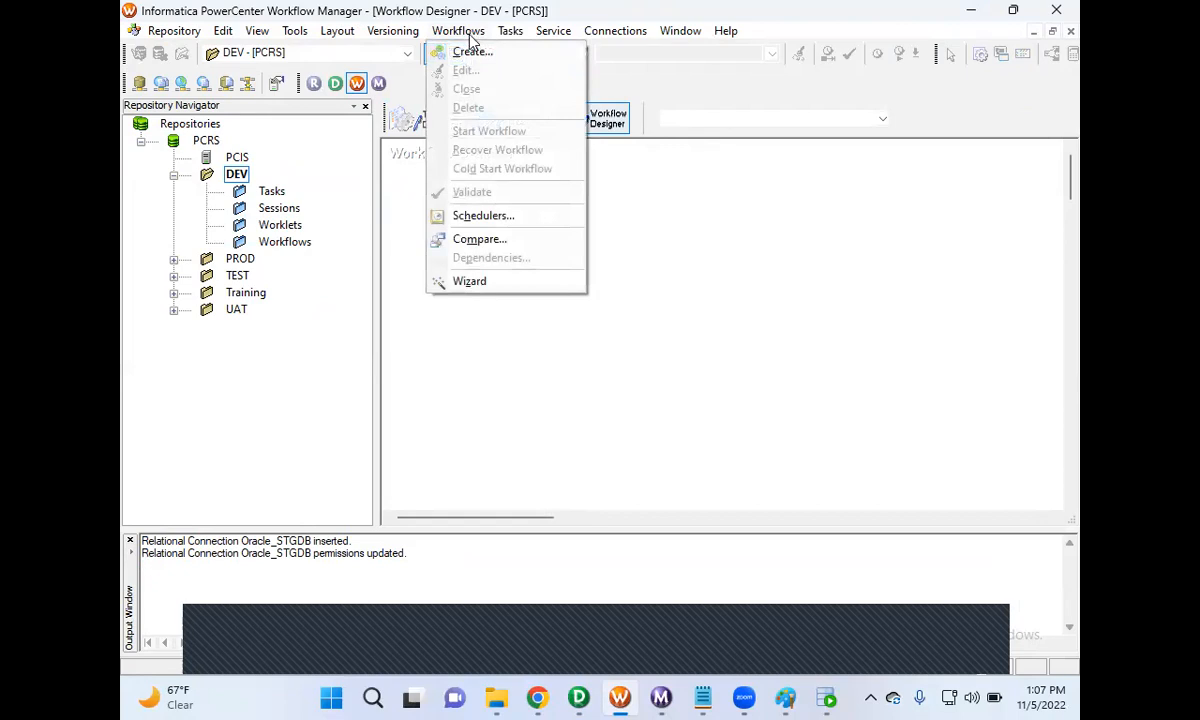
pyautogui.click(474, 51)
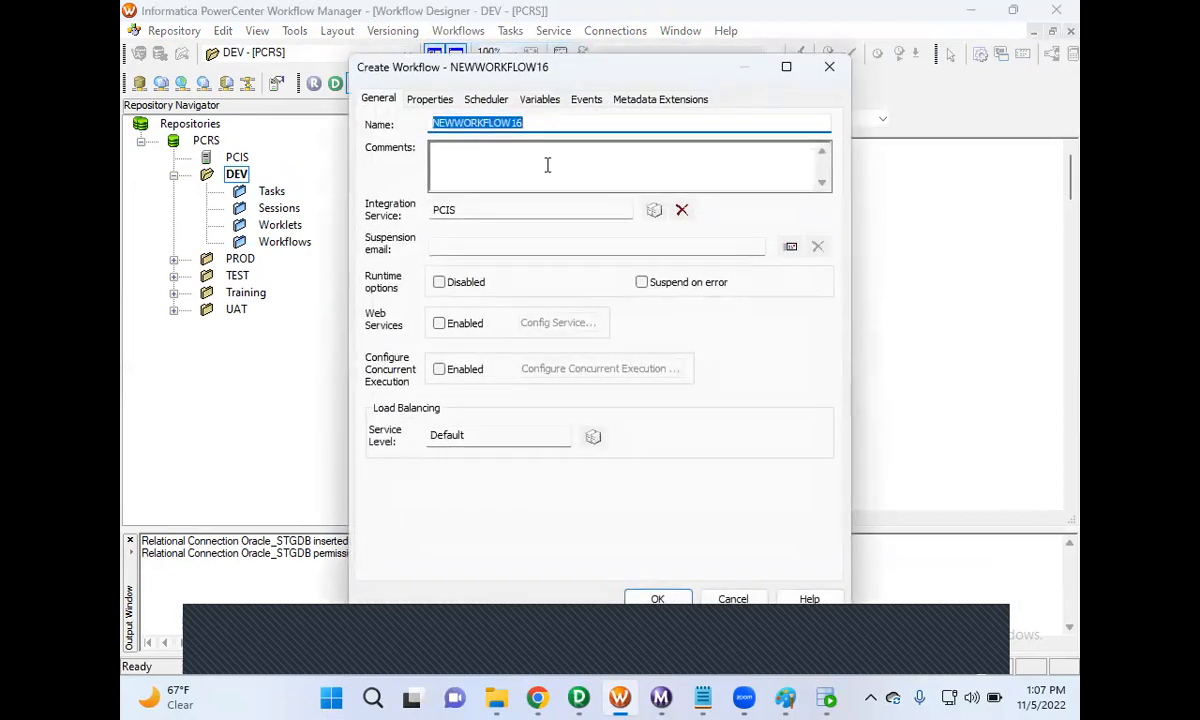
pyautogui.write('wf_s_m_')
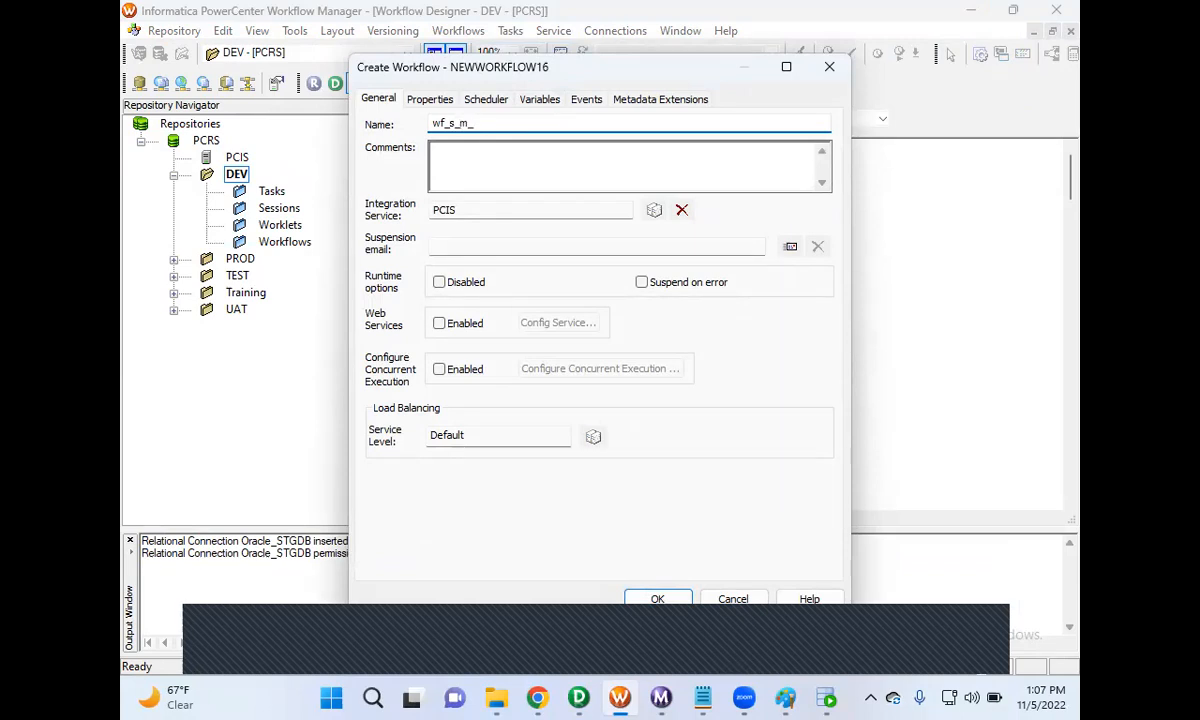
pyautogui.write('able_to_Table_Load')
pyautogui.click(657, 598)
pyautogui.moveTo(463, 195); pyautogui.dragTo(545, 245)
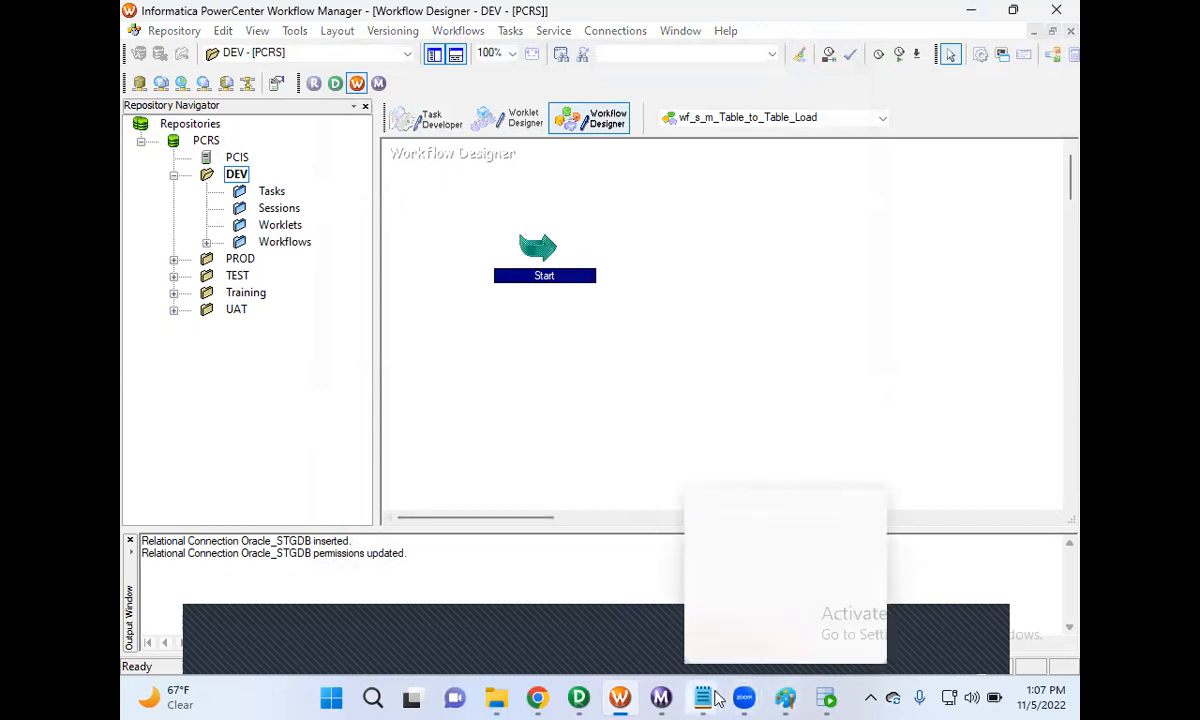
# - Review STEP 2 and its session-creation item in the Class1RecordingNotes file in Notepad, and return to Workflow Manager
pyautogui.moveTo(703, 697)
pyautogui.click(777, 635)
pyautogui.moveTo(261, 361); pyautogui.dragTo(485, 361)
pyautogui.moveTo(271, 388); pyautogui.dragTo(606, 388)
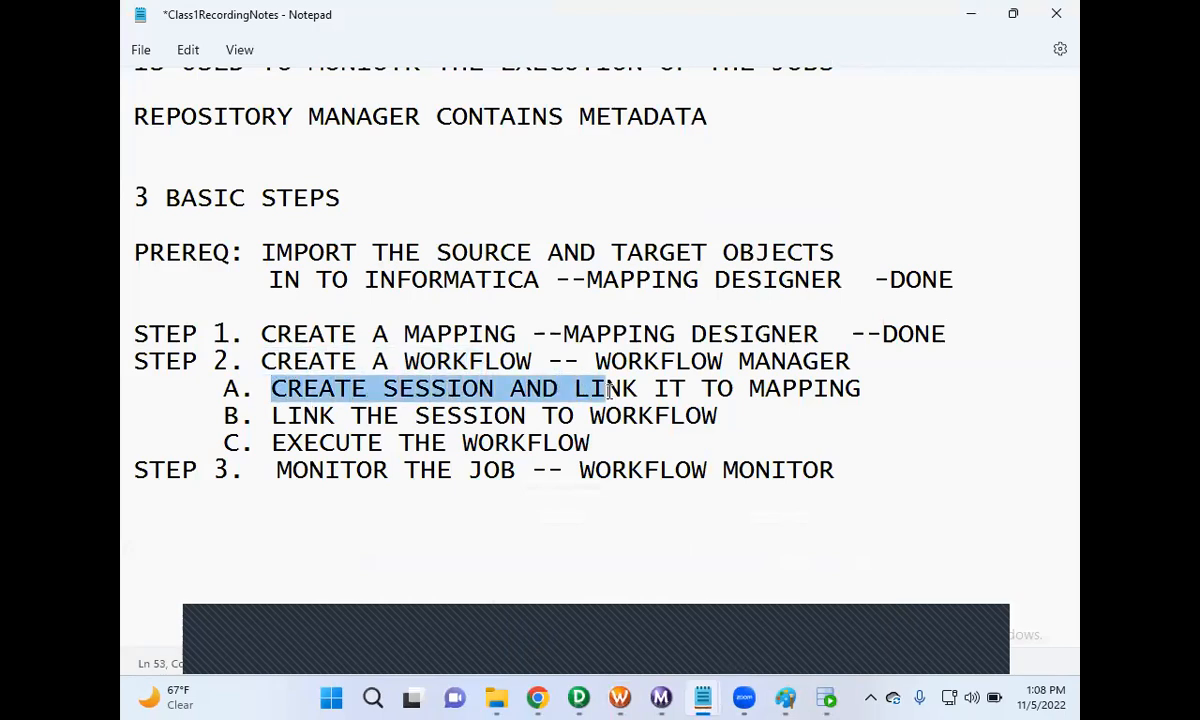
pyautogui.click(973, 15)
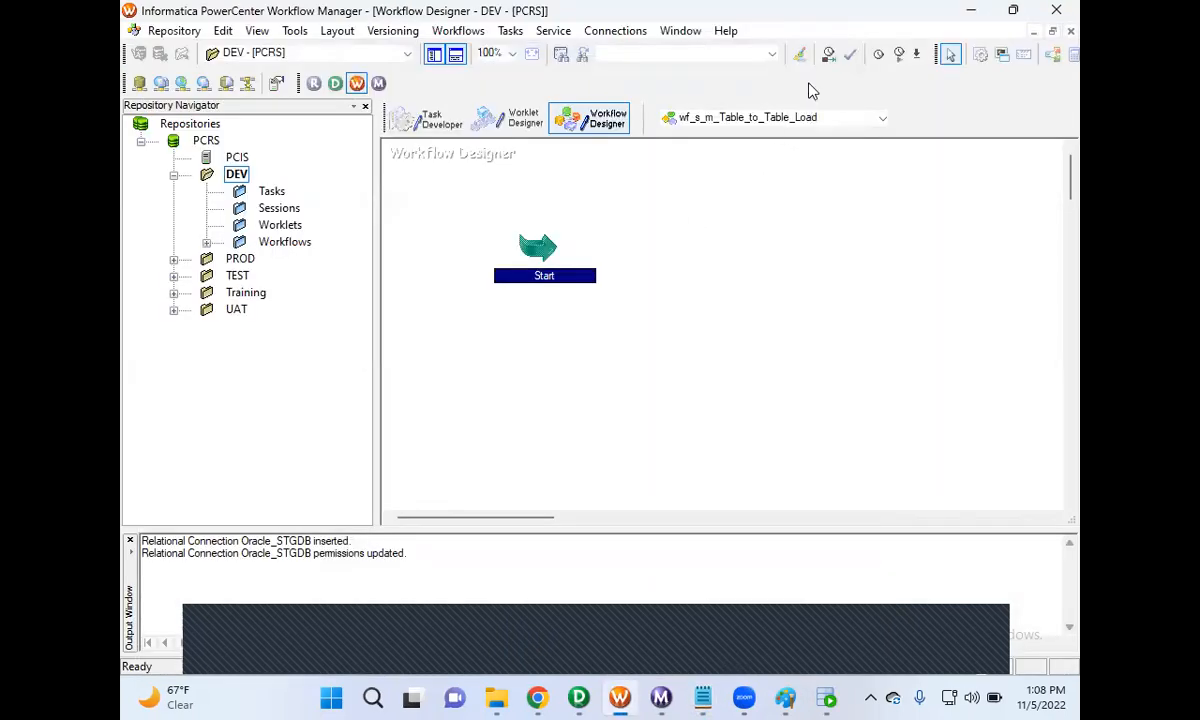
# - Restore and widen the Workflow Manager window, hide the Repository Navigator and Output Window, and move the window fully into view
pyautogui.doubleClick(838, 20)
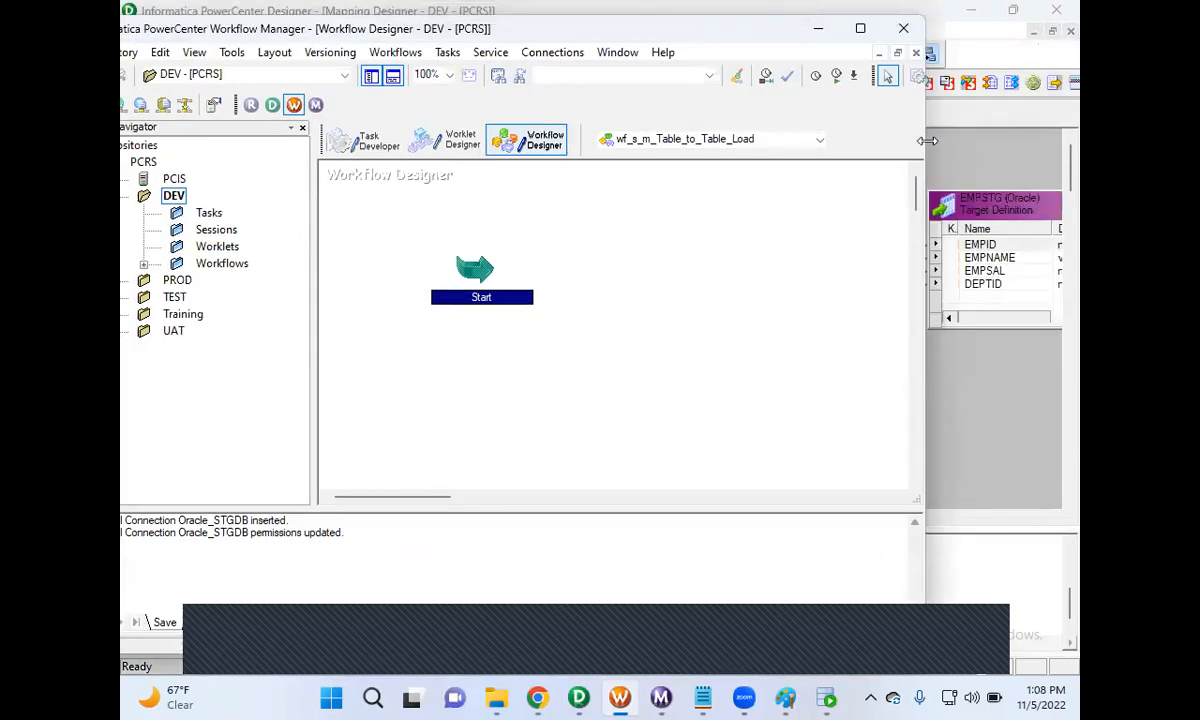
pyautogui.moveTo(928, 141); pyautogui.dragTo(1022, 141)
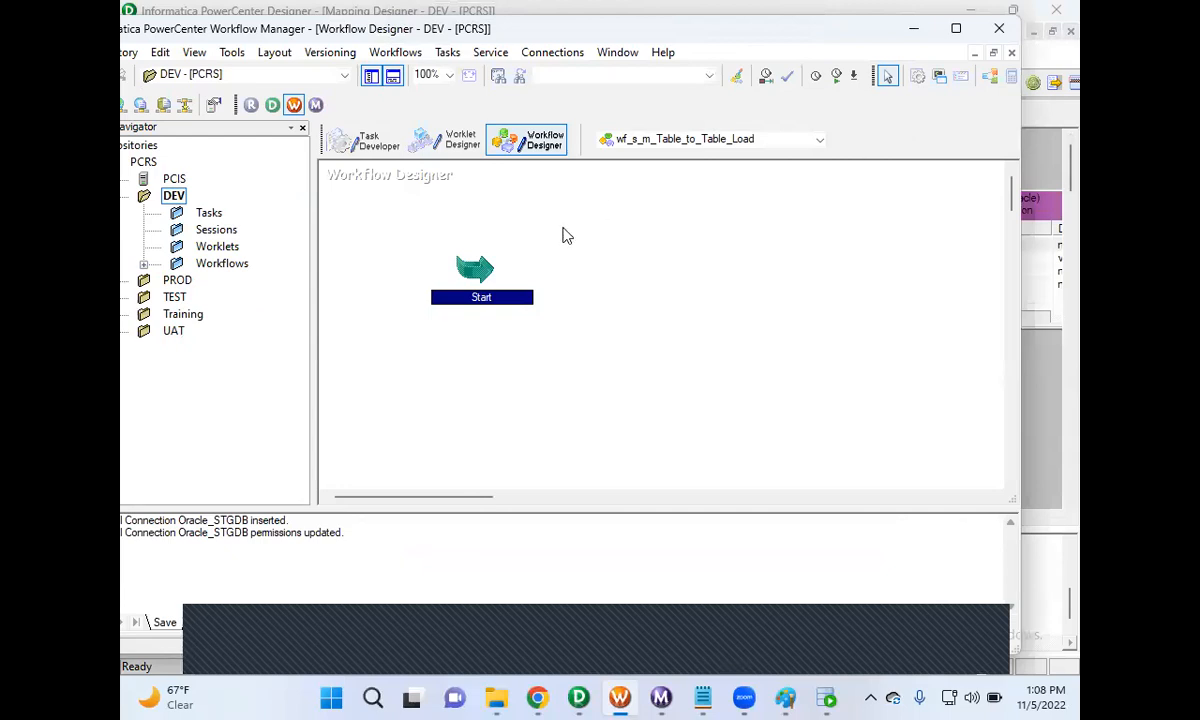
pyautogui.click(376, 79)
pyautogui.click(376, 79)
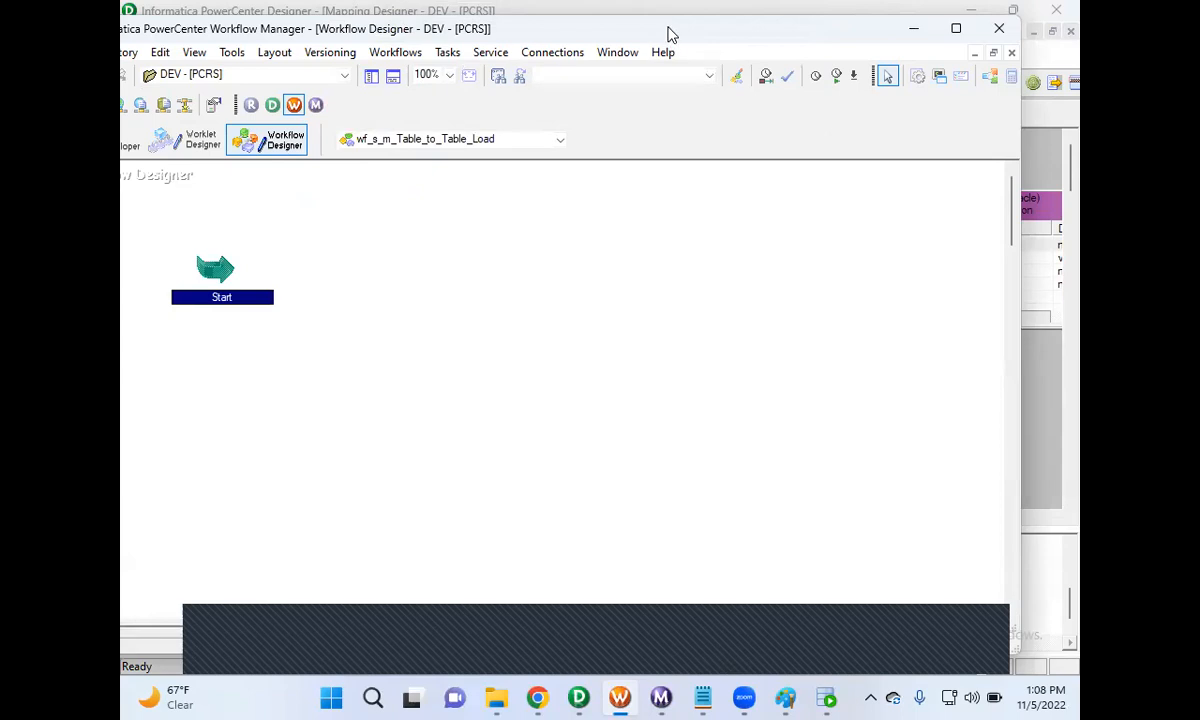
pyautogui.moveTo(670, 35); pyautogui.dragTo(719, 32)
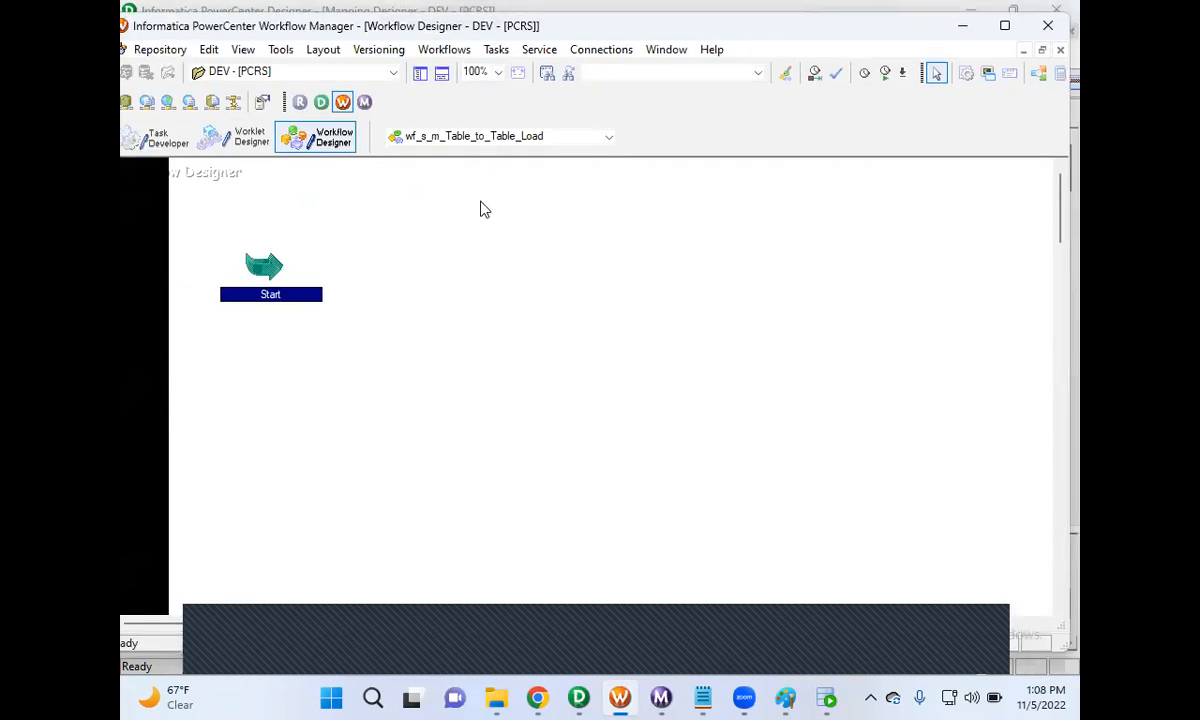
# - Create a Session task named s_m_Table_to_Table_Load in the workflow, checking the mapping in PowerCenter Designer before submitting it
pyautogui.click(497, 50)
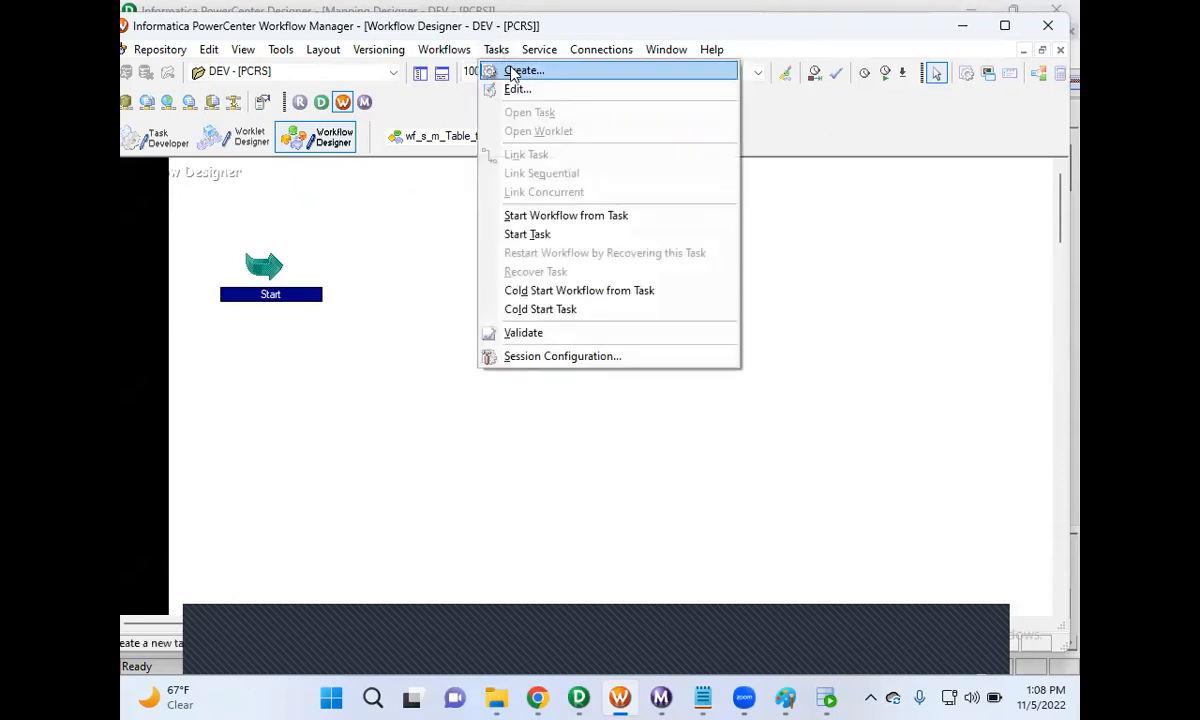
pyautogui.click(508, 70)
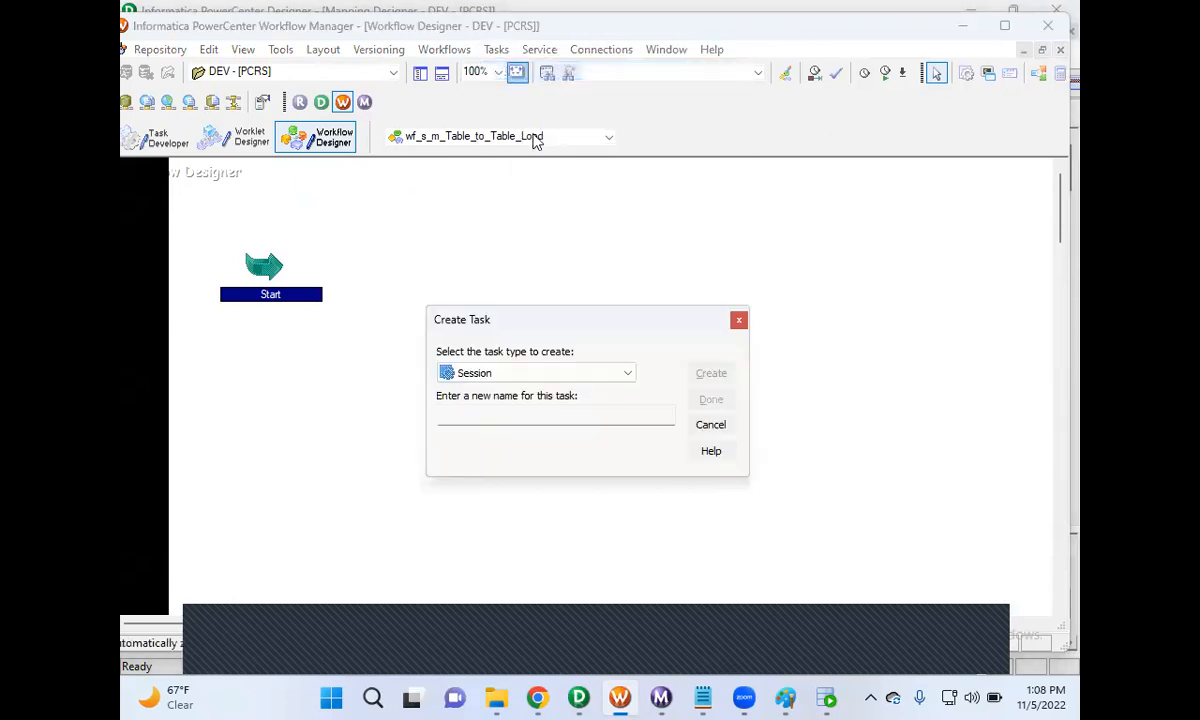
pyautogui.click(560, 384)
pyautogui.scroll(-2, 570, 430)
pyautogui.scroll(-2, 575, 432)
pyautogui.scroll(6, 573, 431)
pyautogui.click(508, 398)
pyautogui.click(501, 415)
pyautogui.write('s')
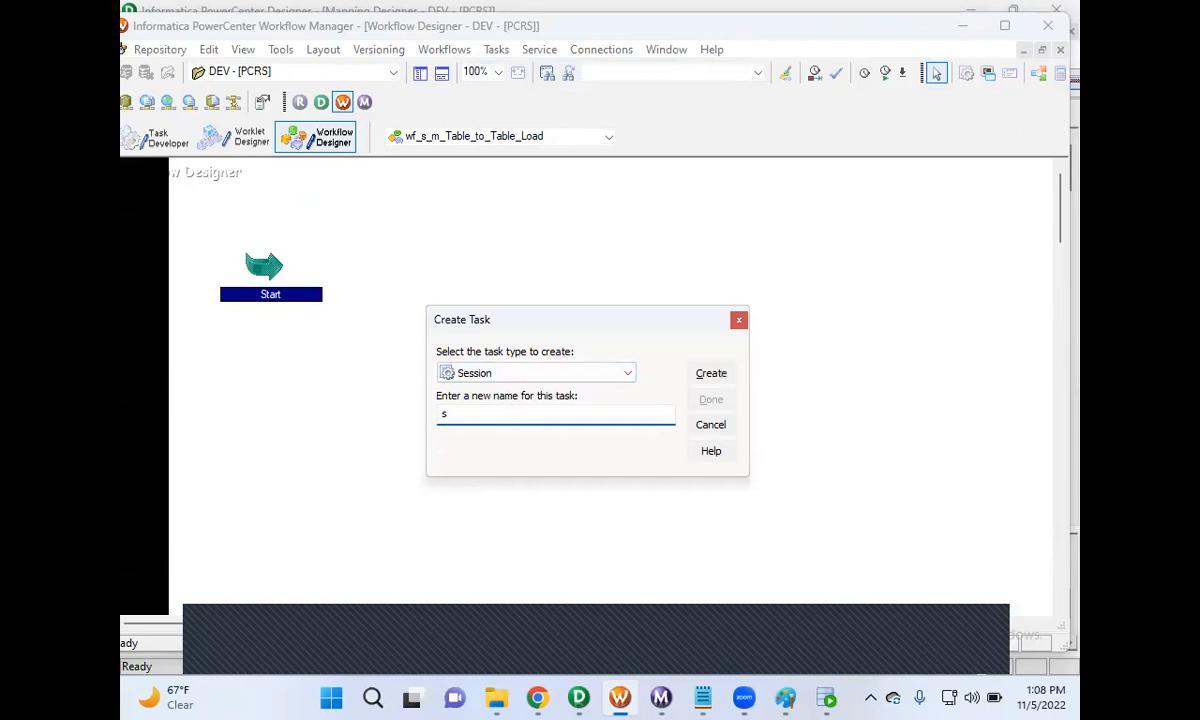
pyautogui.write('_m_T')
pyautogui.write('able_to_Table_Load')
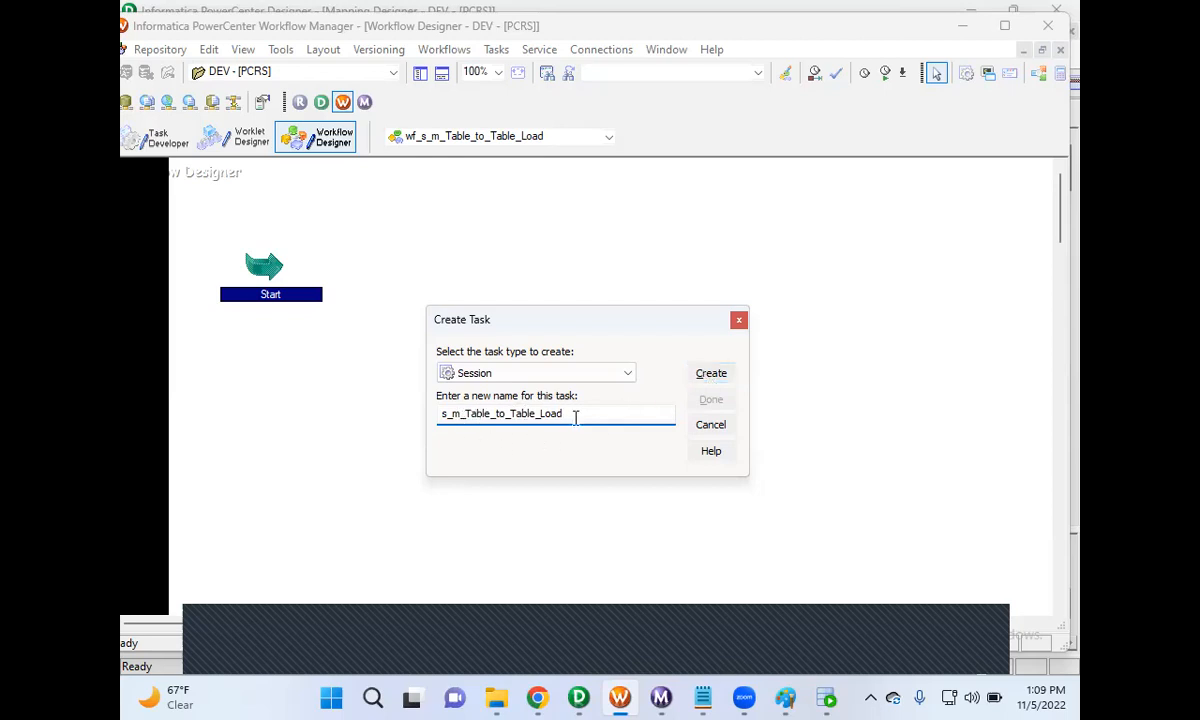
pyautogui.click(578, 697)
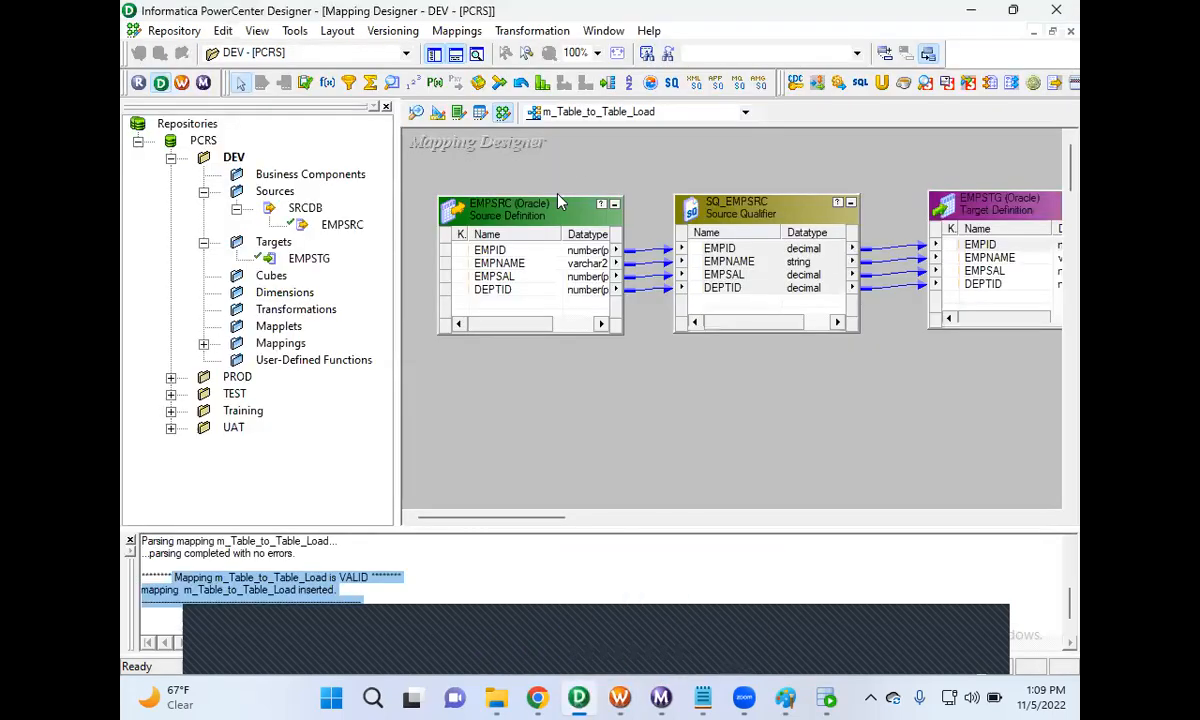
pyautogui.click(971, 12)
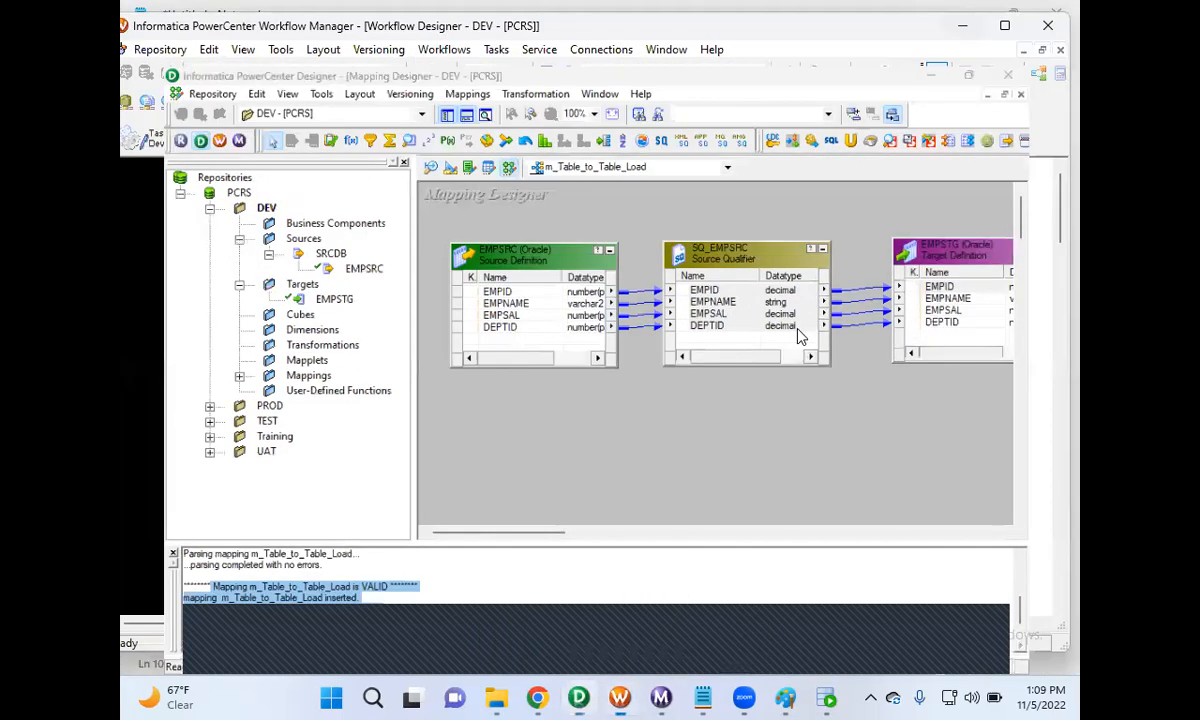
pyautogui.click(713, 379)
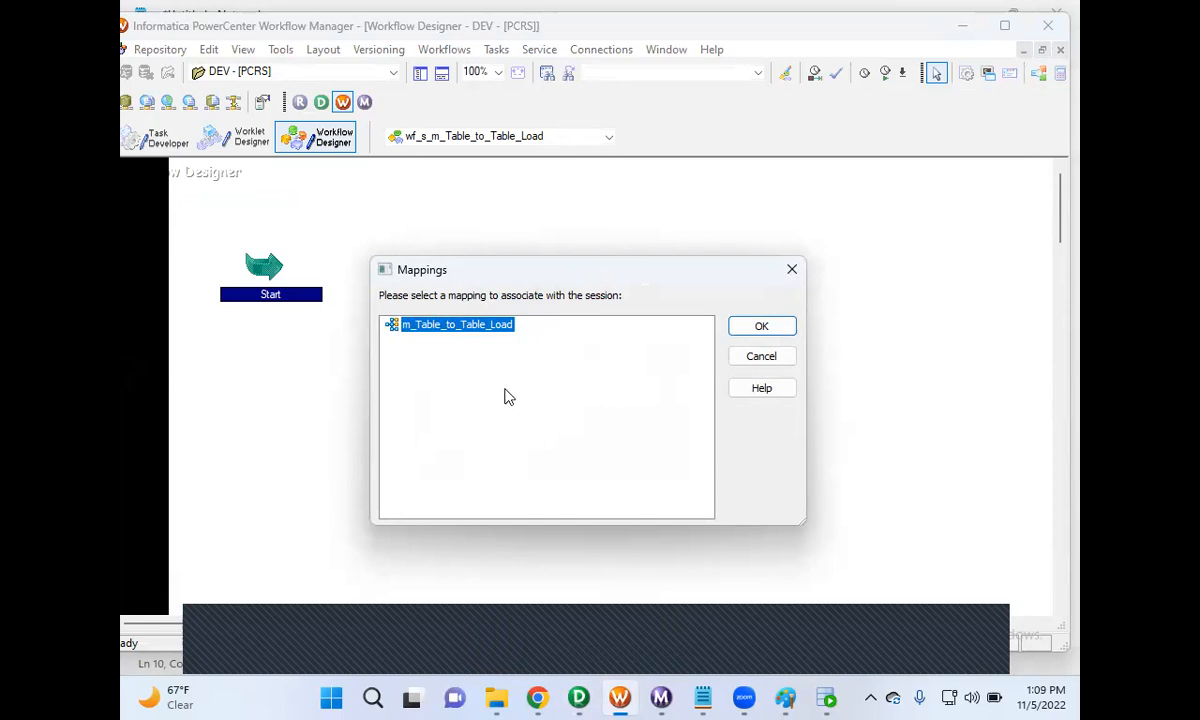
# - Check the mappings stored in the DEV folder in PowerCenter Designer and return to the session's mapping selection
pyautogui.click(578, 697)
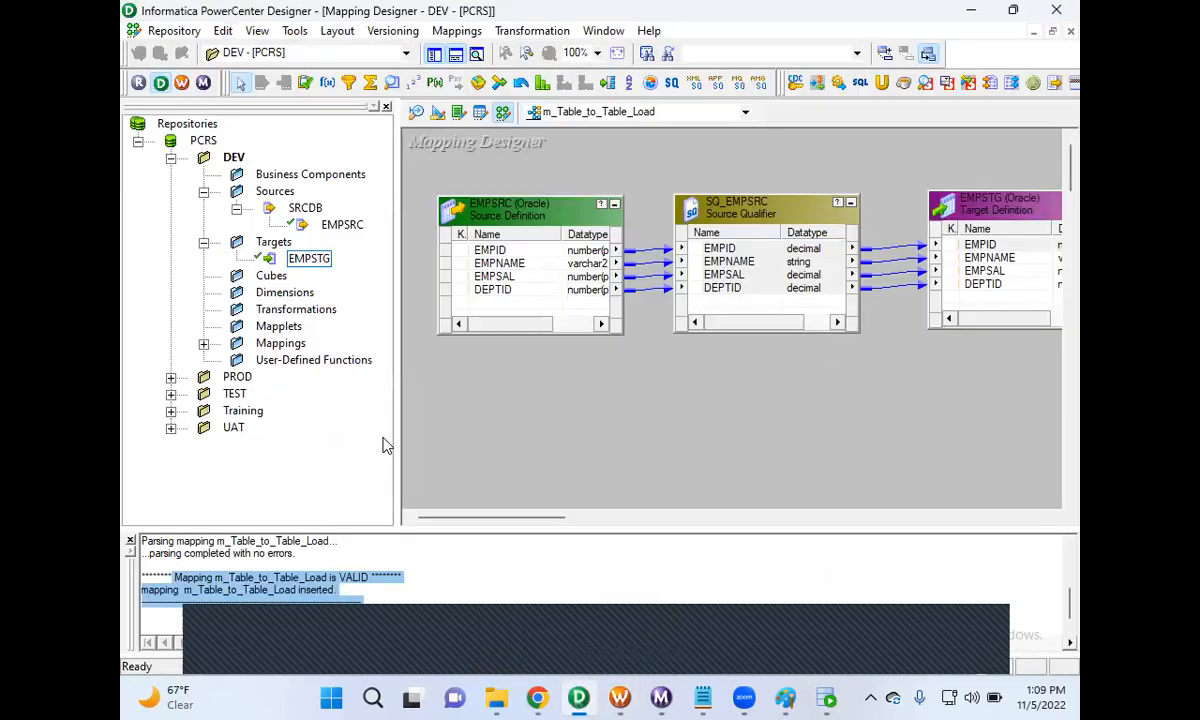
pyautogui.click(203, 343)
pyautogui.click(970, 10)
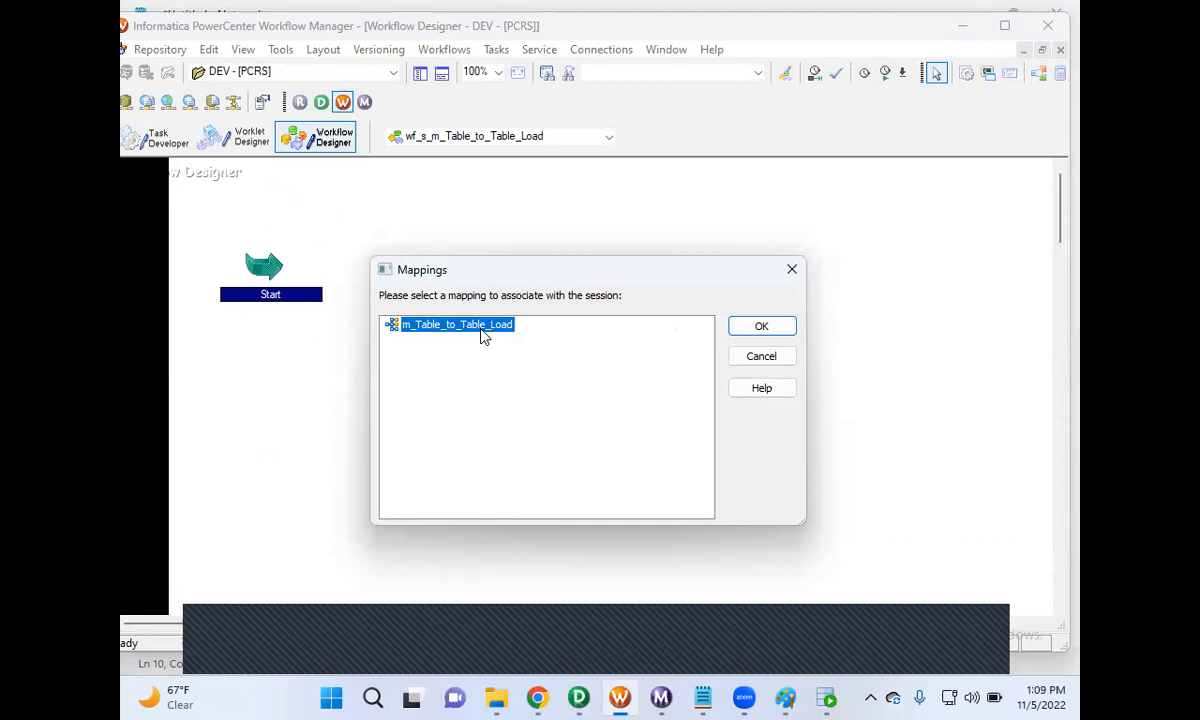
# - Associate the session with the m_Table_to_Table_Load mapping and place the session task beside the Start task
pyautogui.click(759, 330)
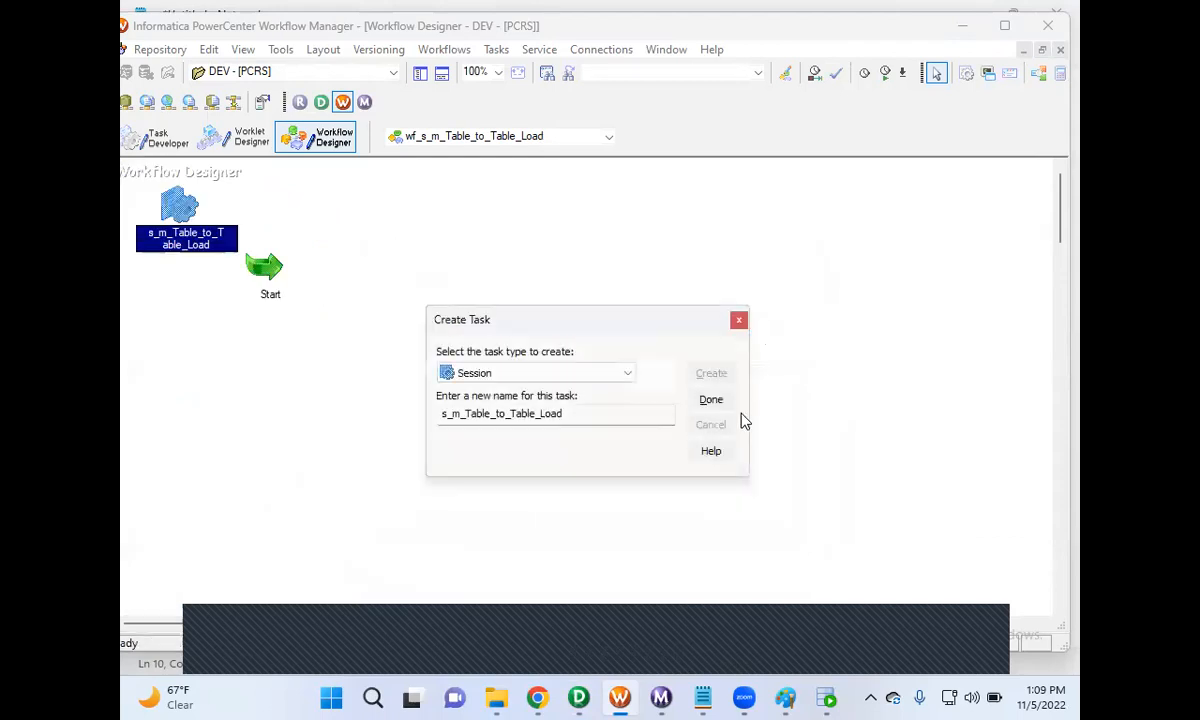
pyautogui.click(713, 401)
pyautogui.moveTo(182, 205); pyautogui.dragTo(462, 254)
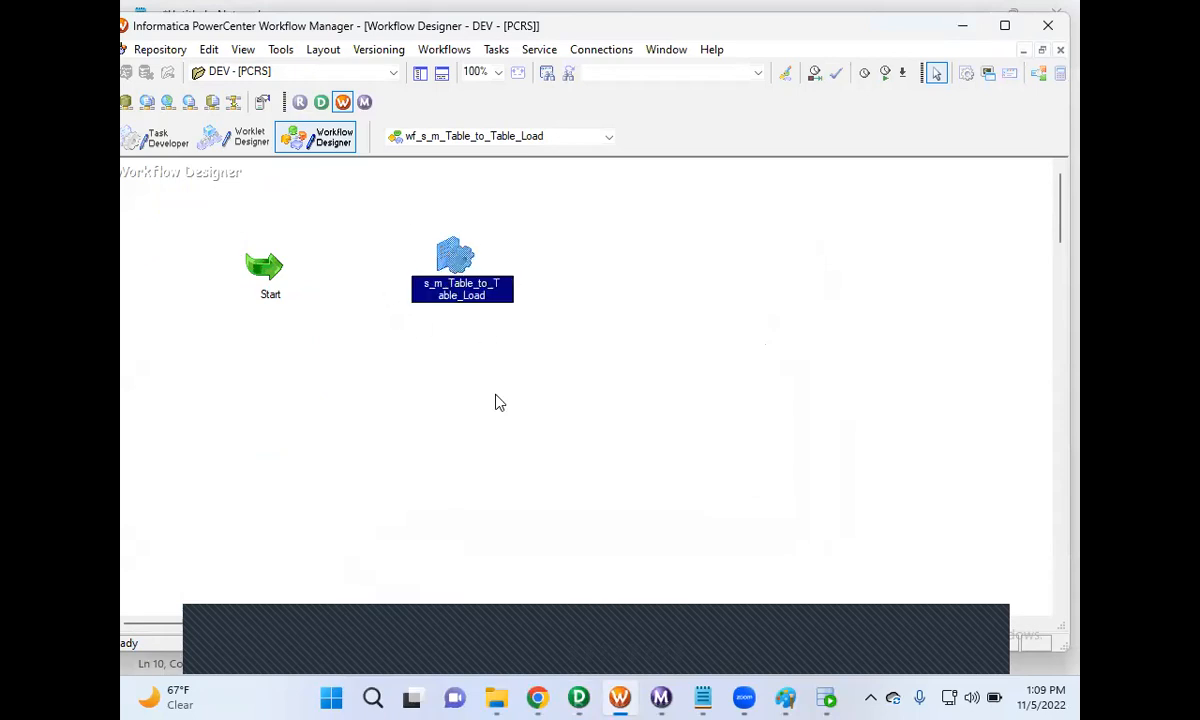
# - Review item A of STEP 2 in the Class1RecordingNotes file and return to Workflow Manager
pyautogui.moveTo(702, 697)
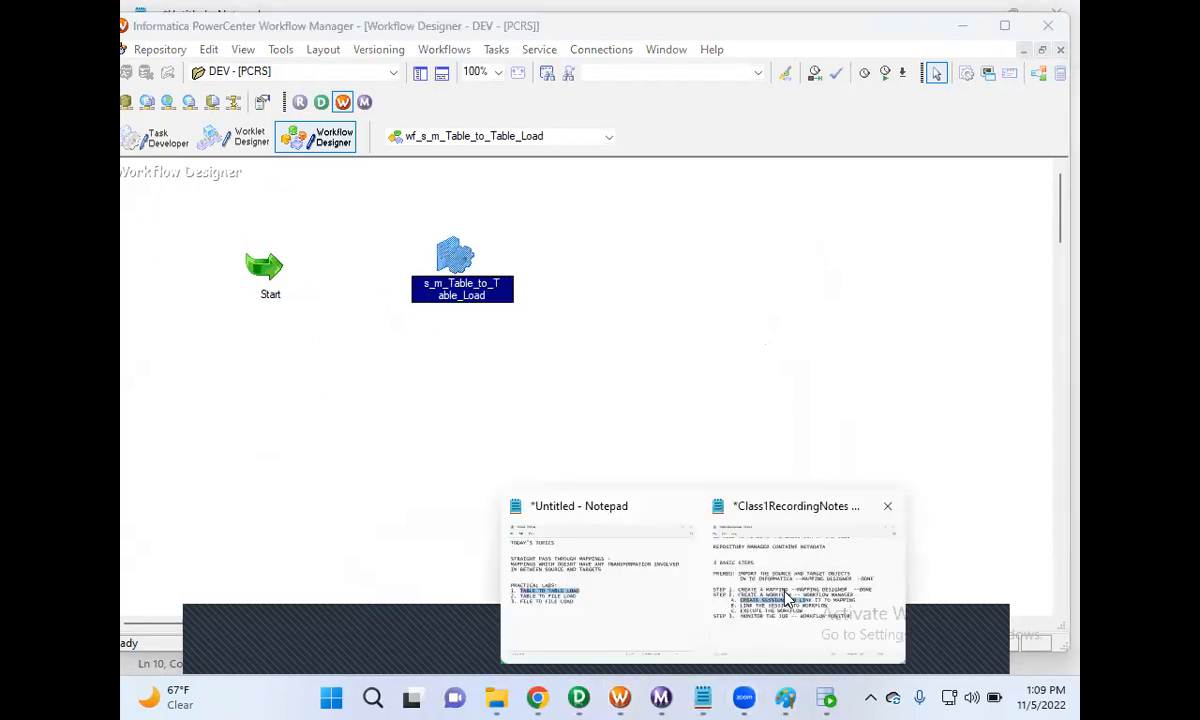
pyautogui.click(788, 601)
pyautogui.click(372, 392)
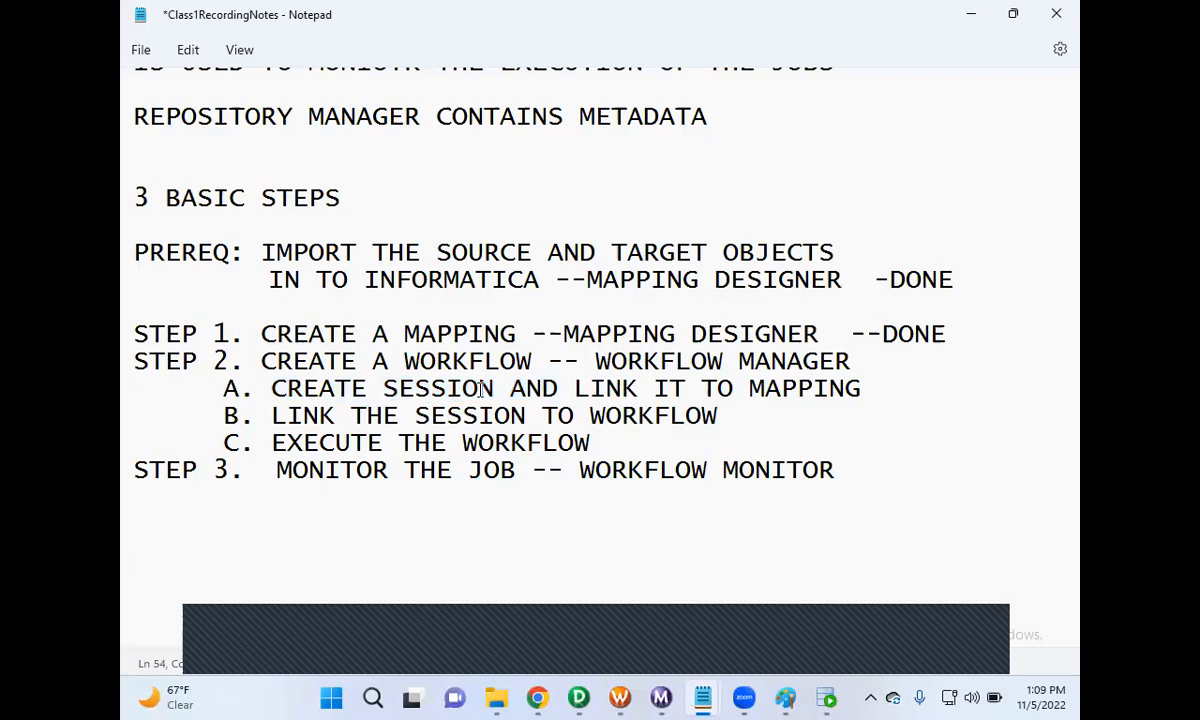
pyautogui.click(862, 389)
pyautogui.click(971, 14)
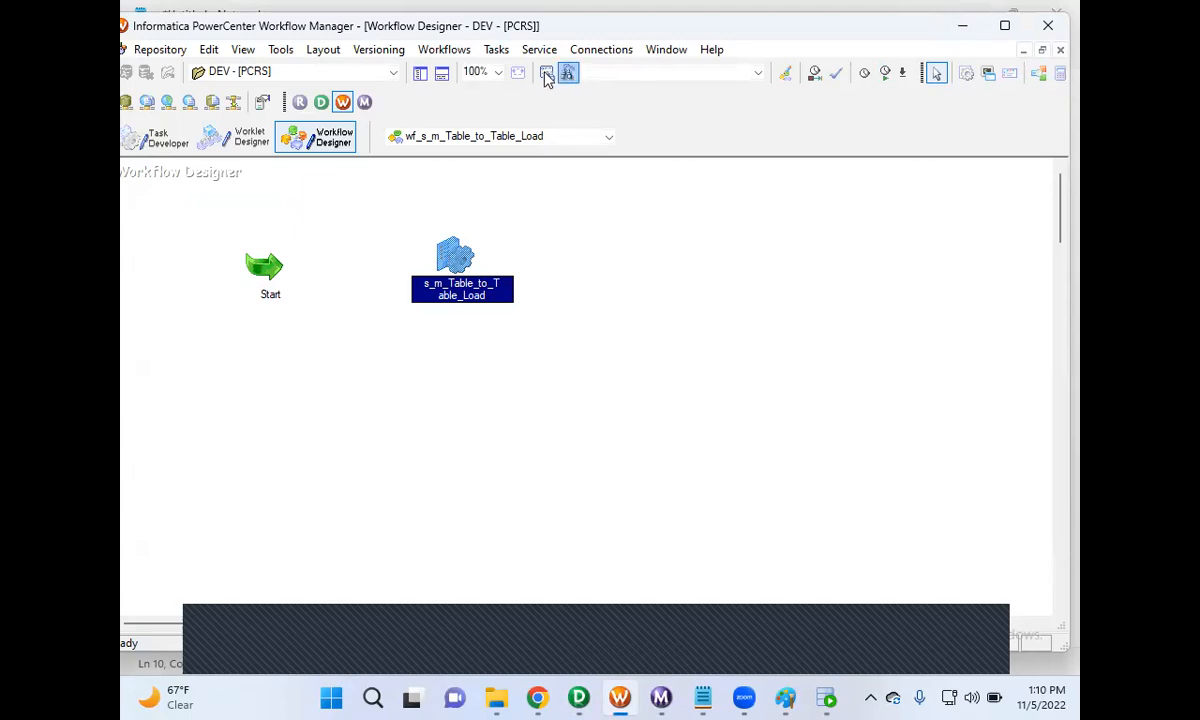
# - Link the Start task to the s_m_Table_to_Table_Load session with Link Task
pyautogui.click(496, 50)
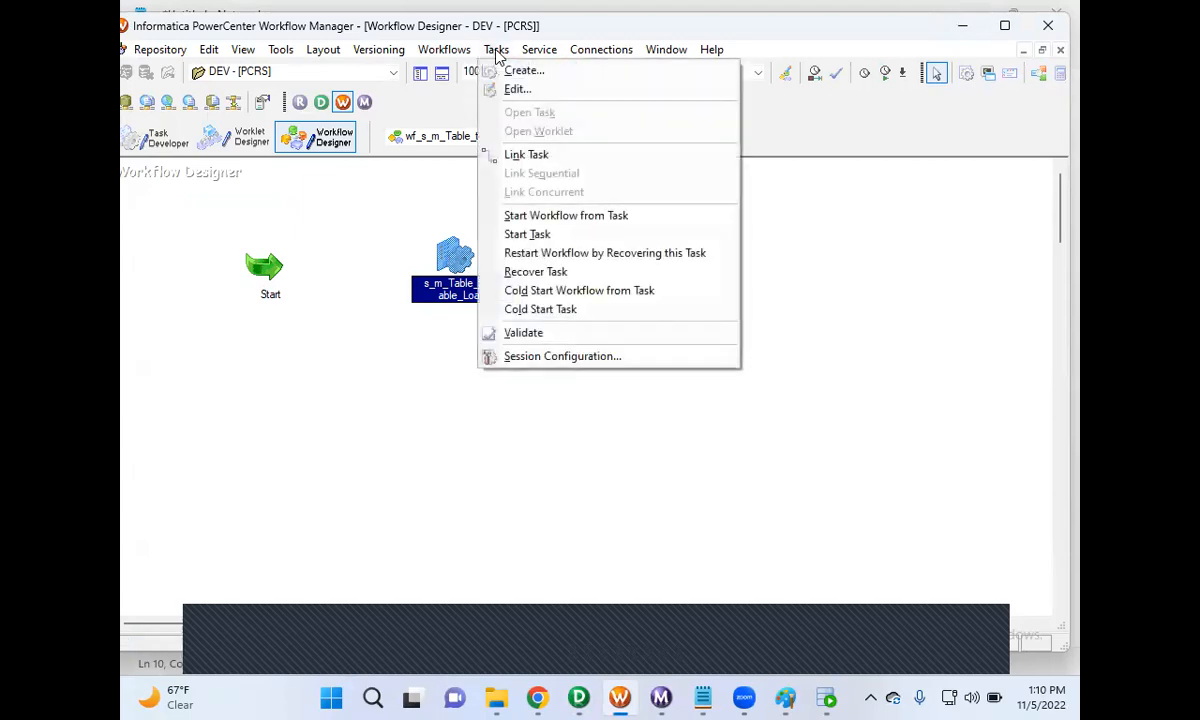
pyautogui.click(527, 155)
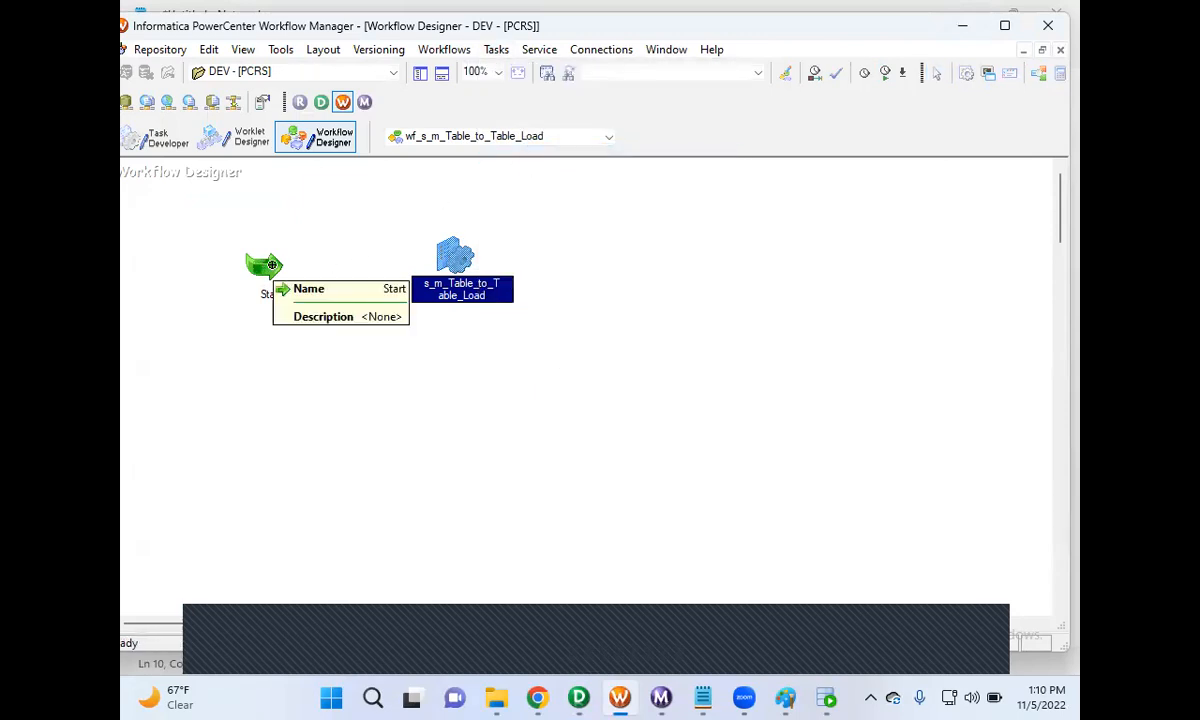
pyautogui.moveTo(424, 254); pyautogui.dragTo(432, 258)
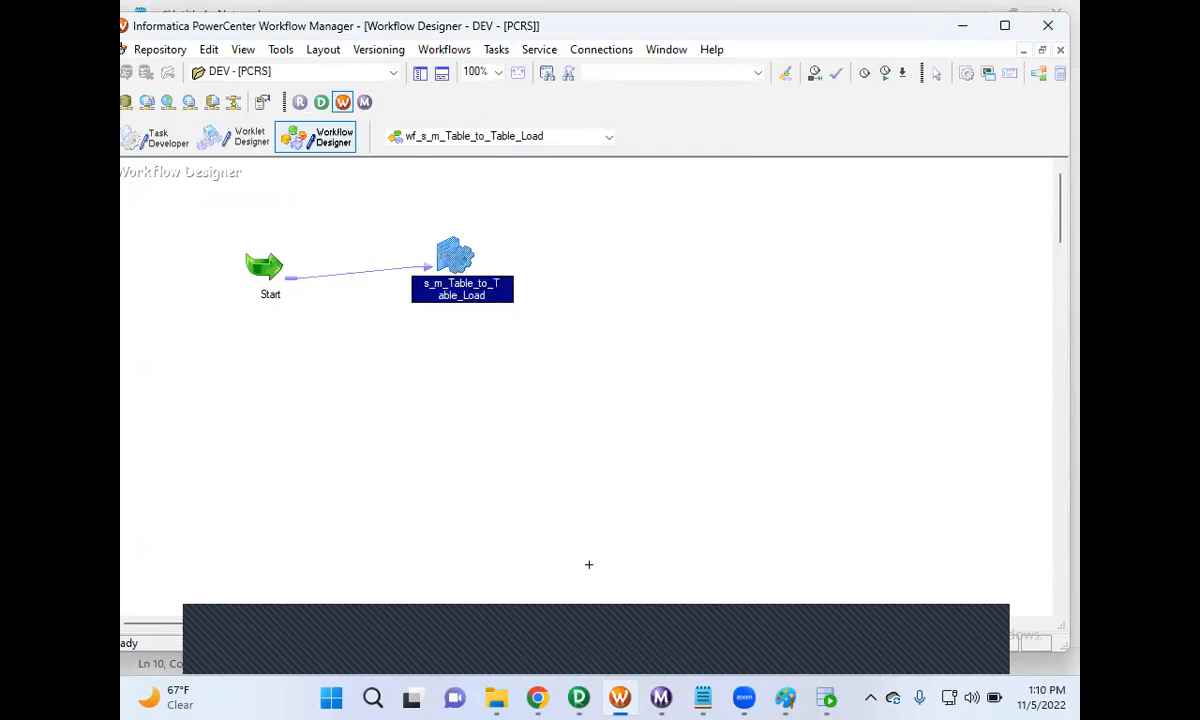
# - Review the session linking and workflow execution items of STEP 2 in the Class1RecordingNotes file, and return to Workflow Manager
pyautogui.moveTo(702, 697)
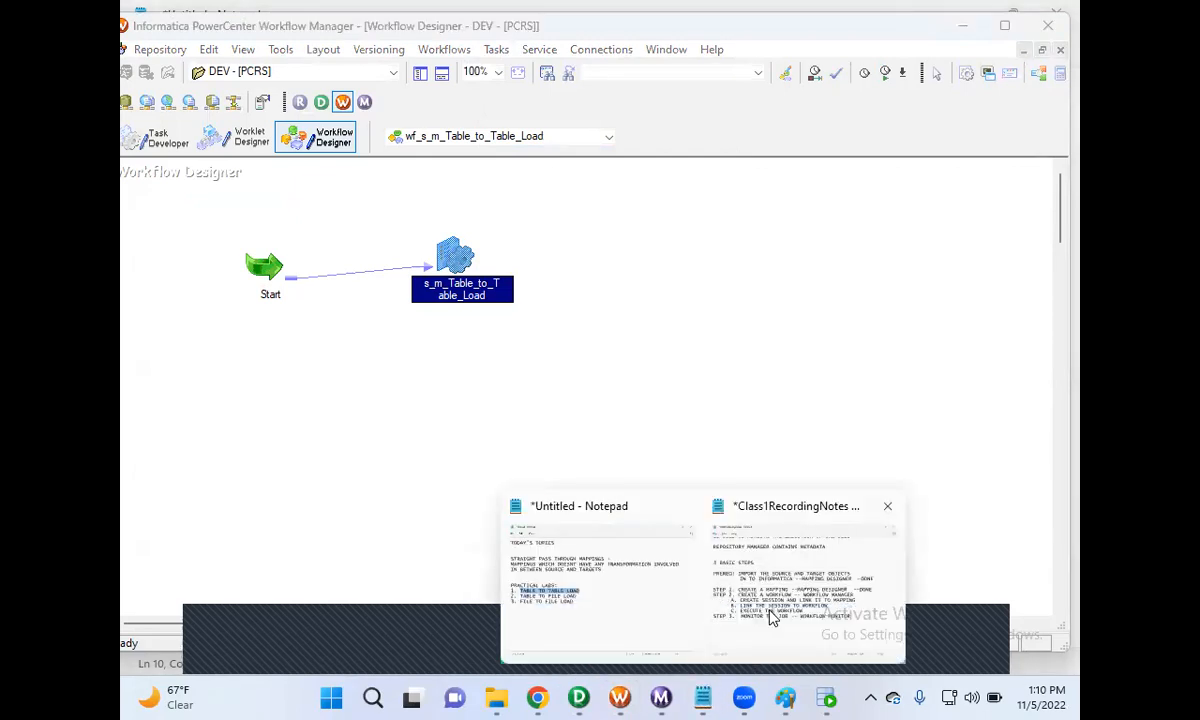
pyautogui.click(772, 619)
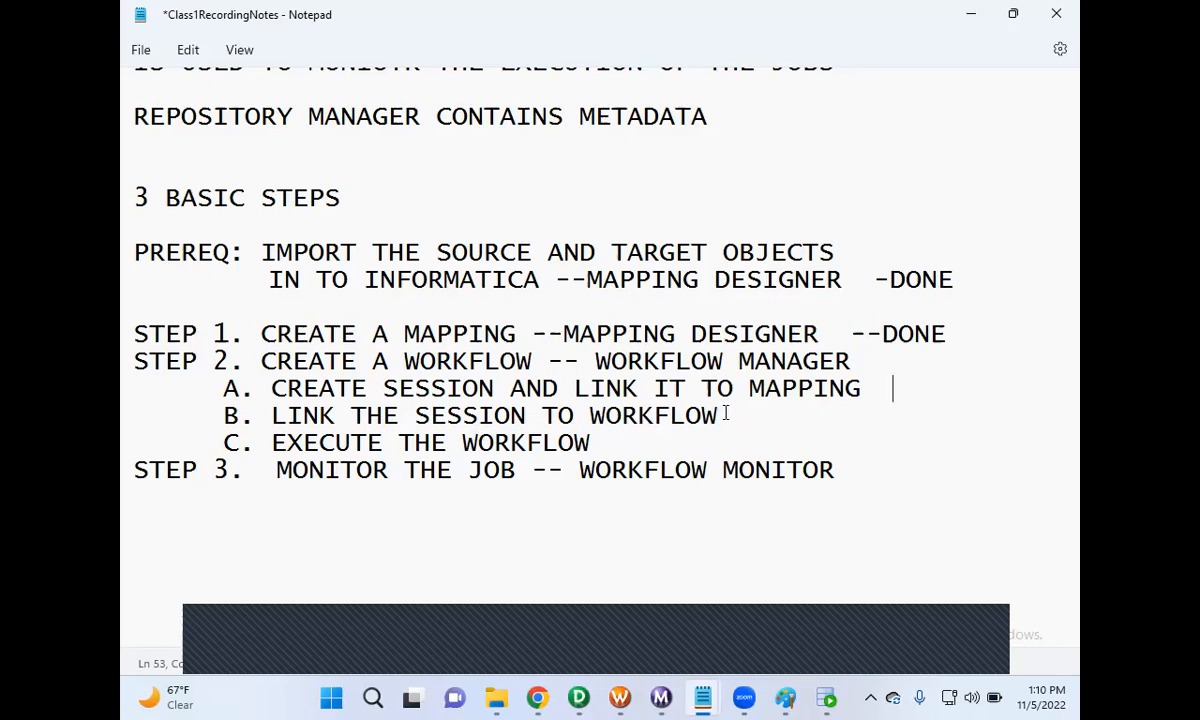
pyautogui.click(970, 18)
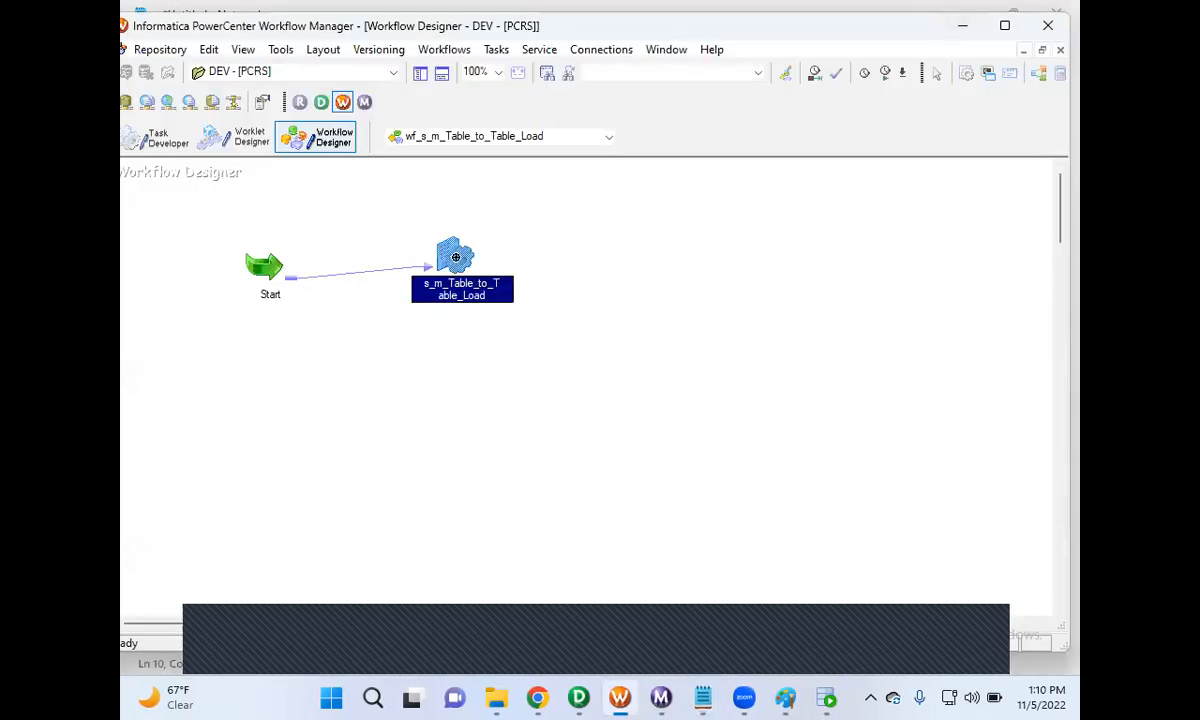
# - Edit the s_m_Table_to_Table_Load session's mapping settings and set the SQ_EMPSRC source connection to Oracle_SRCDB
pyautogui.doubleClick(455, 257)
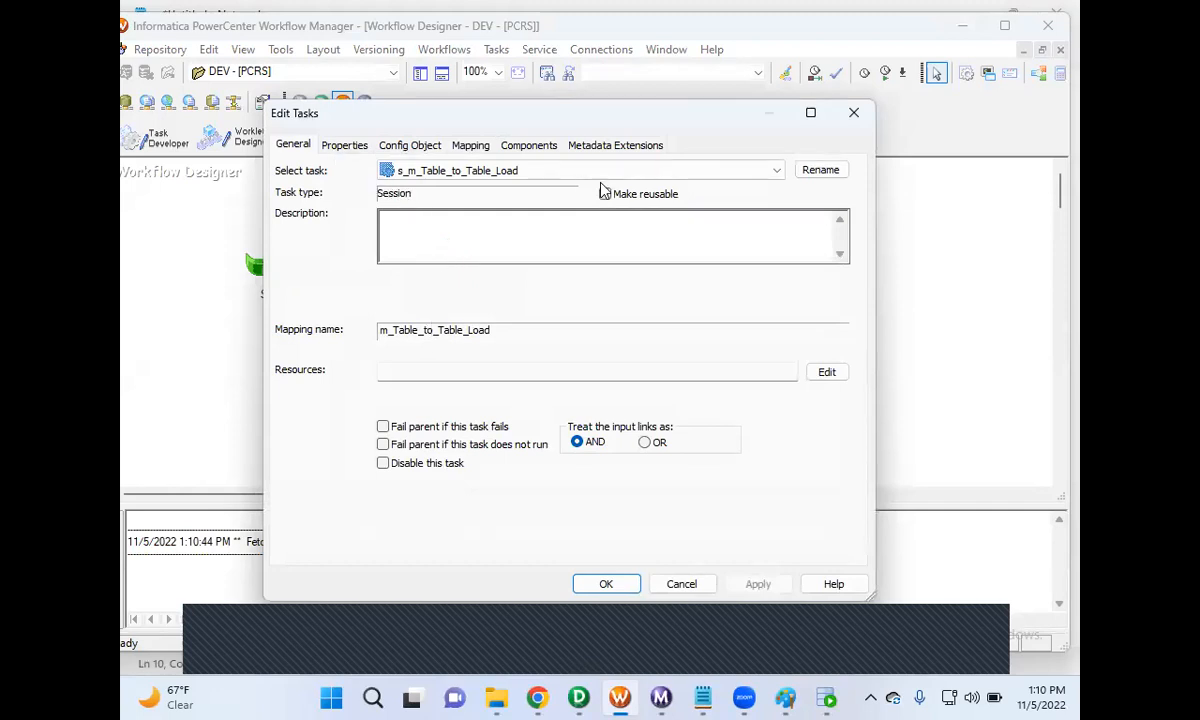
pyautogui.click(472, 148)
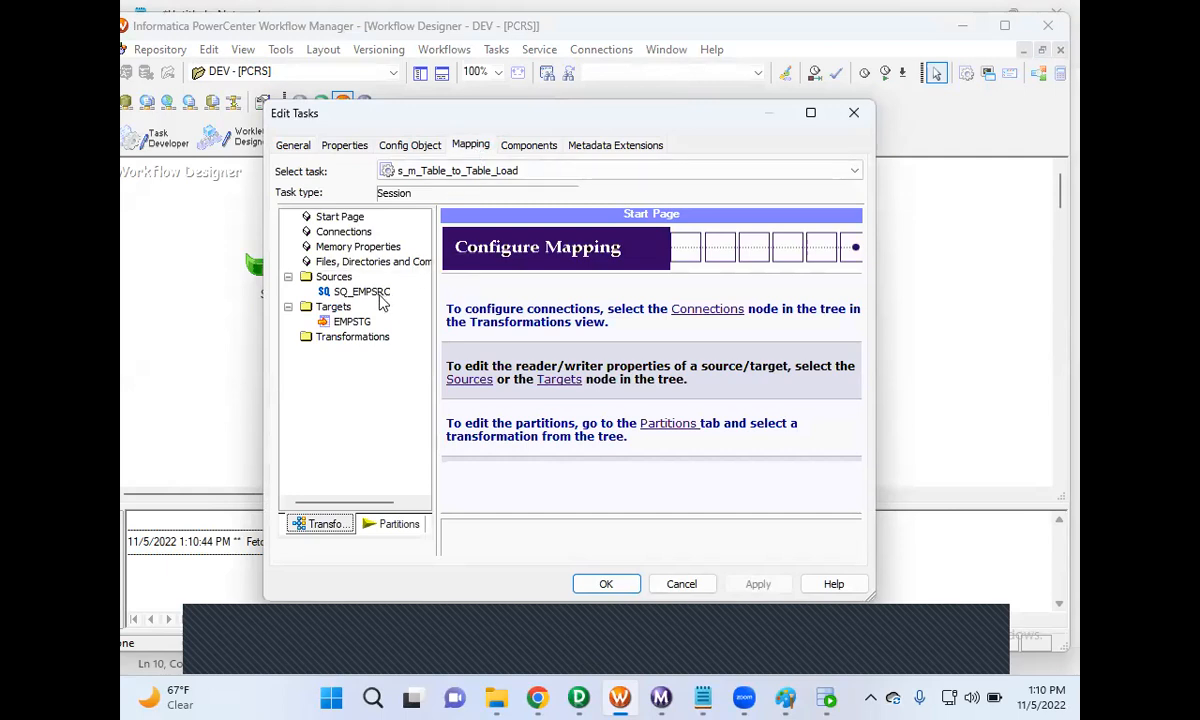
pyautogui.click(378, 294)
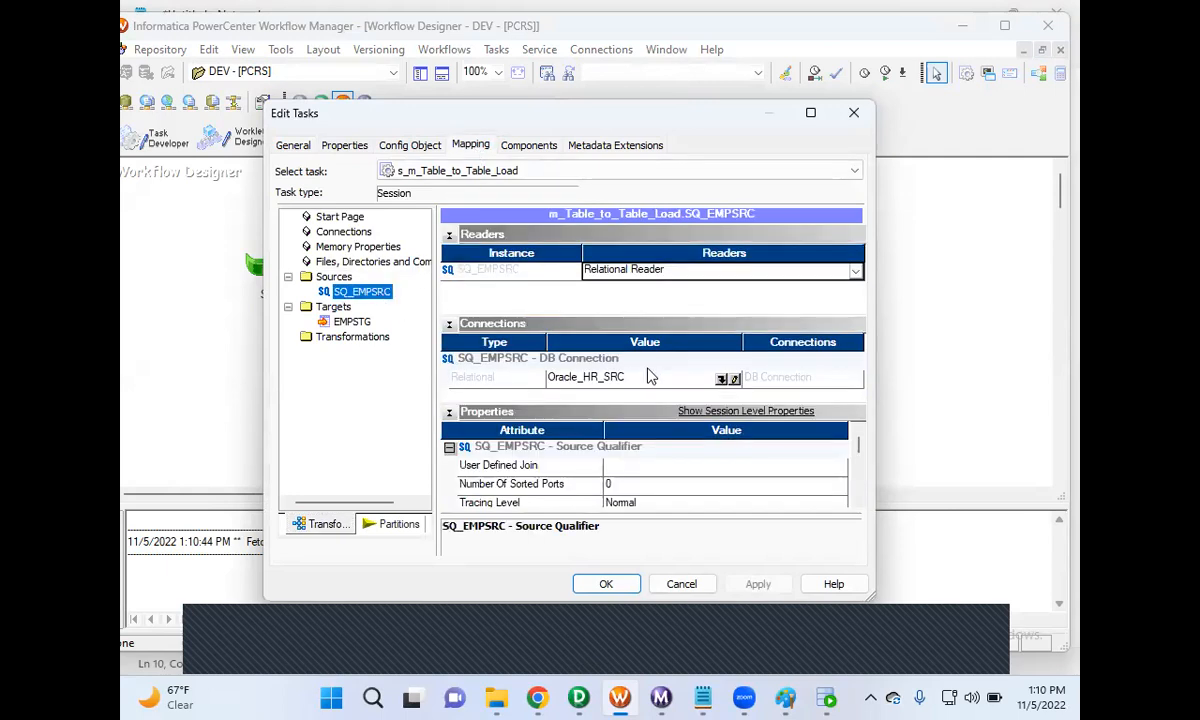
pyautogui.click(721, 380)
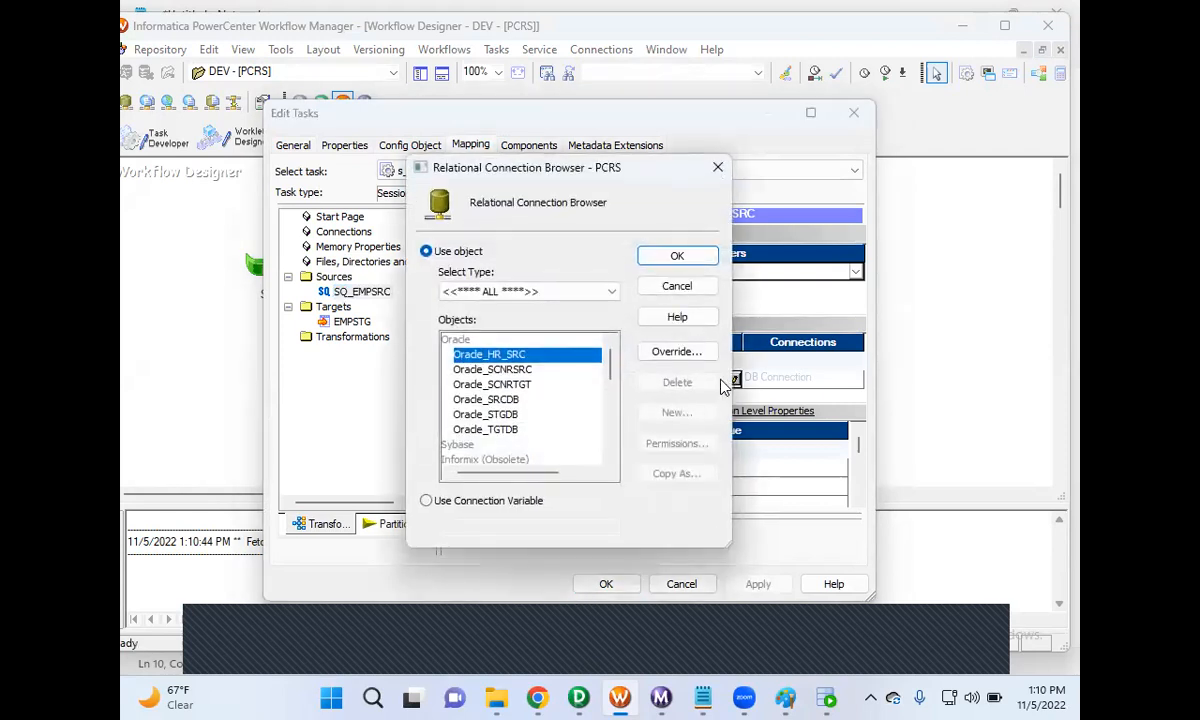
pyautogui.scroll(-2, 613, 380)
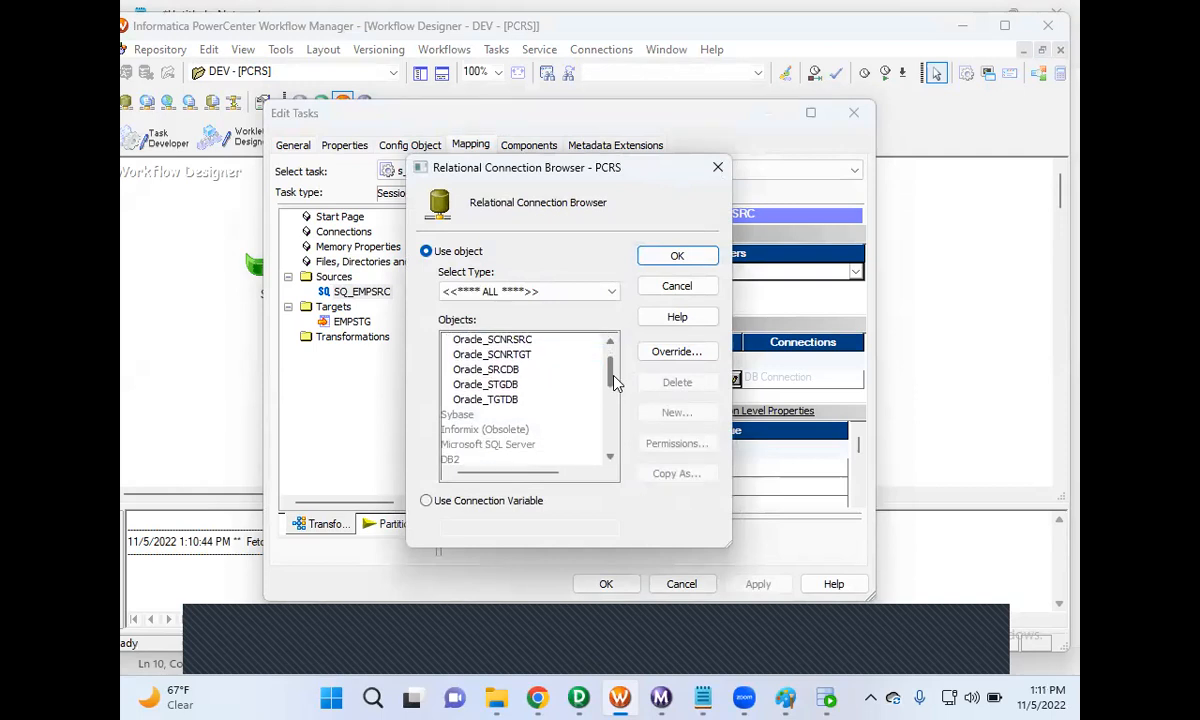
pyautogui.scroll(1, 615, 381)
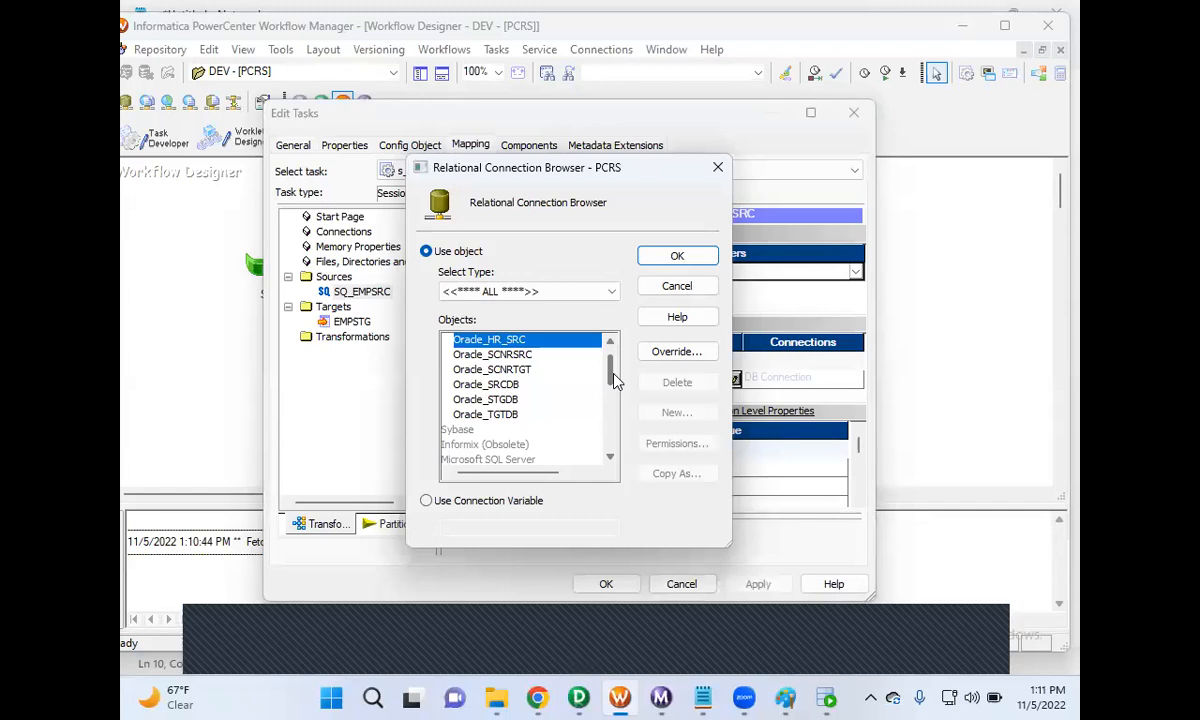
pyautogui.click(512, 387)
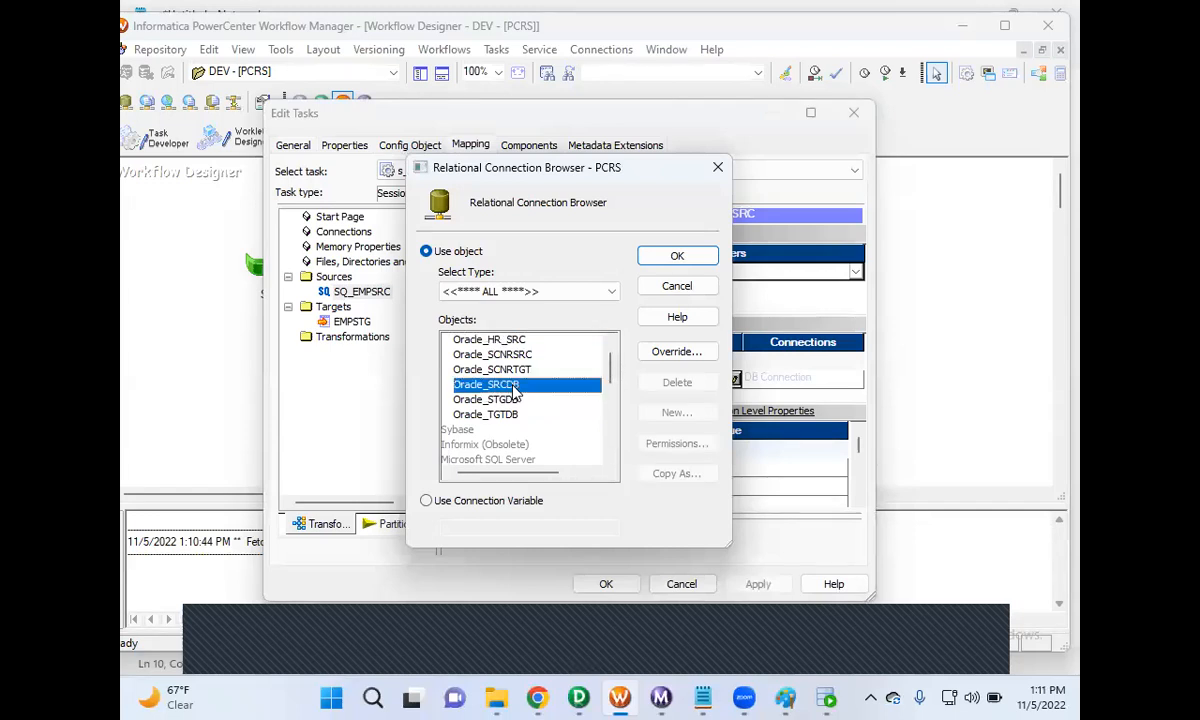
pyautogui.click(672, 256)
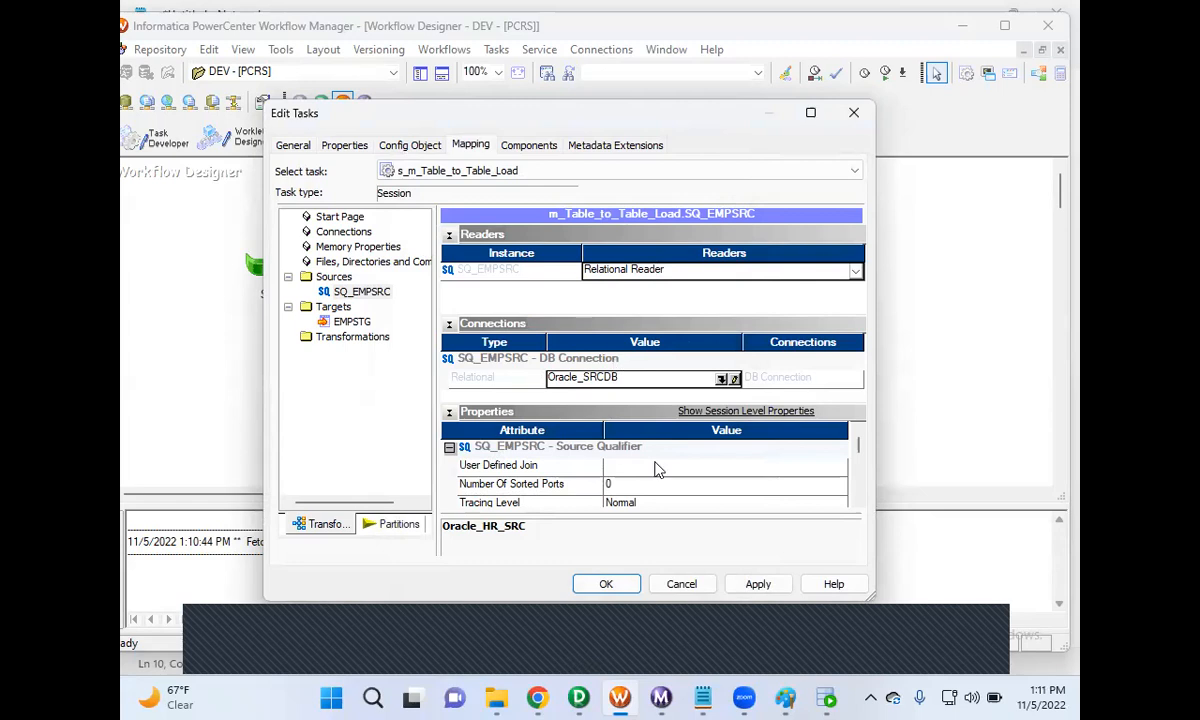
# - Set the EMPSTG target's relational connection to Oracle_STGDB in the session's mapping settings
pyautogui.scroll(-1, 731, 470)
pyautogui.scroll(-2, 718, 504)
pyautogui.scroll(4, 720, 505)
pyautogui.click(352, 322)
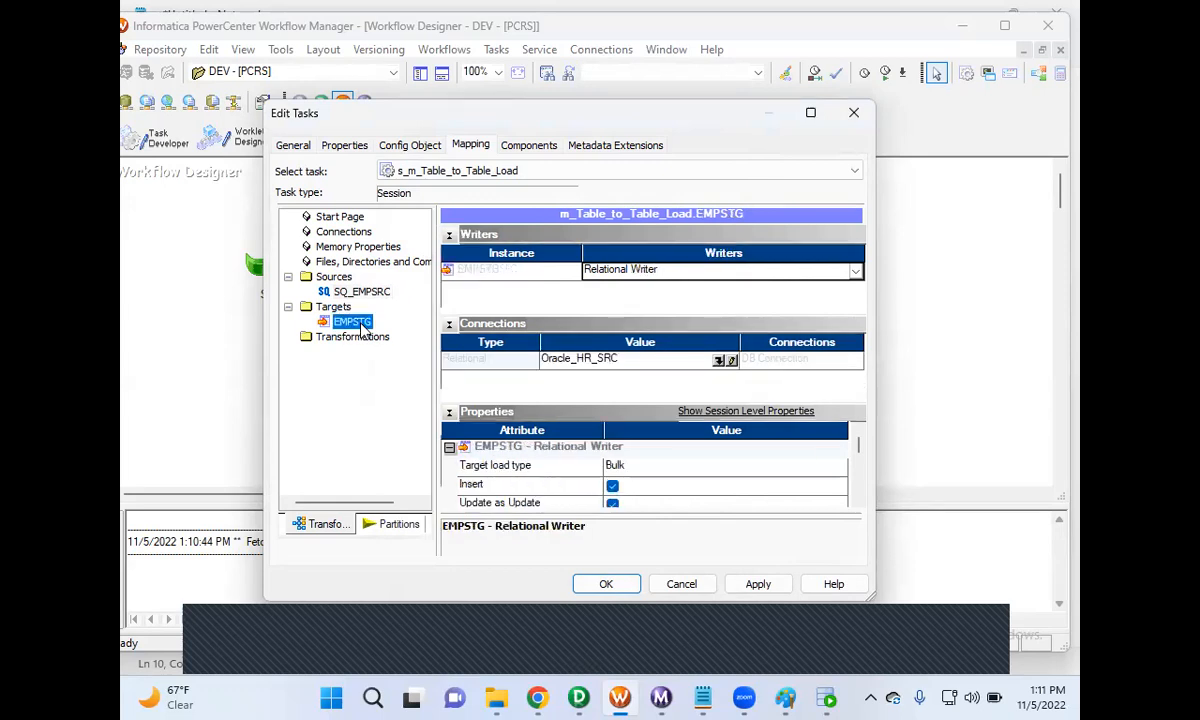
pyautogui.click(720, 361)
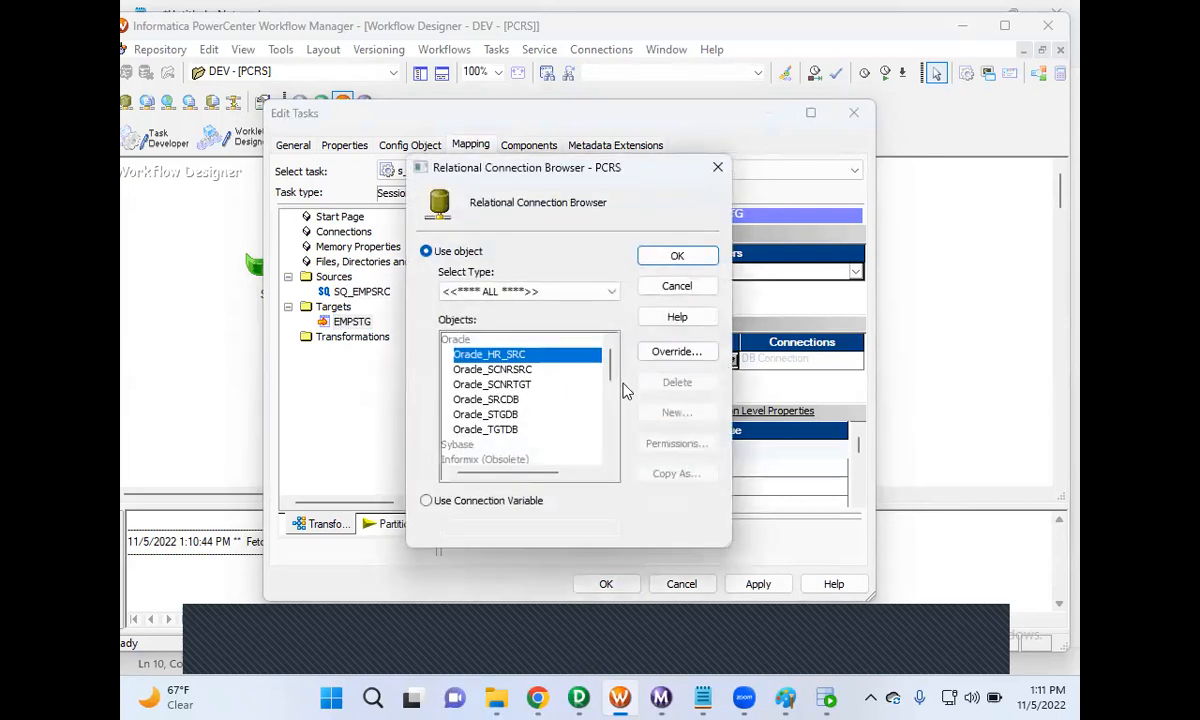
pyautogui.click(502, 419)
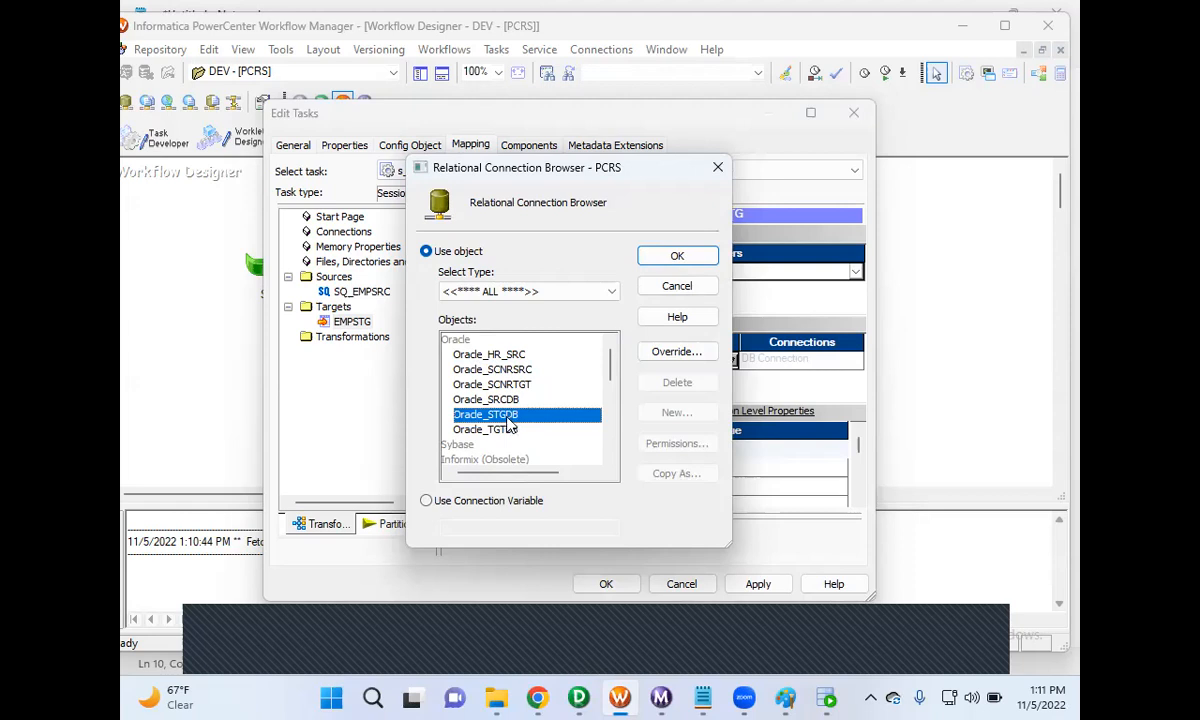
pyautogui.click(677, 256)
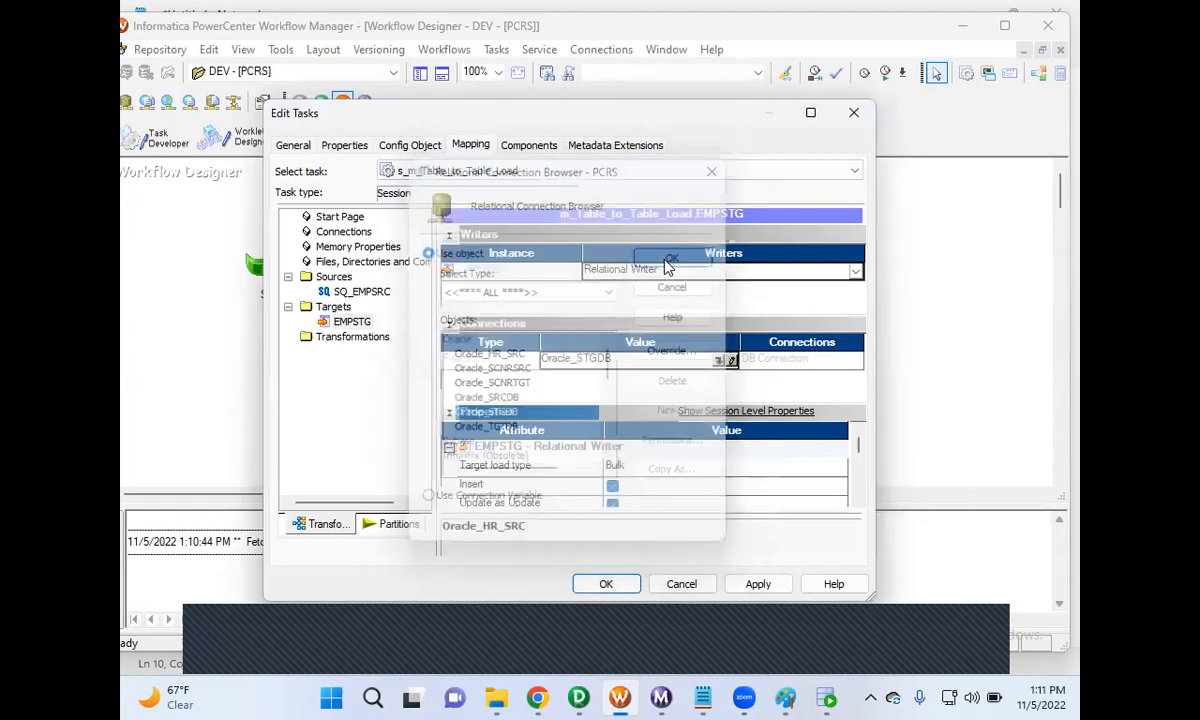
# - Compare the SQ_EMPSRC and EMPSTG connection settings and apply the changes to the s_m_Table_to_Table_Load session
pyautogui.click(360, 291)
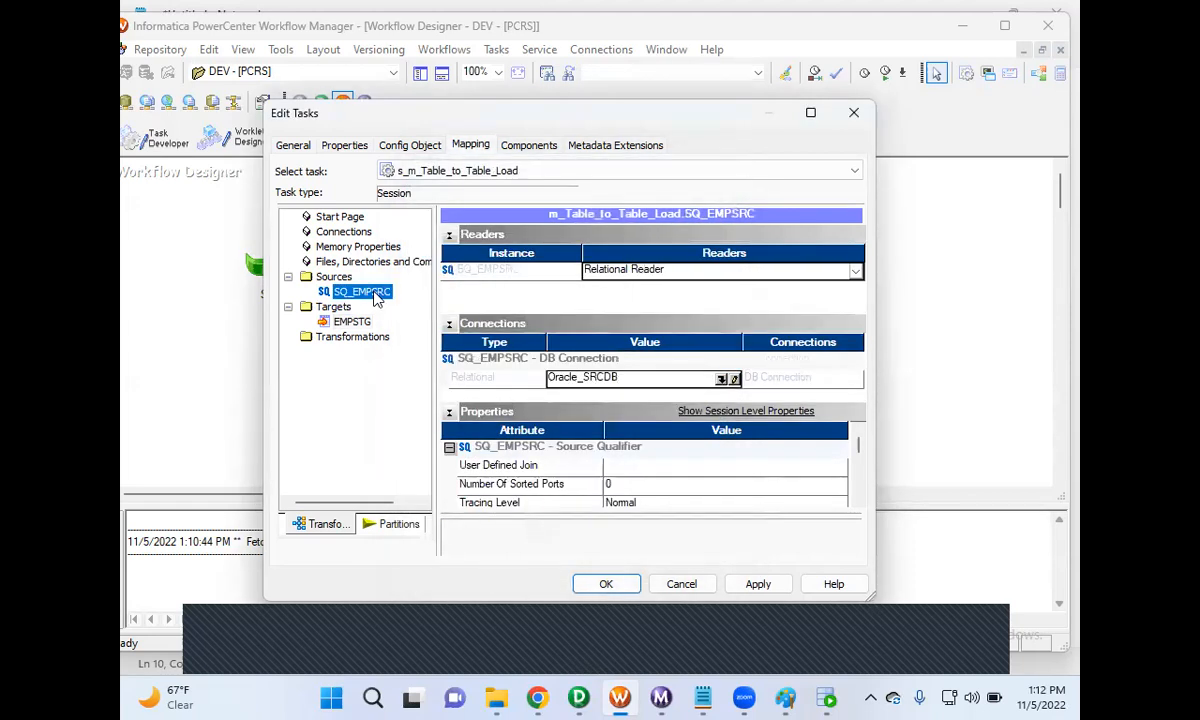
pyautogui.click(358, 322)
pyautogui.click(362, 291)
pyautogui.click(352, 321)
pyautogui.click(362, 292)
pyautogui.click(352, 321)
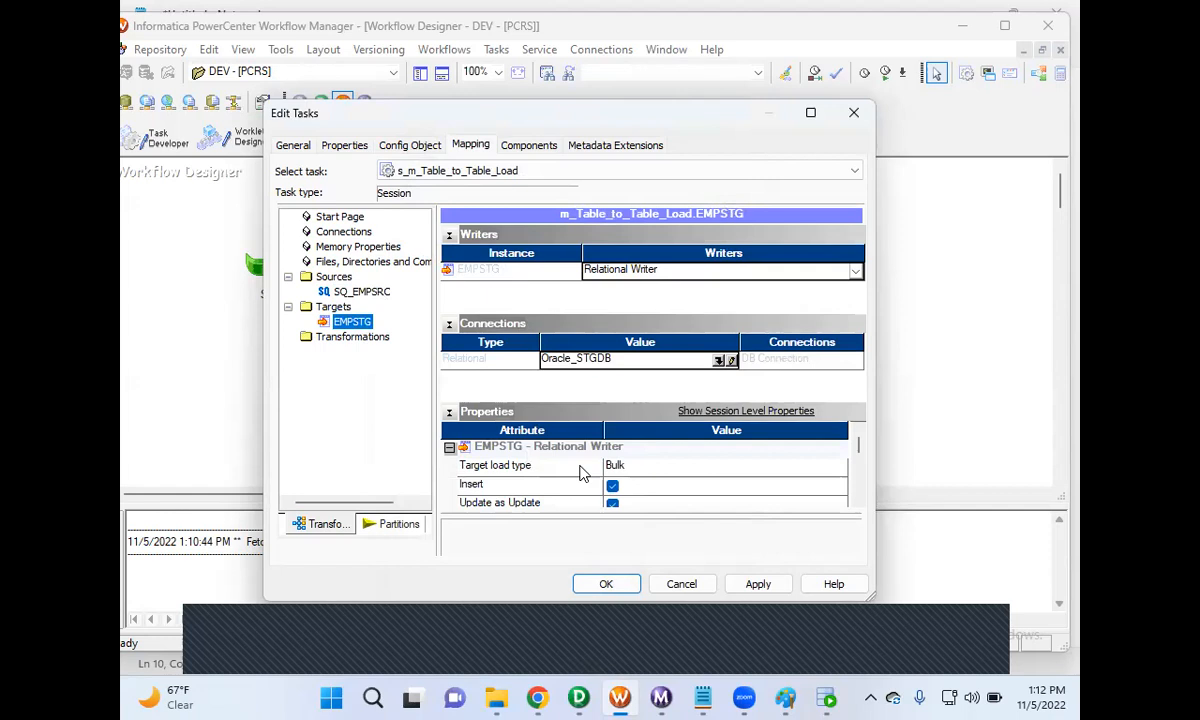
pyautogui.click(758, 585)
pyautogui.click(606, 584)
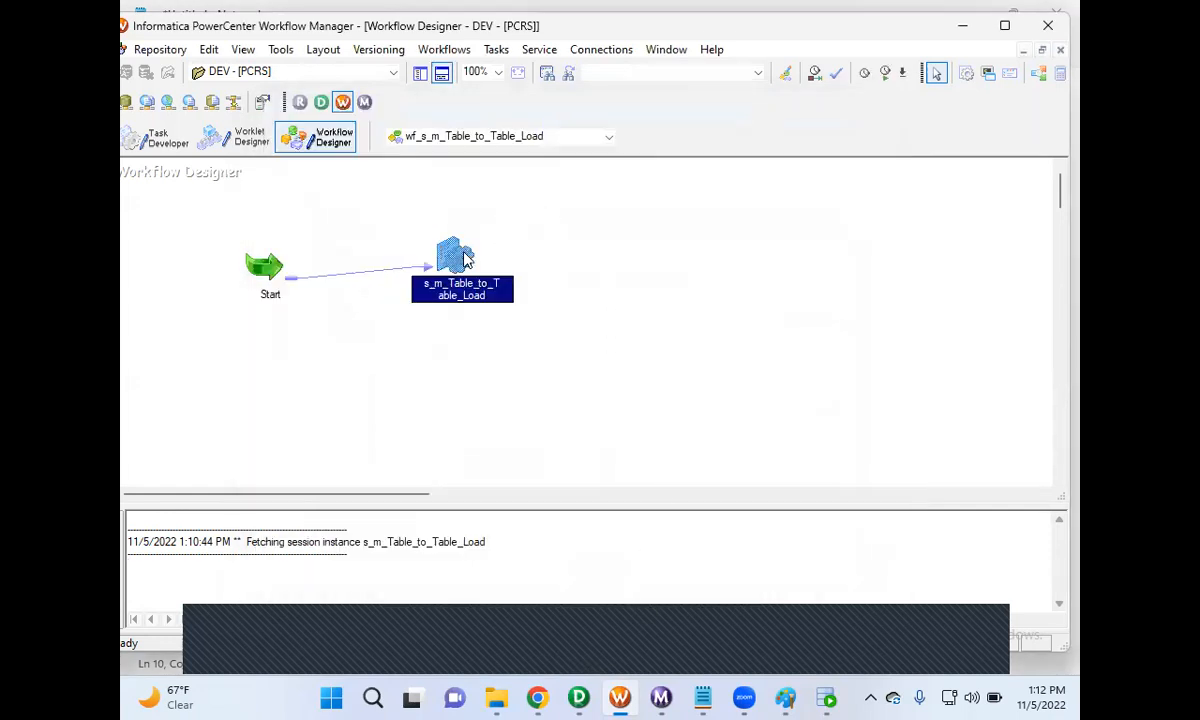
pyautogui.doubleClick(464, 258)
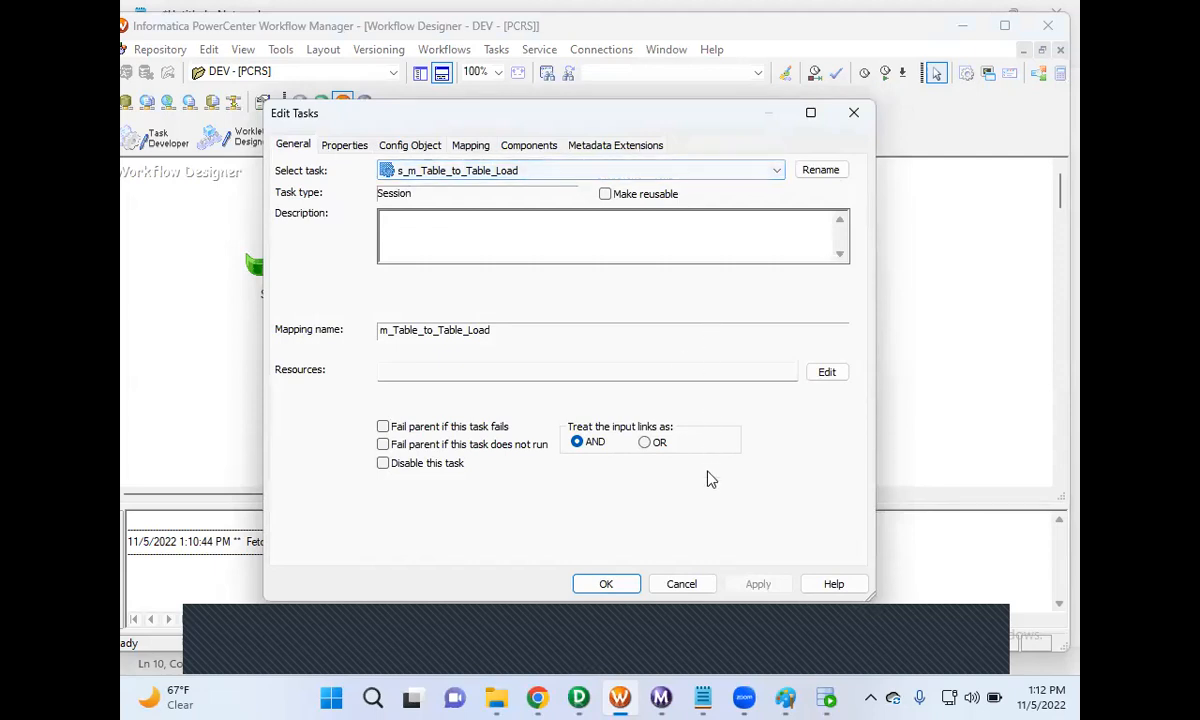
pyautogui.click(606, 584)
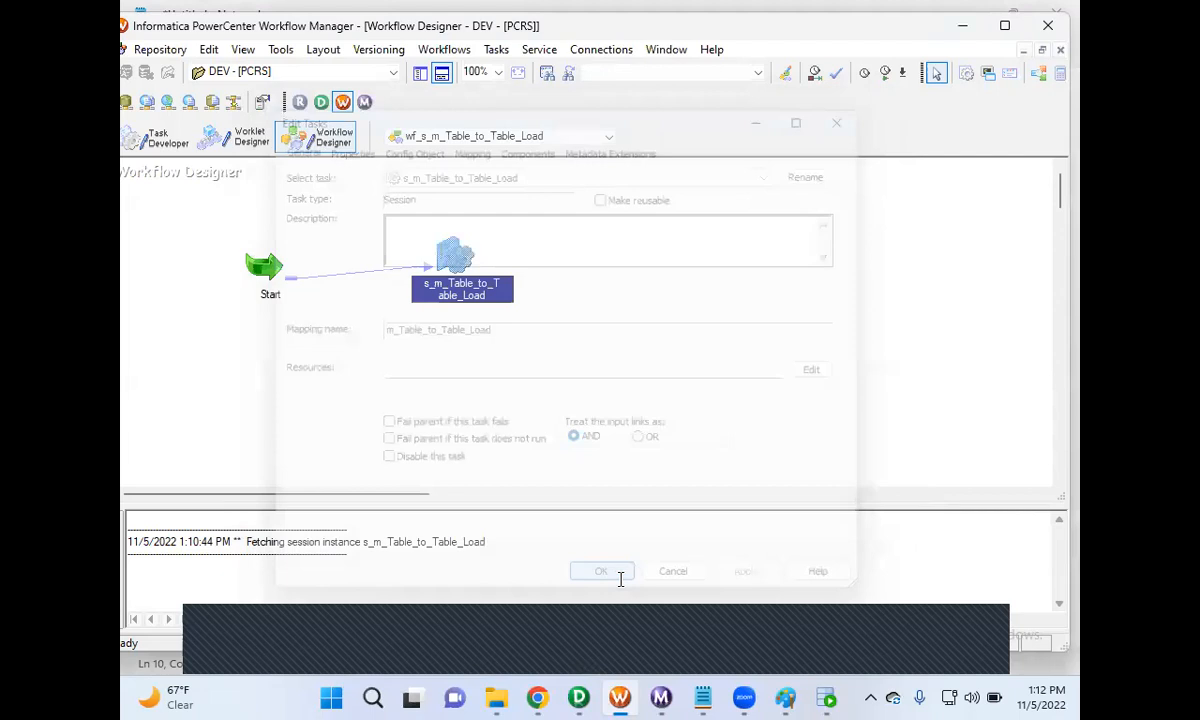
# - Save the wf_s_m_Table_to_Table_Load workflow to the repository and highlight its validation line in the output
pyautogui.doubleClick(600, 28)
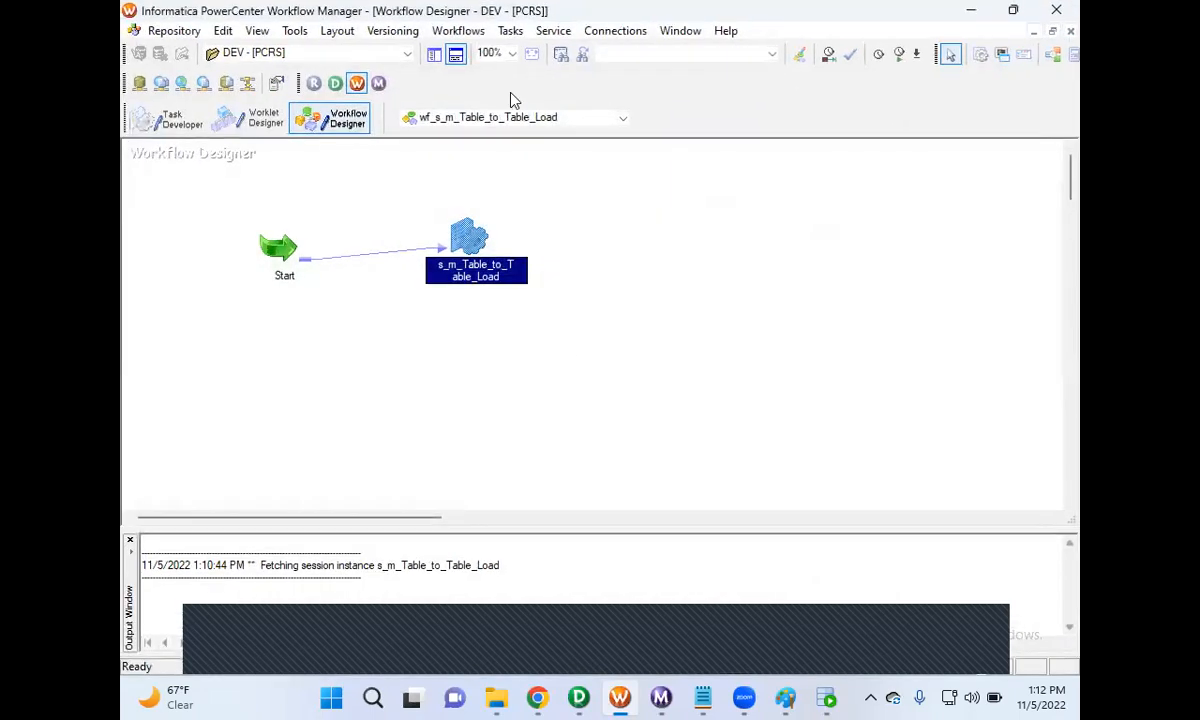
pyautogui.click(172, 30)
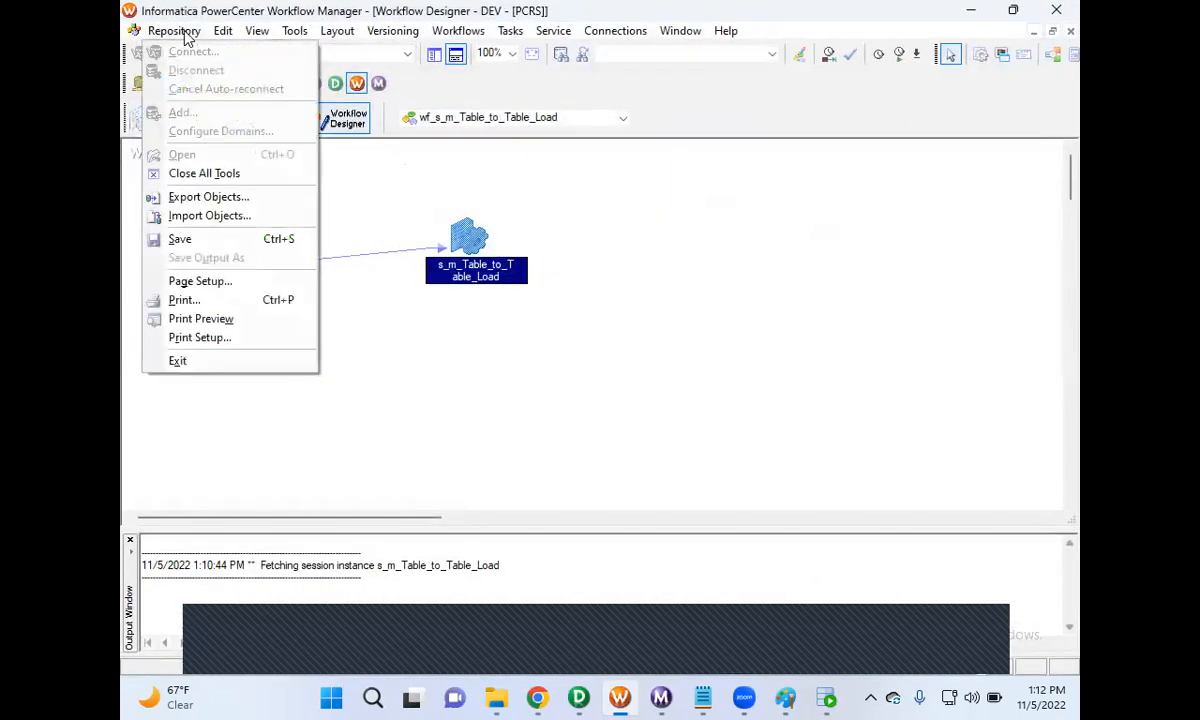
pyautogui.click(194, 238)
pyautogui.moveTo(402, 566); pyautogui.dragTo(160, 566)
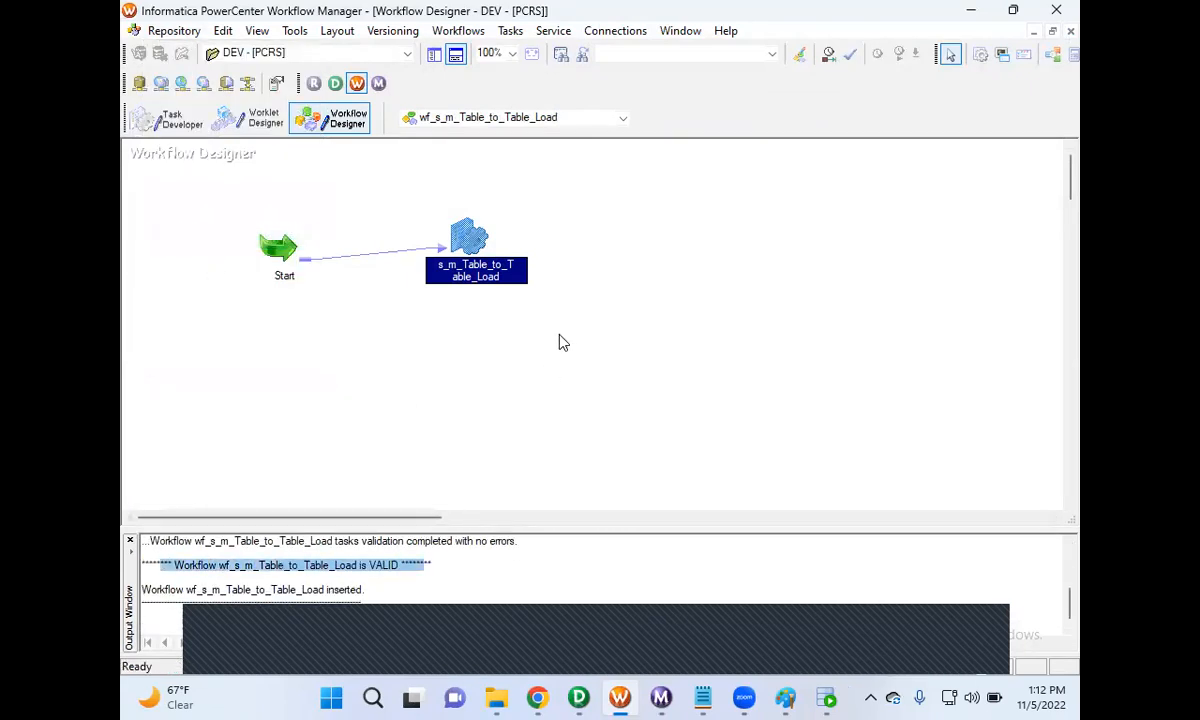
# - Review the EXECUTE THE WORKFLOW item of STEP 2 in the Class1RecordingNotes file and return to Workflow Manager
pyautogui.moveTo(703, 697)
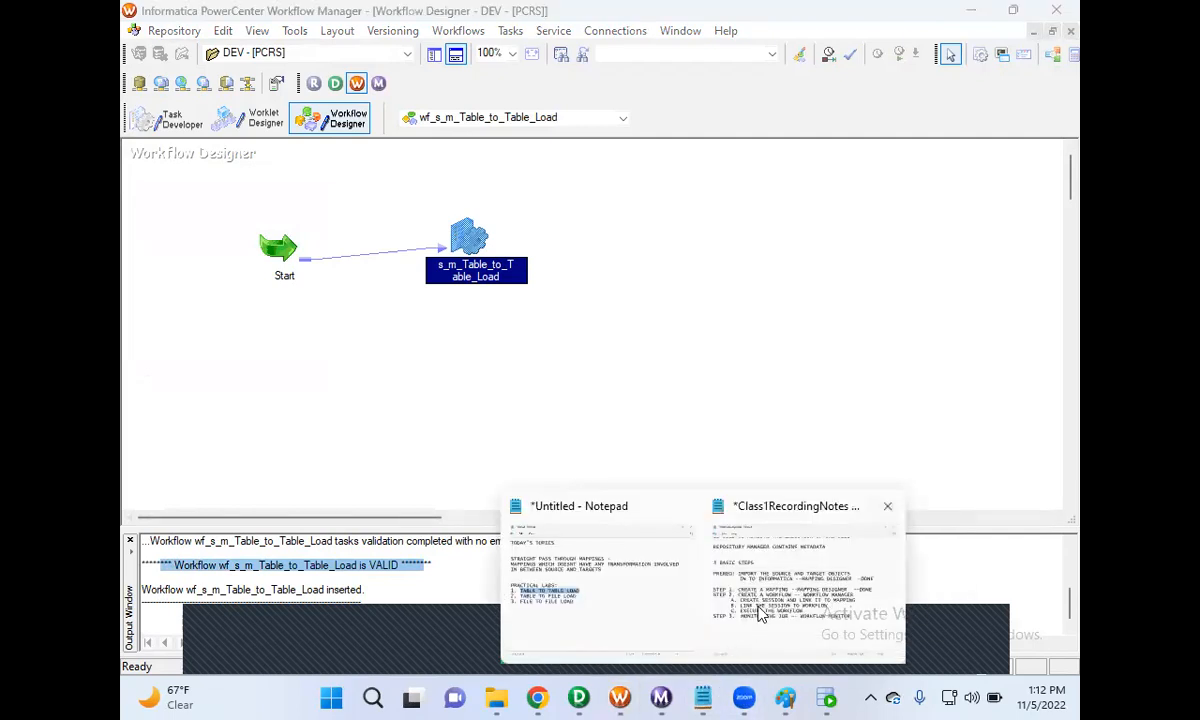
pyautogui.click(750, 637)
pyautogui.moveTo(273, 442); pyautogui.dragTo(603, 437)
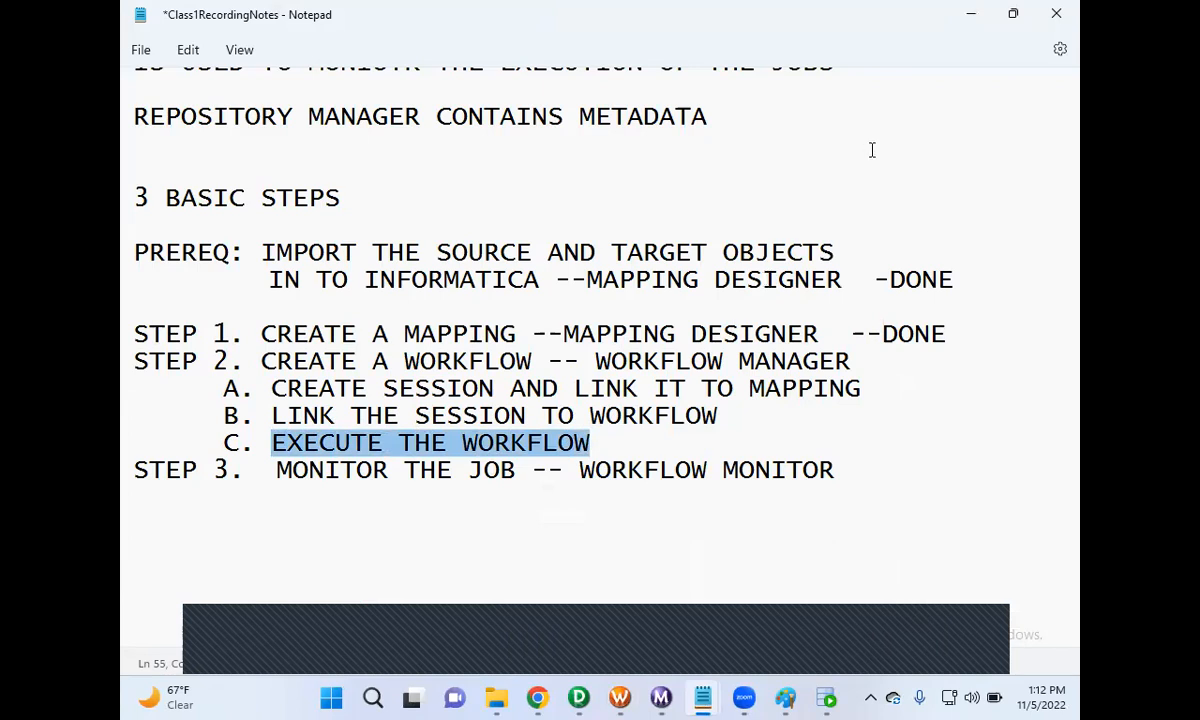
pyautogui.click(970, 13)
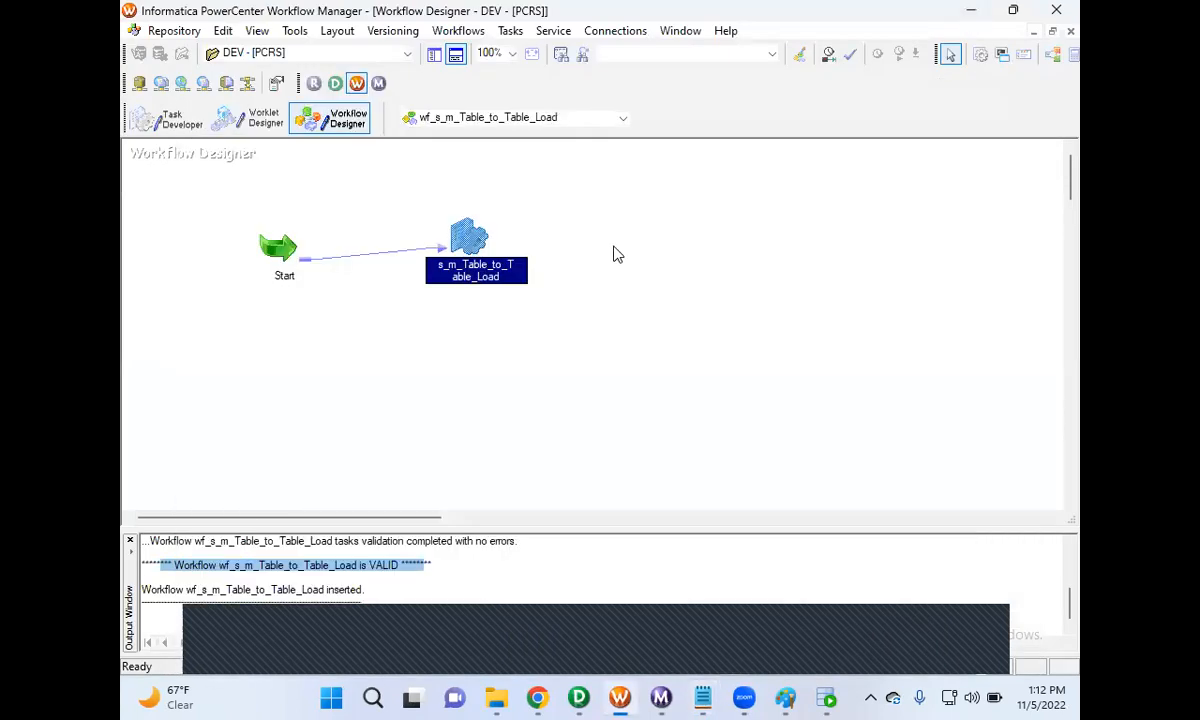
pyautogui.rightClick(617, 255)
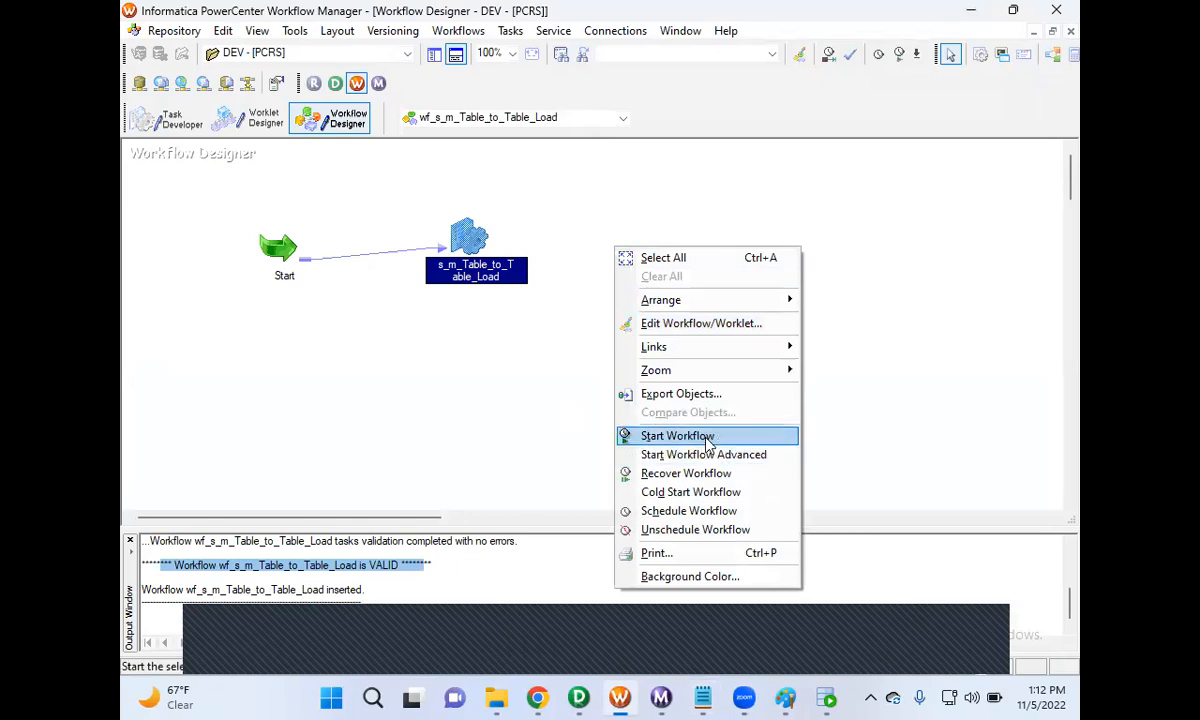
pyautogui.click(538, 357)
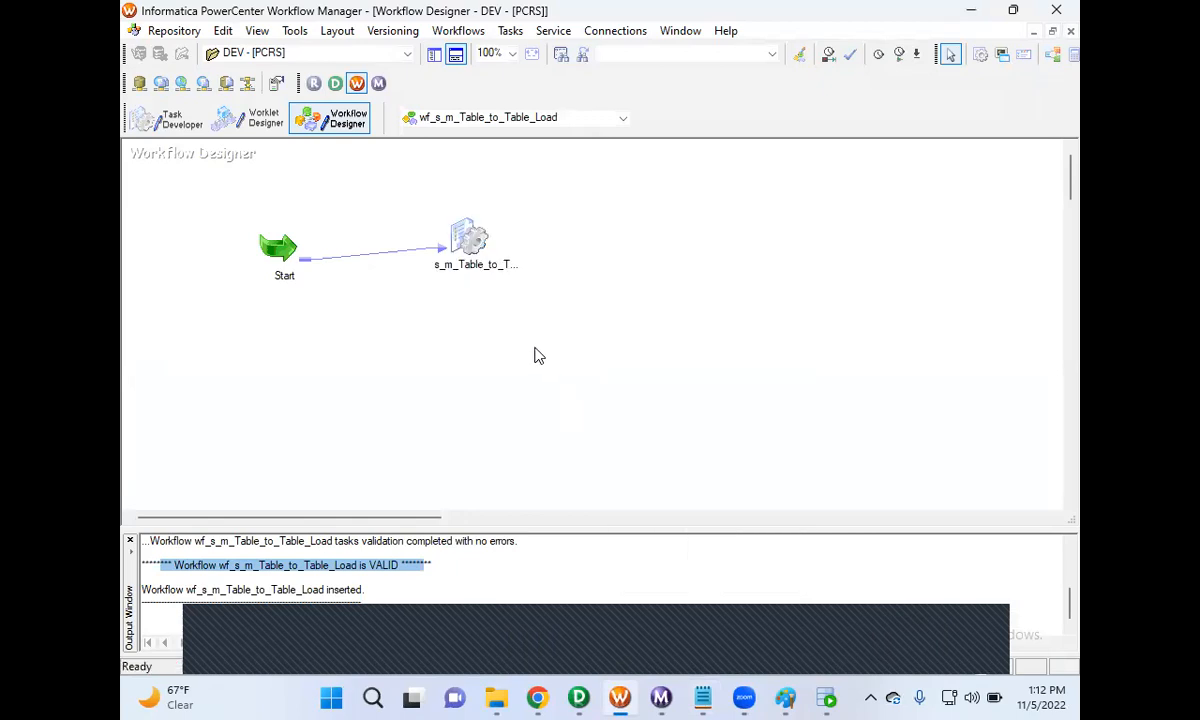
pyautogui.rightClick(681, 242)
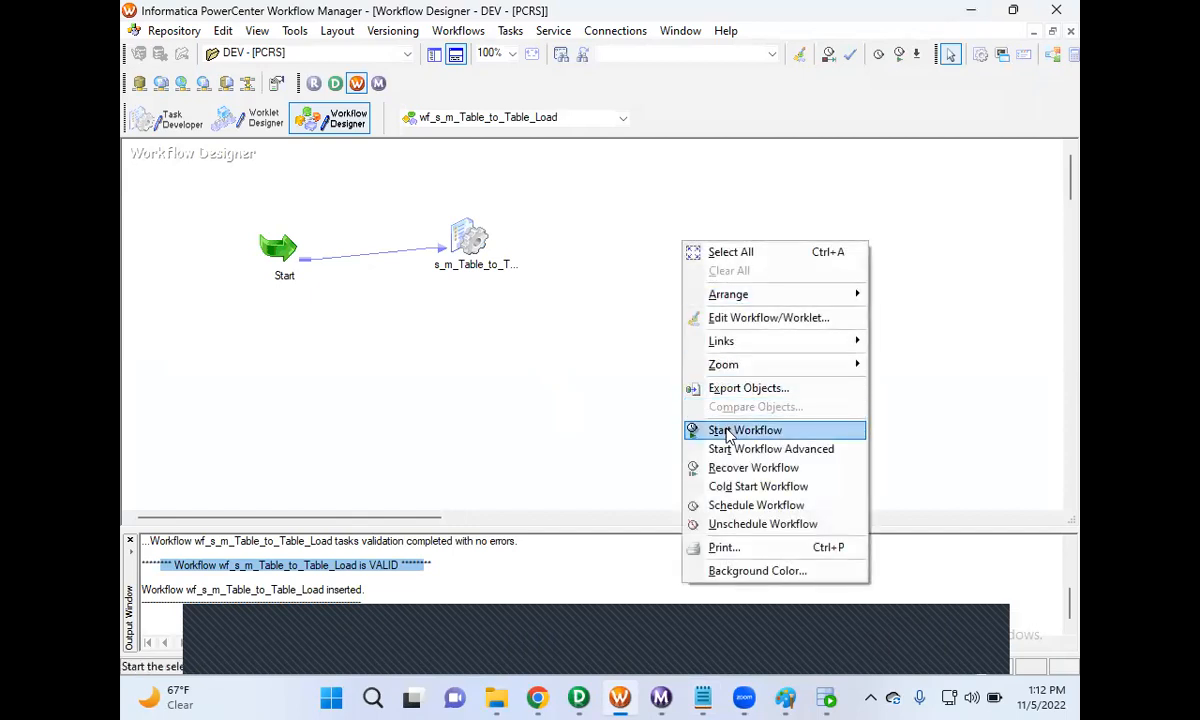
pyautogui.click(590, 415)
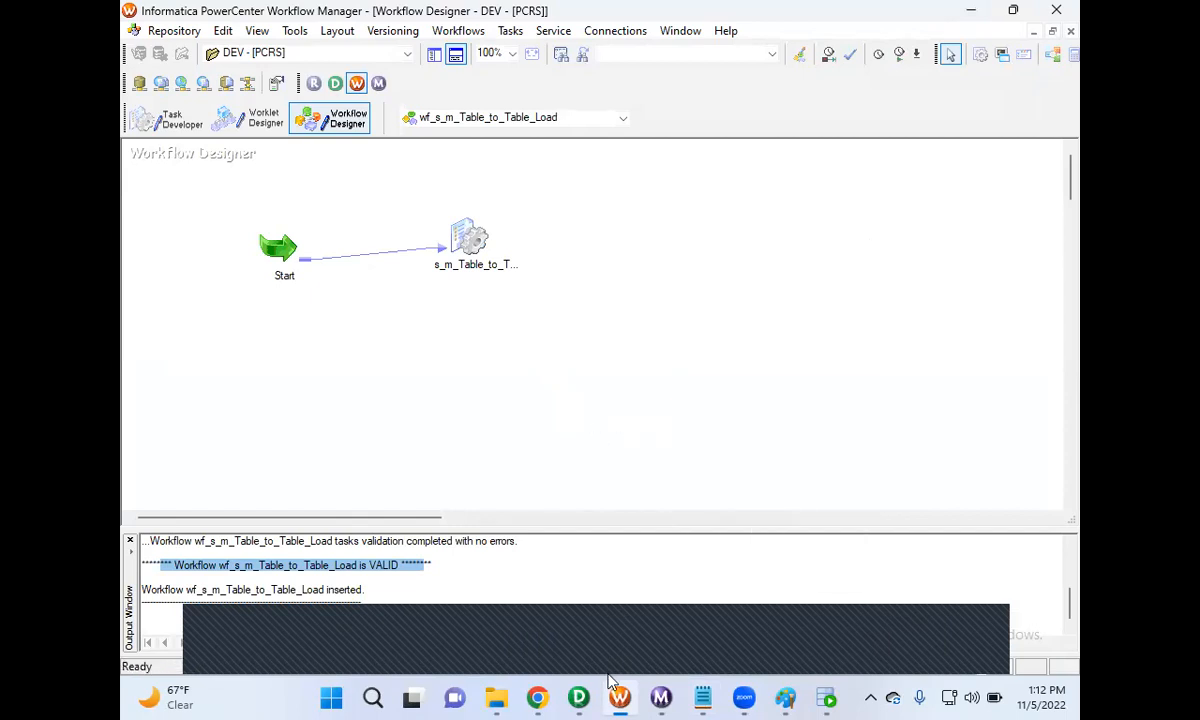
# - Switch to Oracle SQL Developer and run SELECT * FROM EMPSTG in the STGDB worksheet
pyautogui.click(578, 697)
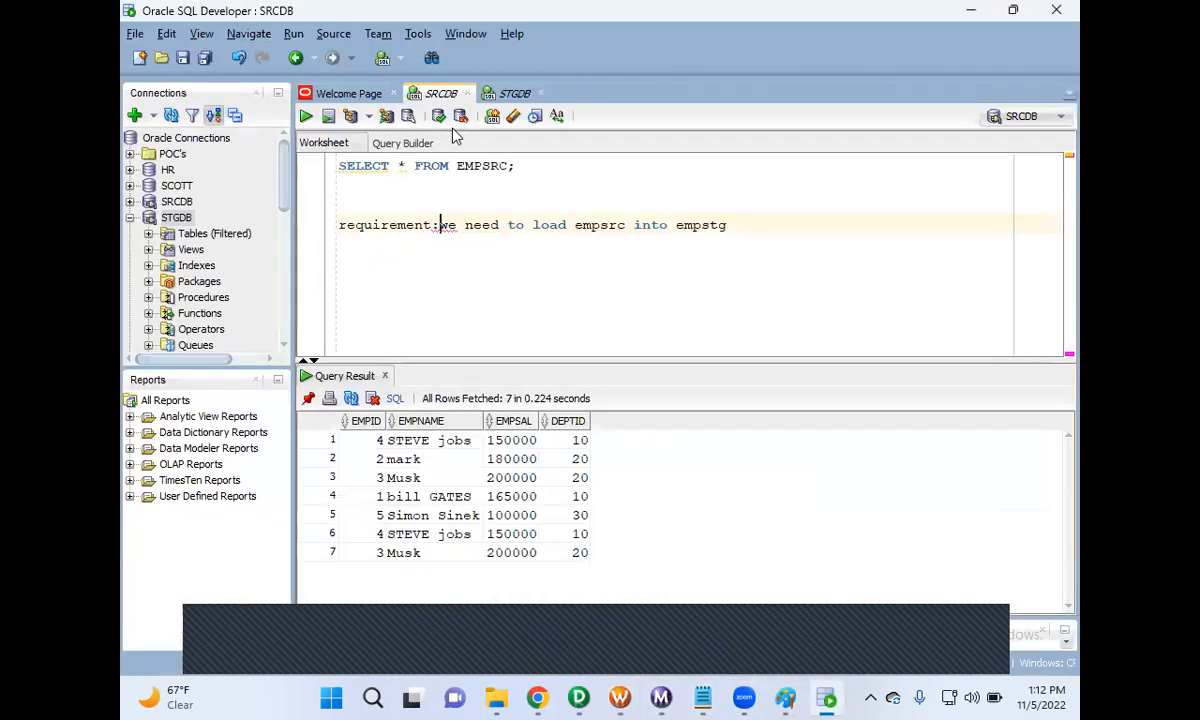
pyautogui.click(510, 93)
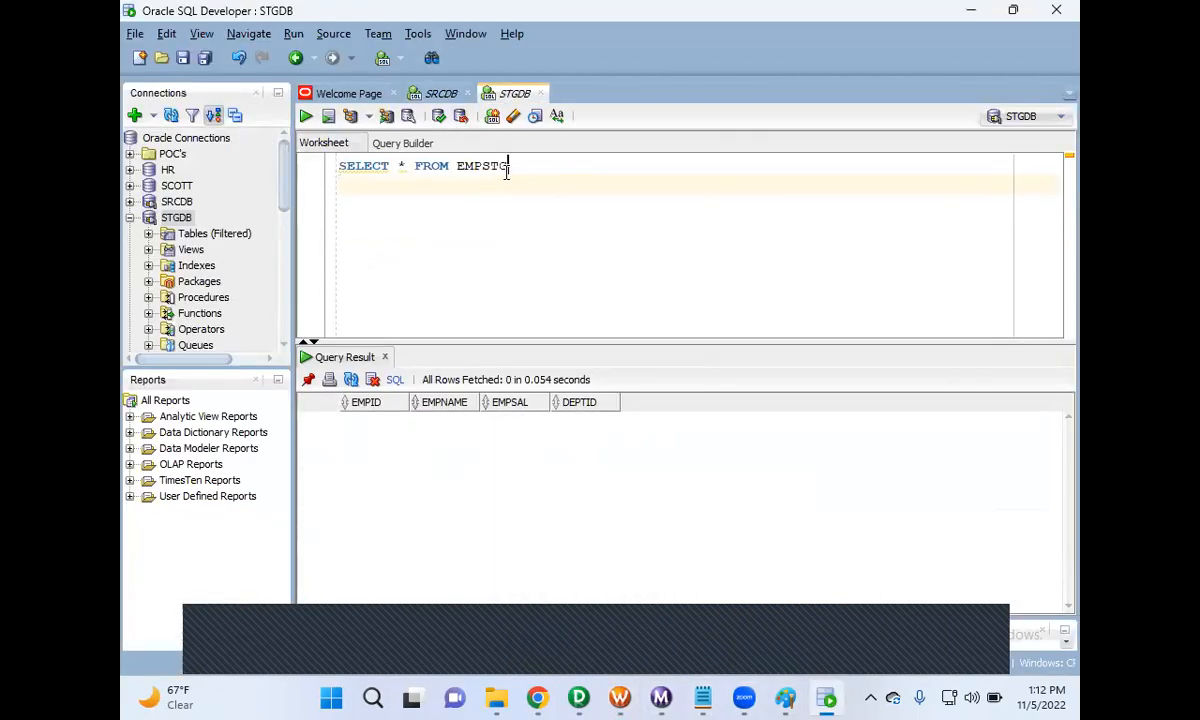
pyautogui.moveTo(509, 166); pyautogui.dragTo(305, 168)
pyautogui.click(305, 116)
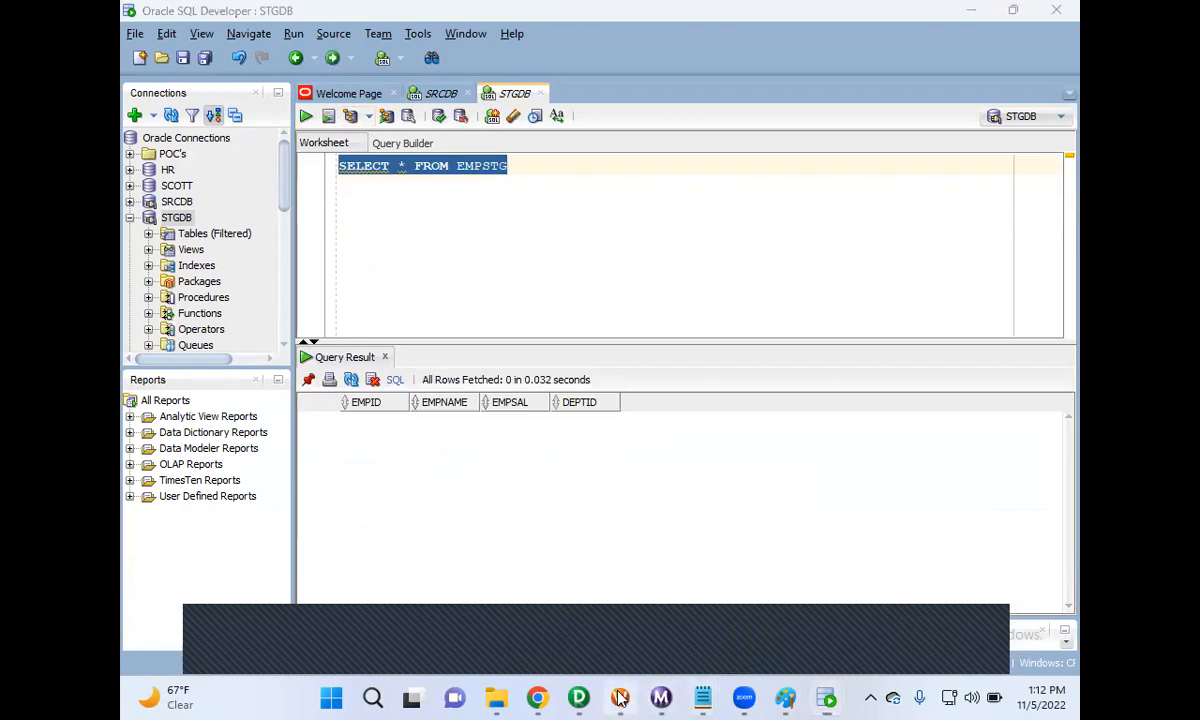
# - Return to Workflow Manager and start the wf_s_m_Table_to_Table_Load workflow
pyautogui.click(580, 652)
pyautogui.rightClick(551, 339)
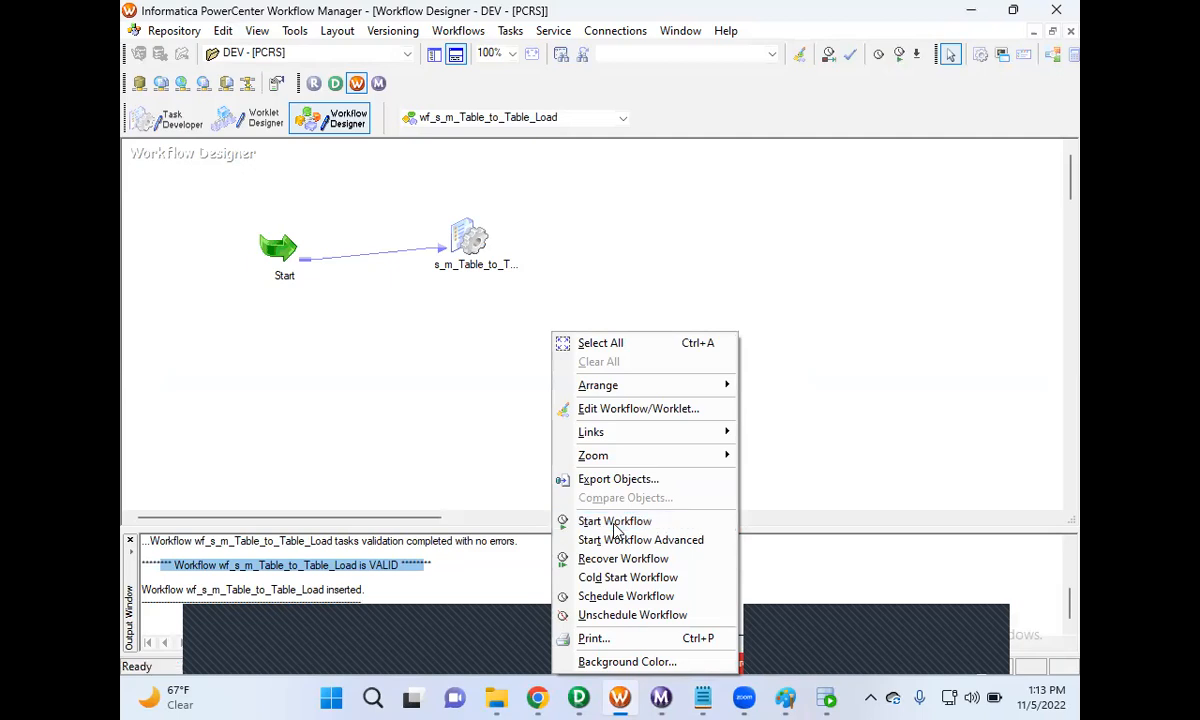
pyautogui.click(615, 524)
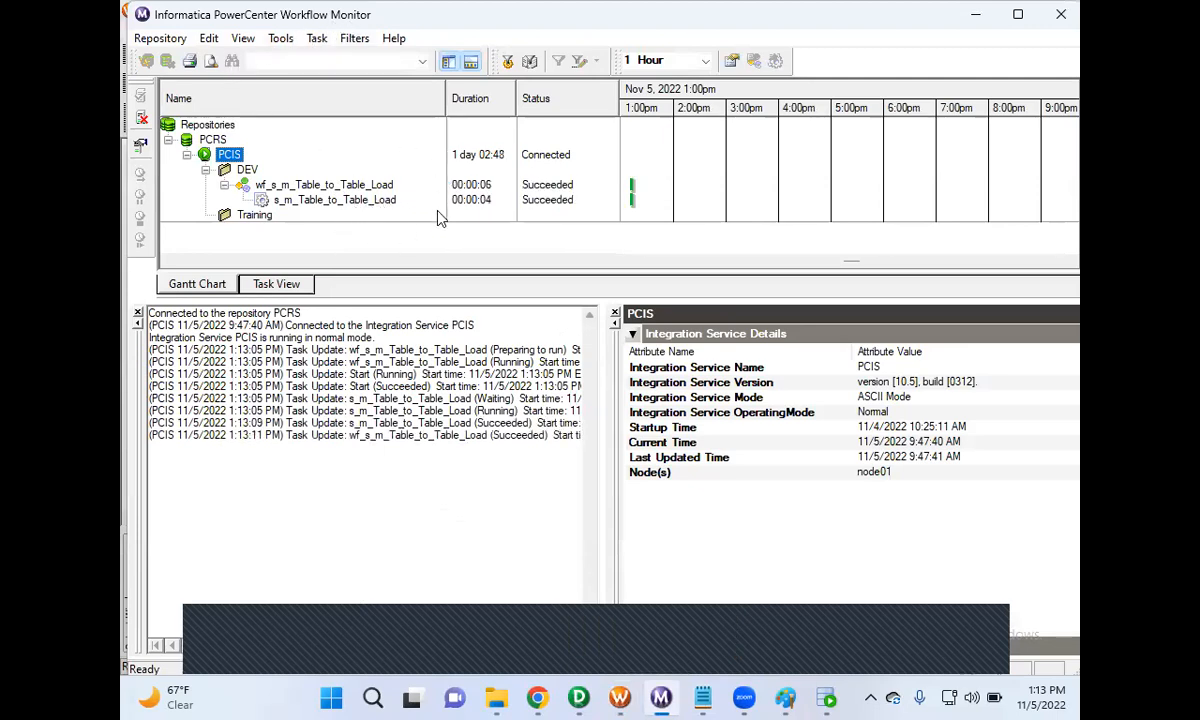
# - Get the run properties of the s_m_Table_to_Table_Load session in Workflow Monitor and examine the SQ_EMPSRC and EMPSTG row statistics
pyautogui.click(388, 203)
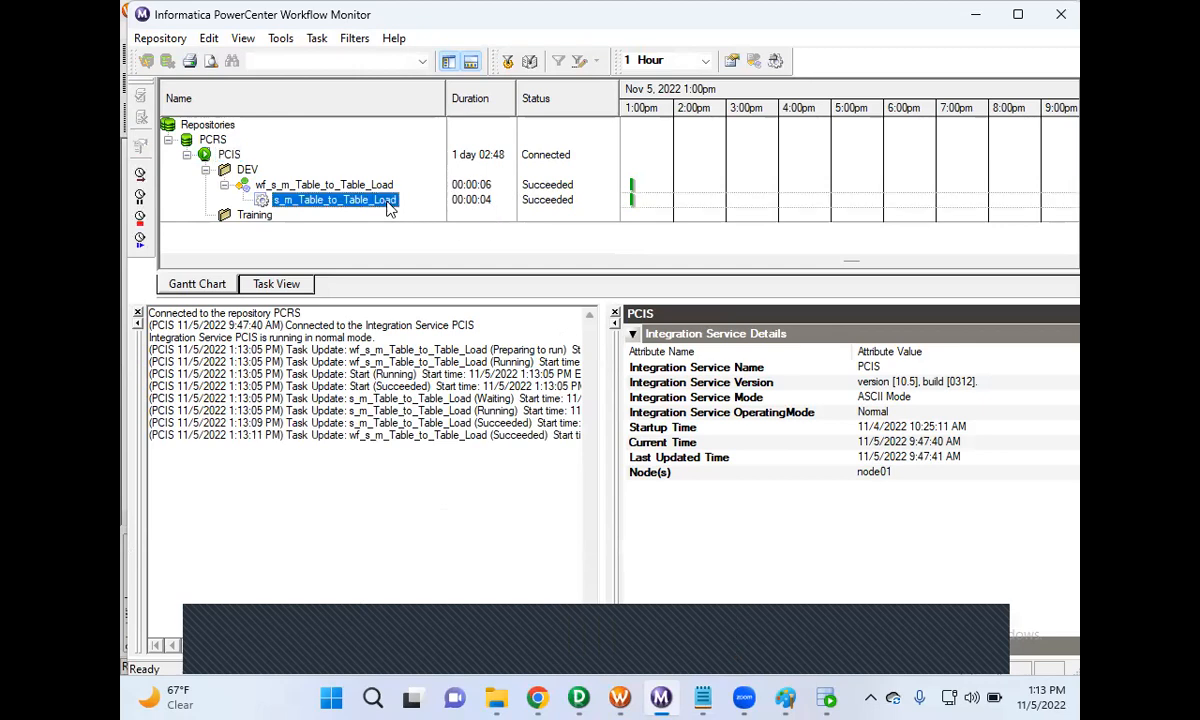
pyautogui.rightClick(390, 207)
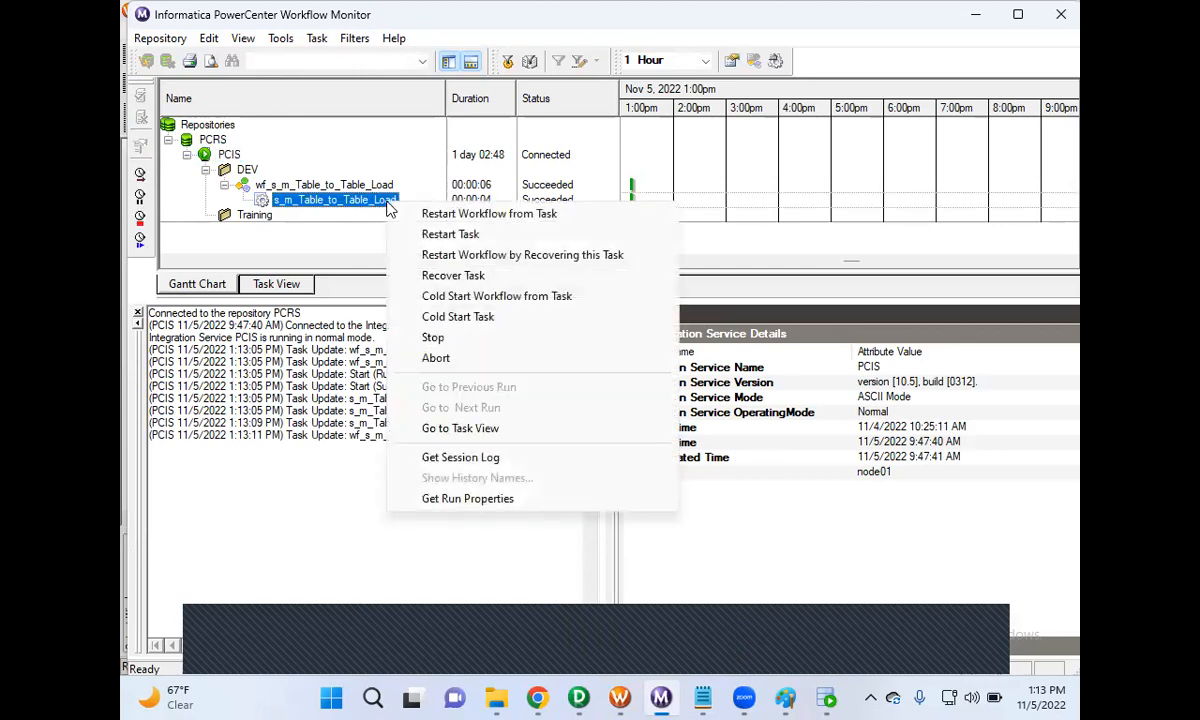
pyautogui.click(321, 262)
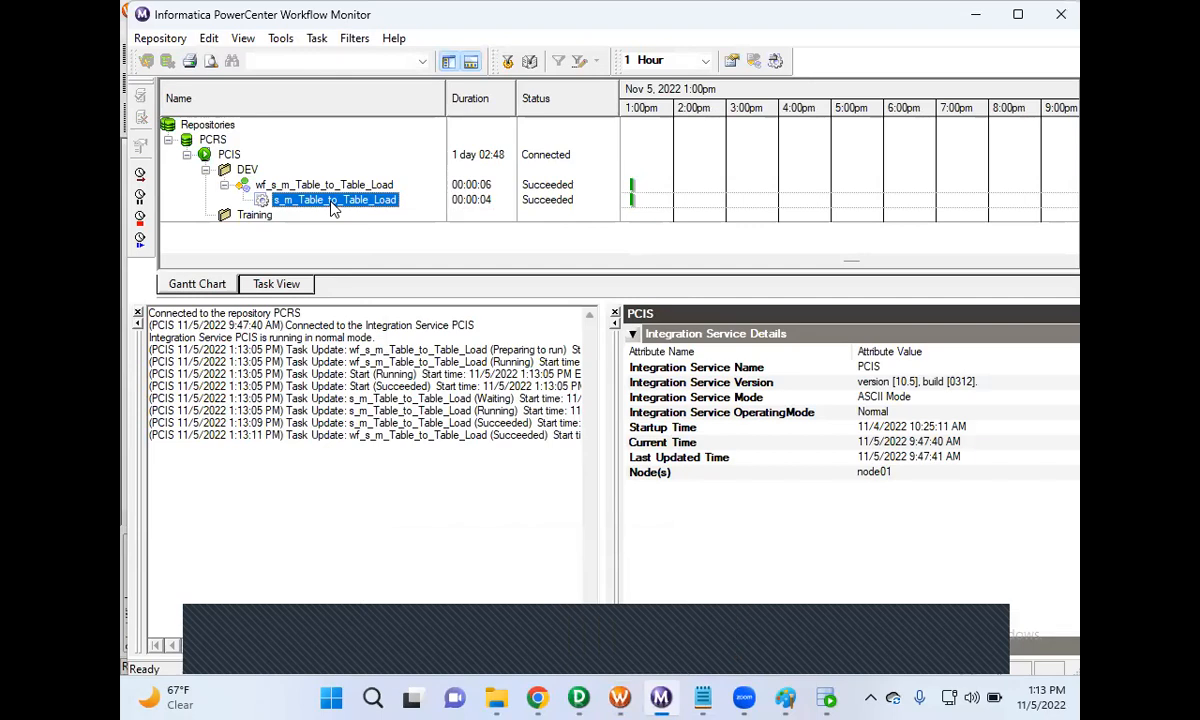
pyautogui.rightClick(334, 207)
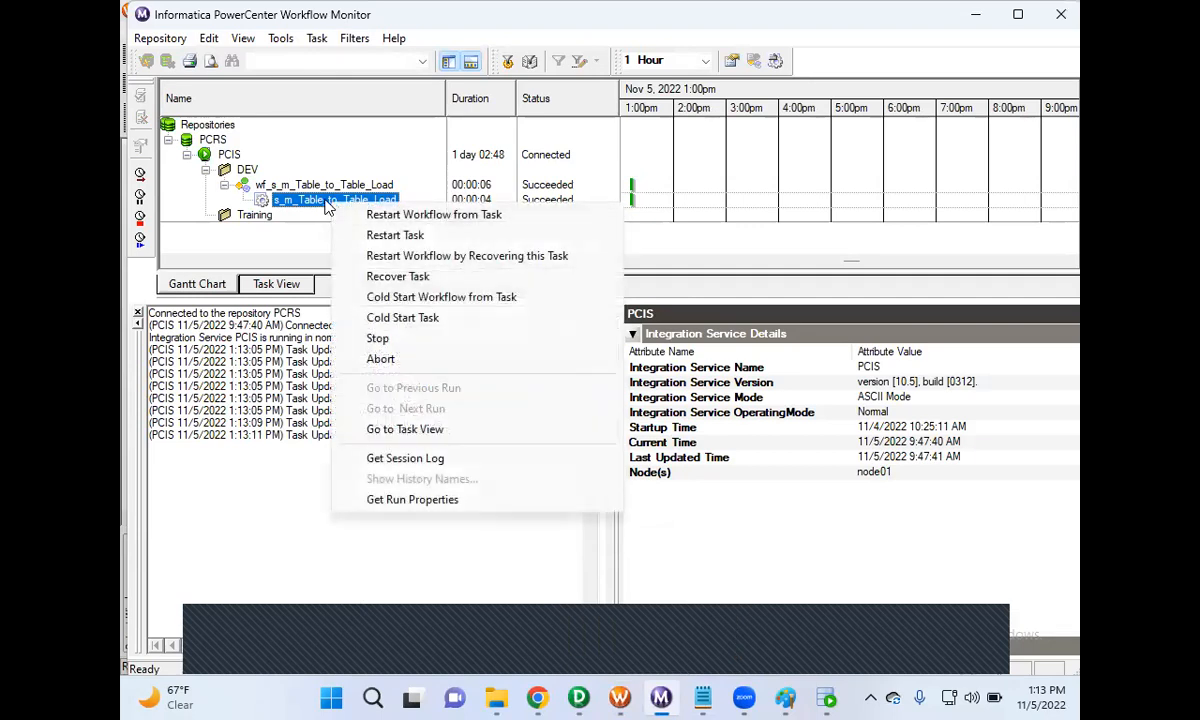
pyautogui.click(410, 499)
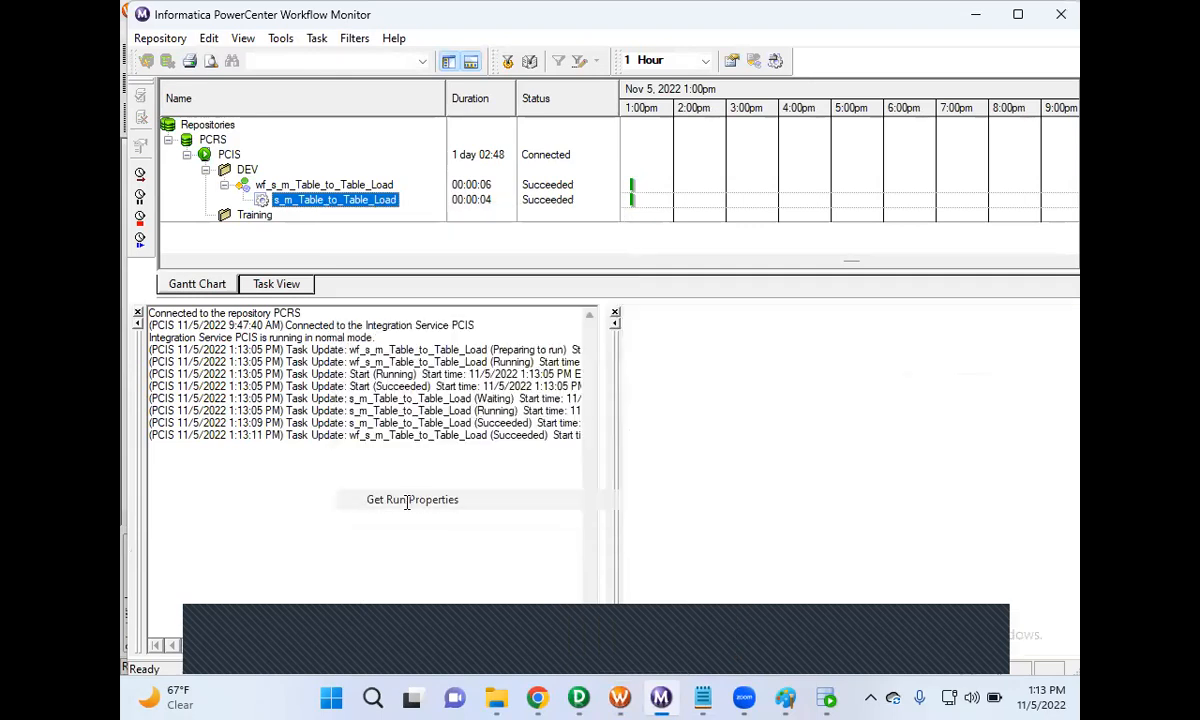
pyautogui.click(638, 610)
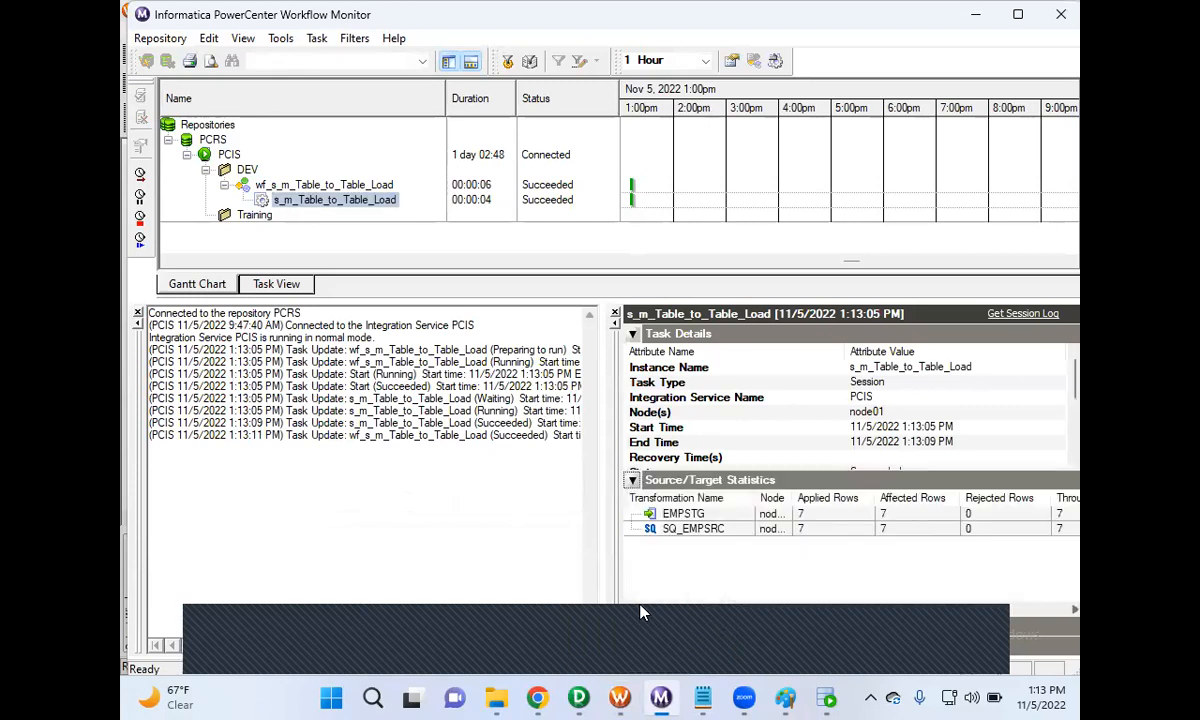
pyautogui.click(746, 530)
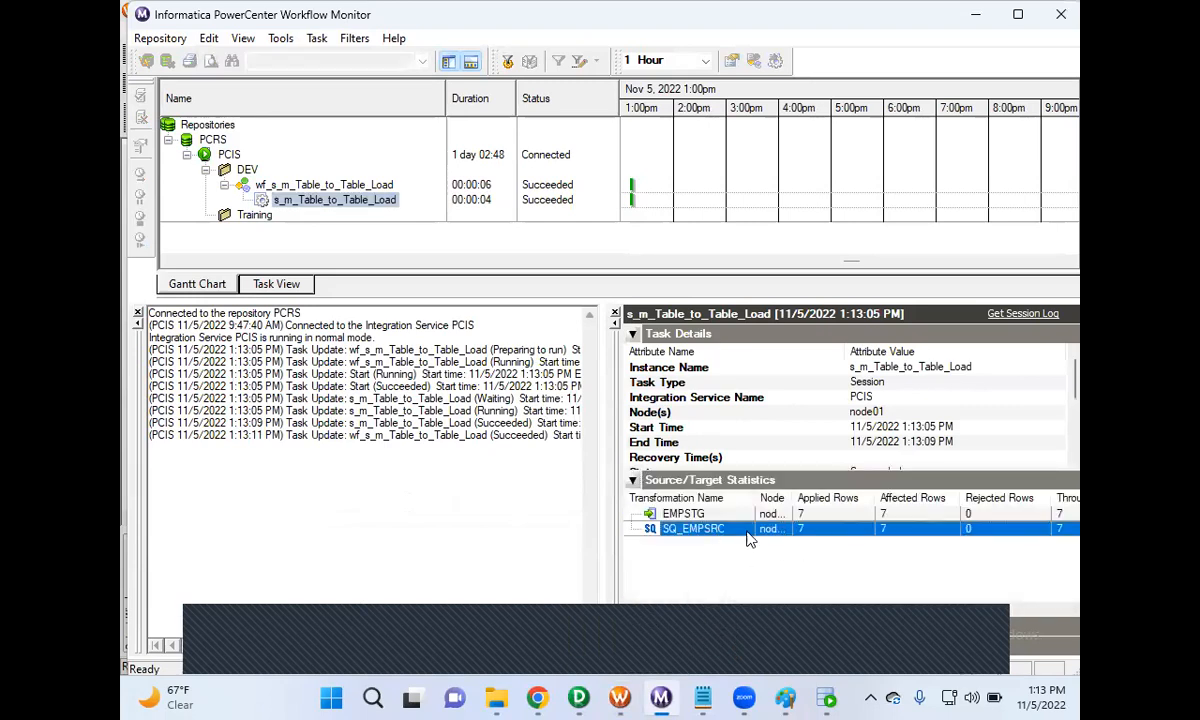
pyautogui.moveTo(792, 498); pyautogui.dragTo(812, 498)
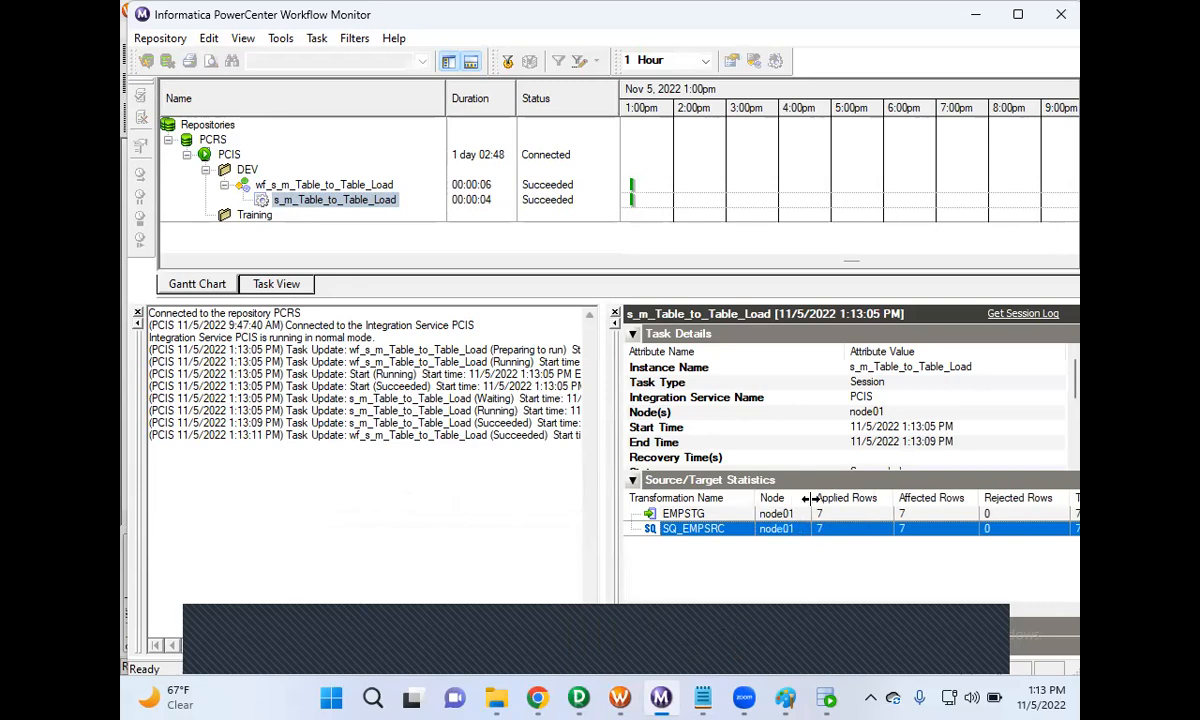
pyautogui.press('Up')
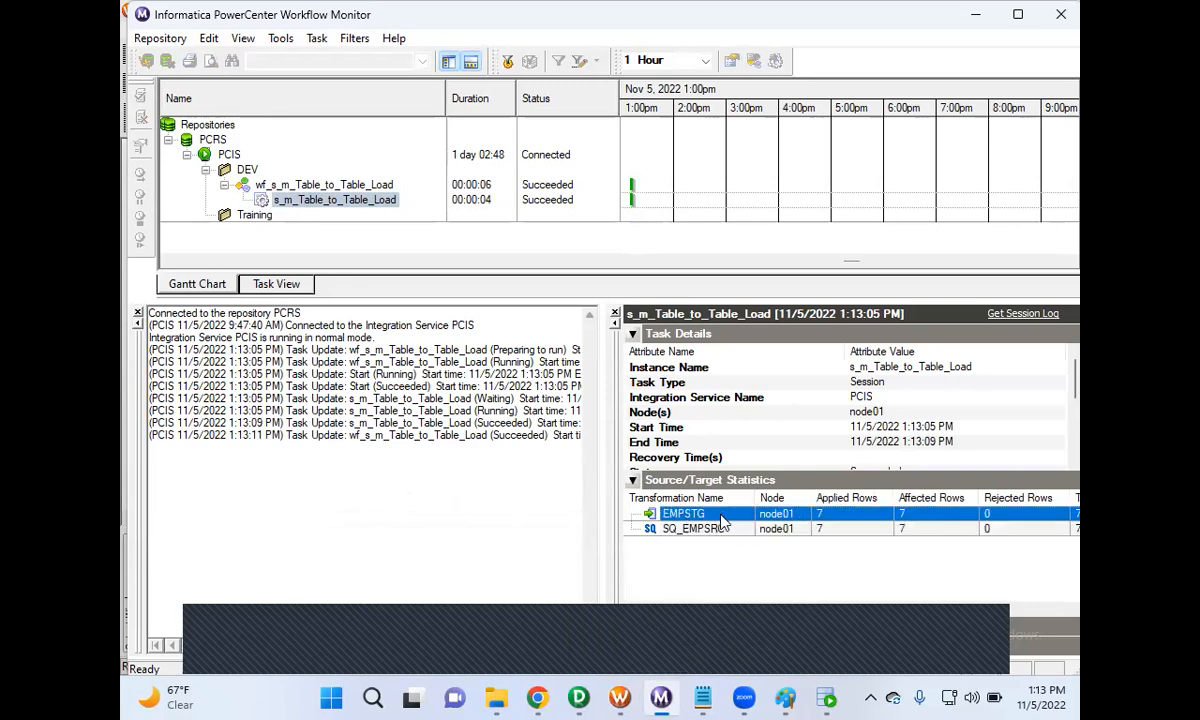
# - Switch to Oracle SQL Developer and rerun the EMPSTG query on STGDB to check the loaded data
pyautogui.click(826, 698)
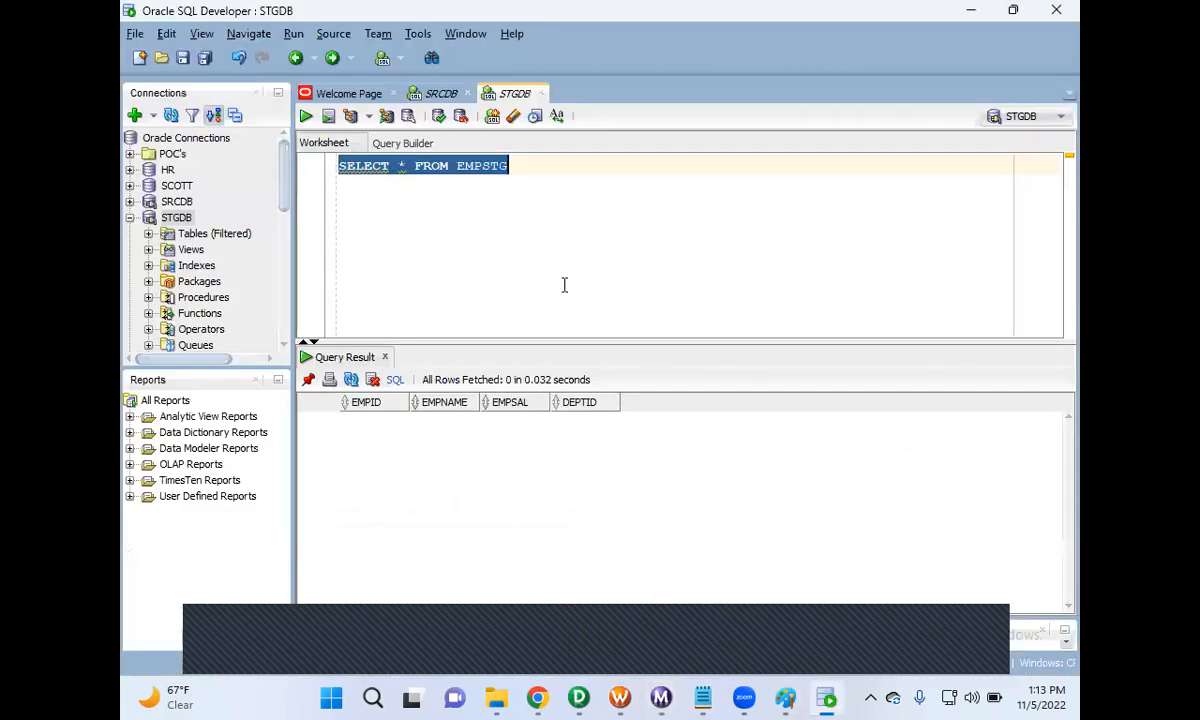
pyautogui.click(307, 117)
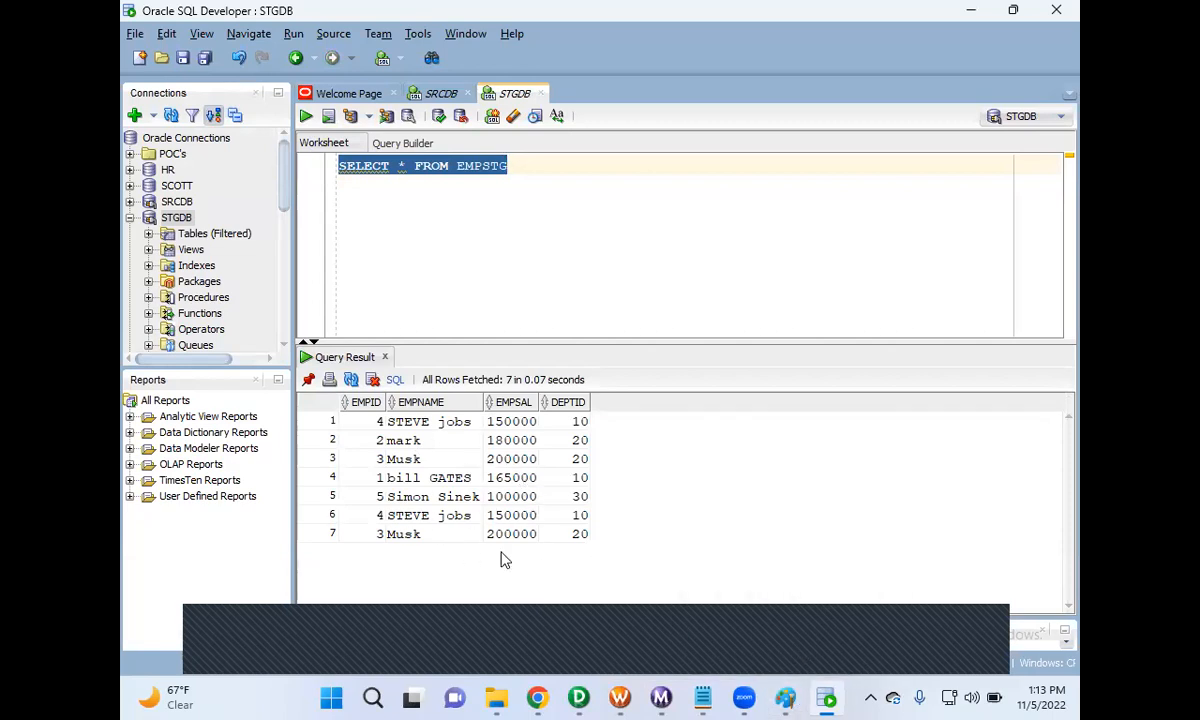
# - Switch to the Class1RecordingNotes file in Notepad and review steps 1 to 3 of the basic steps
pyautogui.click(660, 698)
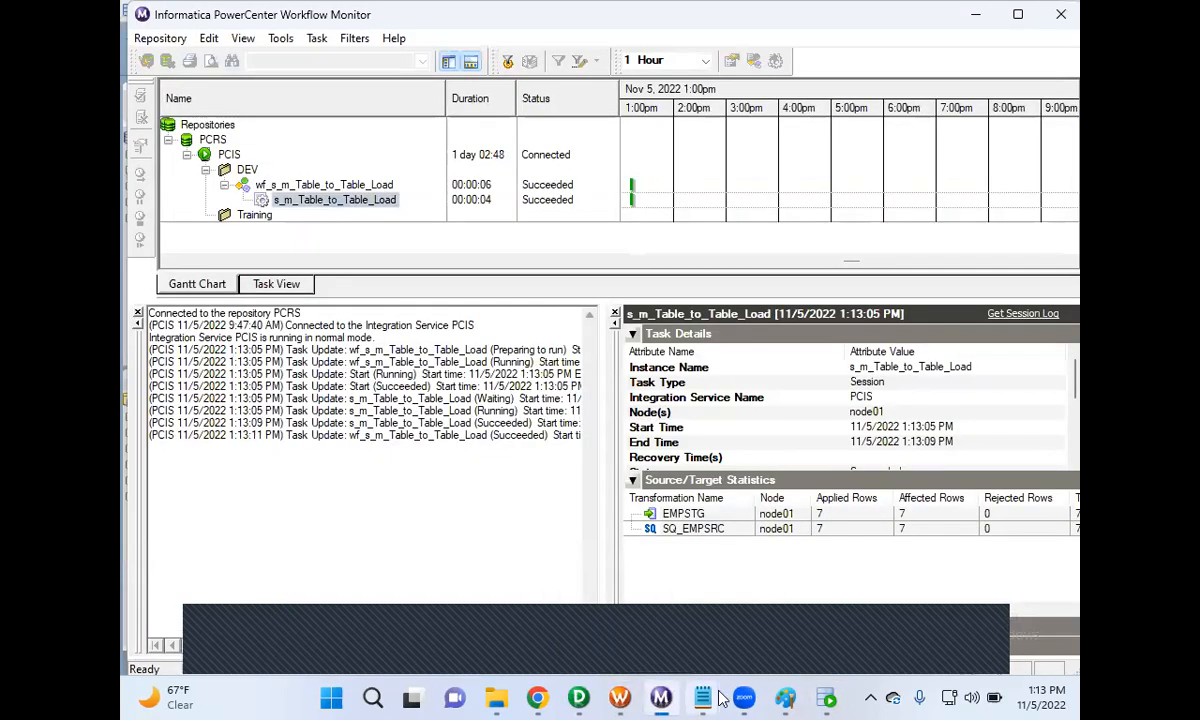
pyautogui.moveTo(703, 698)
pyautogui.click(729, 580)
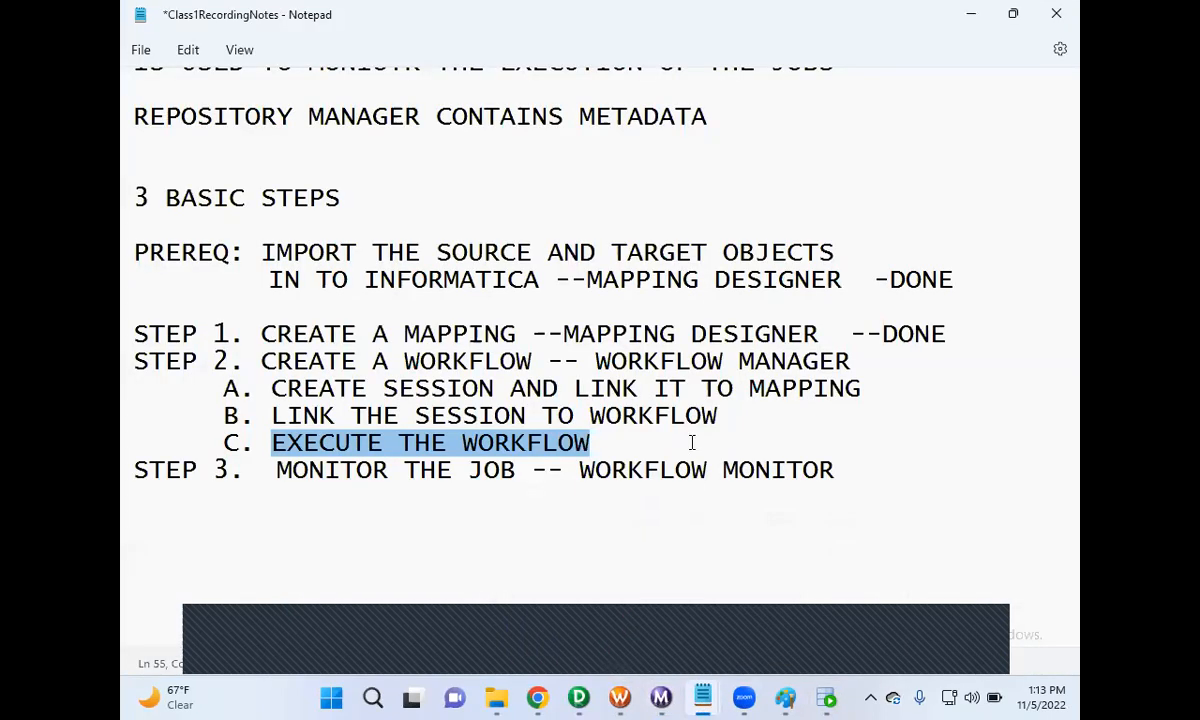
pyautogui.moveTo(855, 480); pyautogui.dragTo(144, 318)
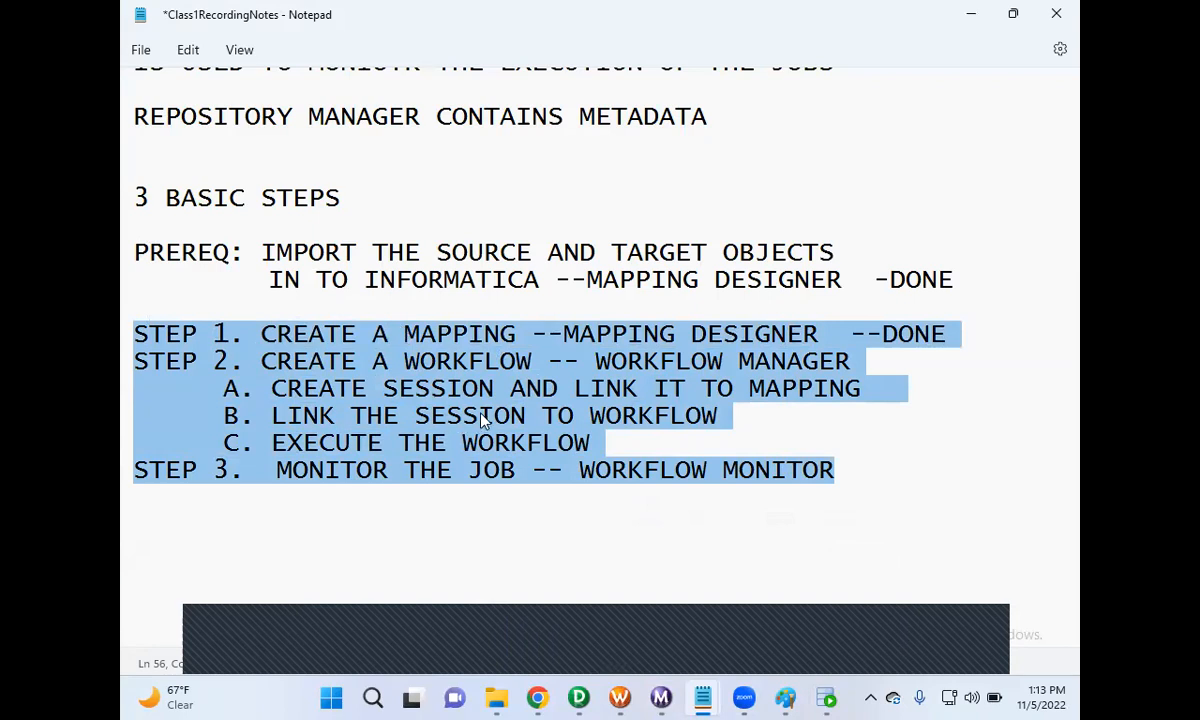
# - Insert AND CONFIG before SESSION in item A of step 2, so it reads CREATE AND CONFIG SESSION AND LINK IT TO MAPPING
pyautogui.click(380, 388)
pyautogui.write('and config')
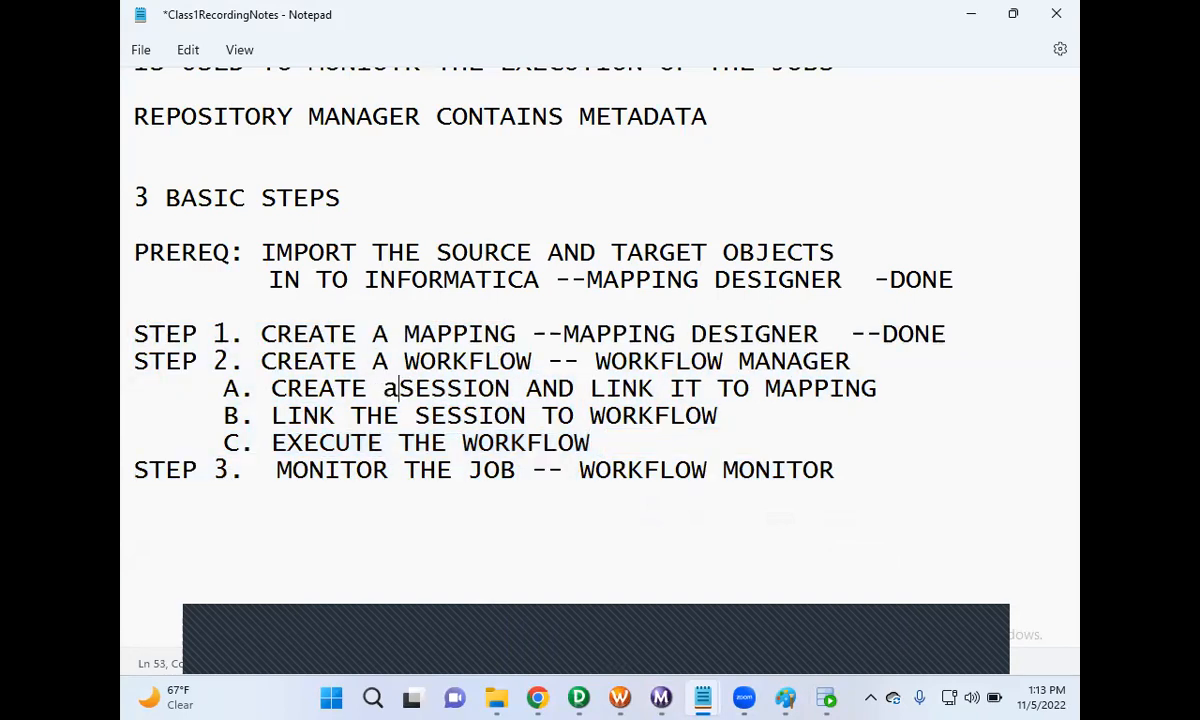
pyautogui.press('BackSpace')
pyautogui.press('BackSpace')
pyautogui.press('BackSpace')
pyautogui.press('BackSpace')
pyautogui.press('BackSpace')
pyautogui.press('BackSpace')
pyautogui.press('BackSpace')
pyautogui.press('BackSpace')
pyautogui.press('BackSpace')
pyautogui.press('BackSpace')
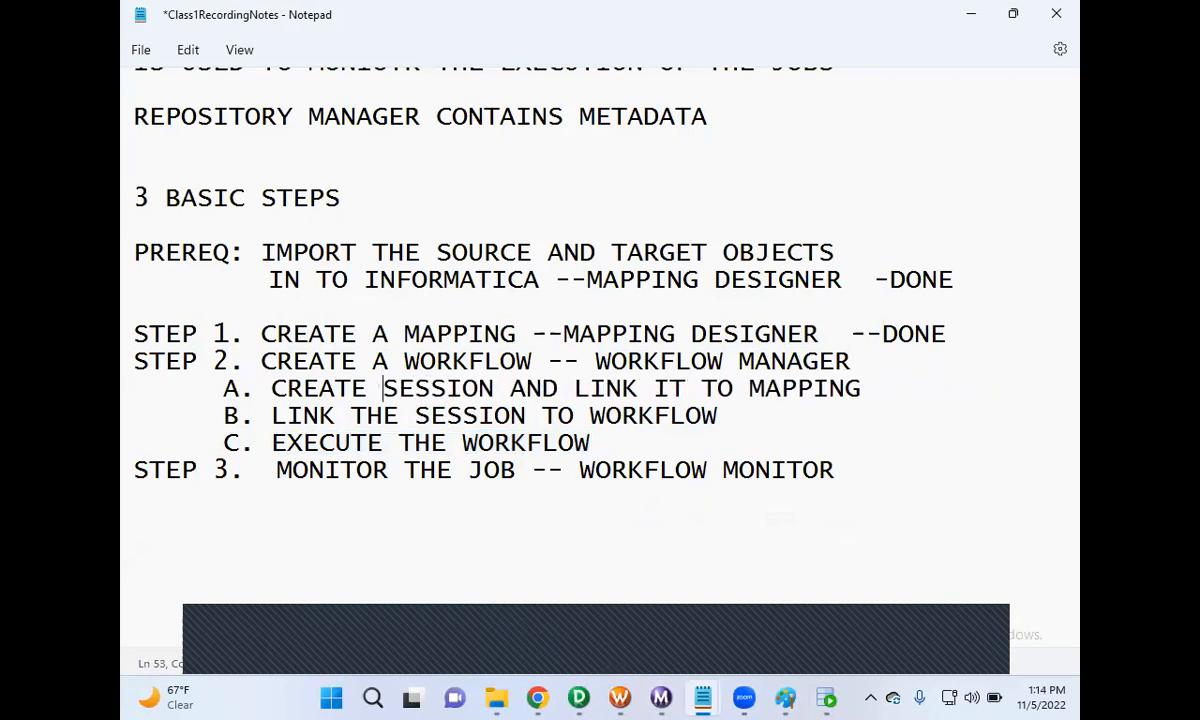
pyautogui.write('AND CON')
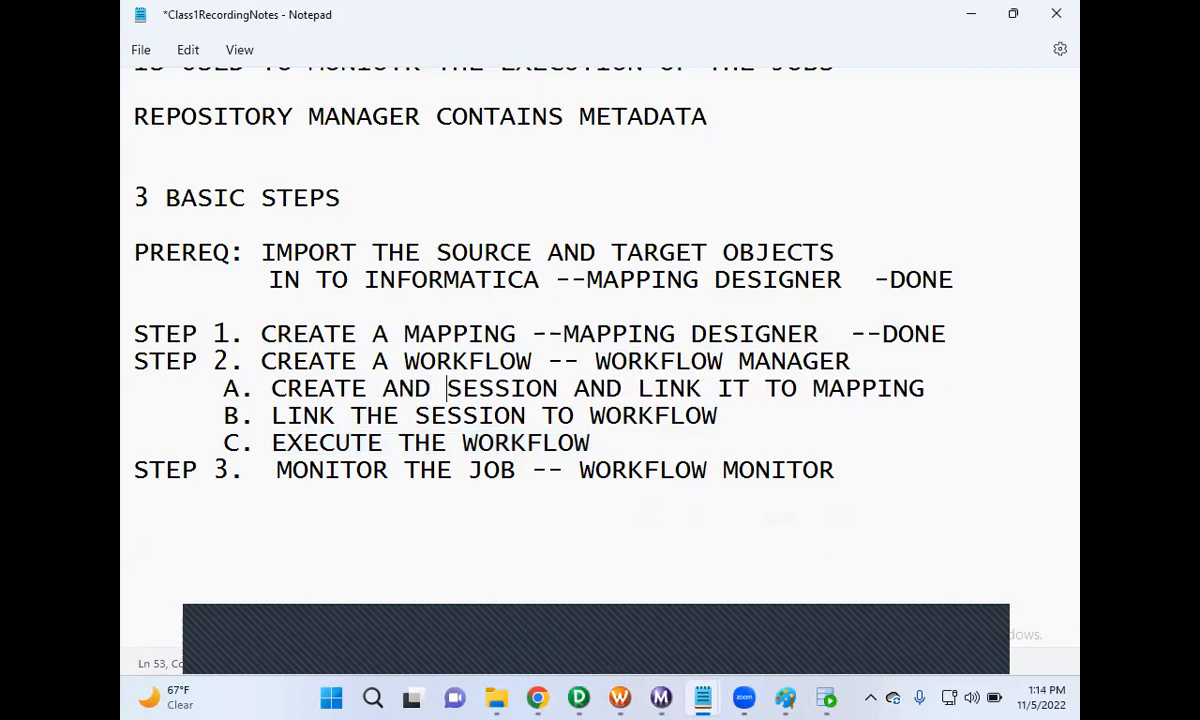
pyautogui.write('FIG')
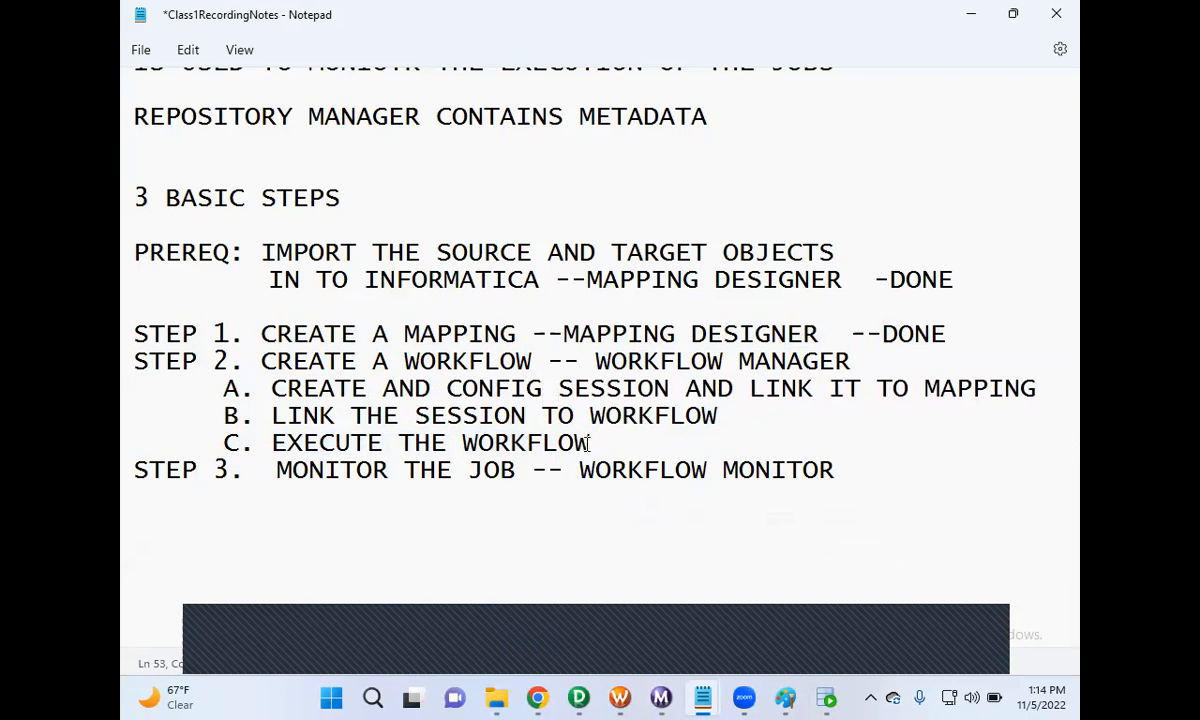
# - Add a NOTE:SAVE line below item C of step 2 and another NOTE:SAVE line below step 1
pyautogui.click(647, 443)
pyautogui.press('Return')
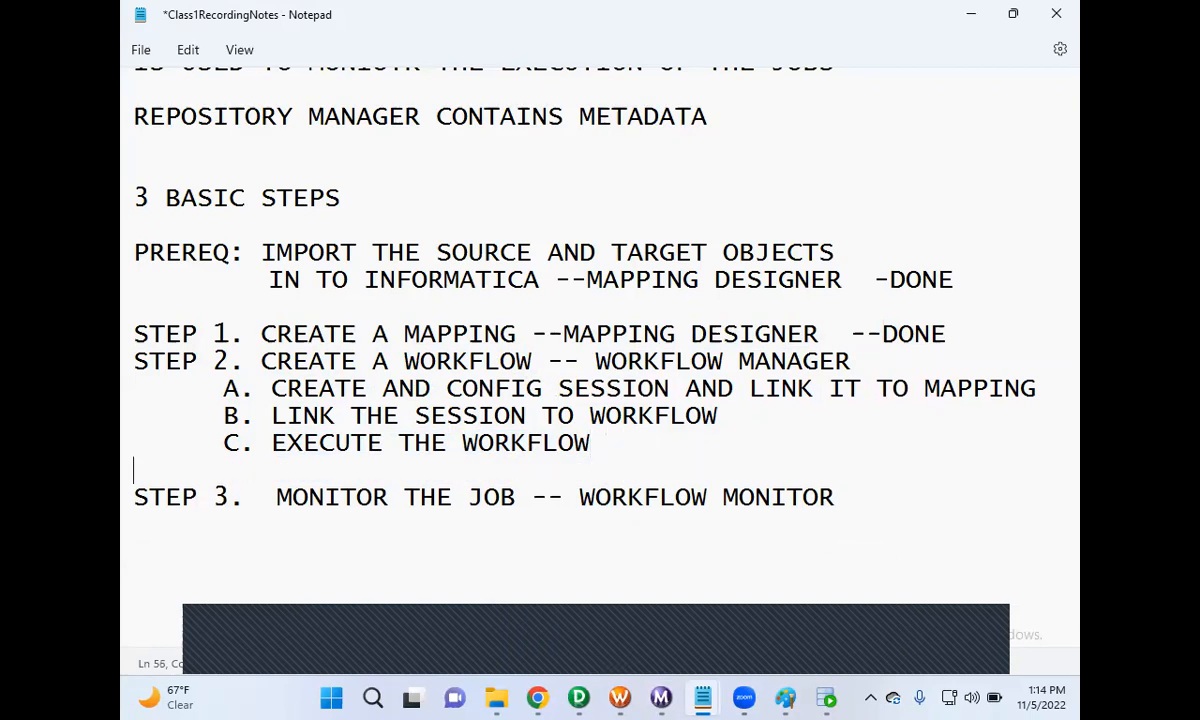
pyautogui.write('NOTE')
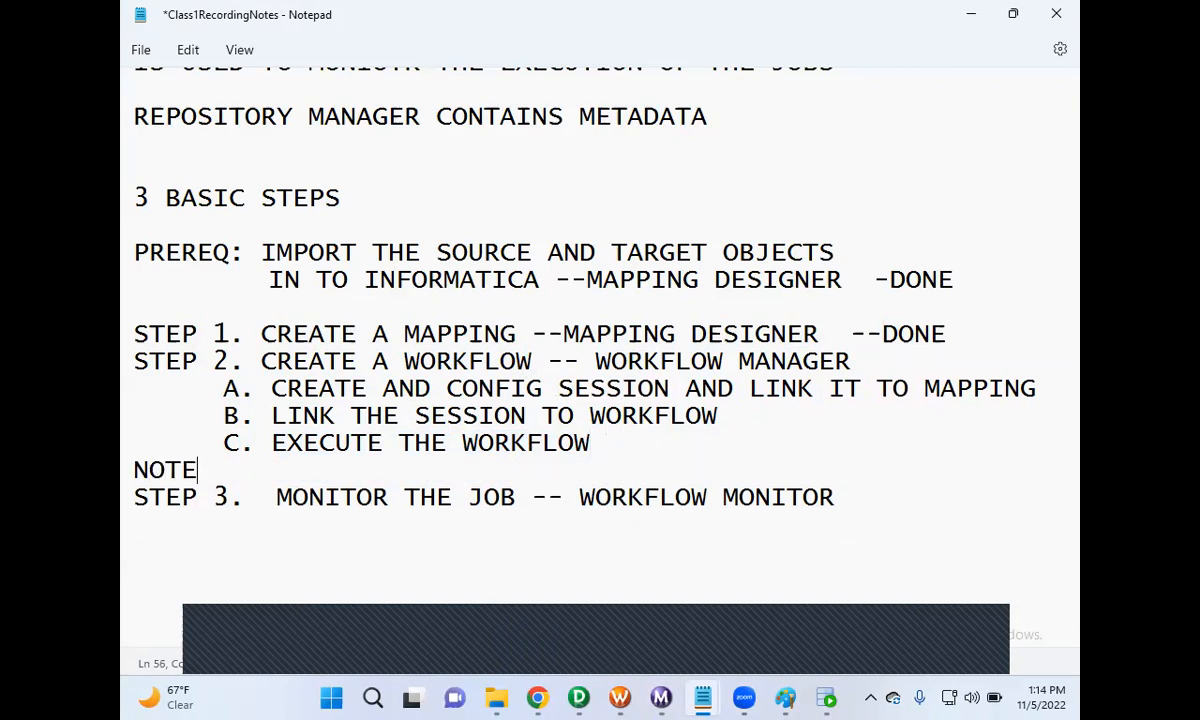
pyautogui.write(':SAVE')
pyautogui.click(975, 335)
pyautogui.press('Return')
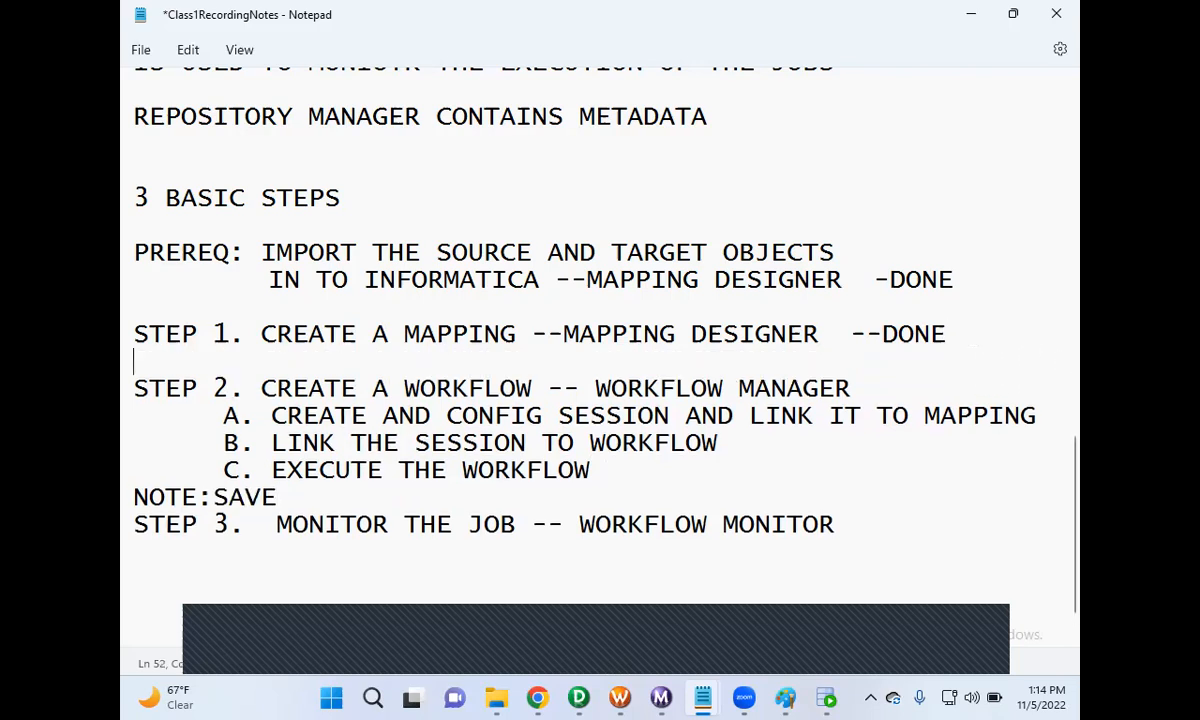
pyautogui.write('NOTE')
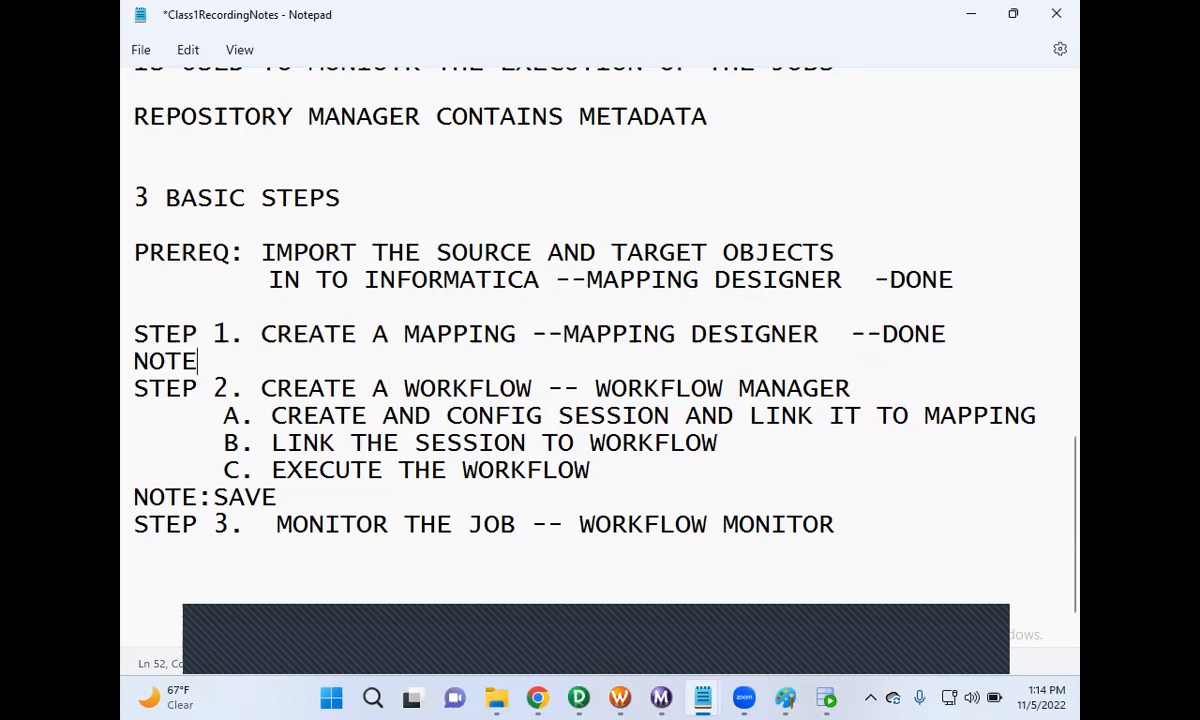
pyautogui.write(':SAVE')
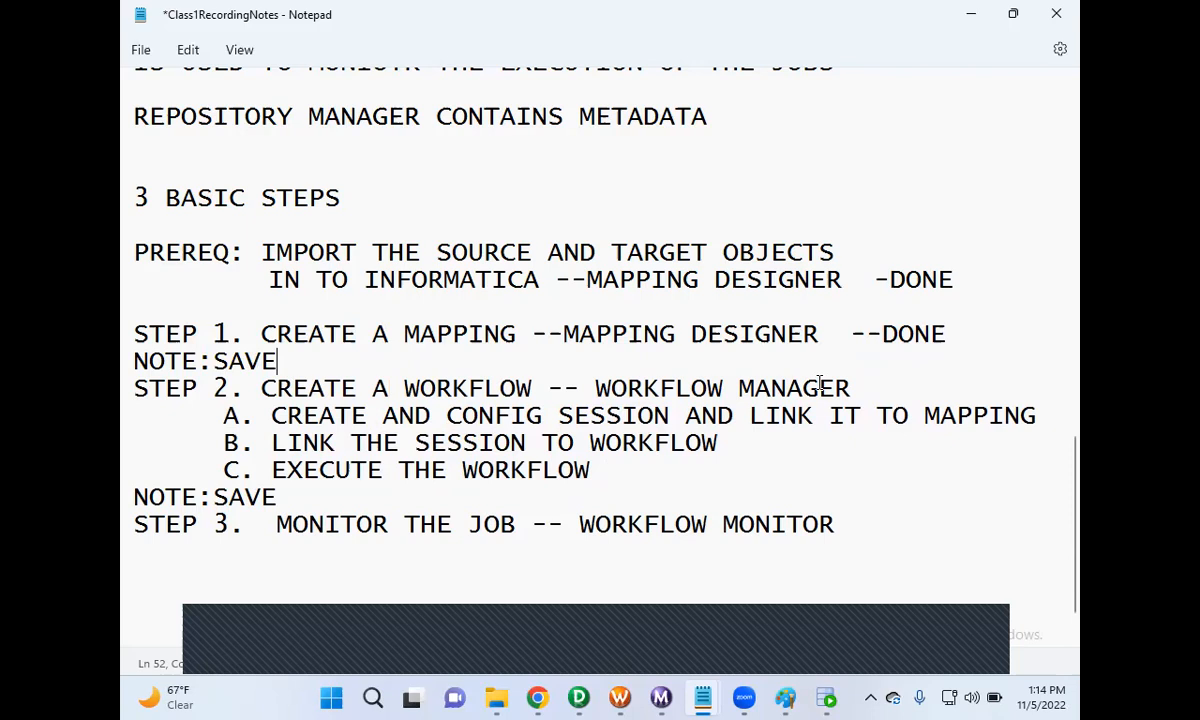
pyautogui.click(765, 468)
# - Minimize the notes, switch to Oracle SQL Developer and review the requirement text in the SRCDB worksheet
pyautogui.click(967, 14)
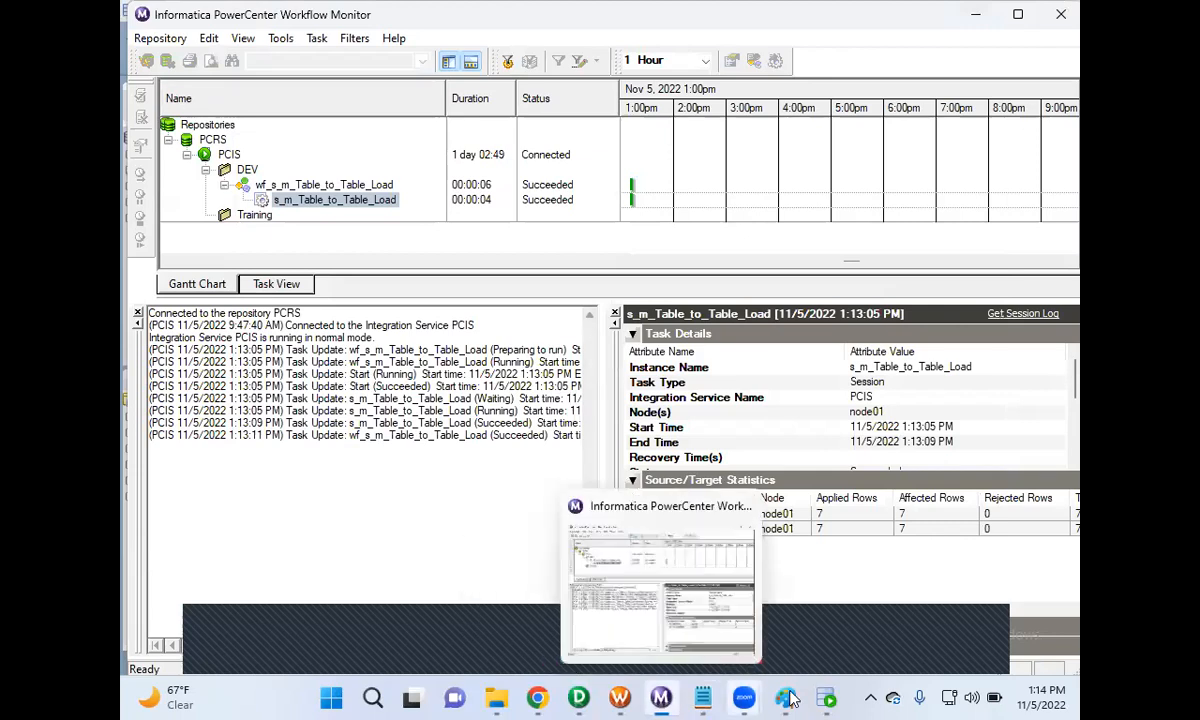
pyautogui.click(828, 698)
pyautogui.click(397, 266)
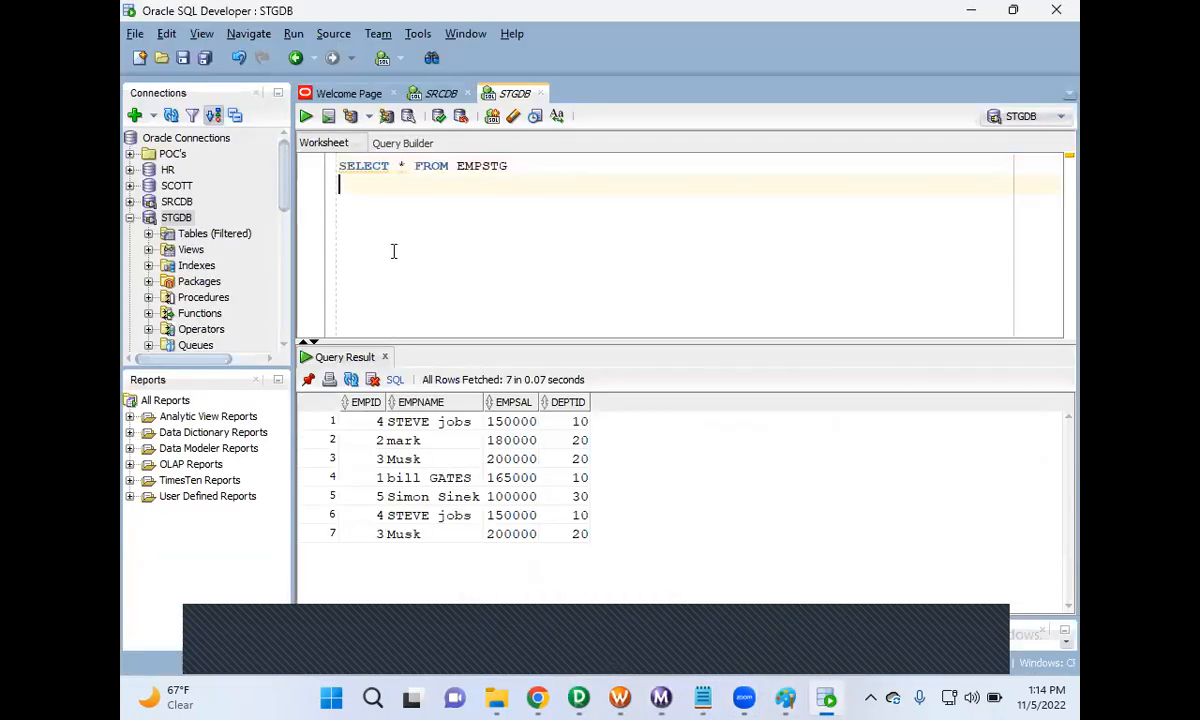
pyautogui.click(430, 92)
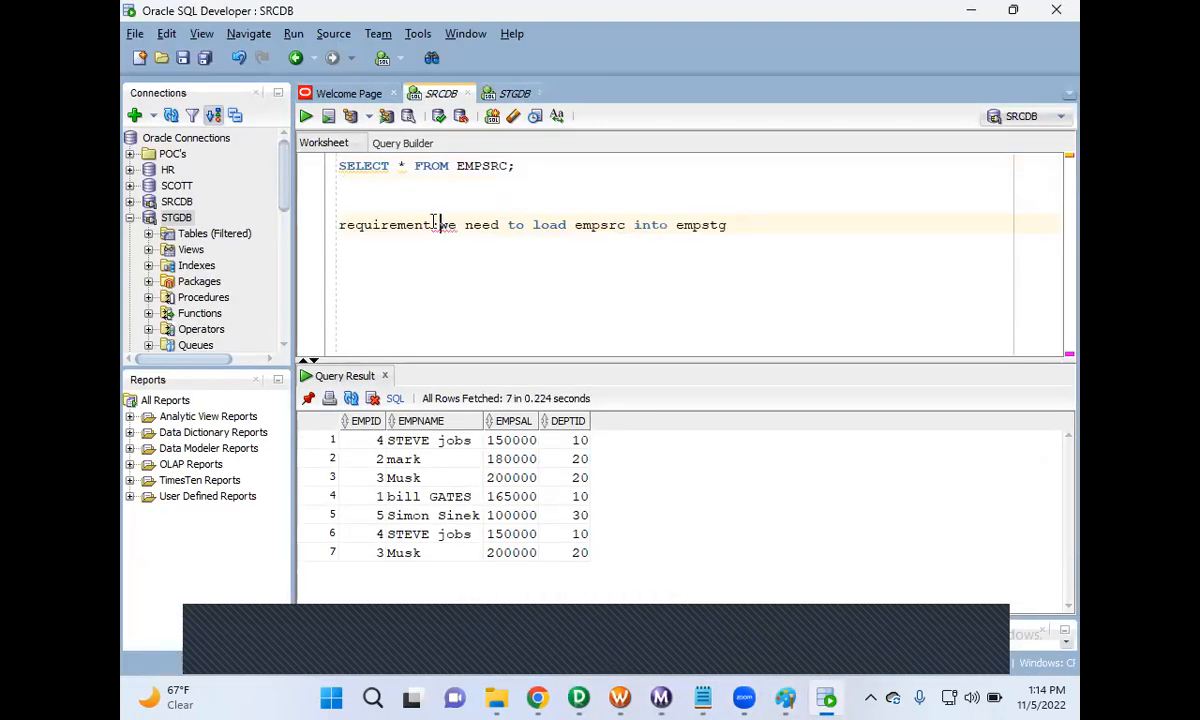
pyautogui.moveTo(438, 225); pyautogui.dragTo(537, 225)
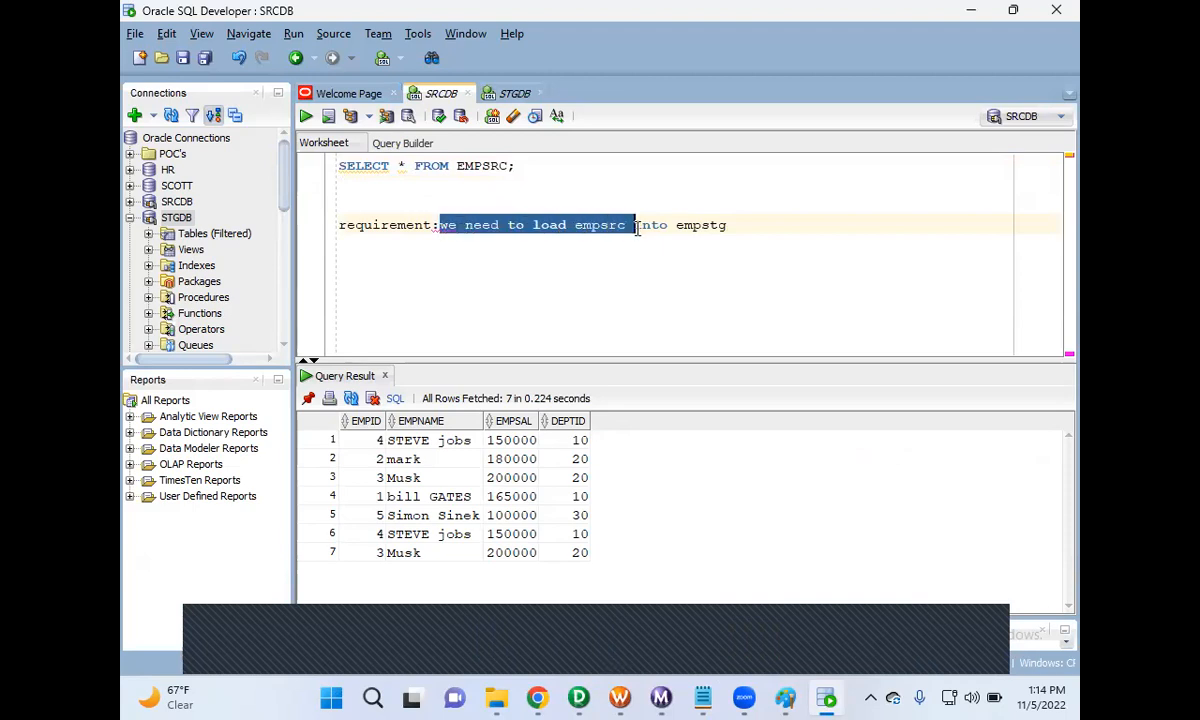
pyautogui.moveTo(636, 229); pyautogui.dragTo(731, 231)
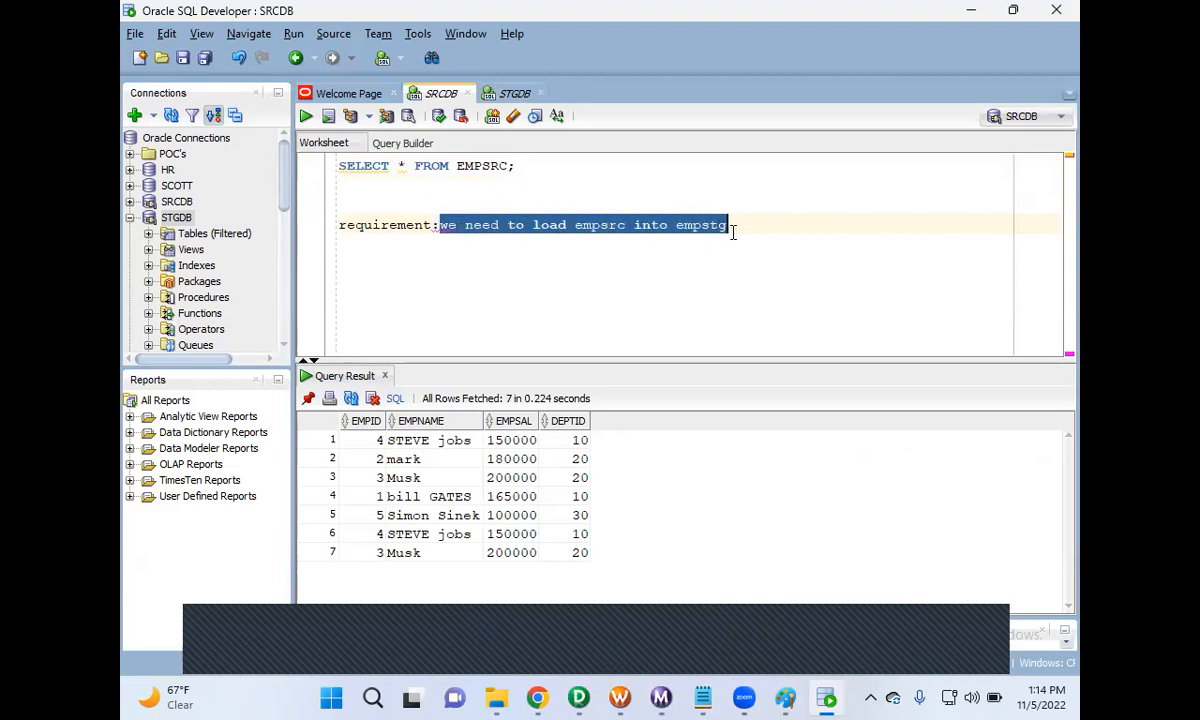
pyautogui.click(774, 222)
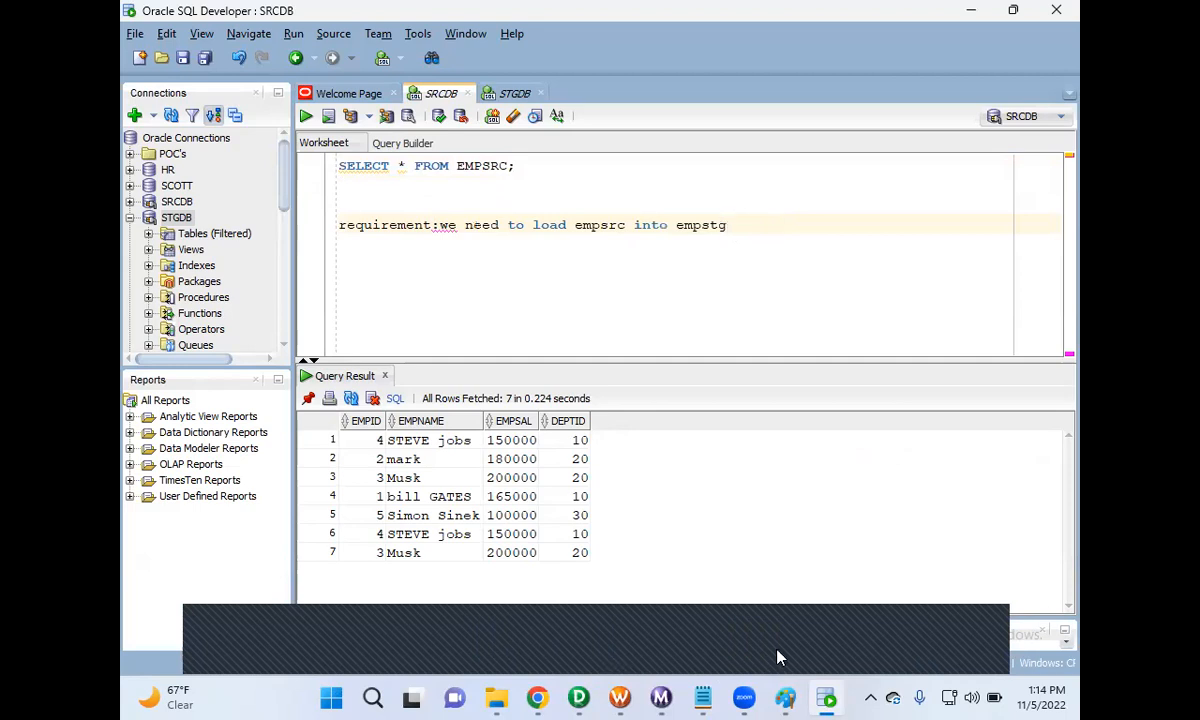
# - Switch to the untitled Notepad topic list and review the TABLE TO TABLE LOAD and TABLE TO FILE LOAD labs
pyautogui.moveTo(703, 698)
pyautogui.click(592, 605)
pyautogui.moveTo(486, 345); pyautogui.dragTo(181, 338)
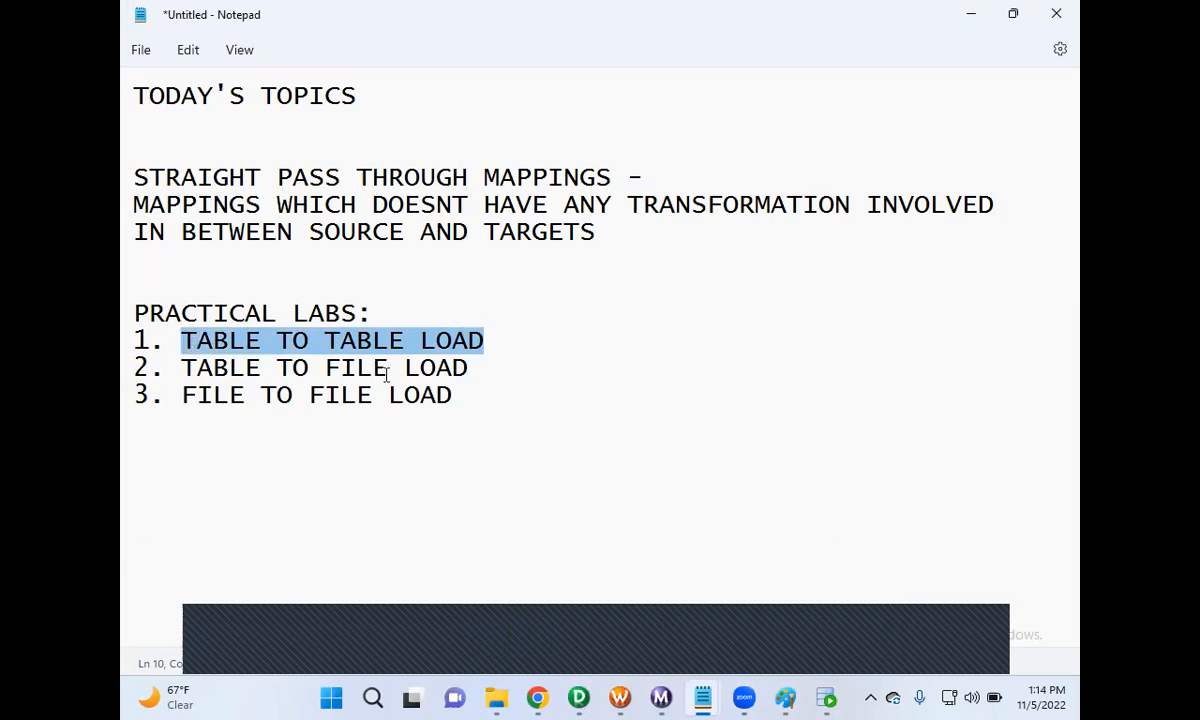
pyautogui.moveTo(472, 369); pyautogui.dragTo(176, 368)
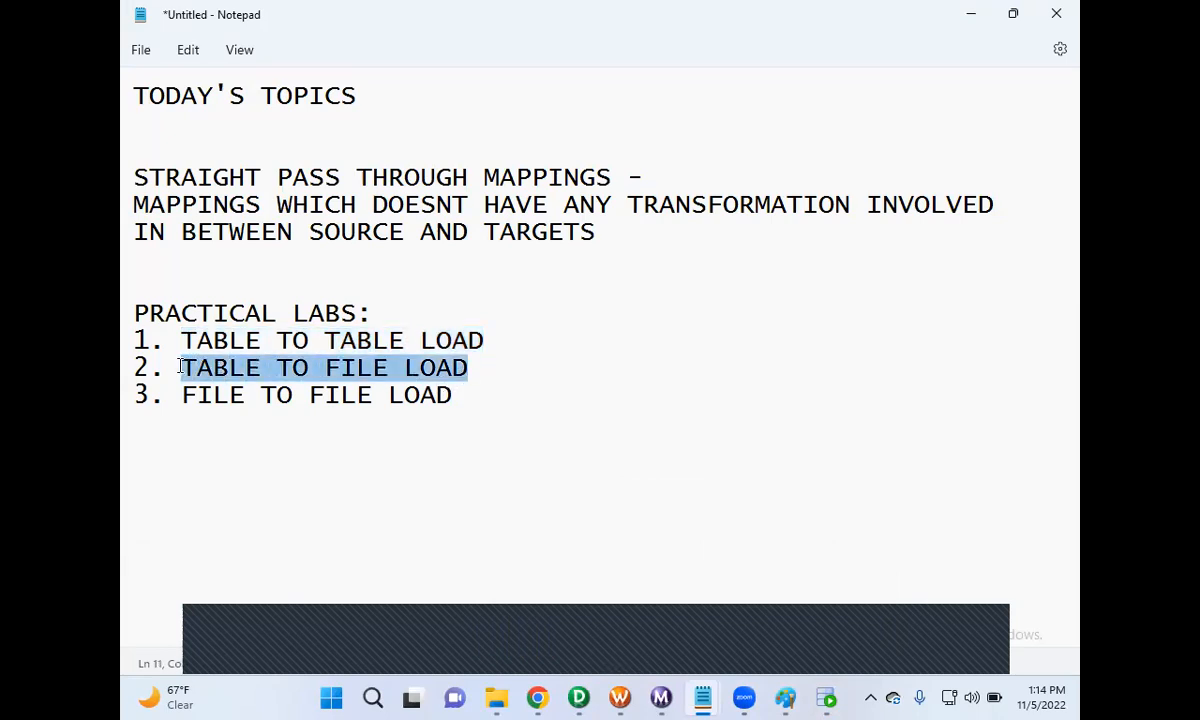
# - Return to the SRCDB worksheet in Oracle SQL Developer and move the requirement sentence onto its own line numbered 1
pyautogui.click(826, 697)
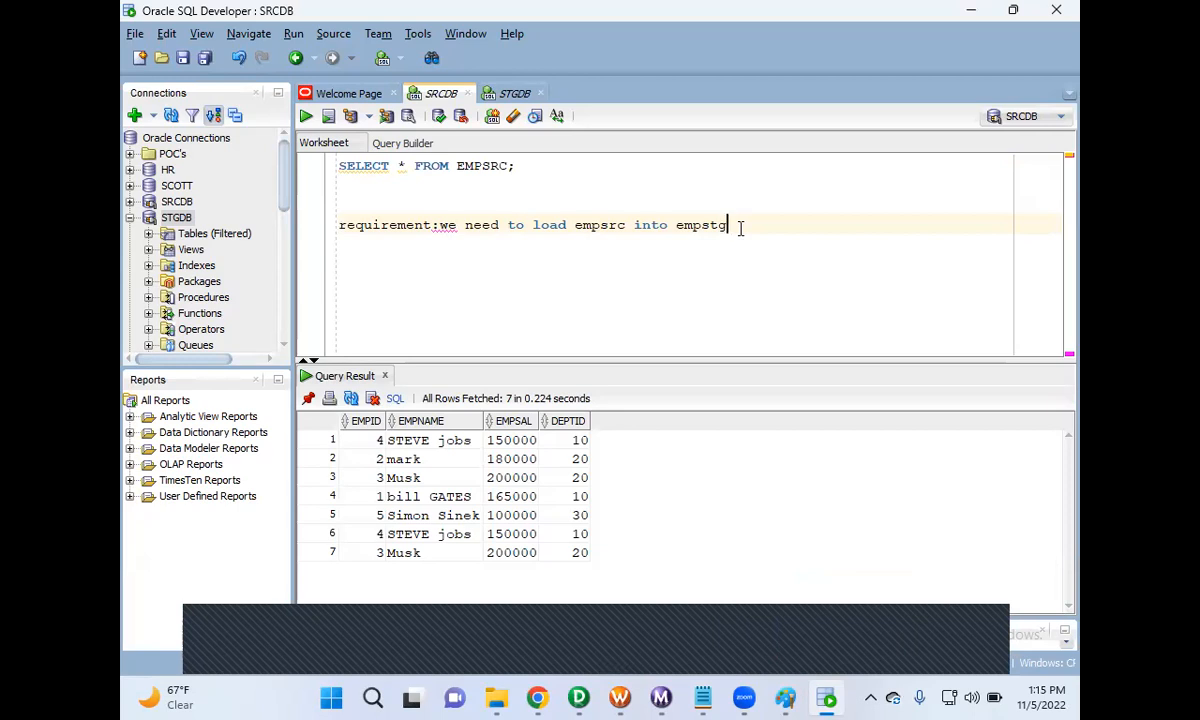
pyautogui.press('Return')
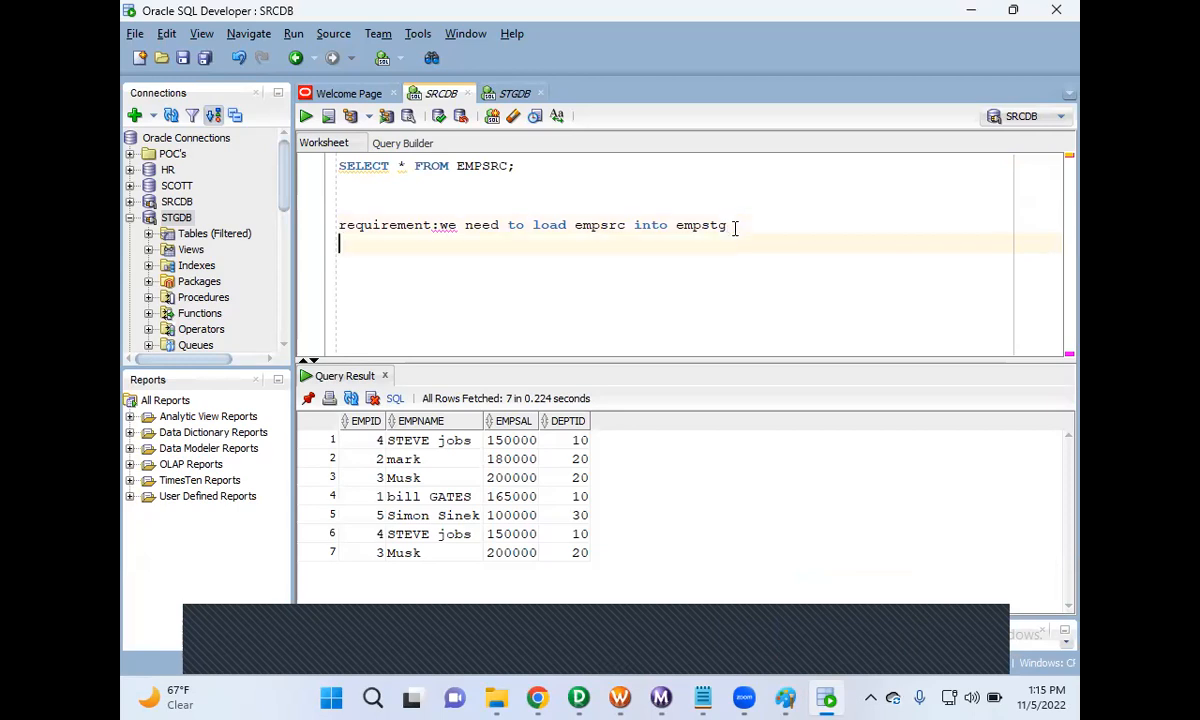
pyautogui.press('Left')
pyautogui.press('Left')
pyautogui.press('Left')
pyautogui.press('Left')
pyautogui.press('Left')
pyautogui.press('Left')
pyautogui.press('Left')
pyautogui.press('Left')
pyautogui.press('Left')
pyautogui.press('Left')
pyautogui.press('Left')
pyautogui.press('Left')
pyautogui.press('Left')
pyautogui.press('Left')
pyautogui.press('Left')
pyautogui.press('Left')
pyautogui.press('Left')
pyautogui.press('Left')
pyautogui.press('Left')
pyautogui.press('Left')
pyautogui.press('Left')
pyautogui.press('Left')
pyautogui.press('Left')
pyautogui.press('Left')
pyautogui.press('Left')
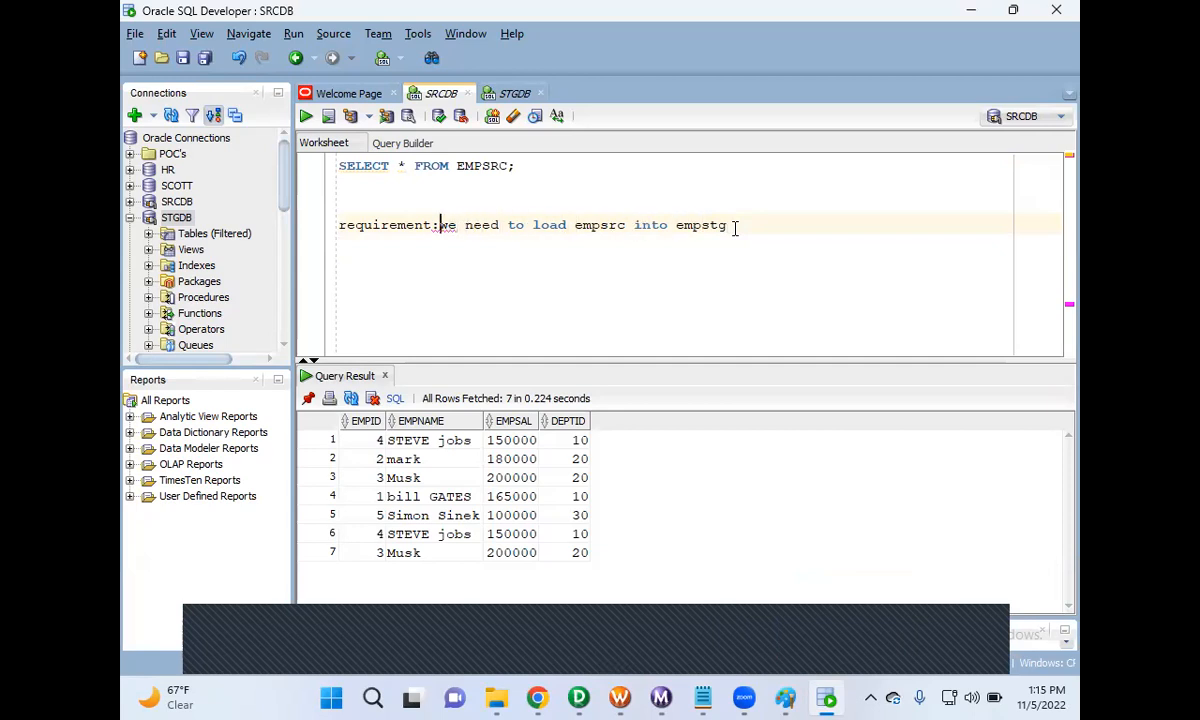
pyautogui.press('Return')
pyautogui.write('1.')
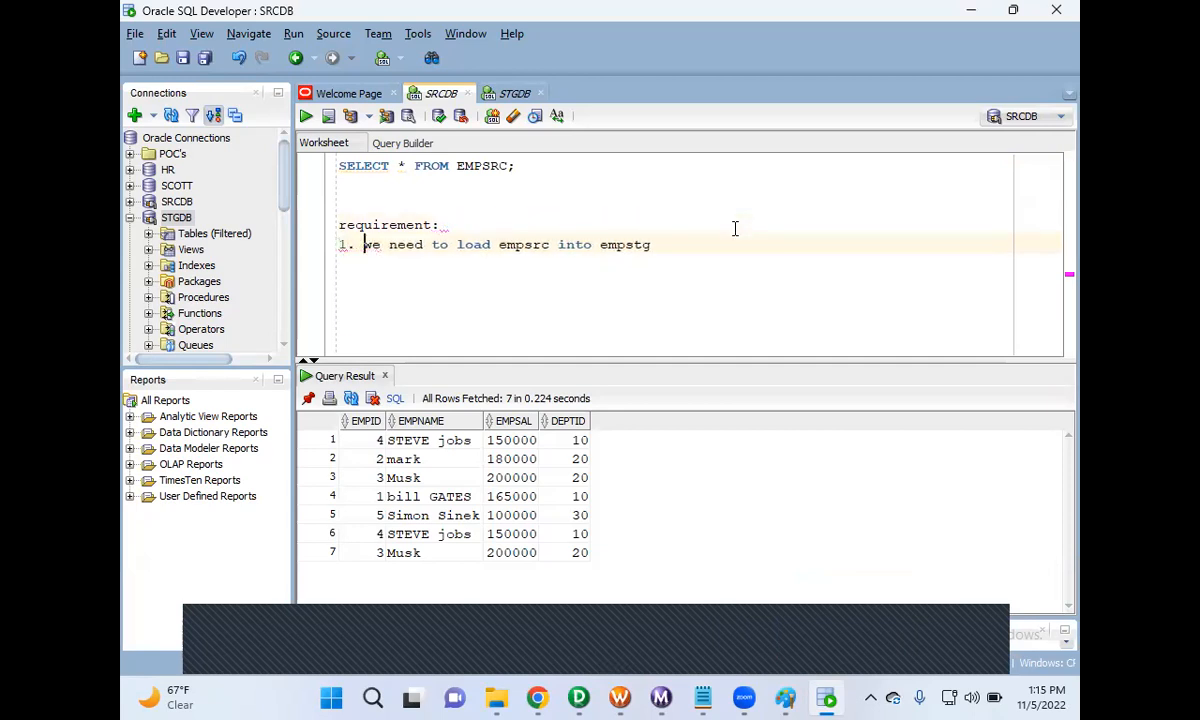
# - Add a second requirement line below the first reading 2. GENERATE A EMP TARGET FILE
pyautogui.click(709, 251)
pyautogui.press('Return')
pyautogui.write('2. GENERAT')
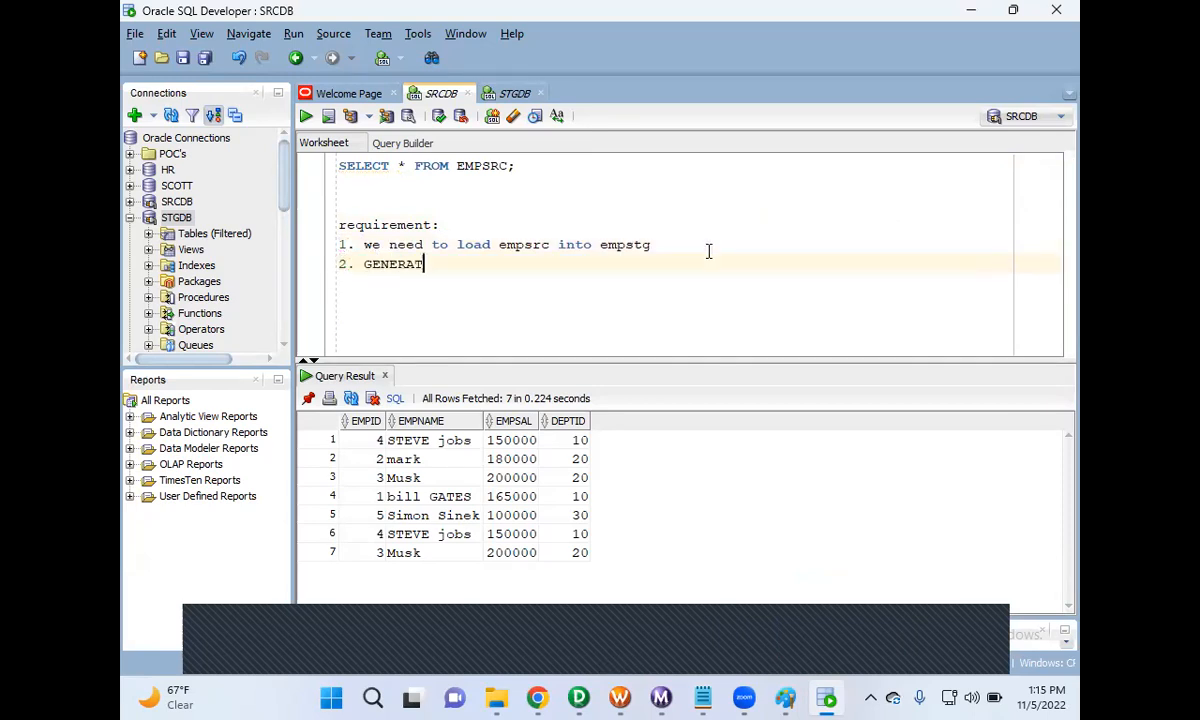
pyautogui.write('E A TARGET FILE')
pyautogui.press('Left')
pyautogui.press('Left')
pyautogui.press('Left')
pyautogui.press('Left')
pyautogui.press('Left')
pyautogui.press('Left')
pyautogui.press('Left')
pyautogui.press('Left')
pyautogui.press('Left')
pyautogui.press('Left')
pyautogui.press('Left')
pyautogui.write('EMP')
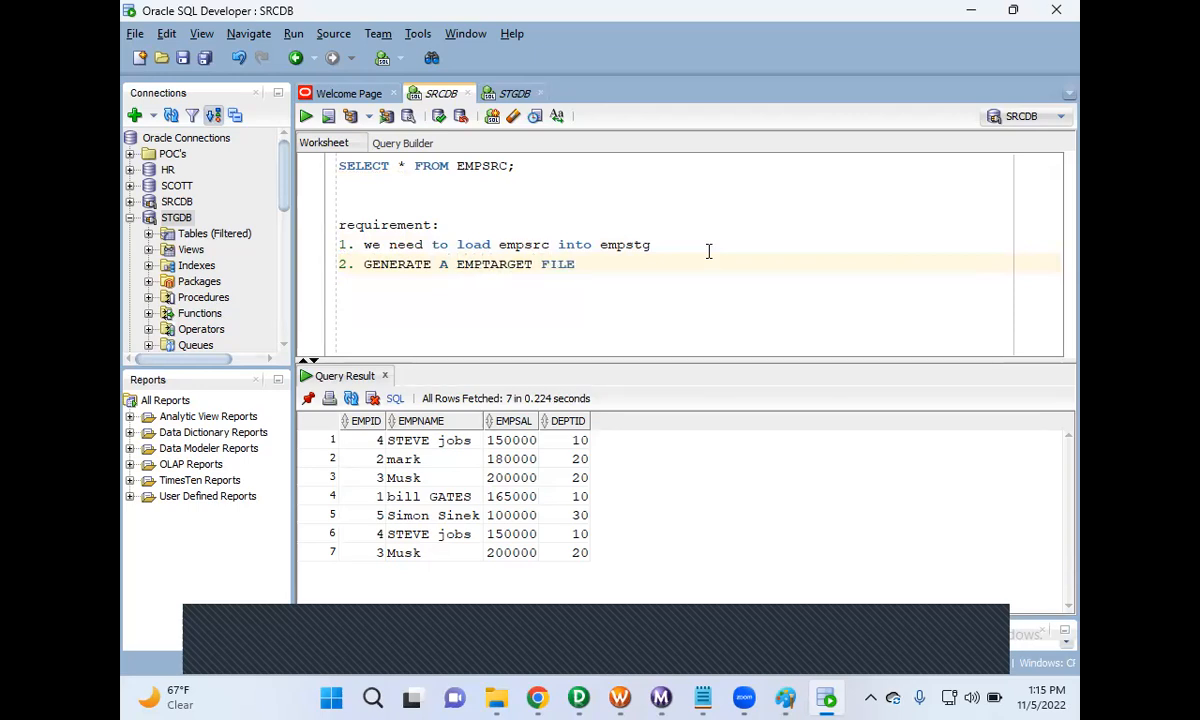
pyautogui.click(582, 250)
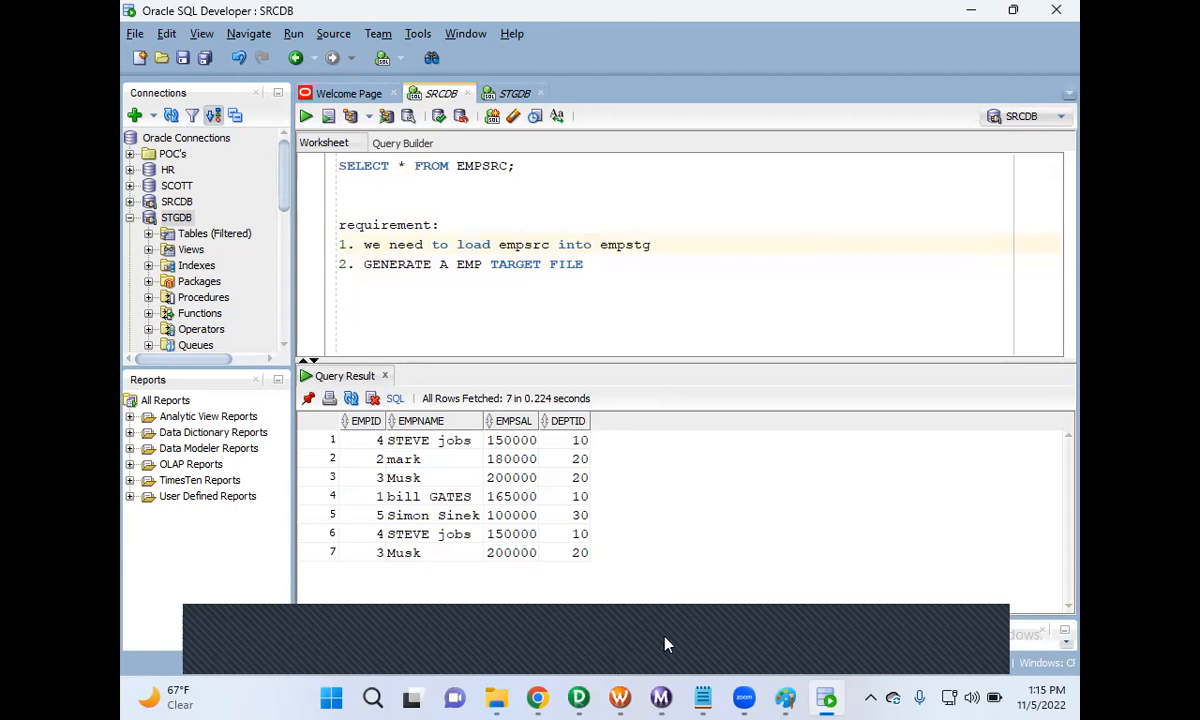
pyautogui.click(970, 640)
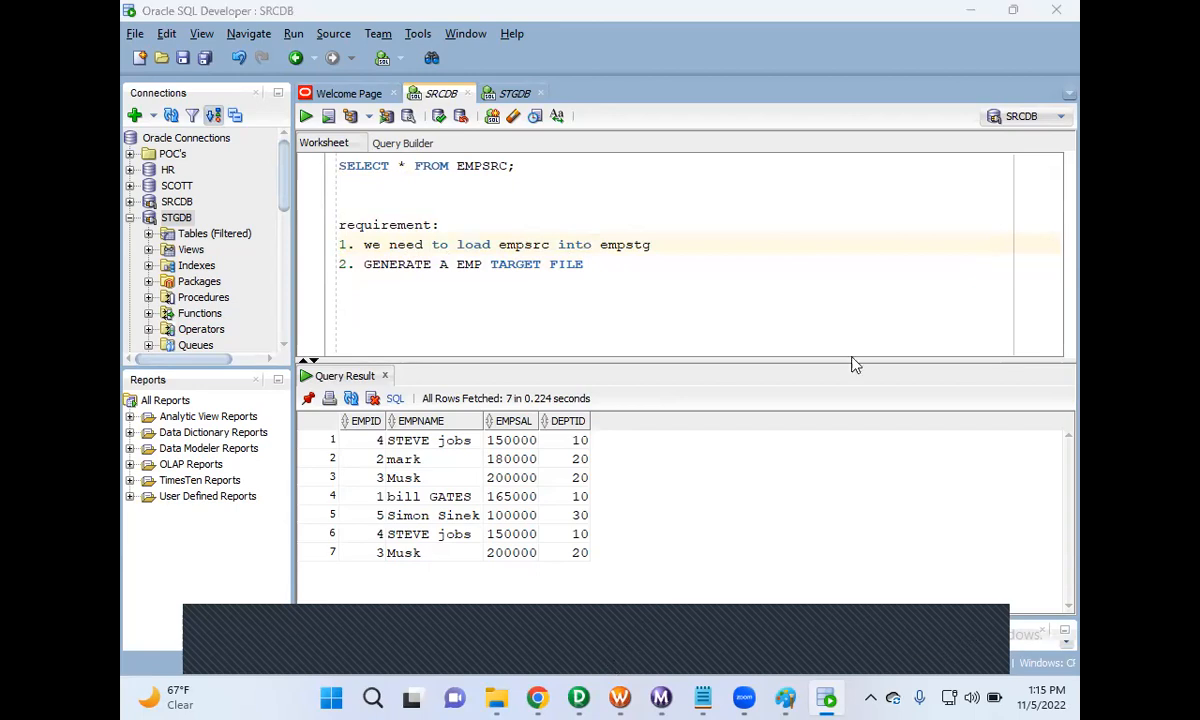
# - Append ( LOAD FROM SOURCE EMPSRC TO TARGET FILE) to requirement 2 and start a new line below it
pyautogui.click(592, 268)
pyautogui.click(594, 268)
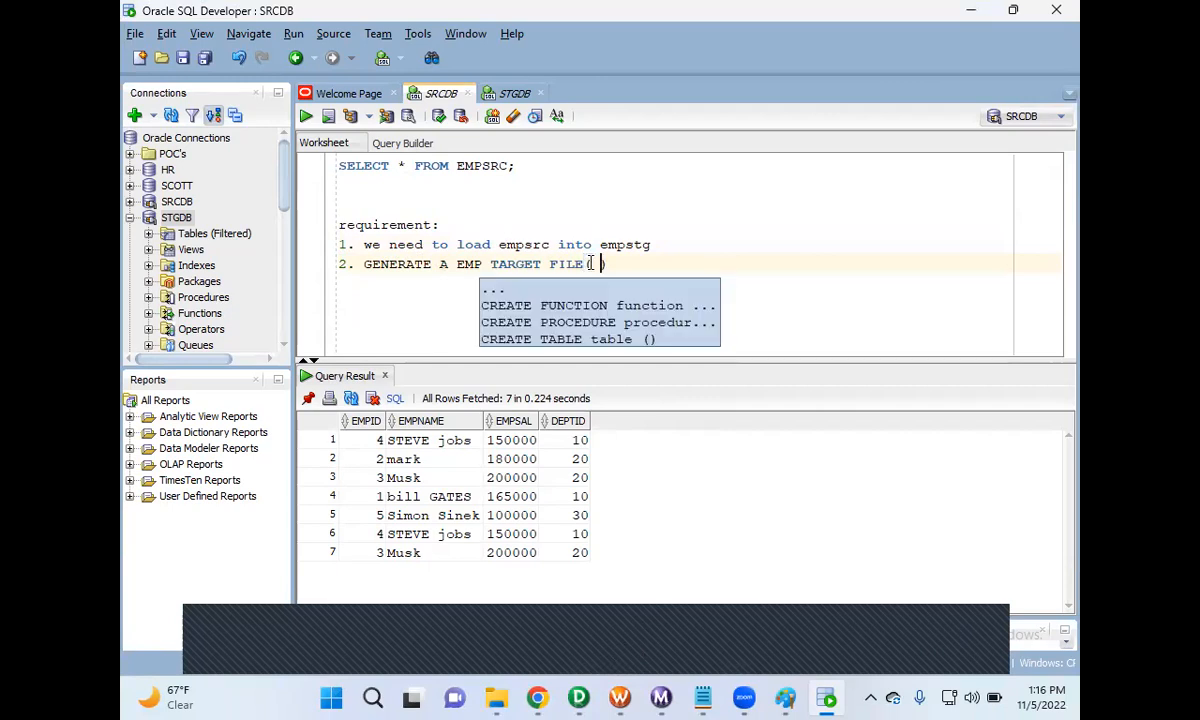
pyautogui.write('LOAD FROM S')
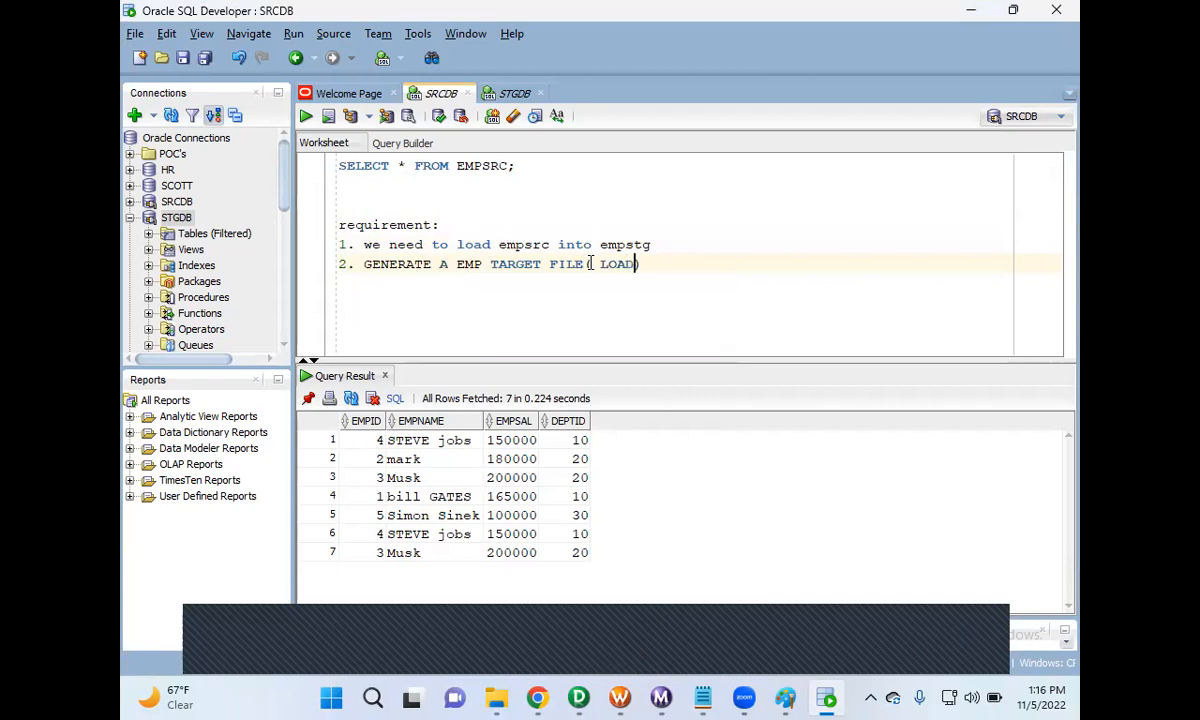
pyautogui.write('OURCE EMPSRC')
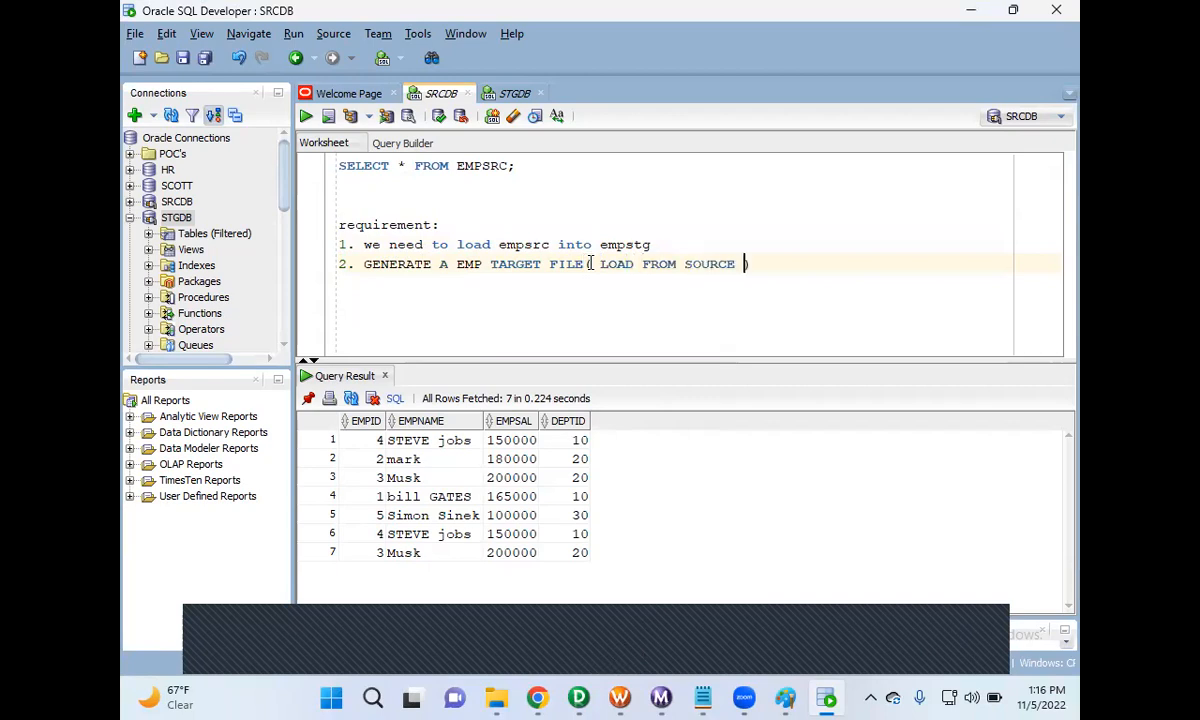
pyautogui.write(' TO TA')
pyautogui.write('RGET FILE')
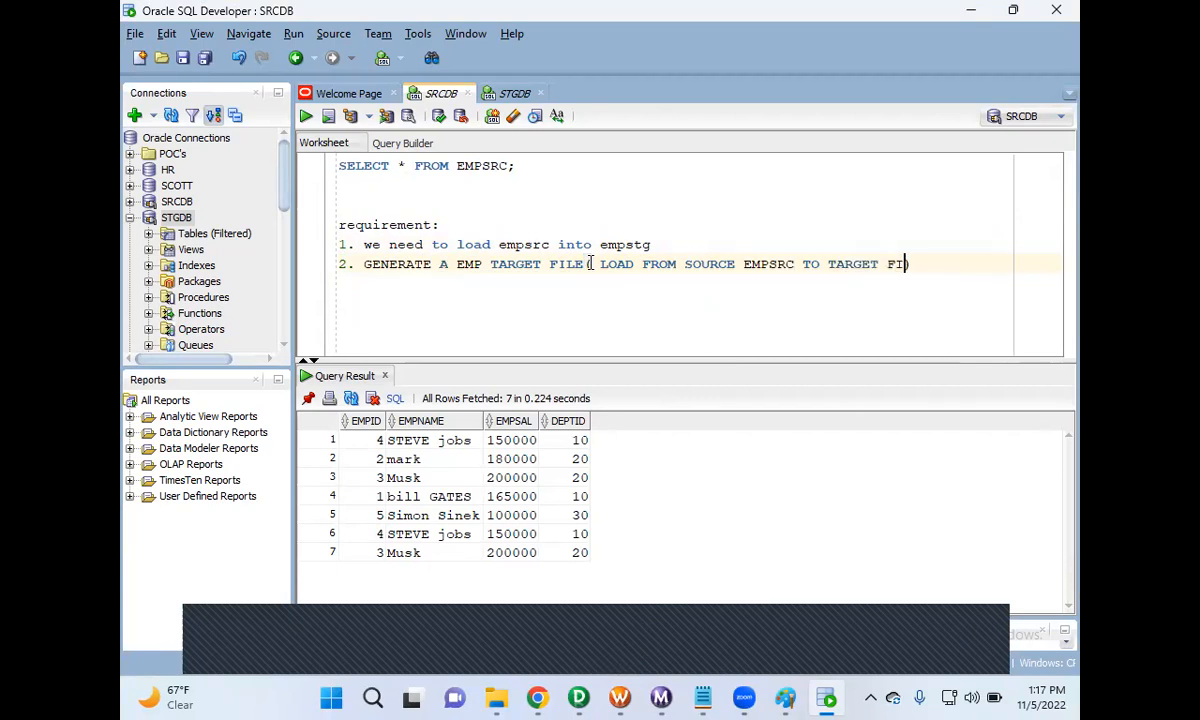
pyautogui.press('BackSpace')
pyautogui.press('Return')
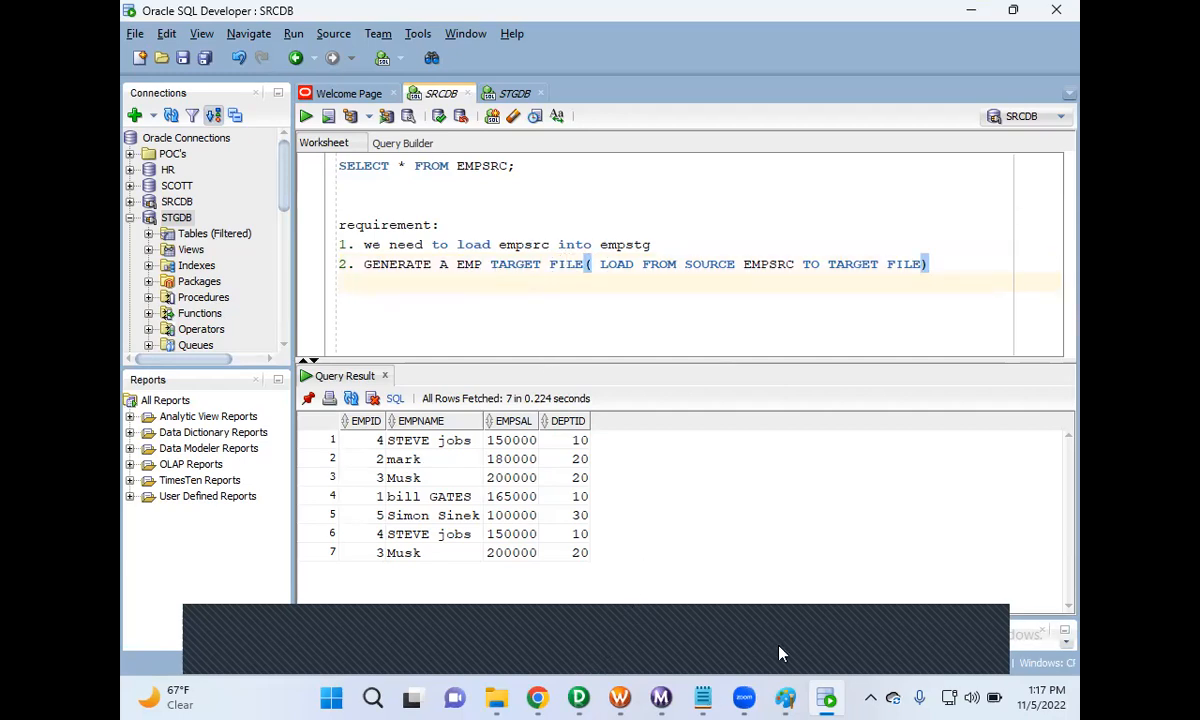
# - Switch to the Class1RecordingNotes file in Notepad, review the prerequisite and basic steps, and minimize it
pyautogui.moveTo(703, 697)
pyautogui.click(747, 577)
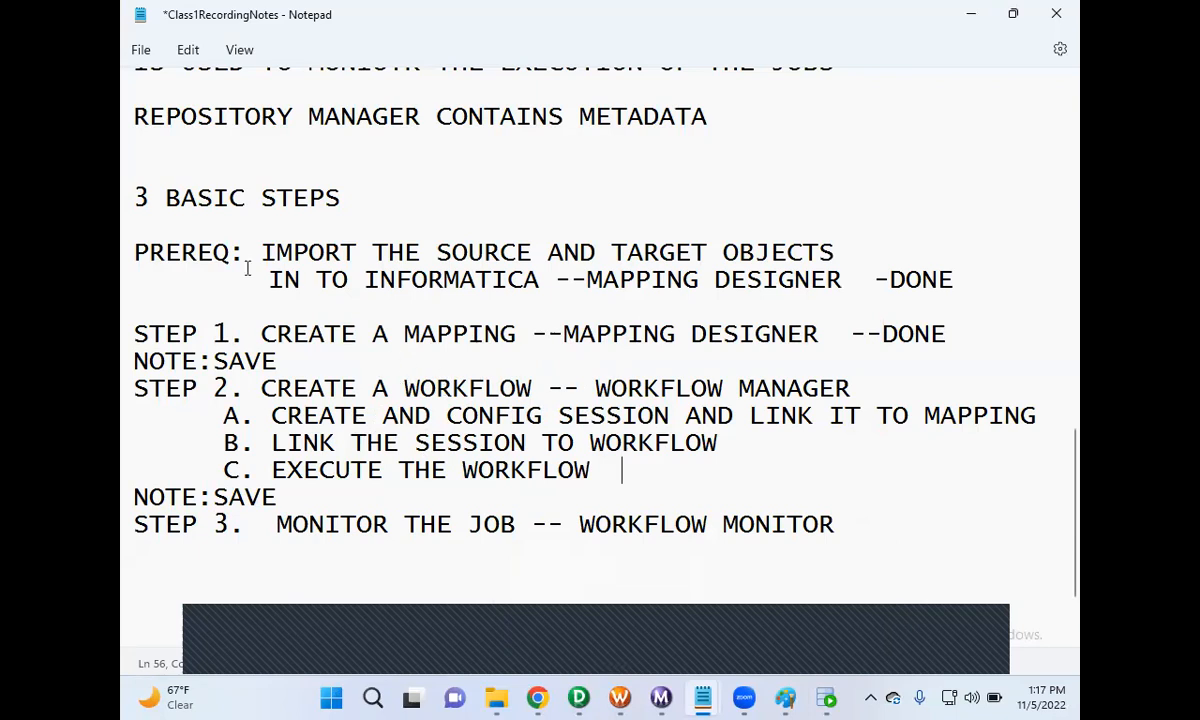
pyautogui.click(970, 14)
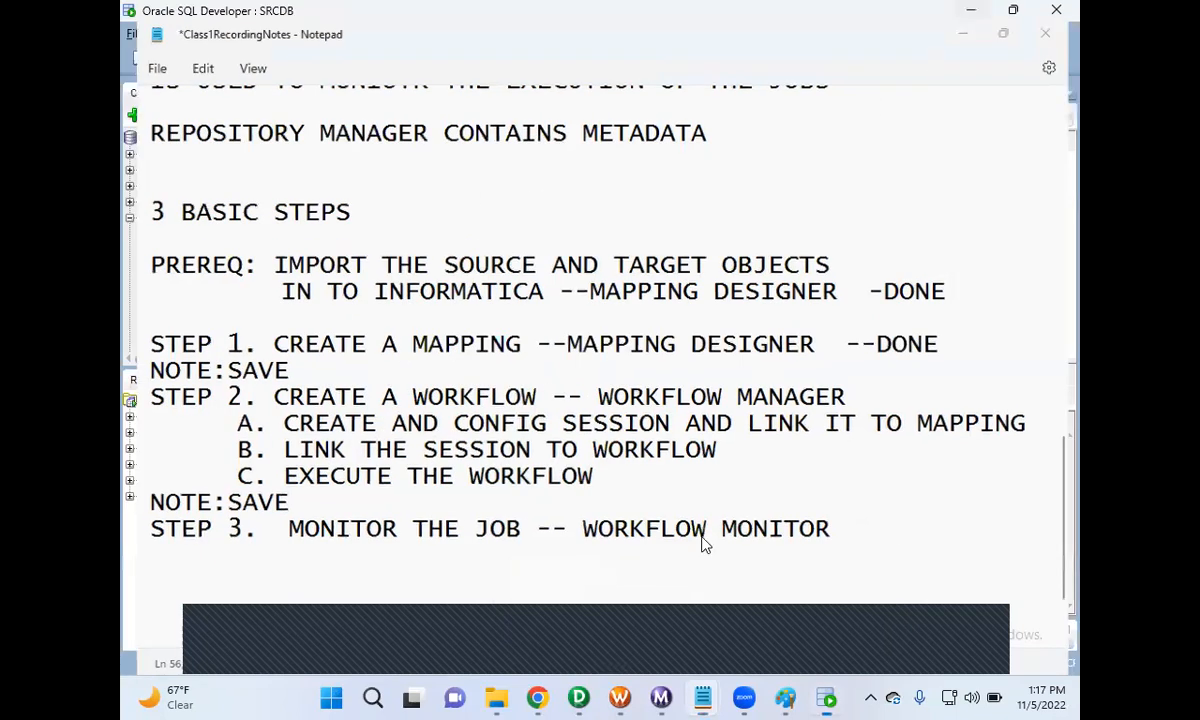
# - Review the import prerequisite in the Class1RecordingNotes file in Notepad and the EMPSRC query in Oracle SQL Developer's SRCDB worksheet
pyautogui.click(585, 698)
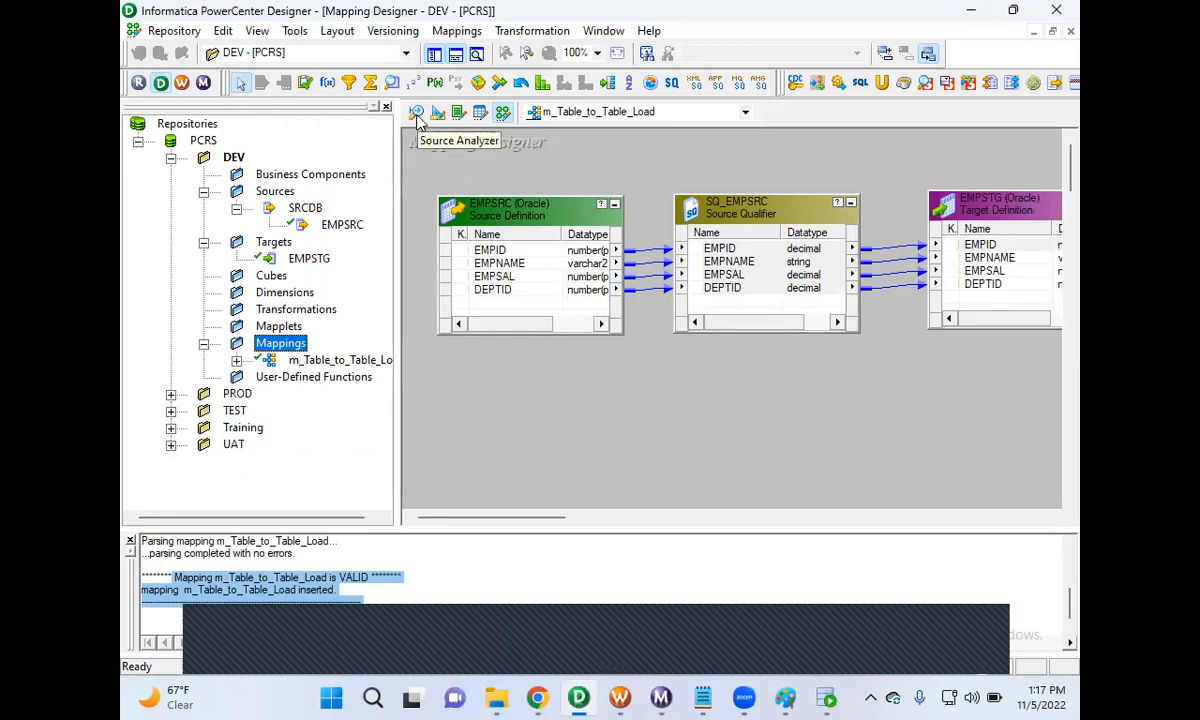
pyautogui.click(703, 697)
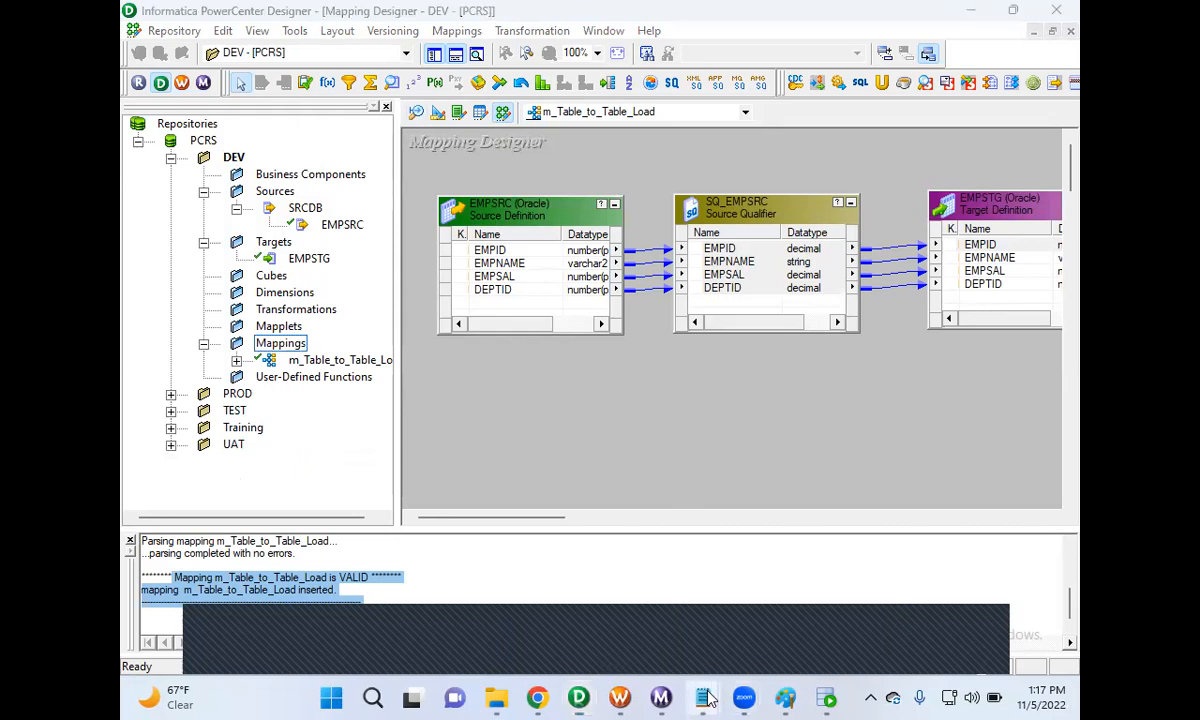
pyautogui.click(818, 607)
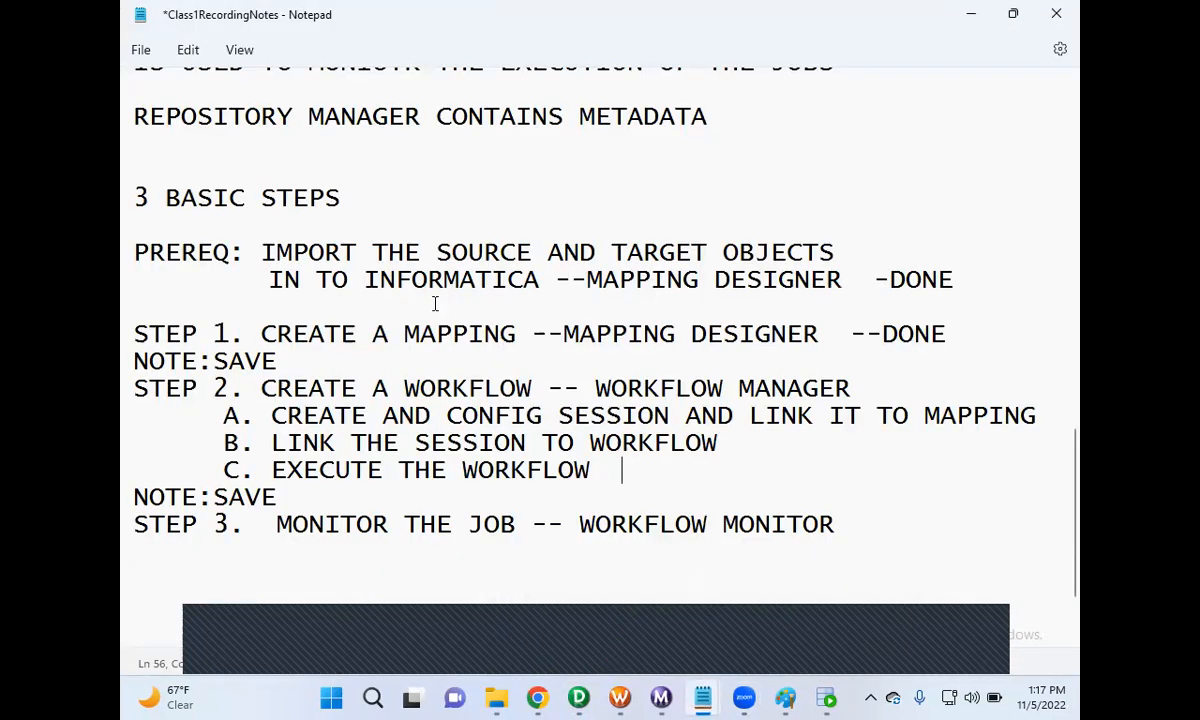
pyautogui.moveTo(262, 252); pyautogui.dragTo(822, 268)
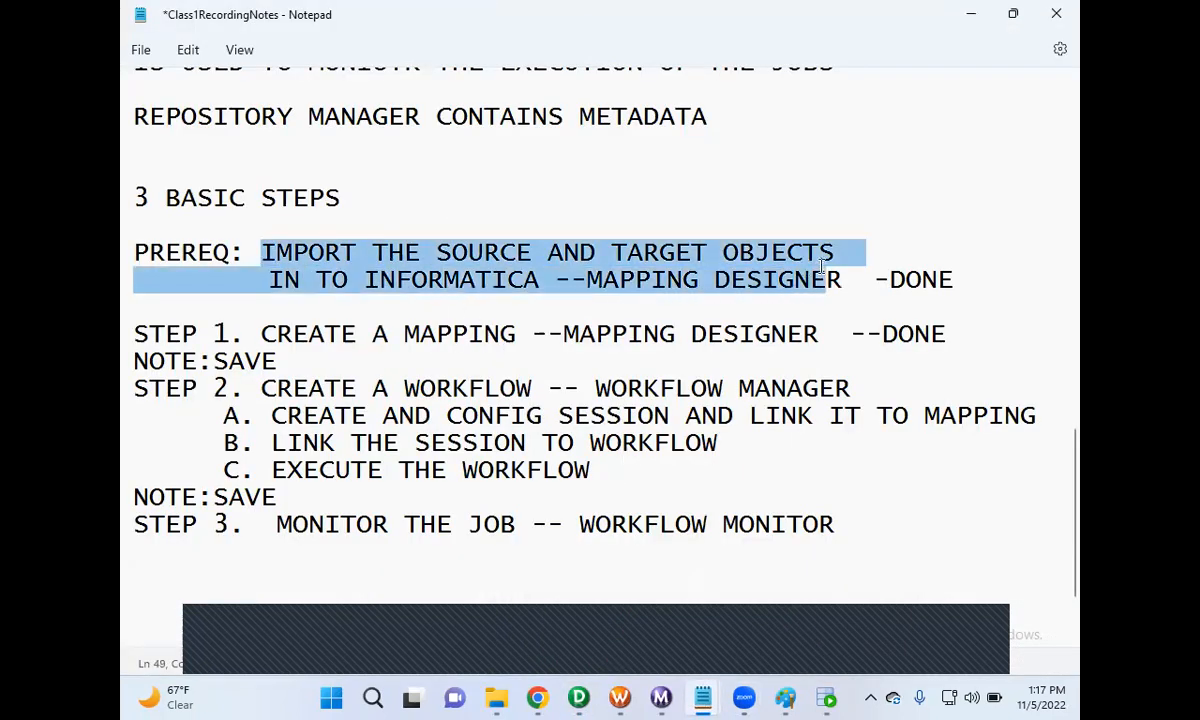
pyautogui.click(826, 698)
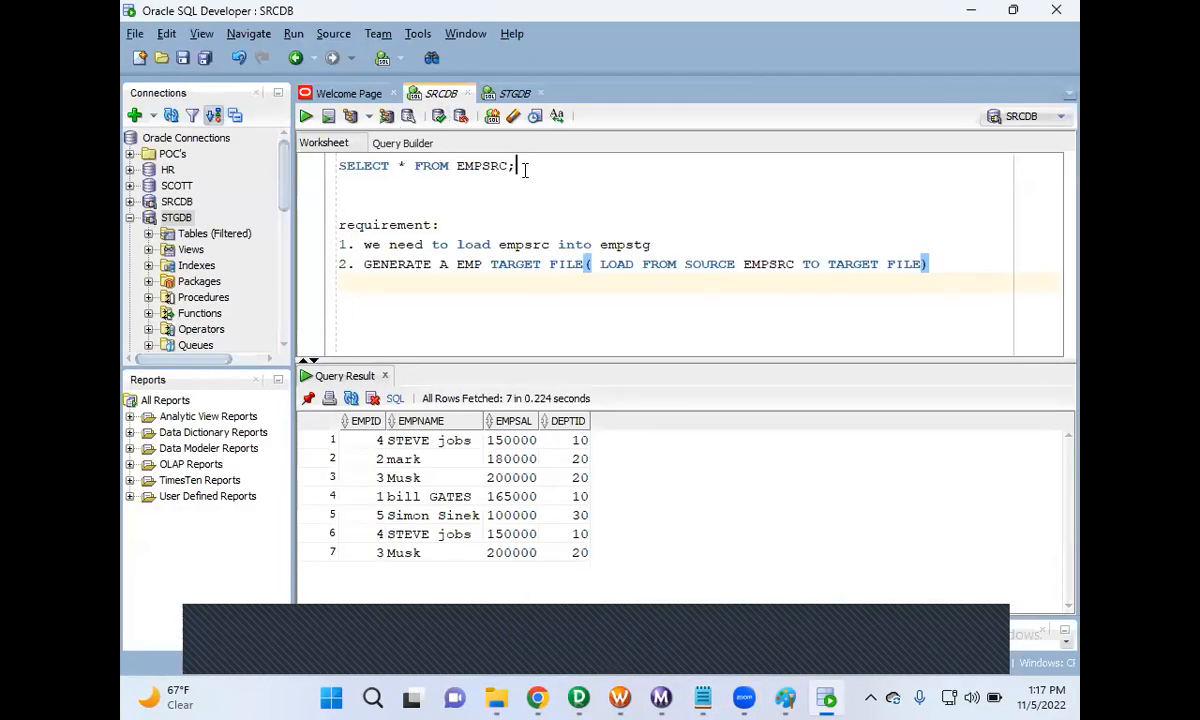
pyautogui.moveTo(516, 166); pyautogui.dragTo(458, 170)
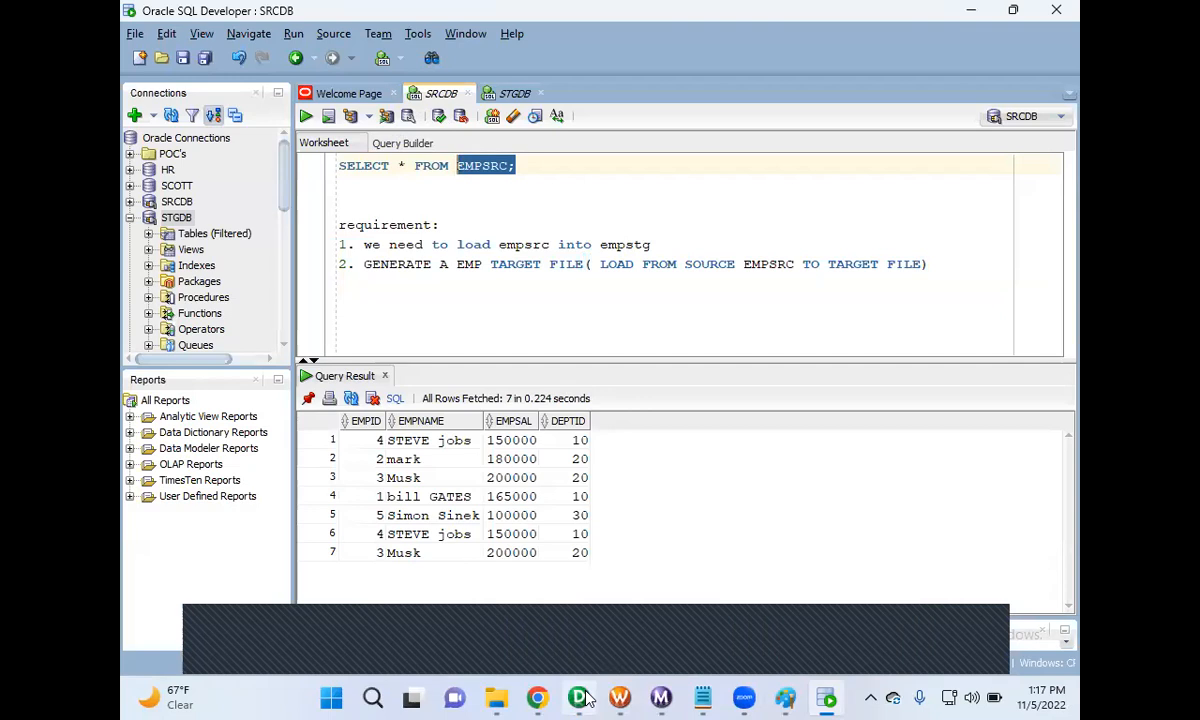
# - Switch to Informatica PowerCenter Designer, locate the imported EMPSRC source in the DEV folder, and open the Target Designer
pyautogui.click(580, 698)
pyautogui.click(315, 222)
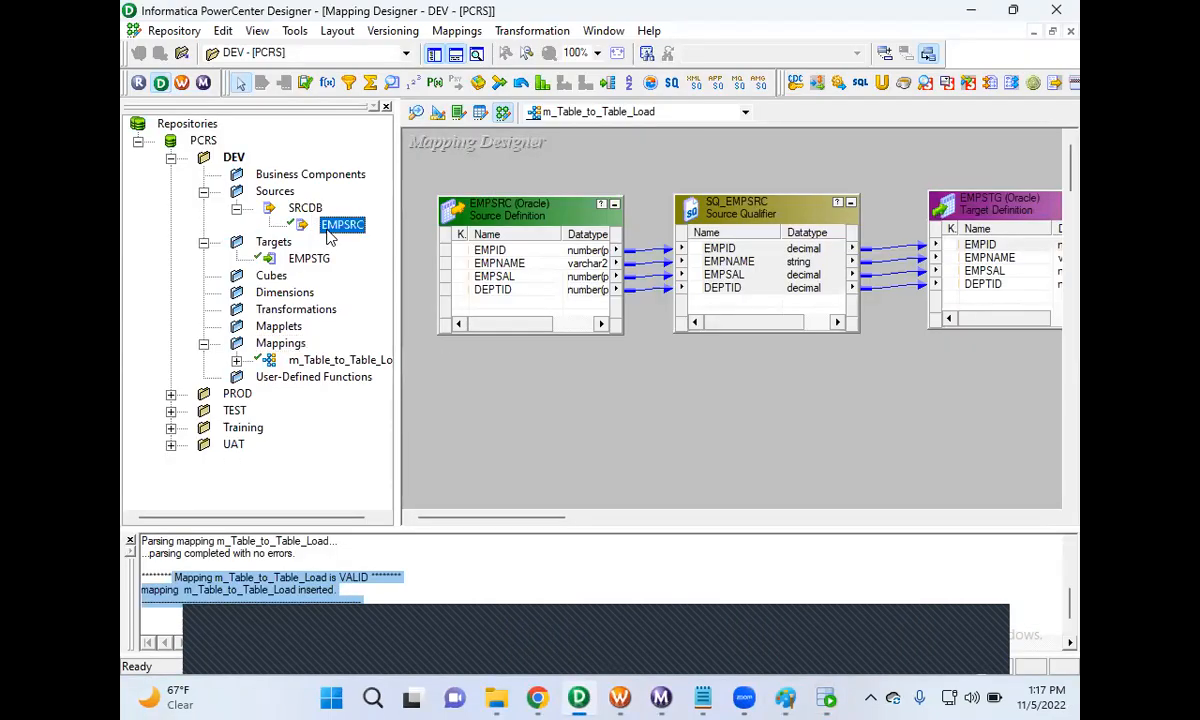
pyautogui.click(350, 228)
pyautogui.click(437, 113)
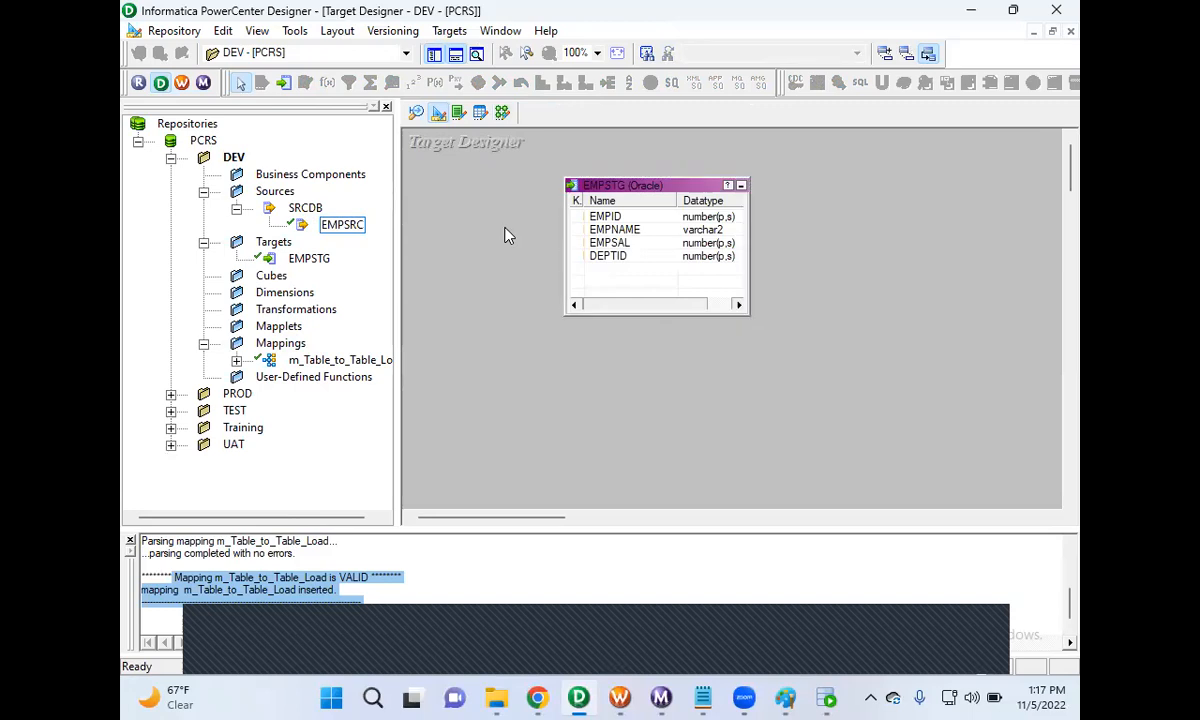
pyautogui.click(825, 698)
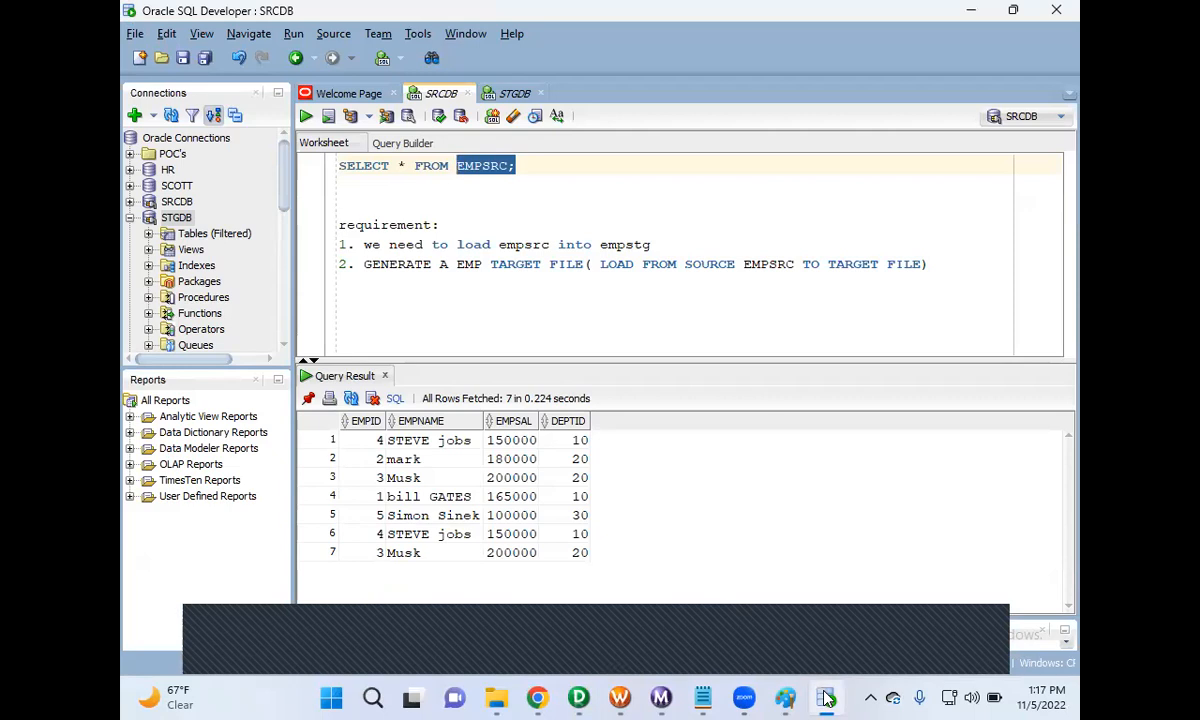
pyautogui.click(825, 698)
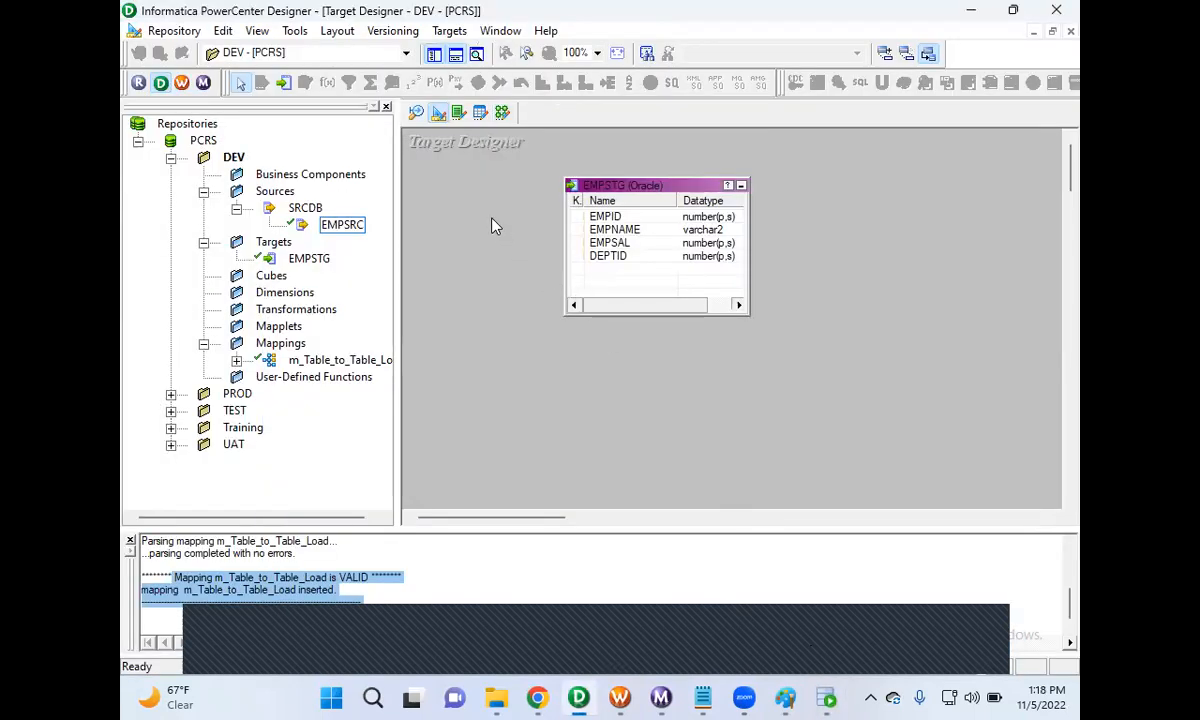
# - Start creating a new target table with the database type Flat File
pyautogui.click(450, 31)
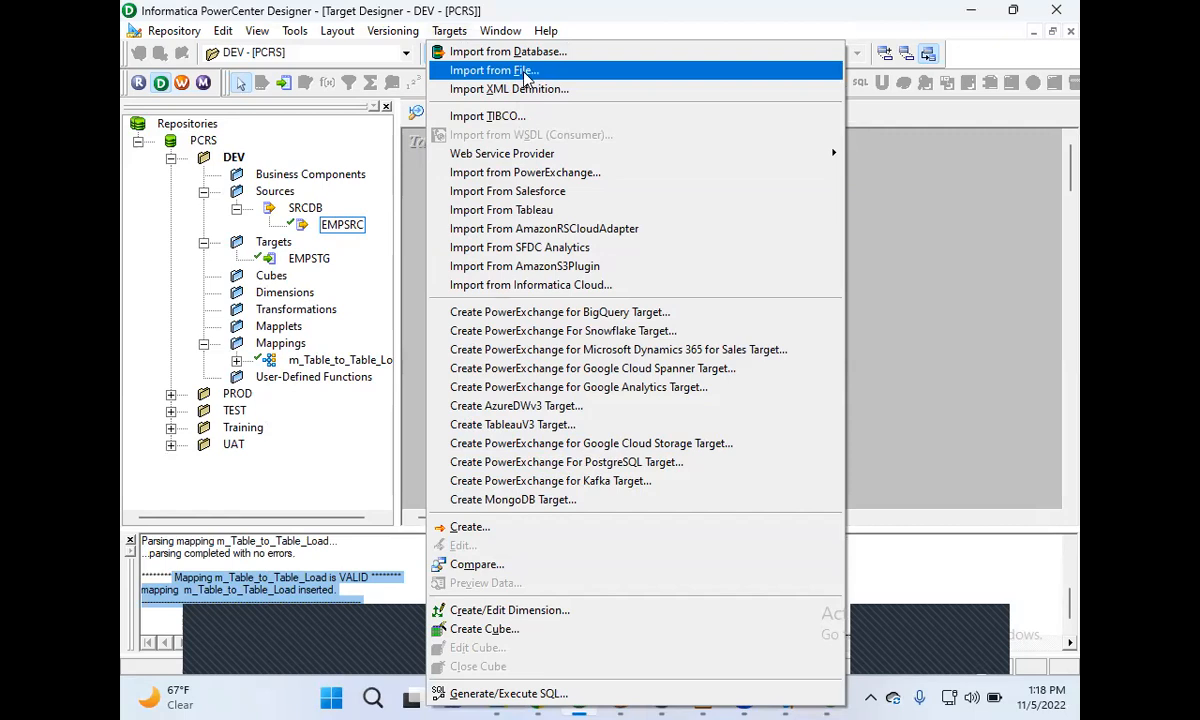
pyautogui.click(505, 538)
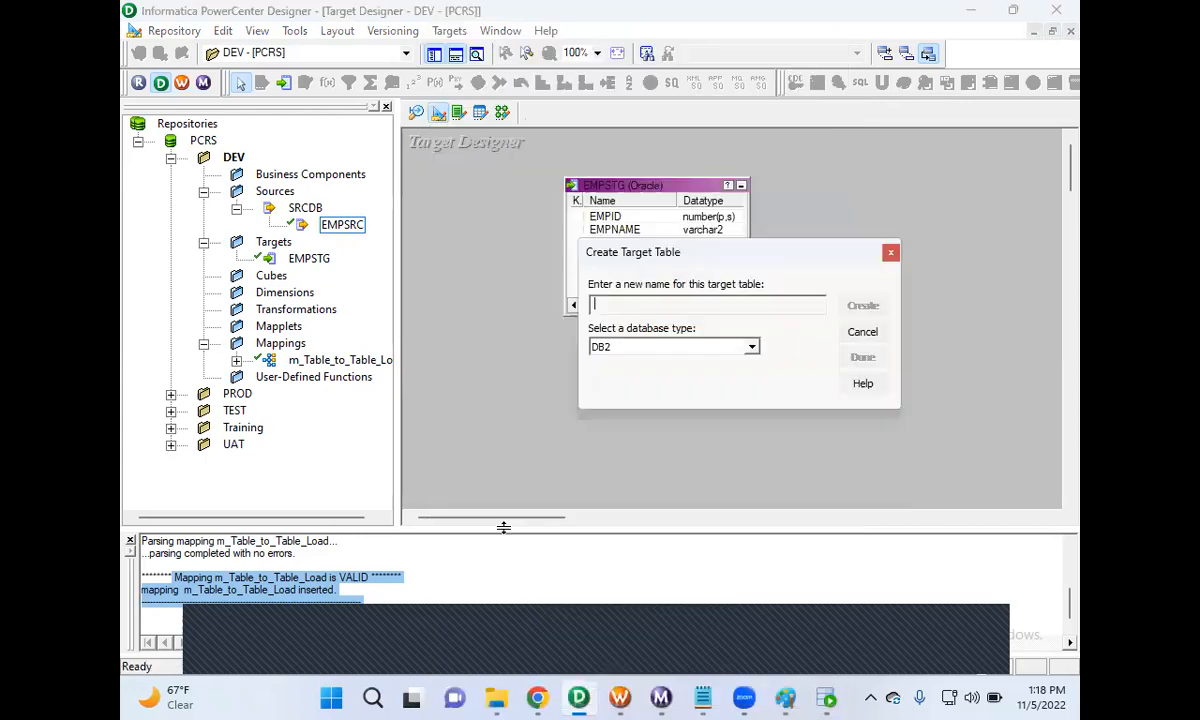
pyautogui.click(660, 350)
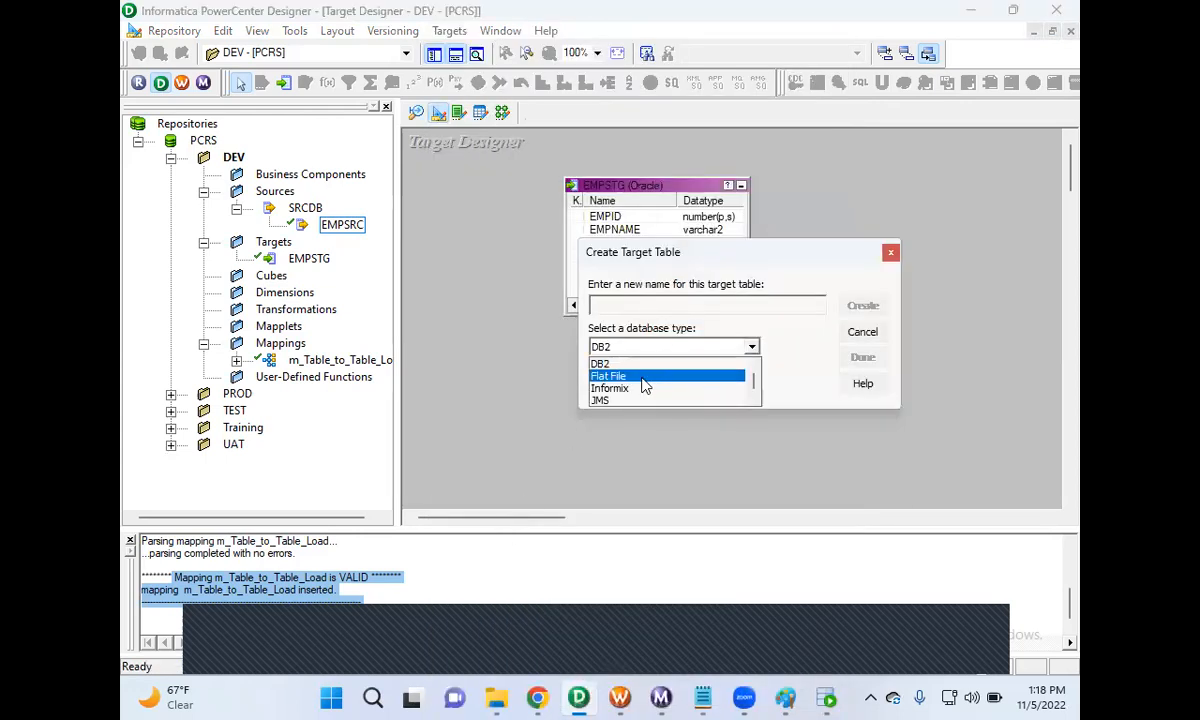
pyautogui.click(643, 380)
# - Name the flat-file target TGT_FF_EMPSTG_File, create it, and finish the table creation
pyautogui.click(628, 304)
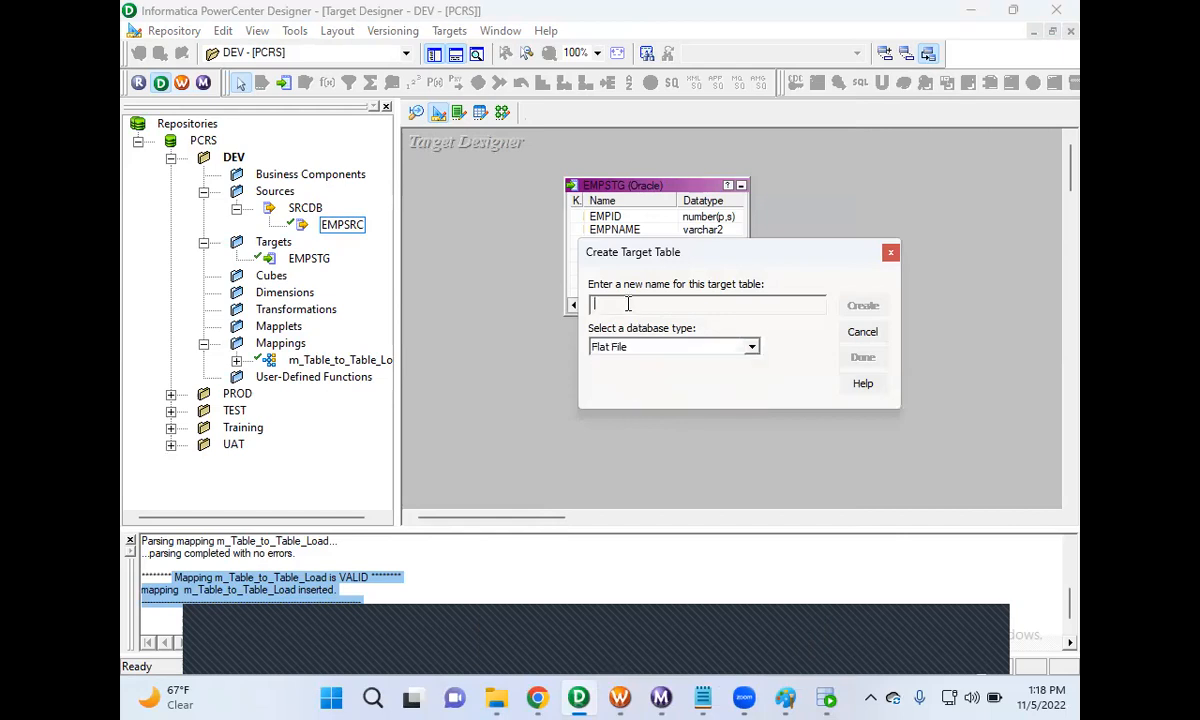
pyautogui.write('FF')
pyautogui.write('_EMP')
pyautogui.write('STG_TGT')
pyautogui.write('ile')
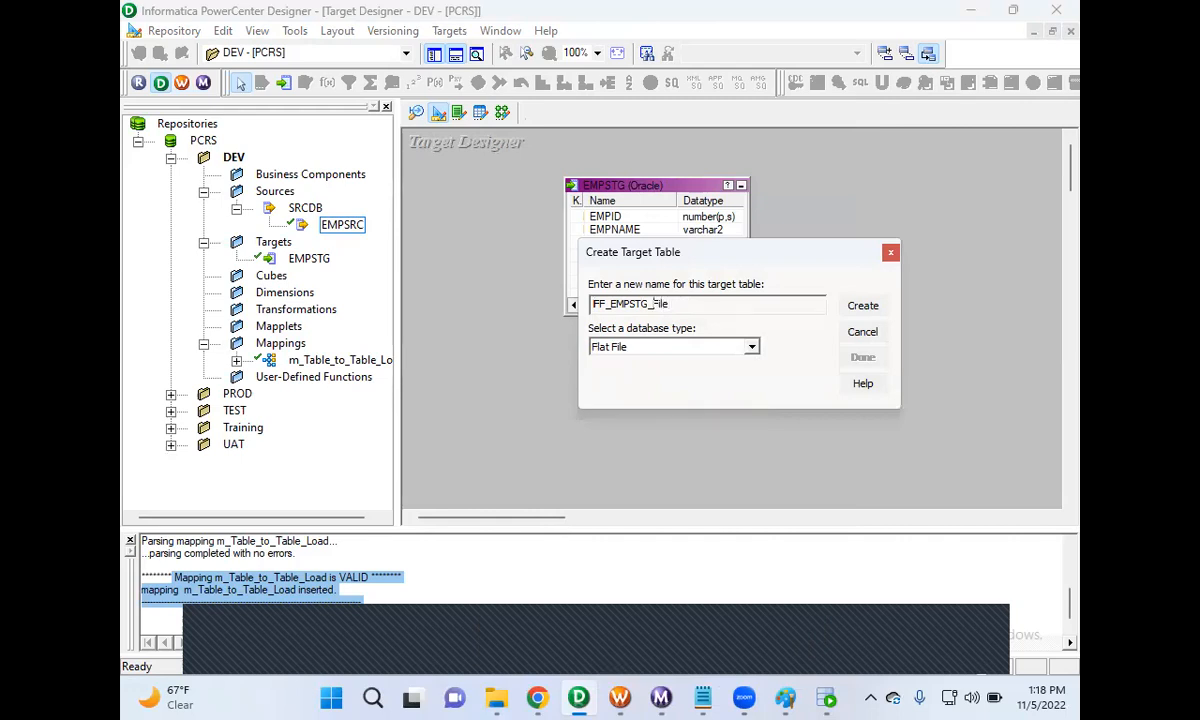
pyautogui.write('tgt_')
pyautogui.press('BackSpace')
pyautogui.press('BackSpace')
pyautogui.press('BackSpace')
pyautogui.press('BackSpace')
pyautogui.write('TGT_')
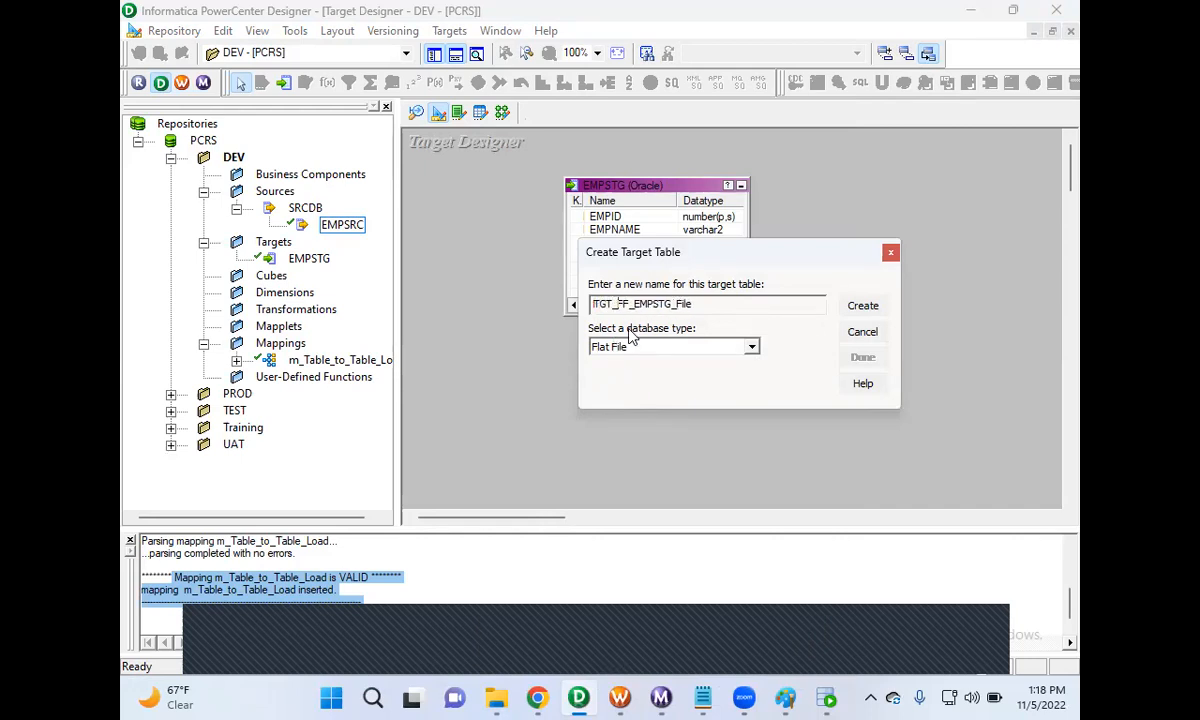
pyautogui.click(861, 308)
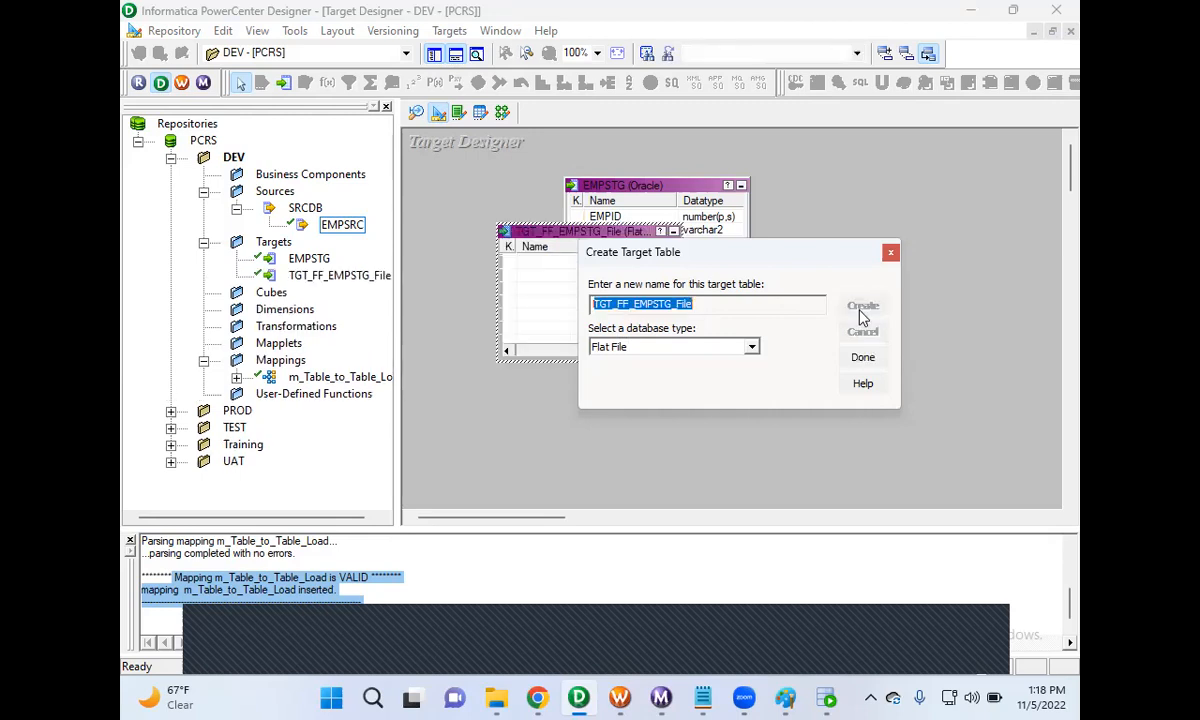
pyautogui.click(862, 357)
# - Space the EMPSTG and TGT_FF_EMPSTG_File targets apart on the canvas and add four new columns to TGT_FF_EMPSTG_File
pyautogui.moveTo(565, 232); pyautogui.dragTo(805, 209)
pyautogui.moveTo(652, 190); pyautogui.dragTo(574, 202)
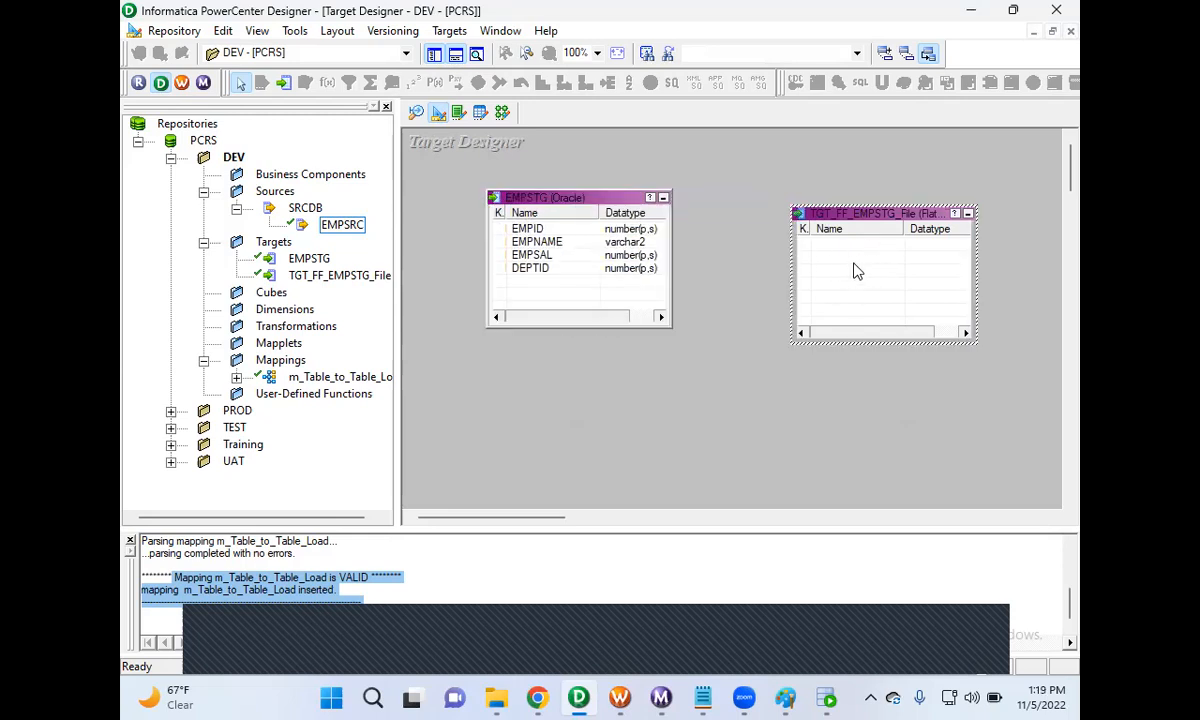
pyautogui.doubleClick(866, 215)
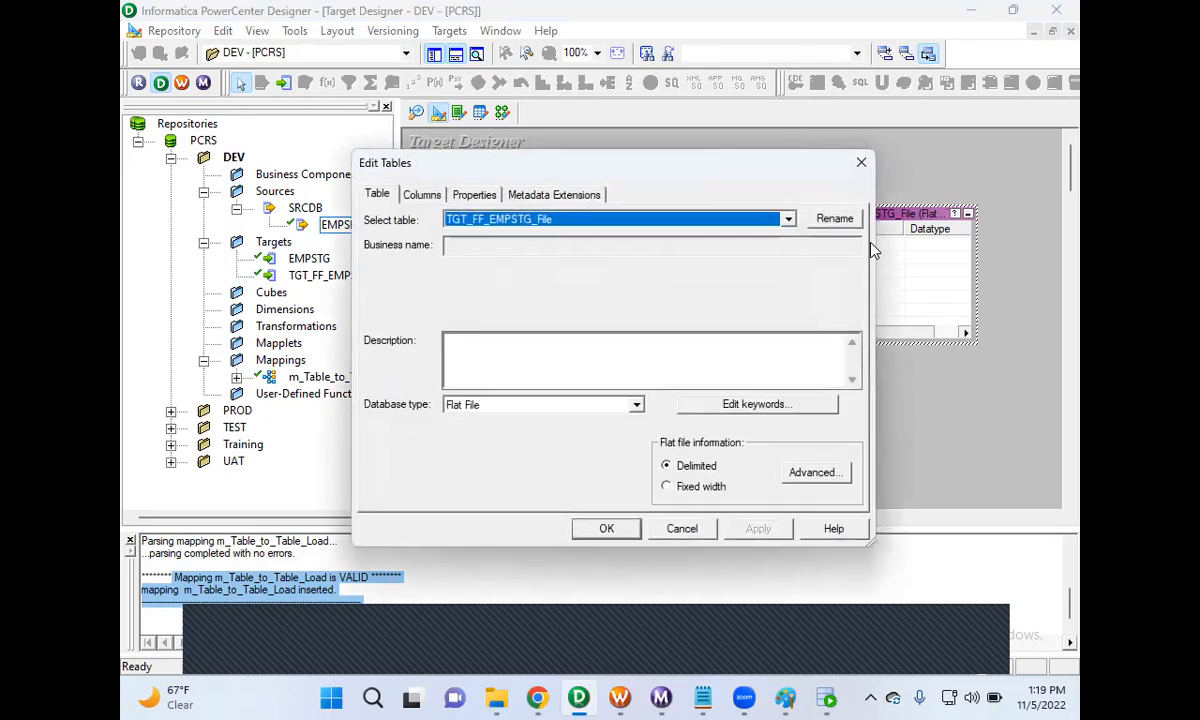
pyautogui.click(432, 198)
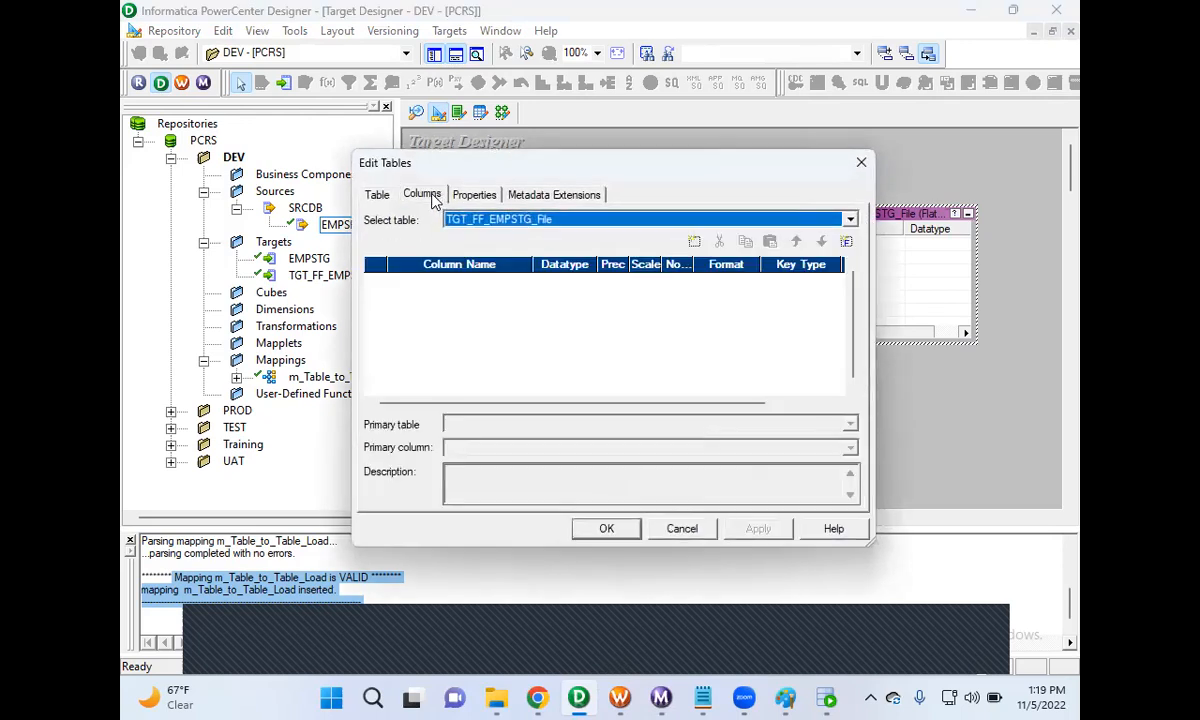
pyautogui.click(695, 243)
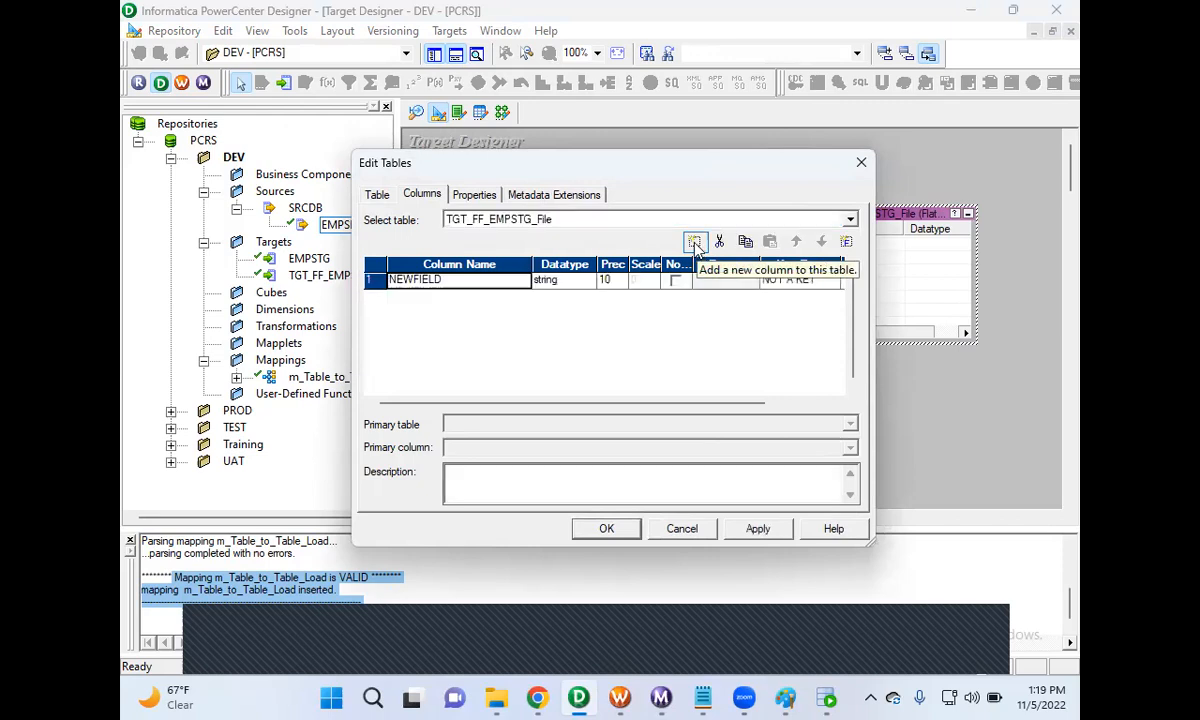
pyautogui.click(695, 243)
pyautogui.click(695, 243)
pyautogui.click(695, 243)
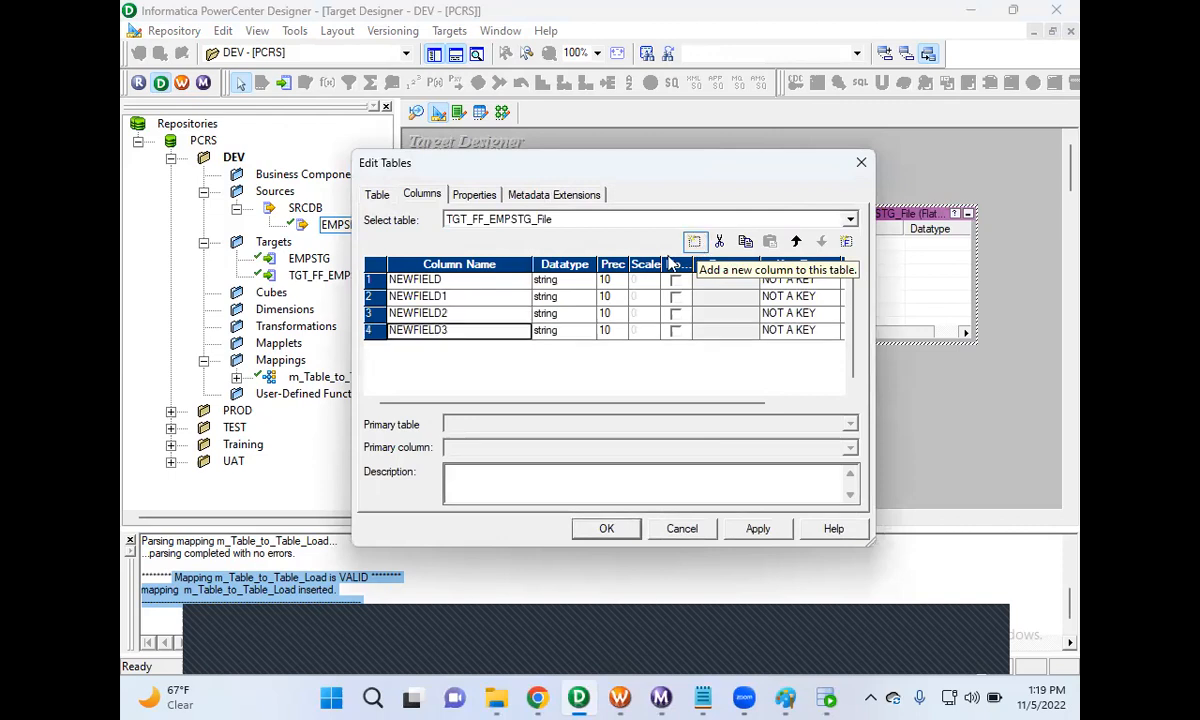
# - Run SELECT * FROM EMPSRC in Oracle SQL Developer to check the source column names, and return to PowerCenter Designer
pyautogui.click(832, 698)
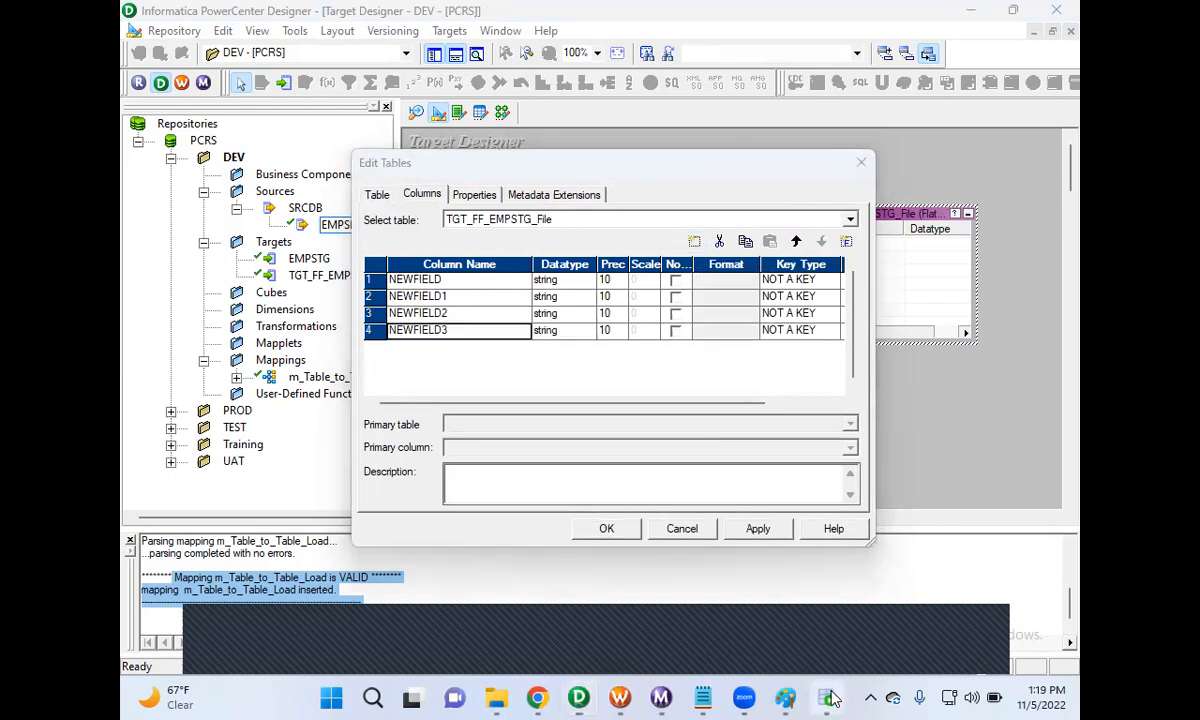
pyautogui.moveTo(518, 164); pyautogui.dragTo(310, 162)
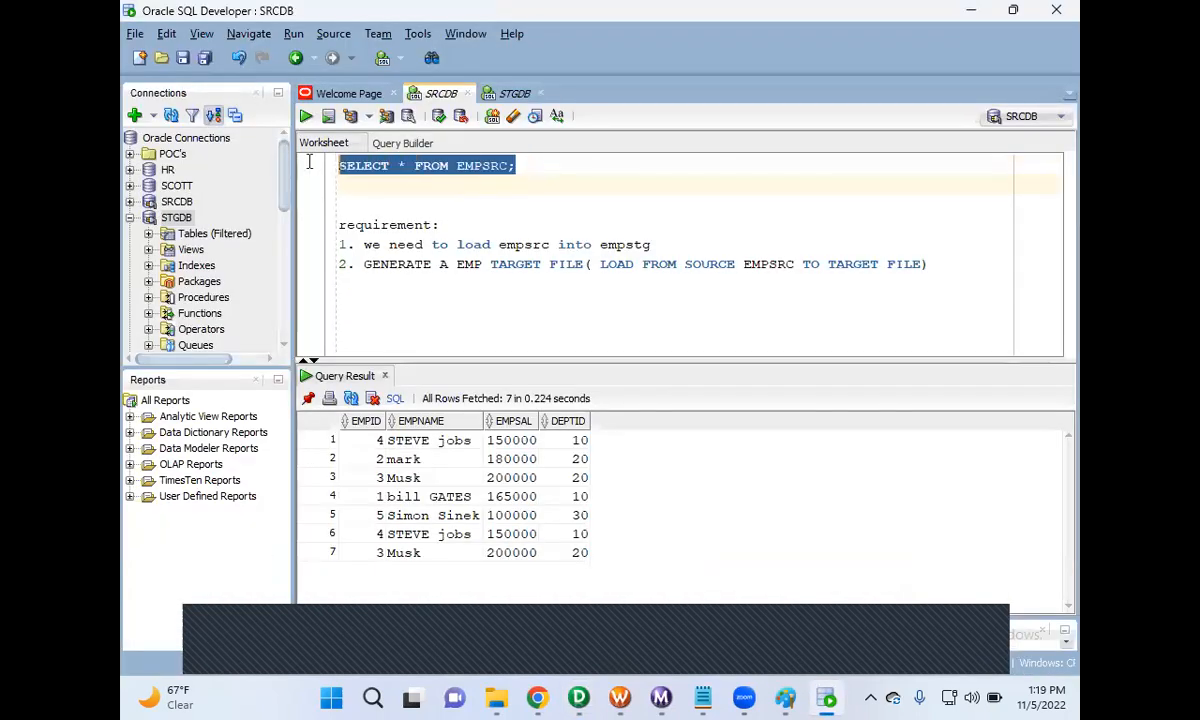
pyautogui.click(305, 116)
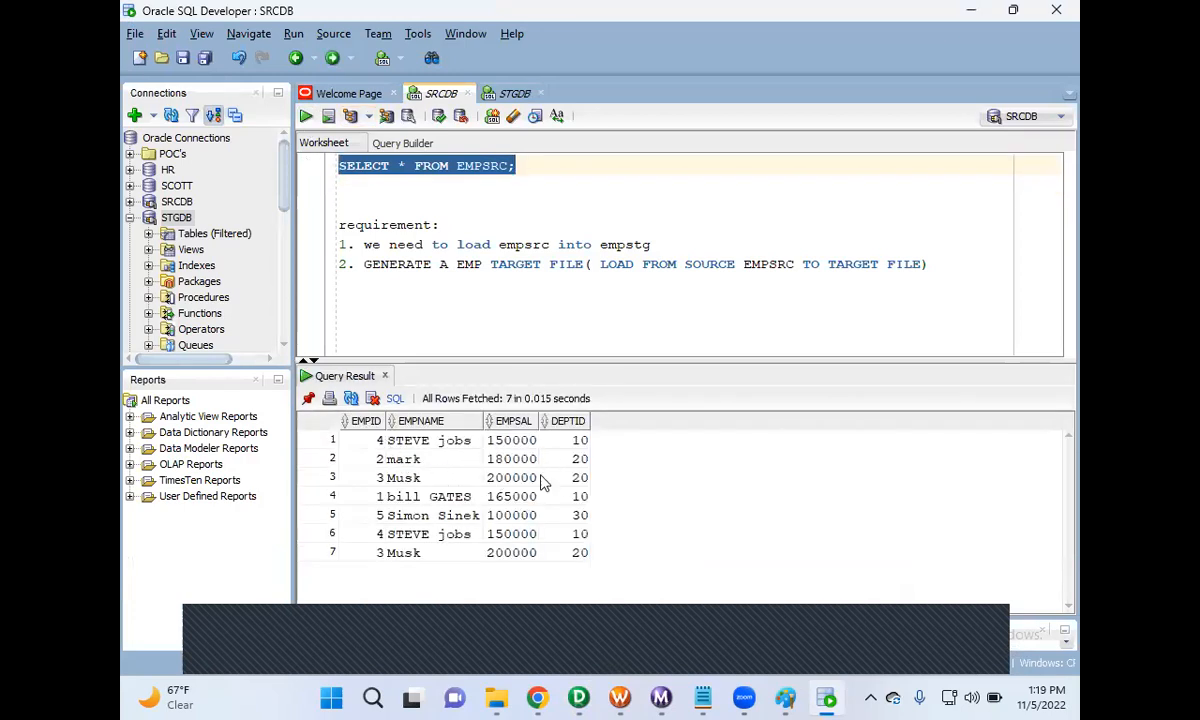
pyautogui.click(970, 15)
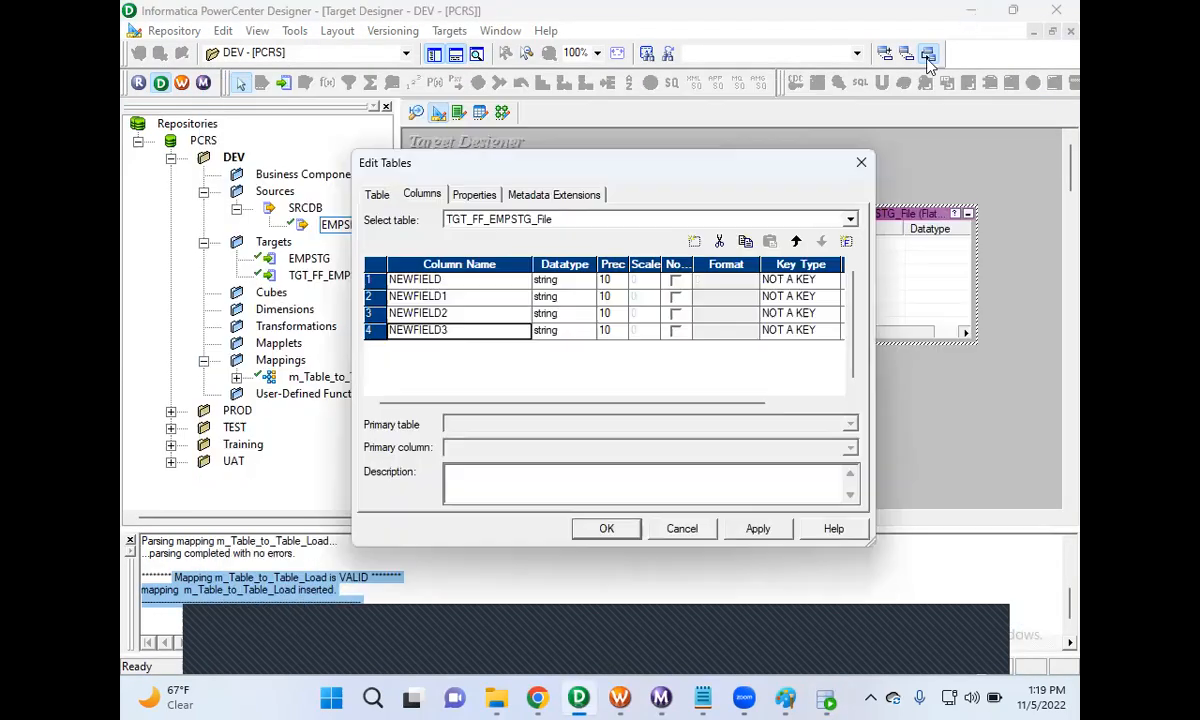
# - Rename the four TGT_FF_EMPSTG_File columns to EMPID, EMPNAME, EMPSAL and DEPTID, in that order
pyautogui.click(441, 284)
pyautogui.moveTo(442, 281); pyautogui.dragTo(383, 283)
pyautogui.write('EMP')
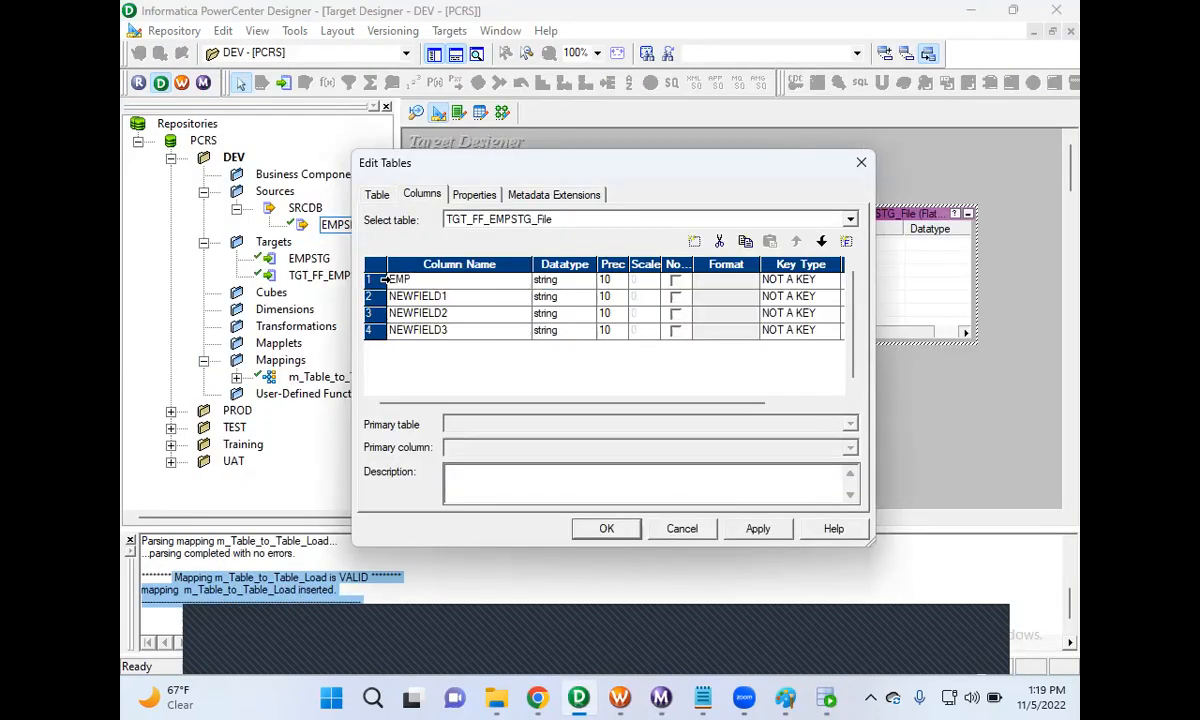
pyautogui.write('ID')
pyautogui.press('Down')
pyautogui.write('EMPNAME')
pyautogui.click(447, 315)
pyautogui.moveTo(463, 316); pyautogui.dragTo(390, 316)
pyautogui.write('EMPSAL')
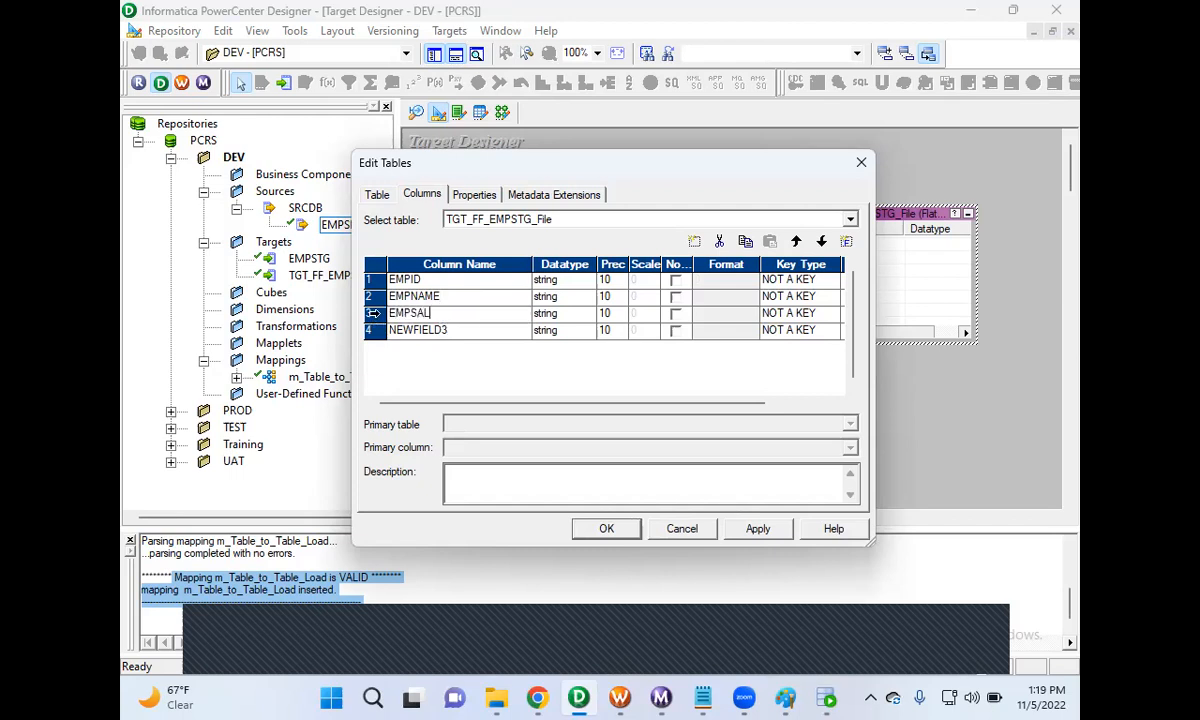
pyautogui.click(418, 335)
pyautogui.moveTo(432, 332); pyautogui.dragTo(366, 331)
pyautogui.write('DEPTID')
# - Set the EMPID column's datatype to int and the EMPNAME column's precision to 50
pyautogui.click(563, 283)
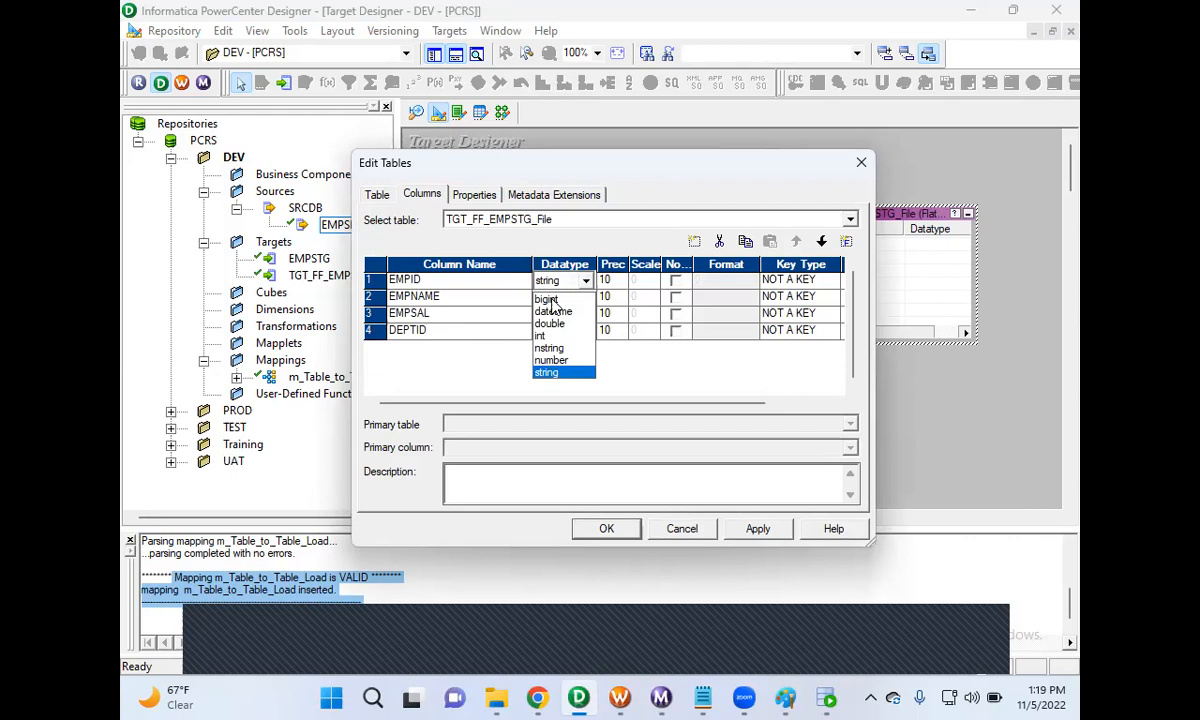
pyautogui.click(550, 336)
pyautogui.click(548, 318)
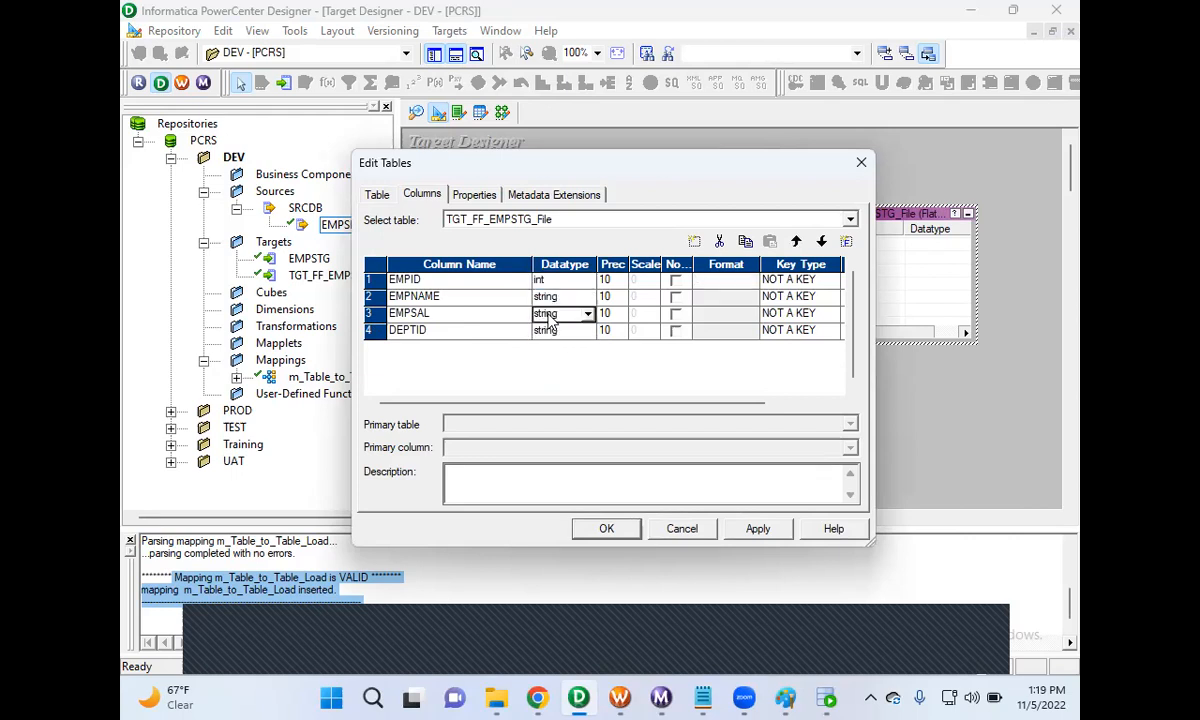
pyautogui.click(548, 316)
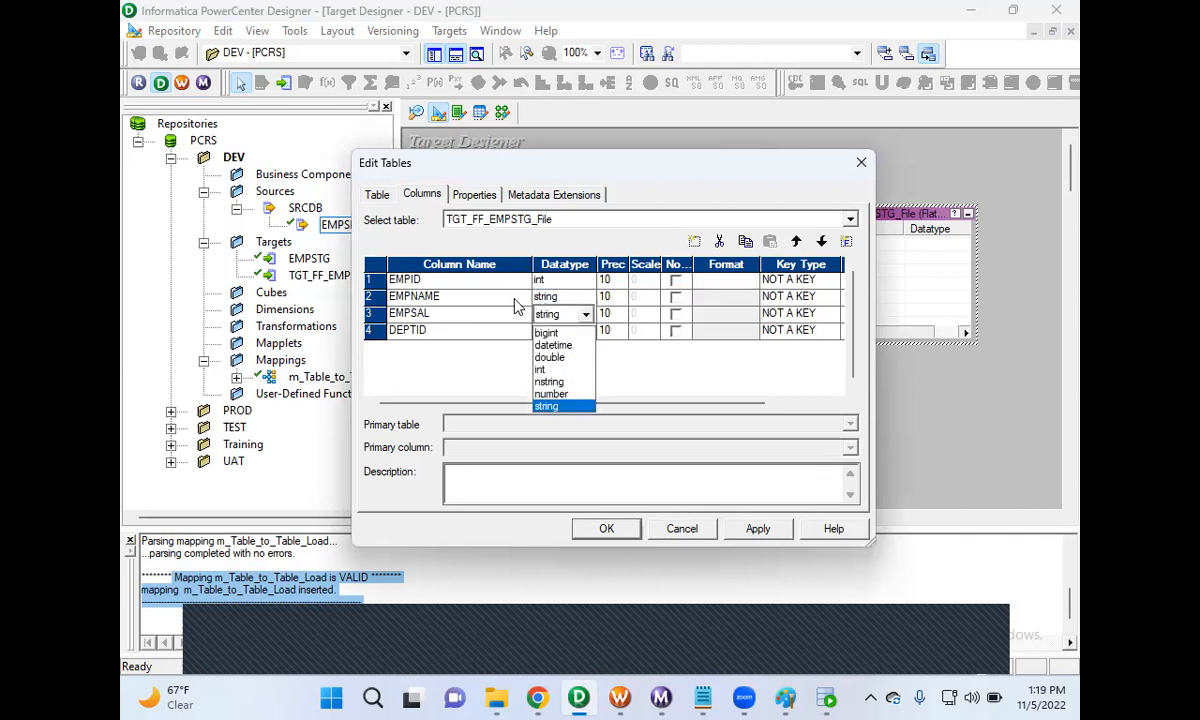
pyautogui.click(609, 297)
pyautogui.click(610, 297)
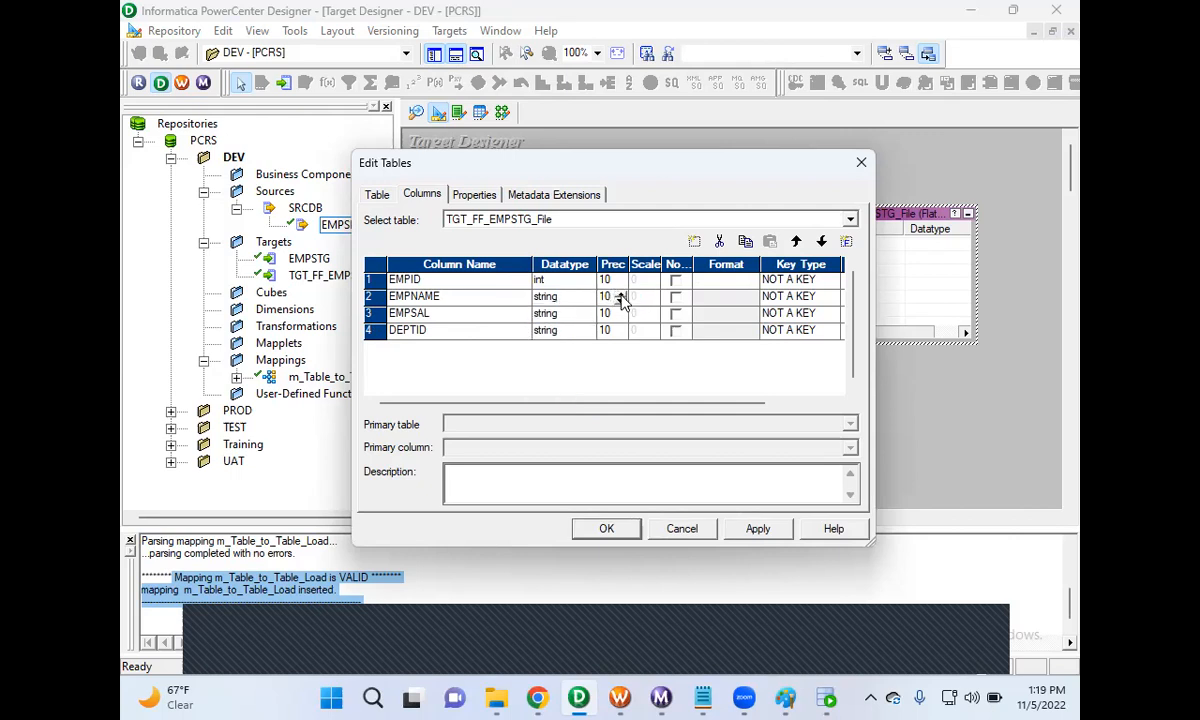
pyautogui.moveTo(613, 298); pyautogui.dragTo(601, 298)
pyautogui.write('50')
# - Set the datatype of the EMPSAL and DEPTID columns to int and save the TGT_FF_EMPSTG_File table definition
pyautogui.click(556, 314)
pyautogui.click(560, 317)
pyautogui.click(562, 322)
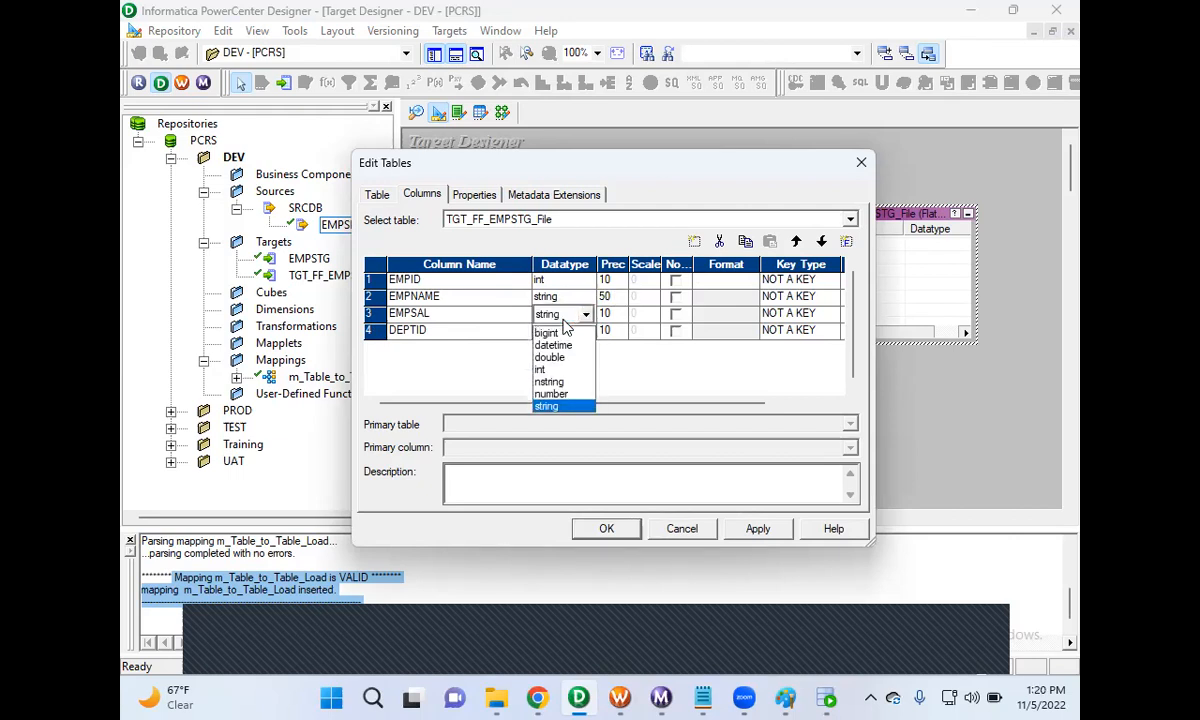
pyautogui.click(555, 373)
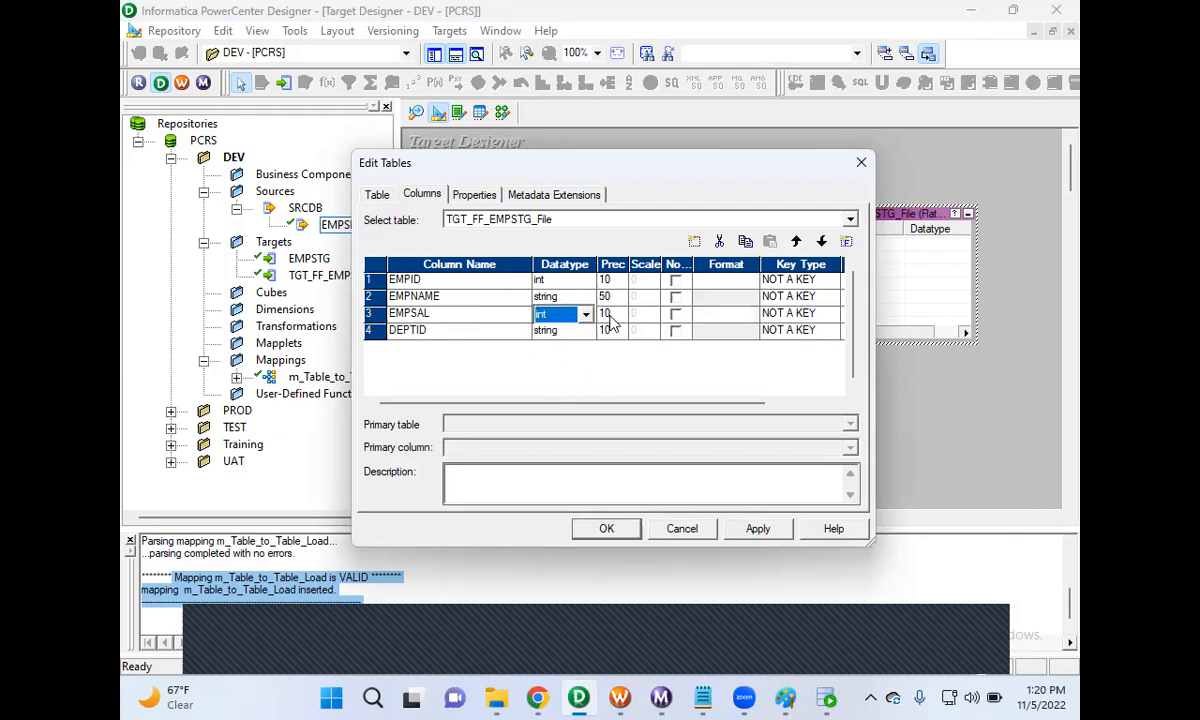
pyautogui.click(580, 340)
pyautogui.scroll(1, 575, 370)
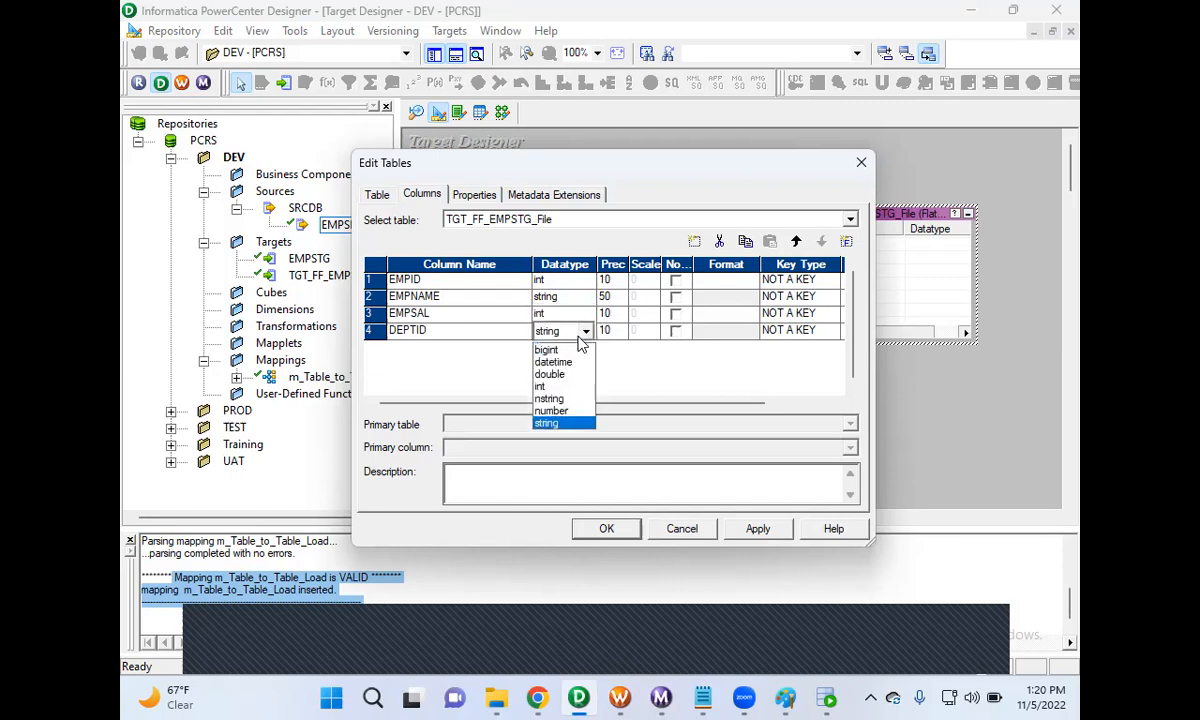
pyautogui.click(573, 390)
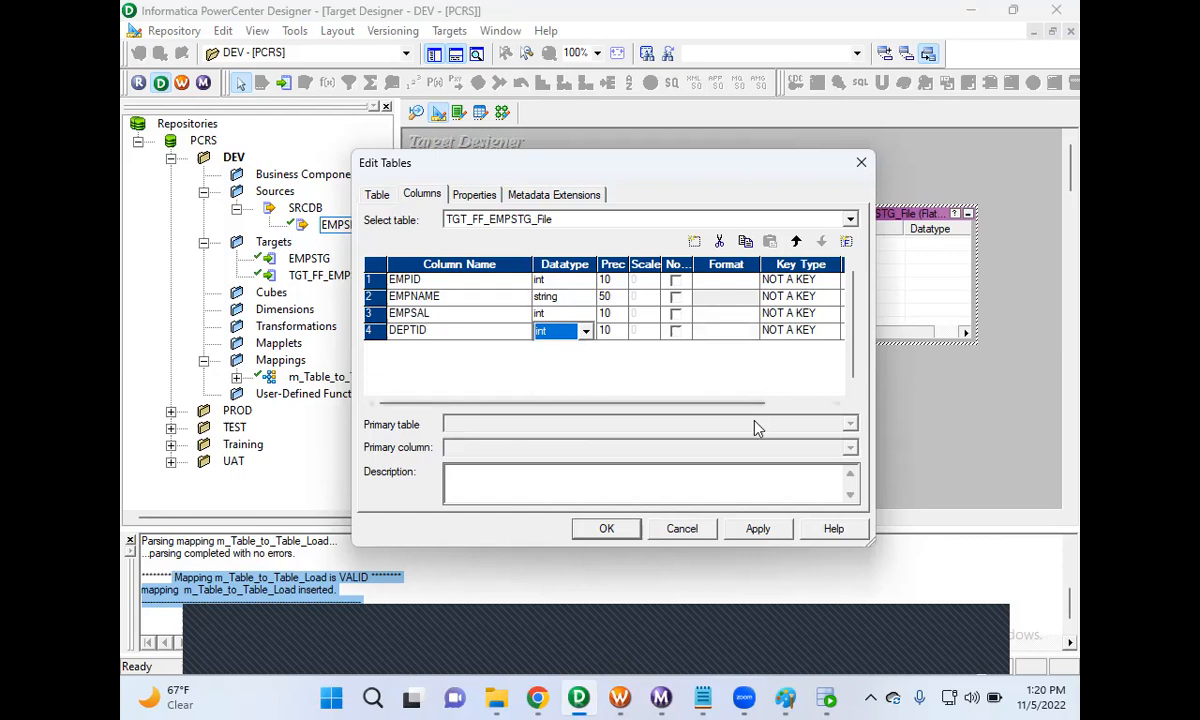
pyautogui.click(757, 530)
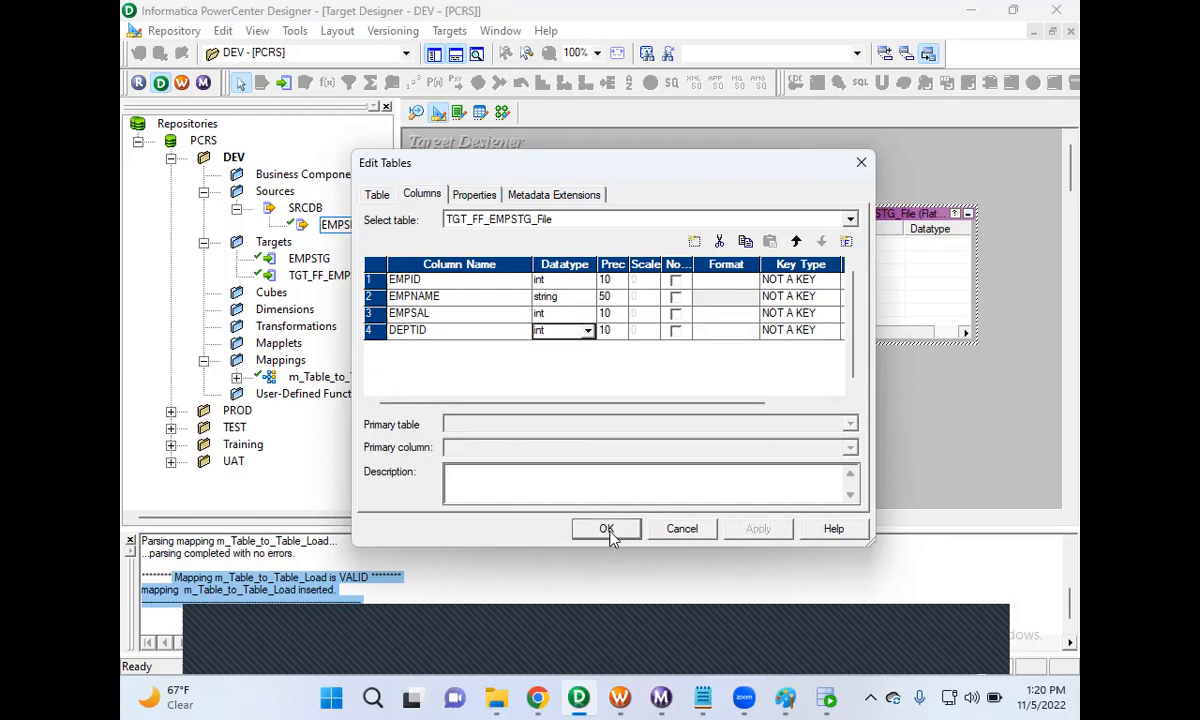
pyautogui.click(607, 529)
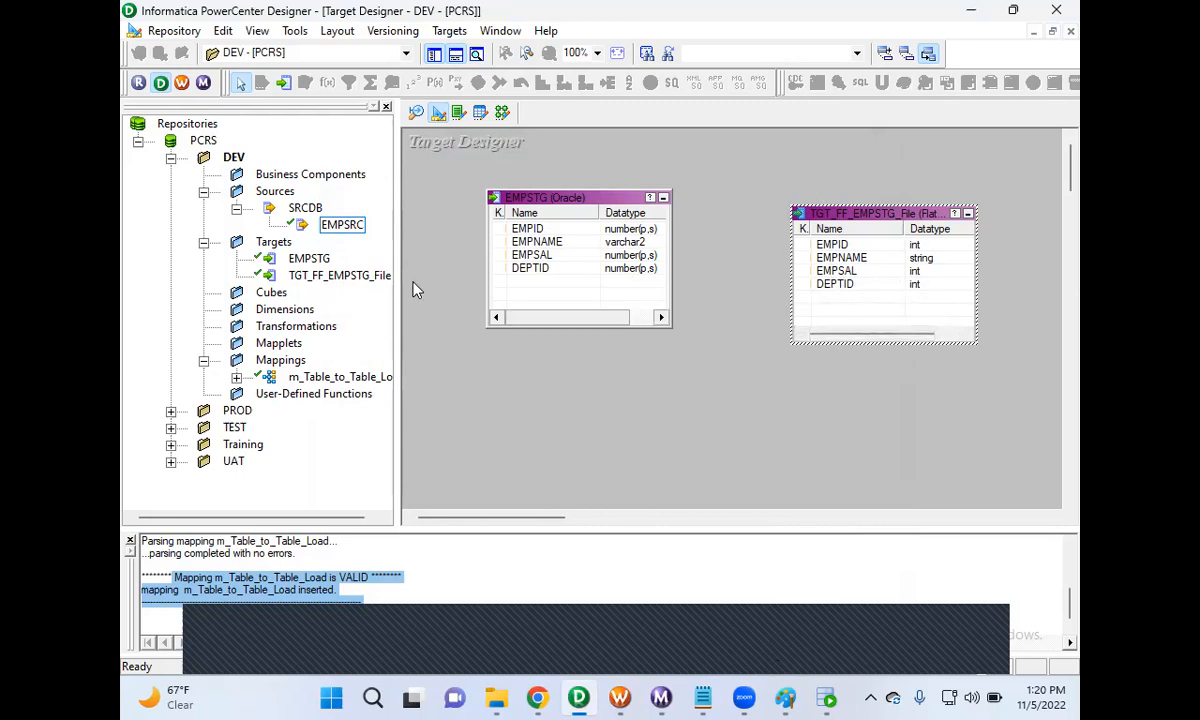
# - Widen the repository navigator to show the full TGT_FF_EMPSTG_File name, and switch to the Mapping Designer
pyautogui.moveTo(399, 286); pyautogui.dragTo(437, 286)
pyautogui.click(350, 272)
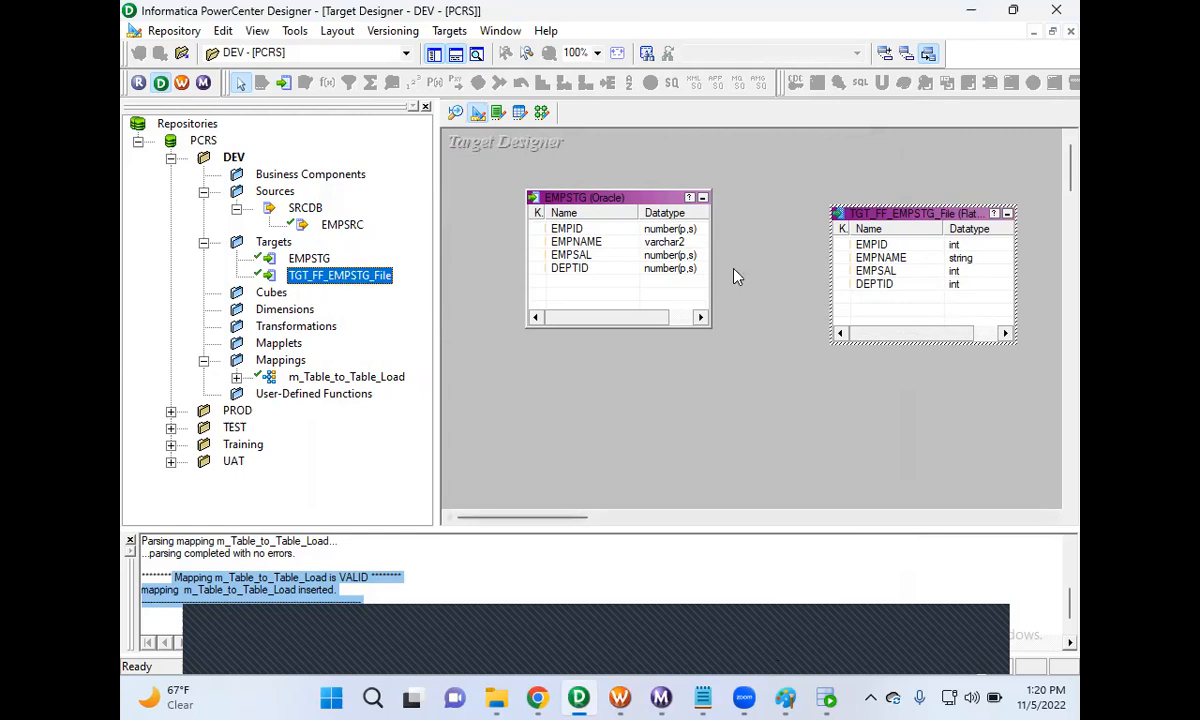
pyautogui.click(541, 112)
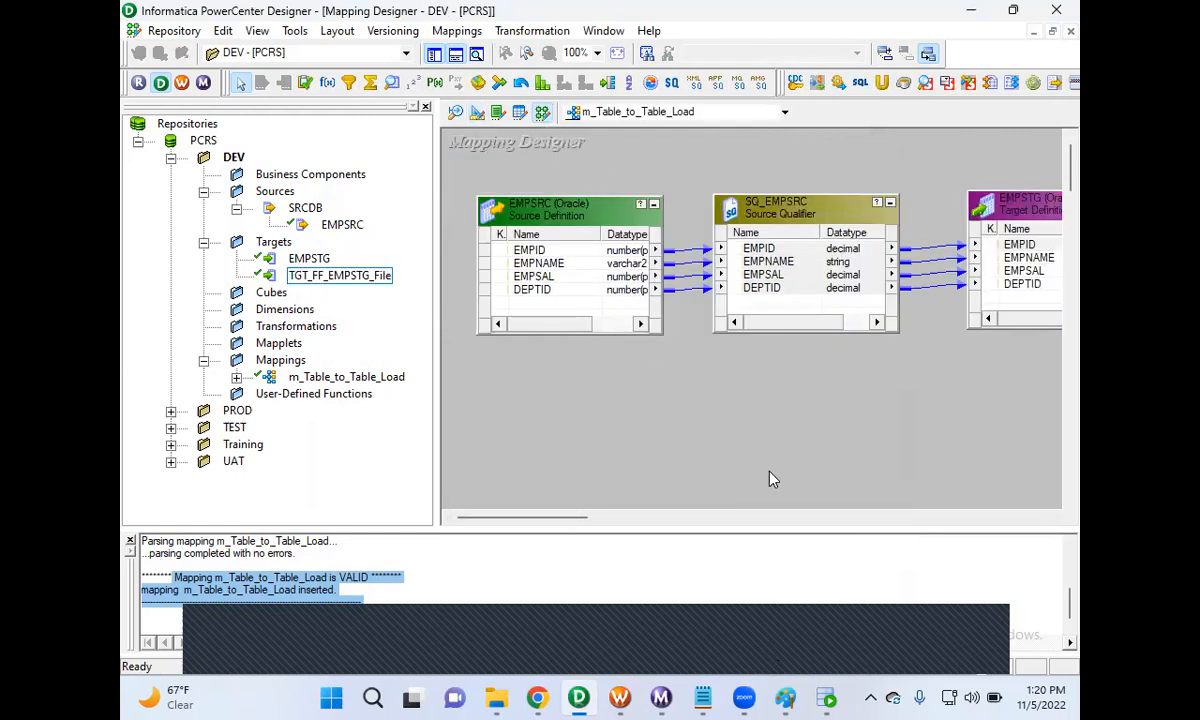
# - Check the mapping-creation step in the Class1RecordingNotes file in Notepad, and return to PowerCenter Designer
pyautogui.click(827, 697)
pyautogui.click(826, 697)
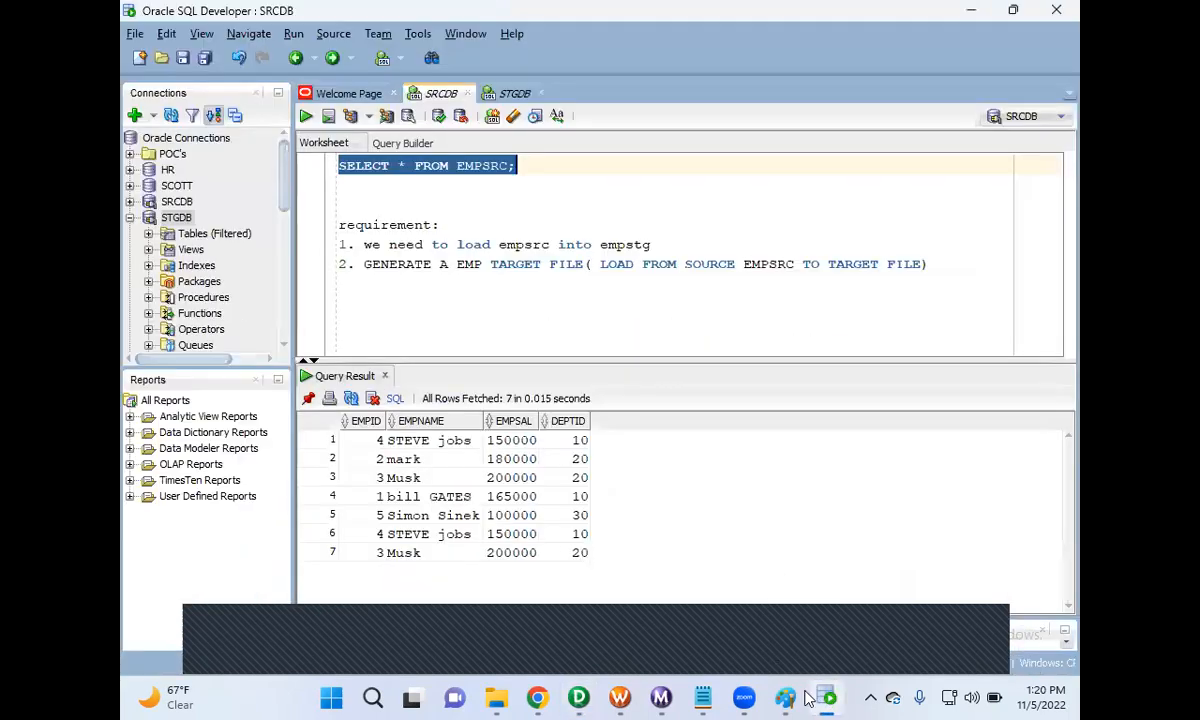
pyautogui.click(704, 697)
pyautogui.click(782, 620)
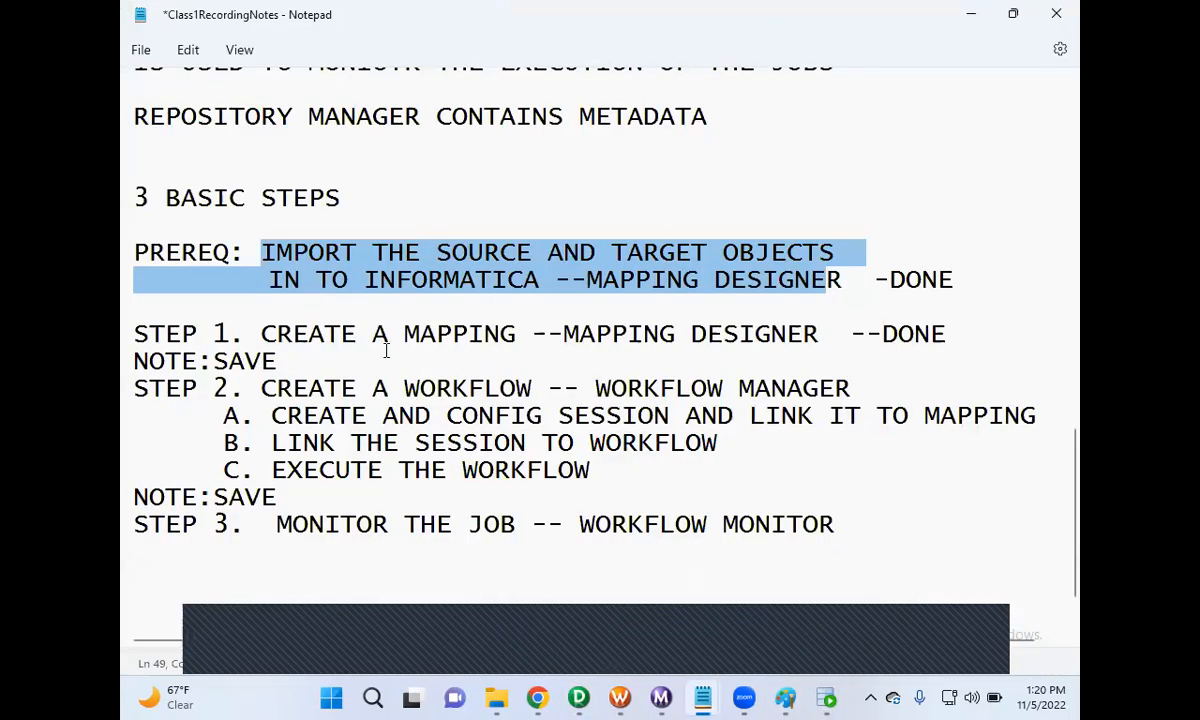
pyautogui.moveTo(262, 322); pyautogui.dragTo(505, 333)
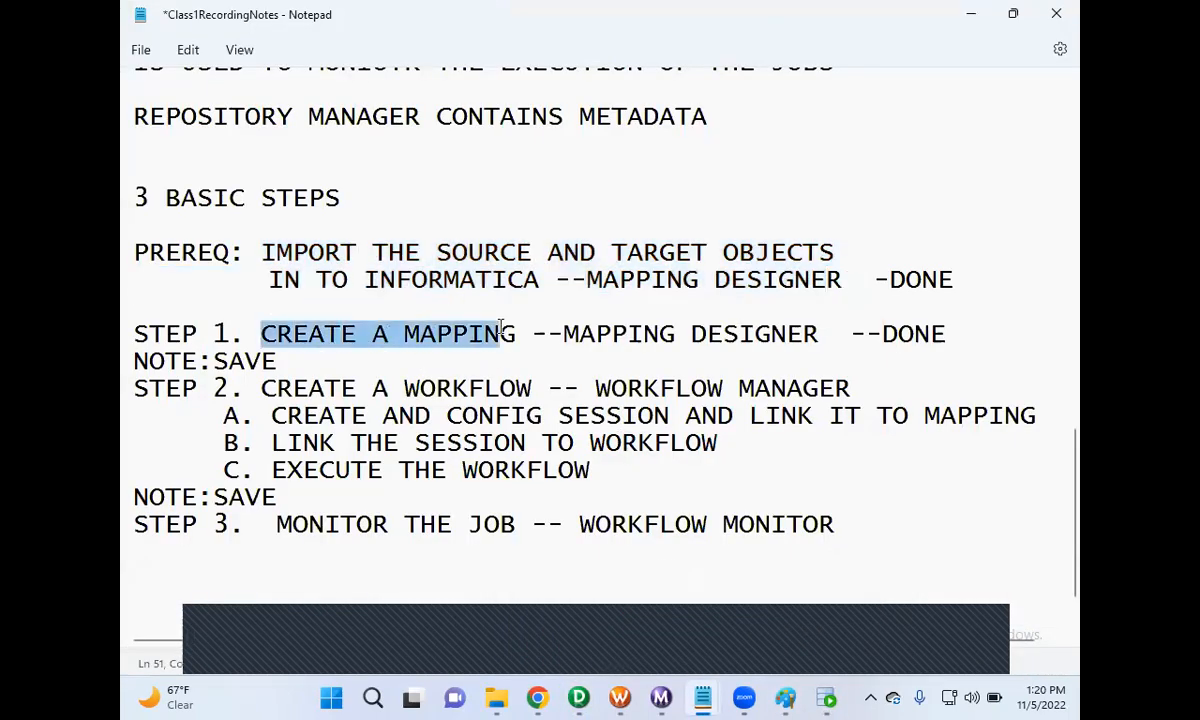
pyautogui.click(963, 22)
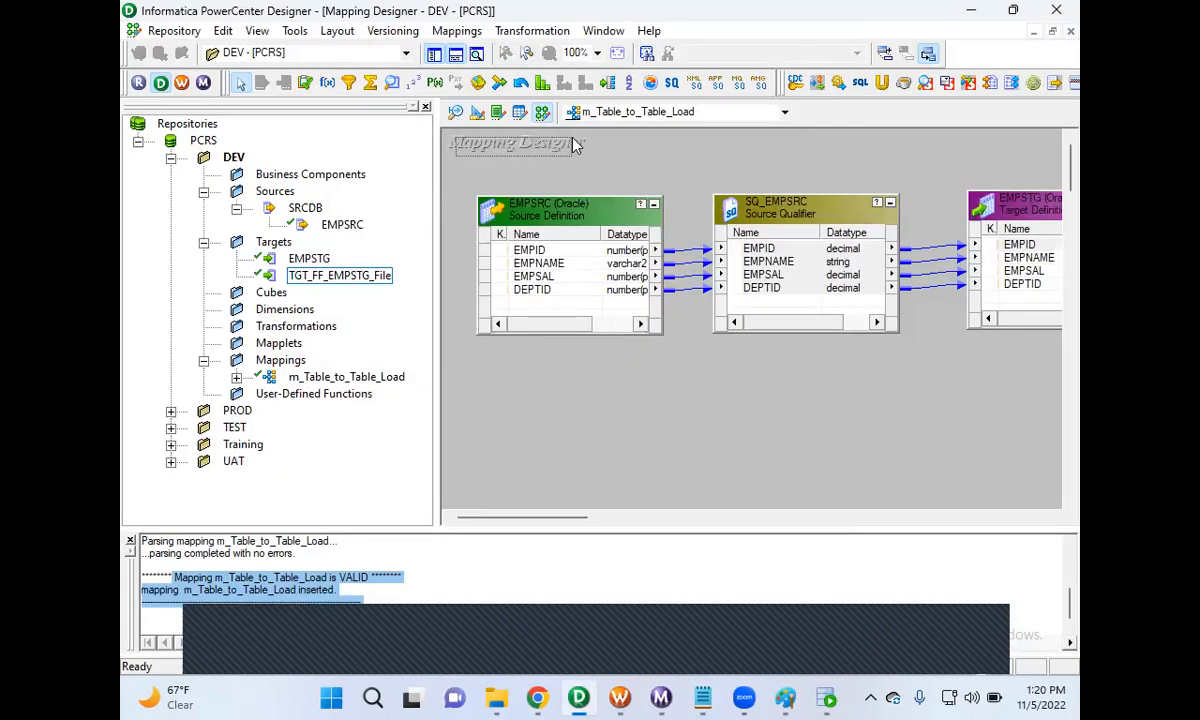
# - Create a new mapping named m_Table_to_File_Load
pyautogui.click(457, 30)
pyautogui.click(460, 48)
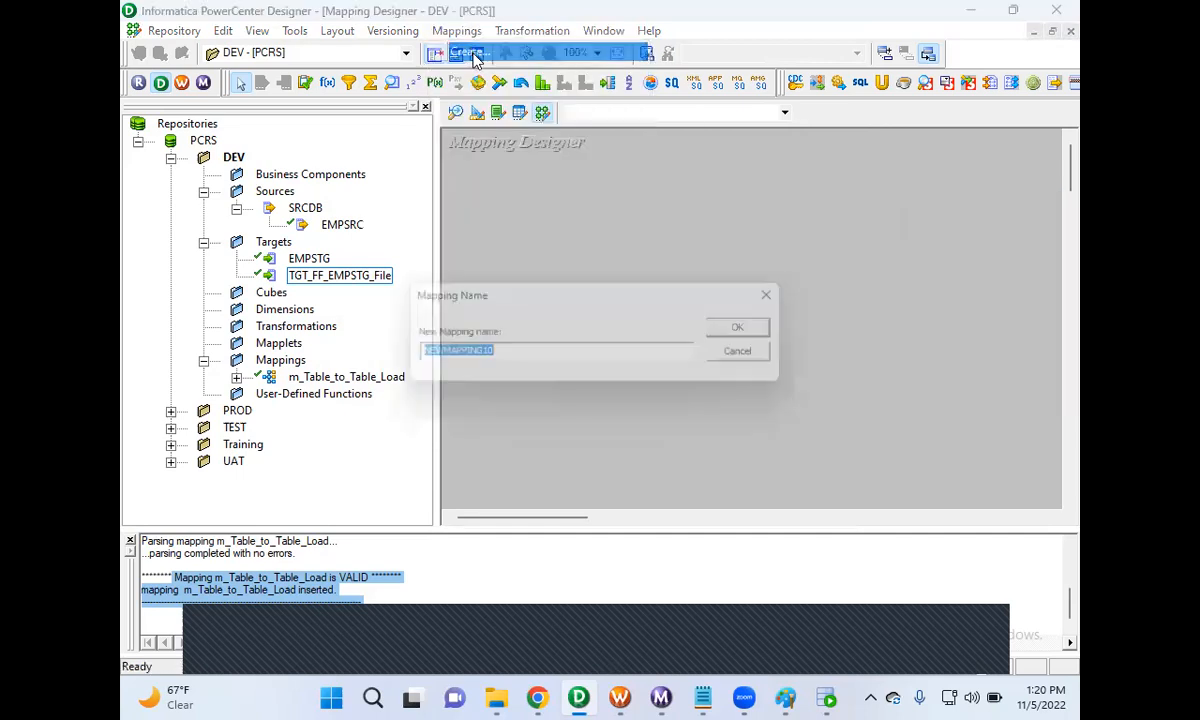
pyautogui.write('m_Table_to_File_L')
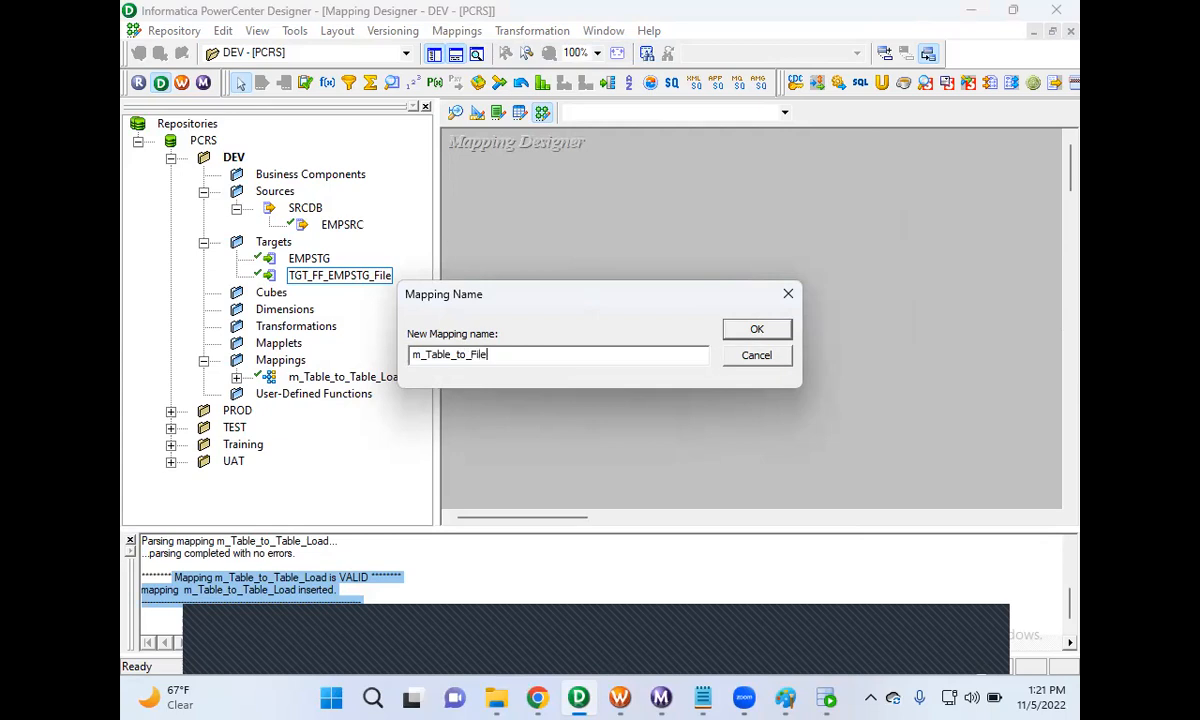
pyautogui.write('oad')
pyautogui.click(748, 332)
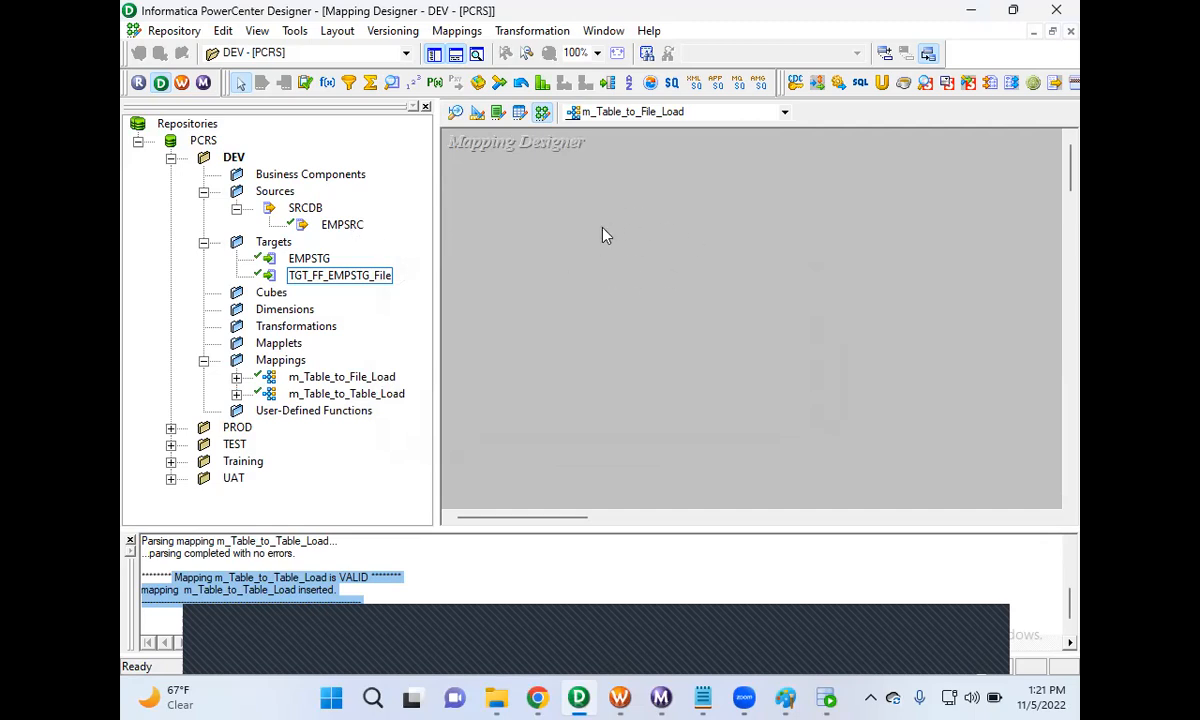
# - Add the EMPSRC source and the TGT_FF_EMPSTG_File target to the m_Table_to_File_Load mapping
pyautogui.click(353, 229)
pyautogui.moveTo(353, 229); pyautogui.dragTo(568, 225)
pyautogui.moveTo(325, 275); pyautogui.dragTo(968, 314)
pyautogui.doubleClick(684, 343)
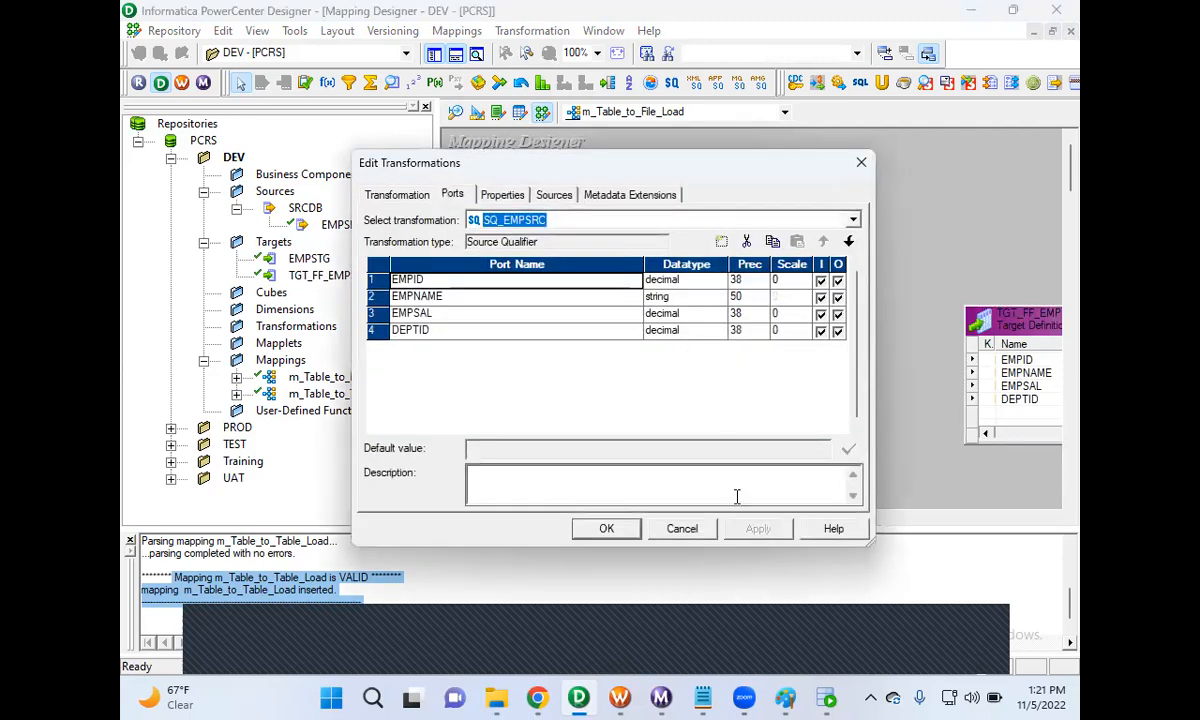
pyautogui.click(684, 530)
# - Link all four SQ_EMPSRC ports to the matching TGT_FF_EMPSTG_File columns, and arrange all objects in the mapping
pyautogui.rightClick(688, 344)
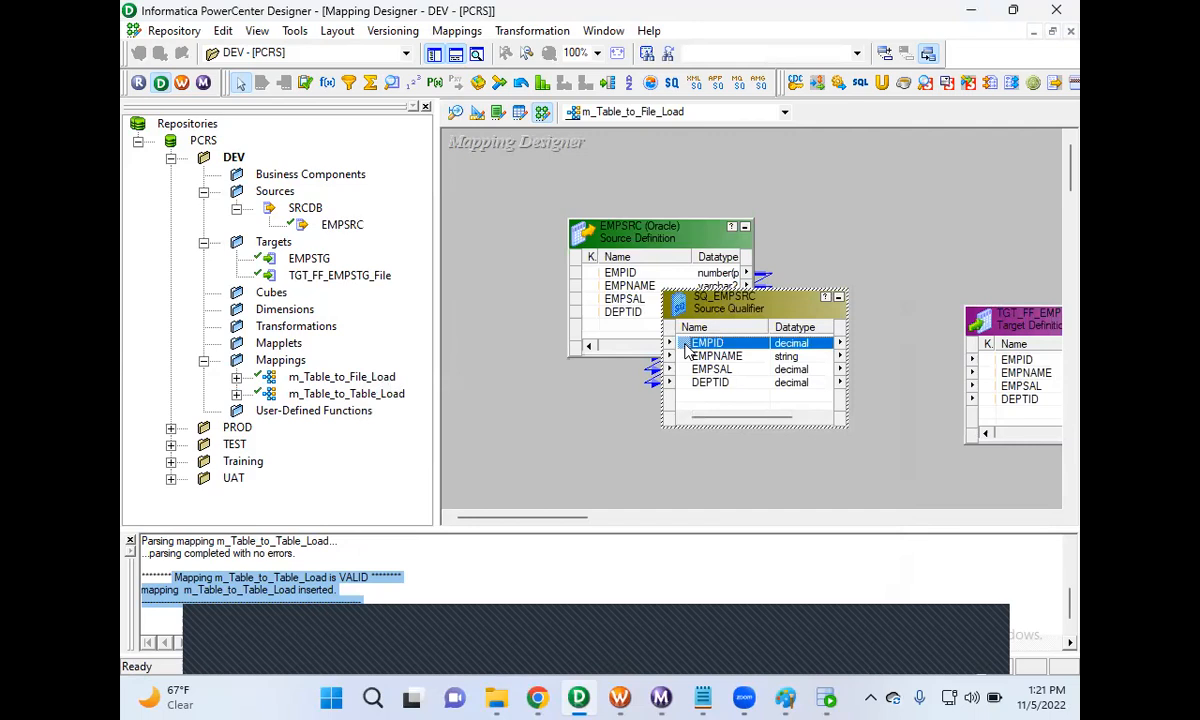
pyautogui.click(742, 357)
pyautogui.moveTo(692, 344); pyautogui.dragTo(1008, 365)
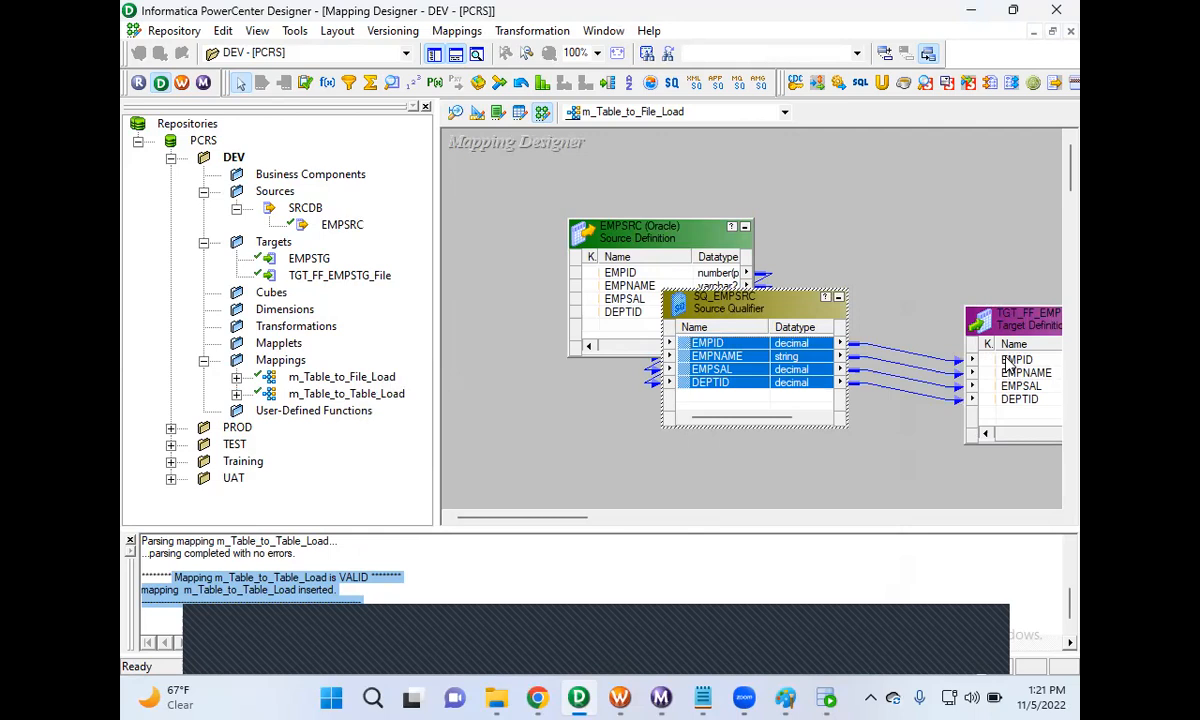
pyautogui.rightClick(850, 179)
pyautogui.click(836, 260)
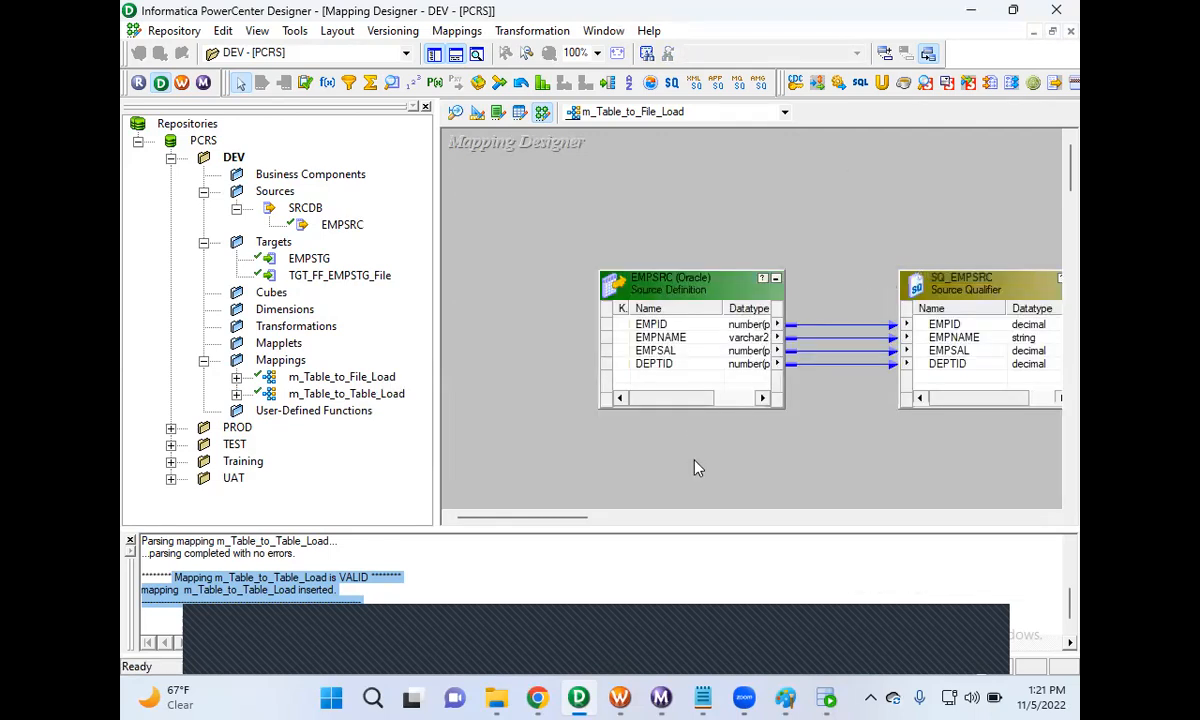
# - Move SQ_EMPSRC and TGT_FF_EMPSTG_File out of alignment, and tidy the mapping layout again with Arrange All
pyautogui.moveTo(565, 522); pyautogui.dragTo(632, 525)
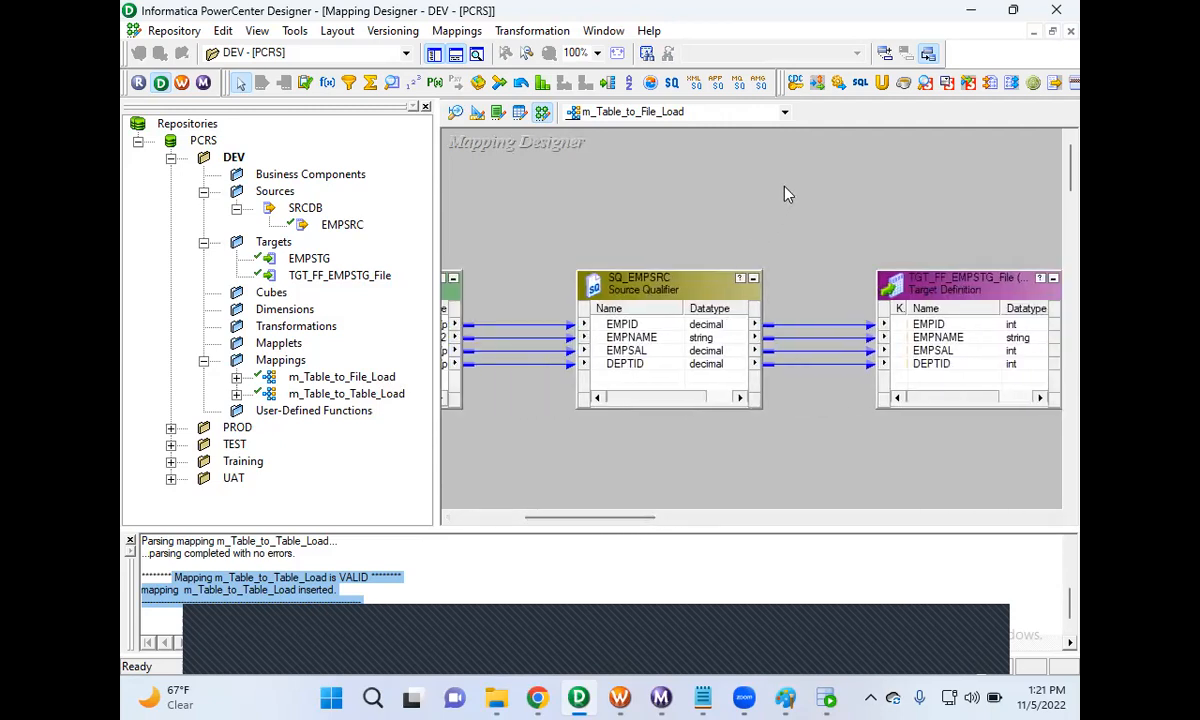
pyautogui.rightClick(787, 194)
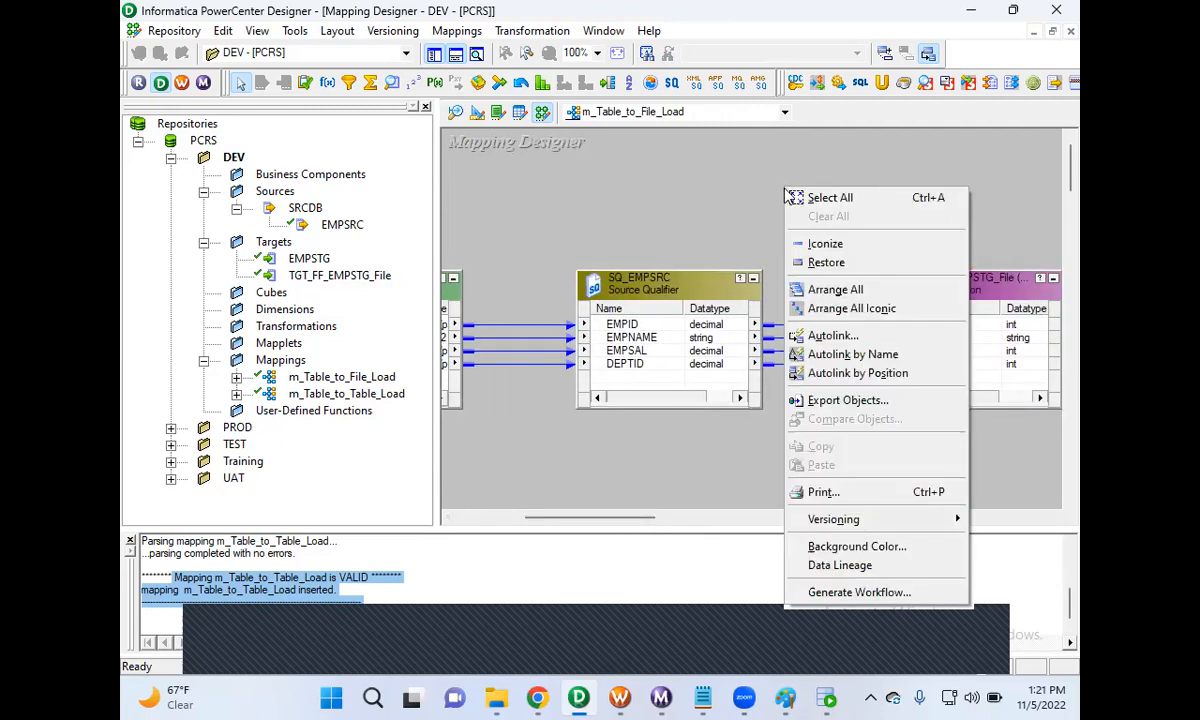
pyautogui.click(703, 207)
pyautogui.moveTo(673, 279); pyautogui.dragTo(744, 170)
pyautogui.moveTo(940, 272); pyautogui.dragTo(837, 330)
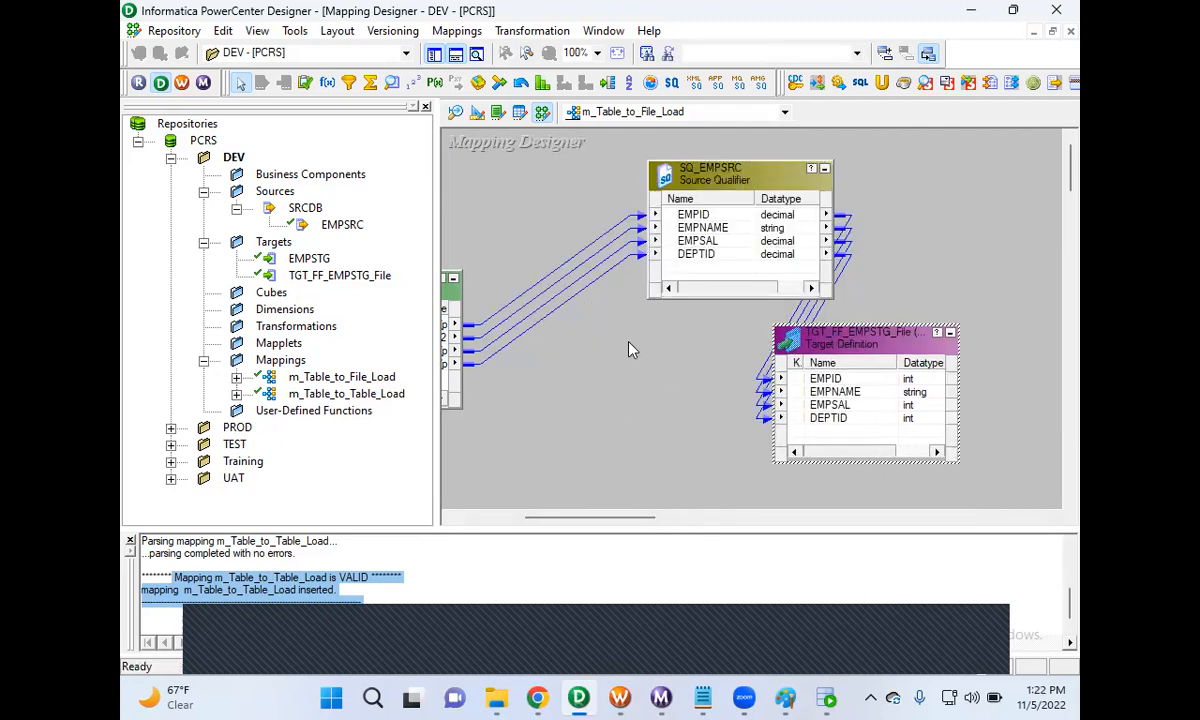
pyautogui.click(905, 177)
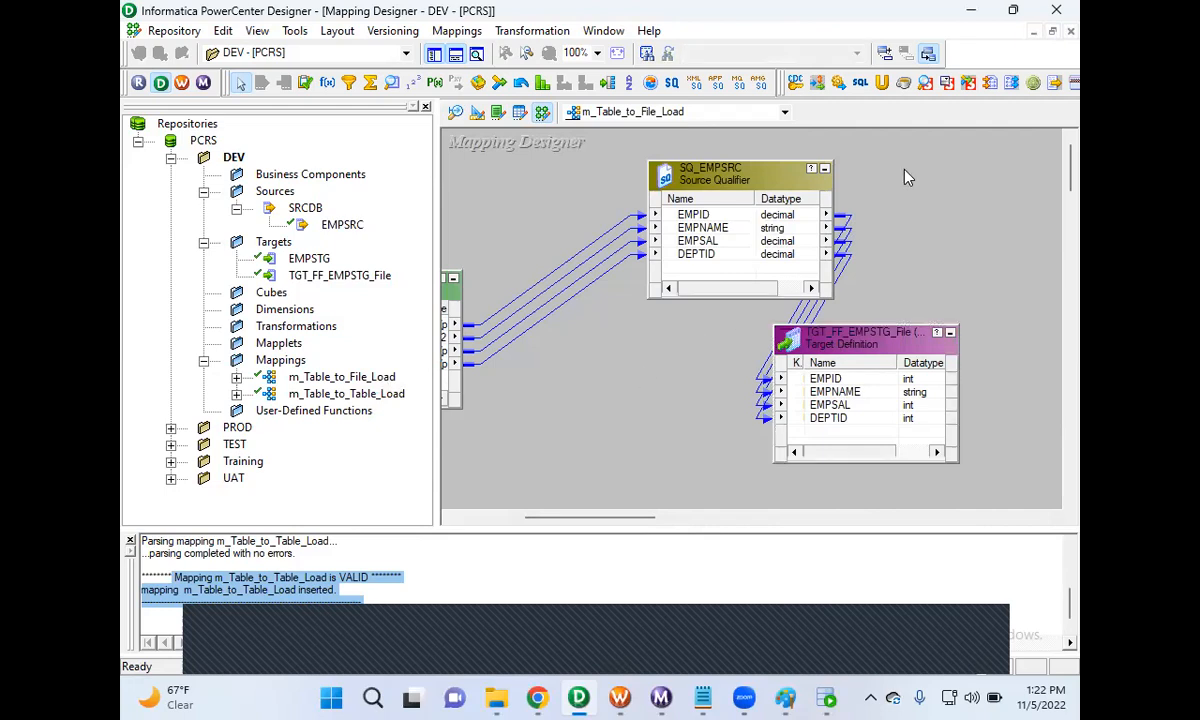
pyautogui.rightClick(905, 177)
pyautogui.click(945, 271)
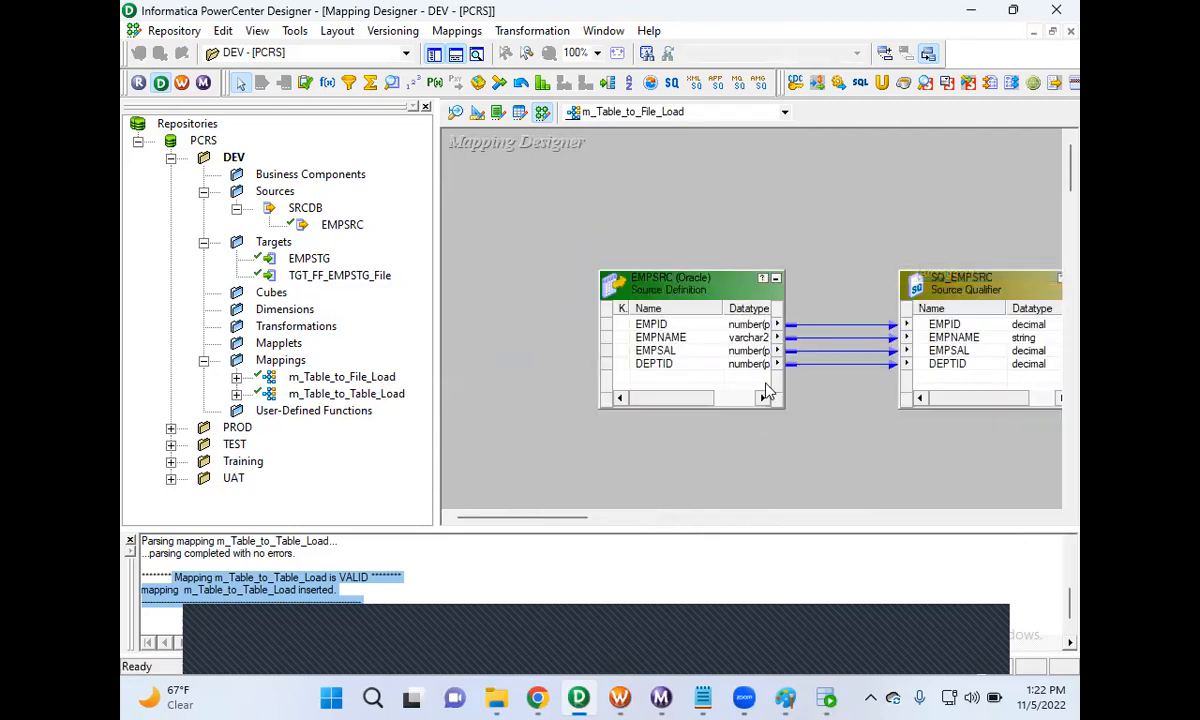
pyautogui.moveTo(584, 521); pyautogui.dragTo(636, 516)
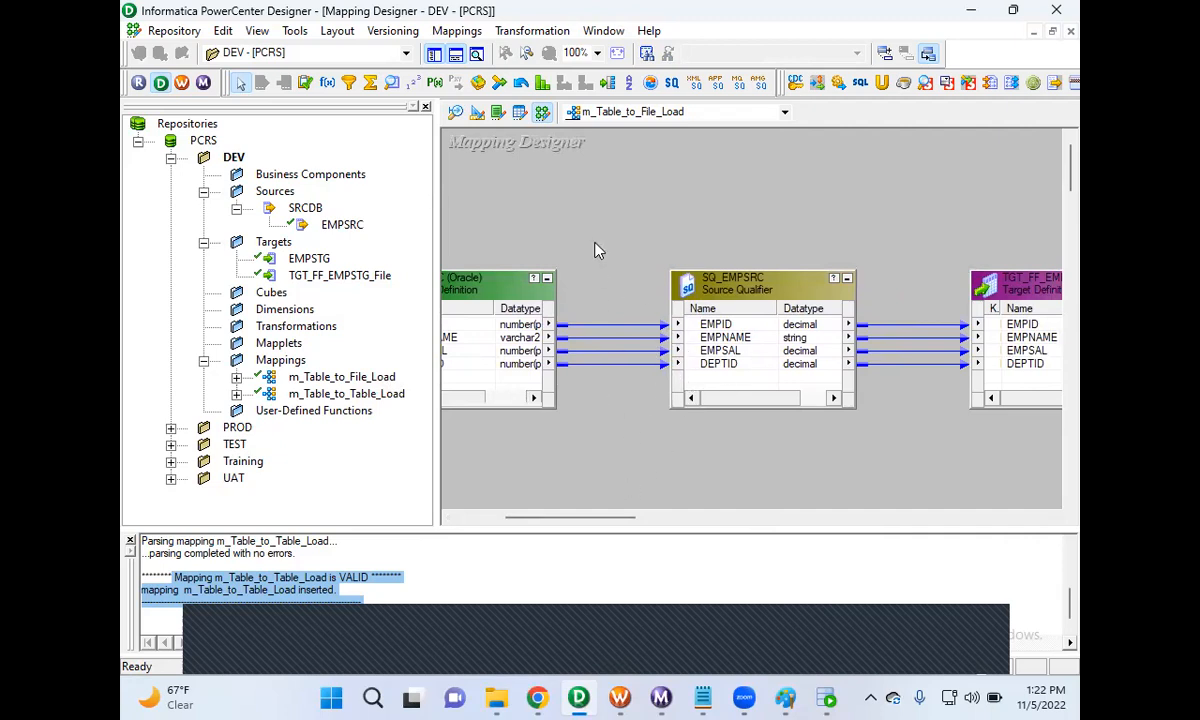
# - Check the save reminder in the Class1RecordingNotes file, and save the m_Table_to_File_Load mapping to the repository in PowerCenter Designer
pyautogui.moveTo(718, 688)
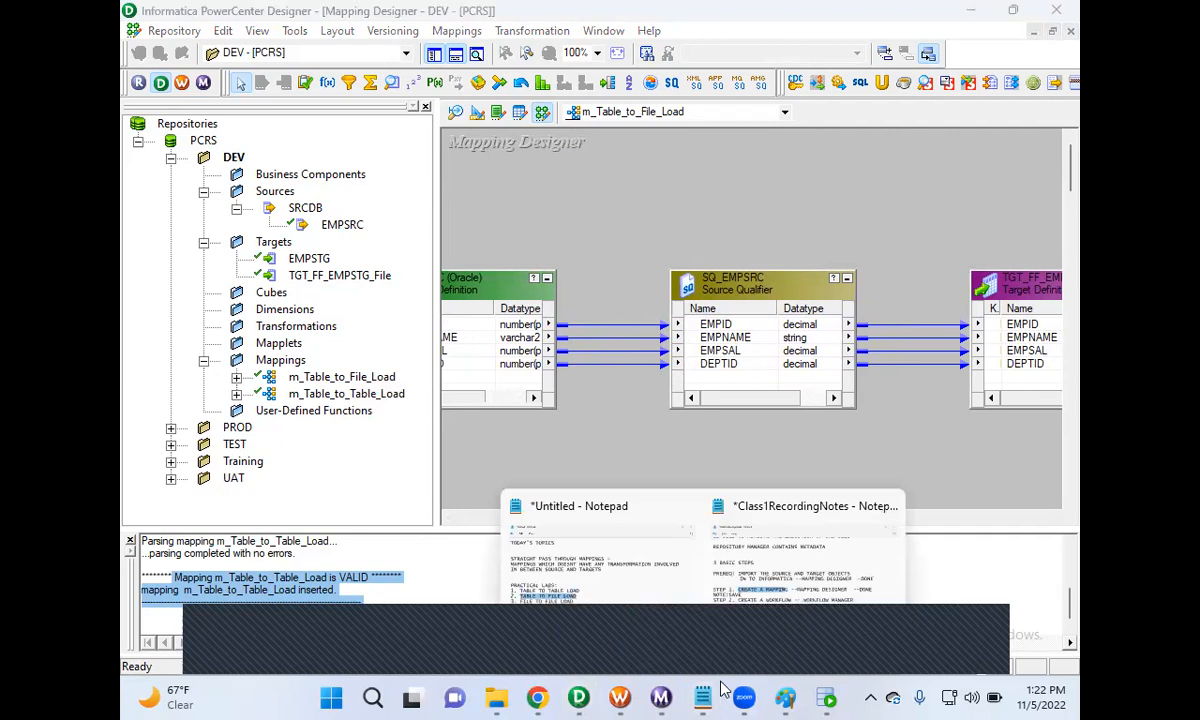
pyautogui.click(800, 560)
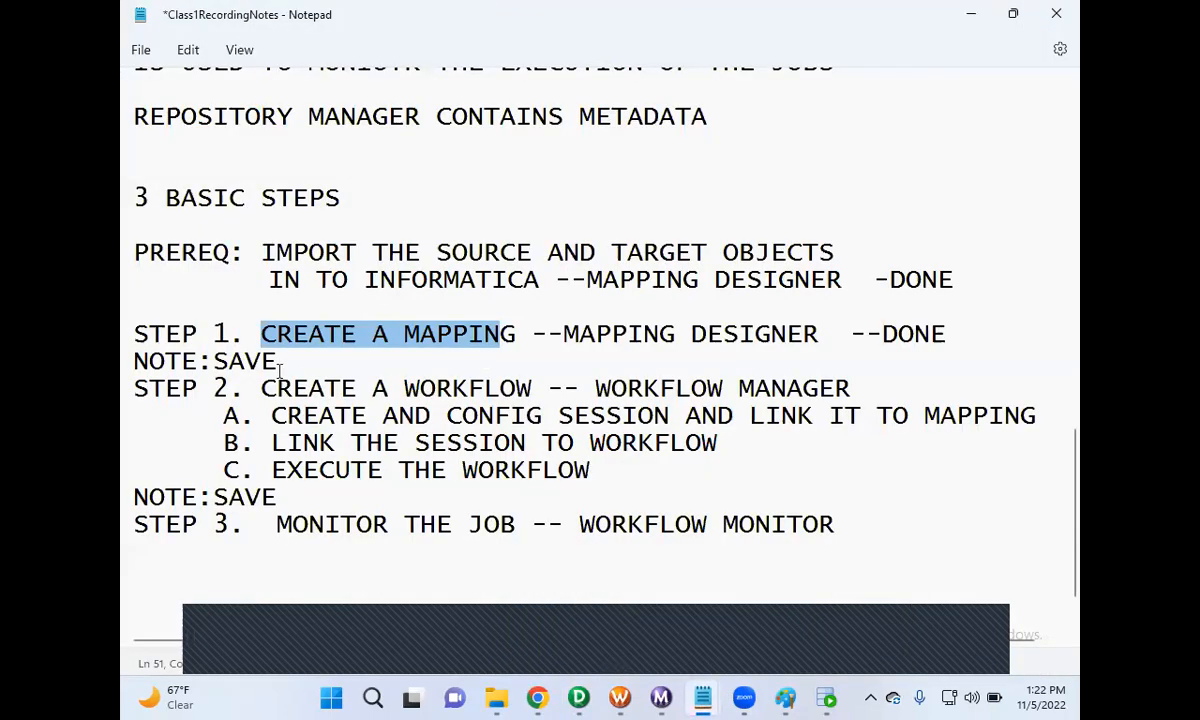
pyautogui.moveTo(278, 362); pyautogui.dragTo(213, 362)
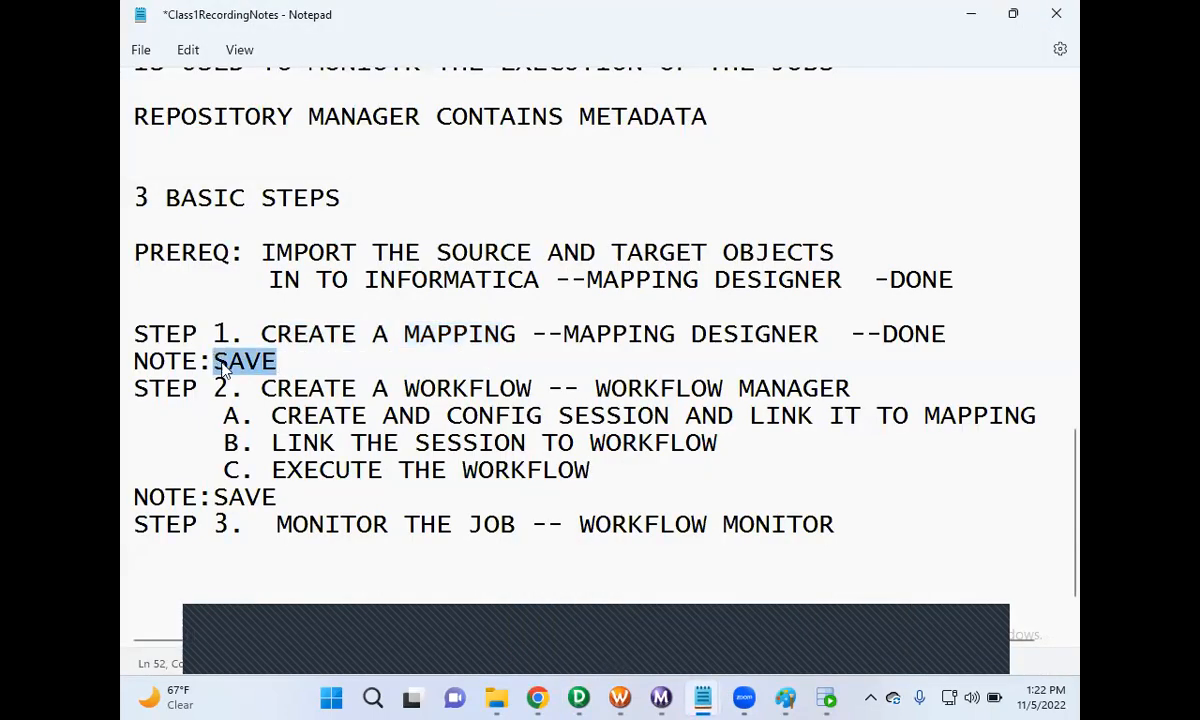
pyautogui.moveTo(619, 700)
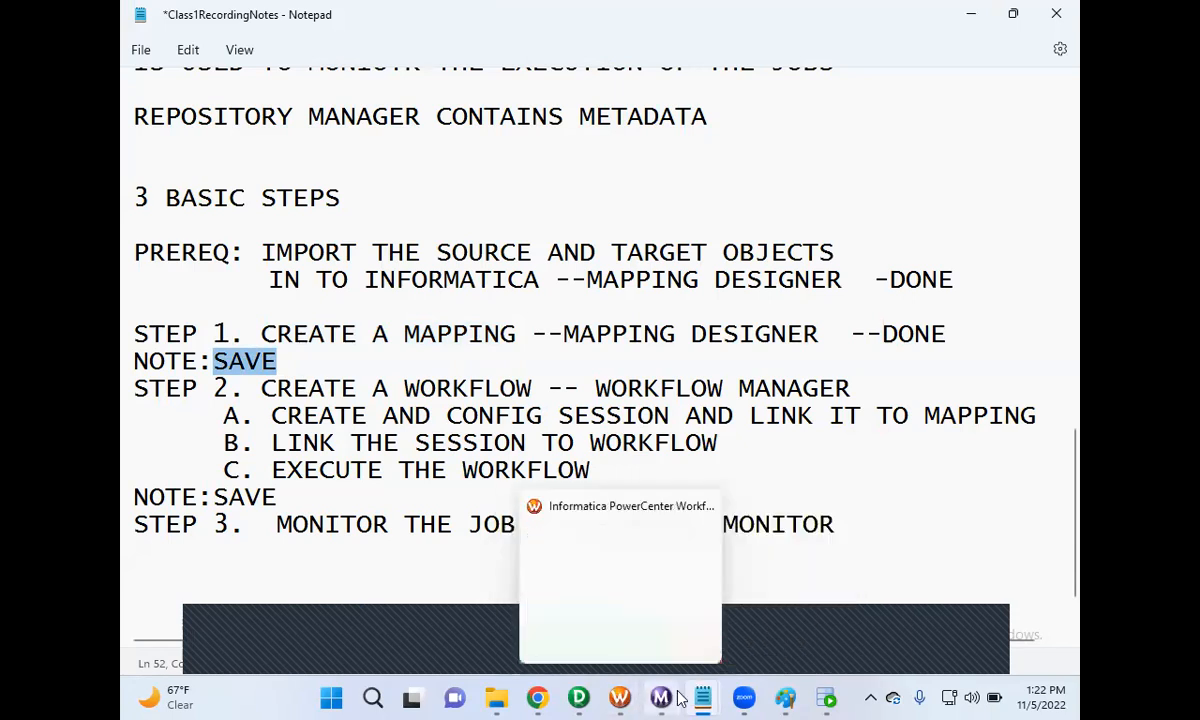
pyautogui.click(581, 697)
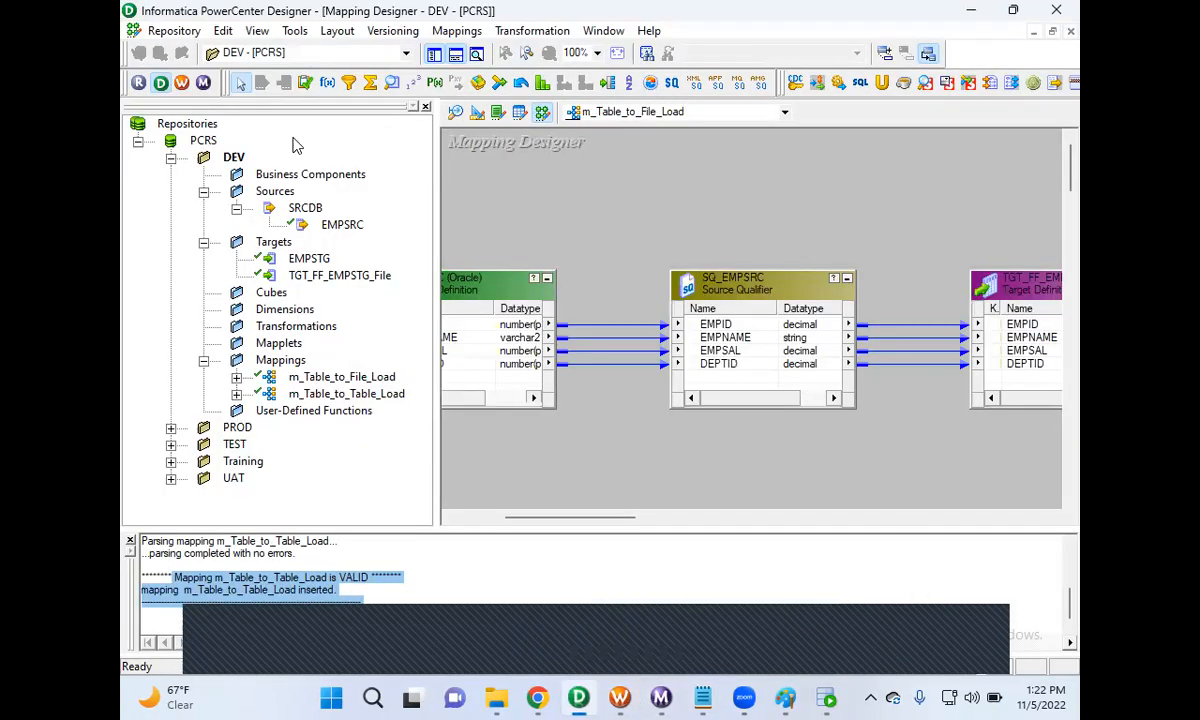
pyautogui.click(162, 36)
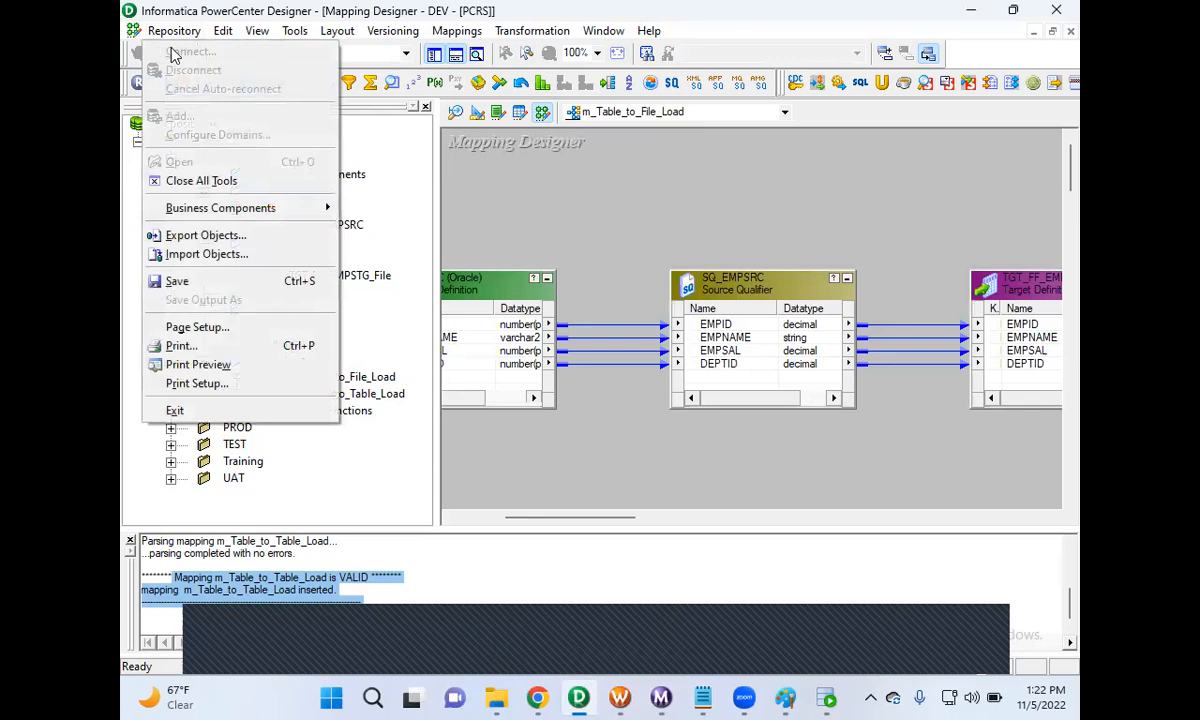
pyautogui.click(201, 287)
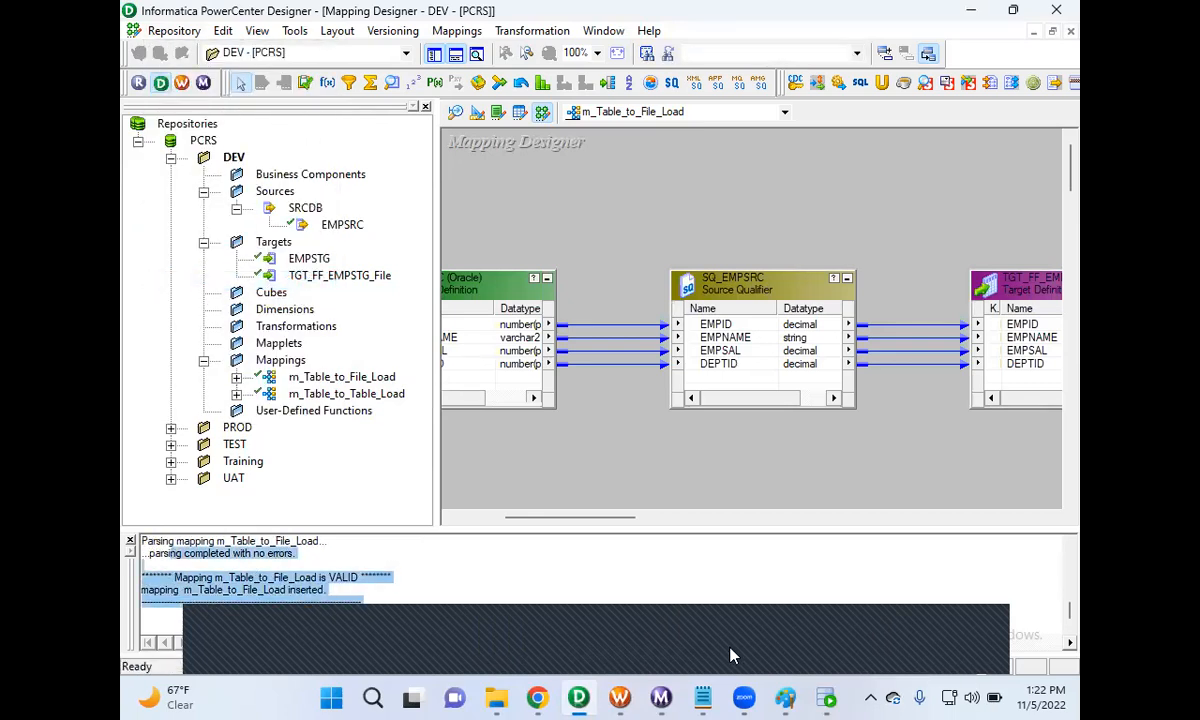
# - Review step 2 of the Class1RecordingNotes file in Notepad, covering workflow creation and its session, link and execution sub-steps
pyautogui.click(702, 698)
pyautogui.click(800, 560)
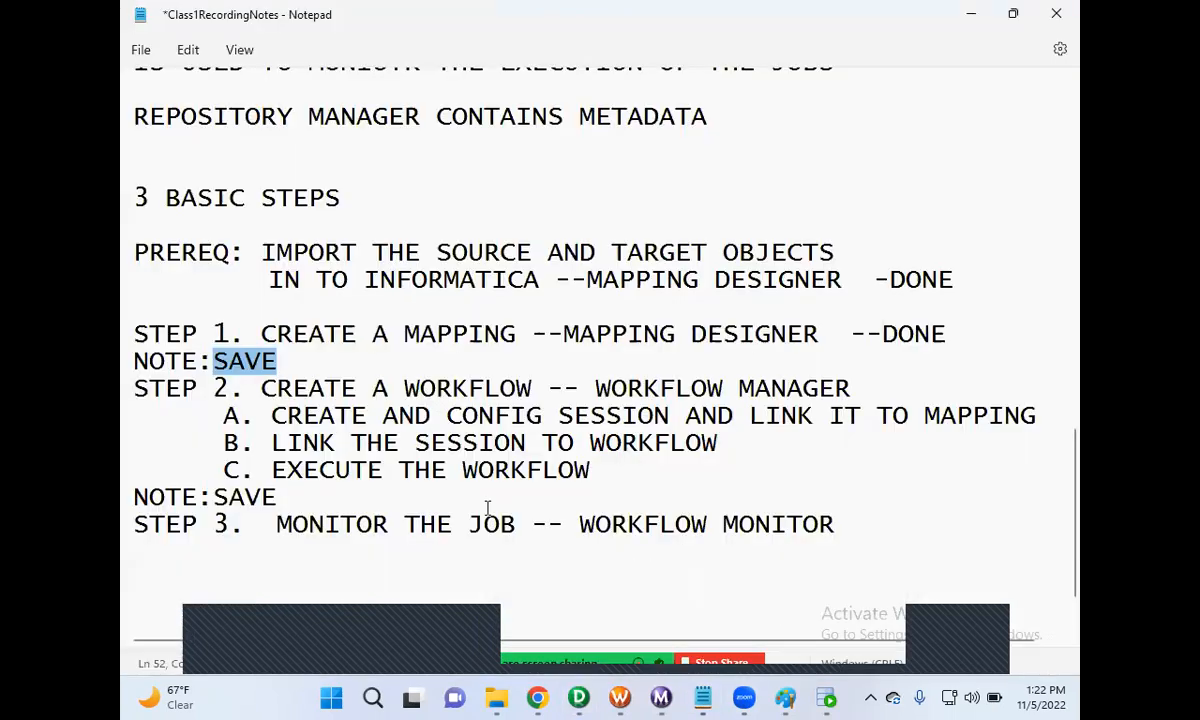
pyautogui.moveTo(261, 388); pyautogui.dragTo(851, 386)
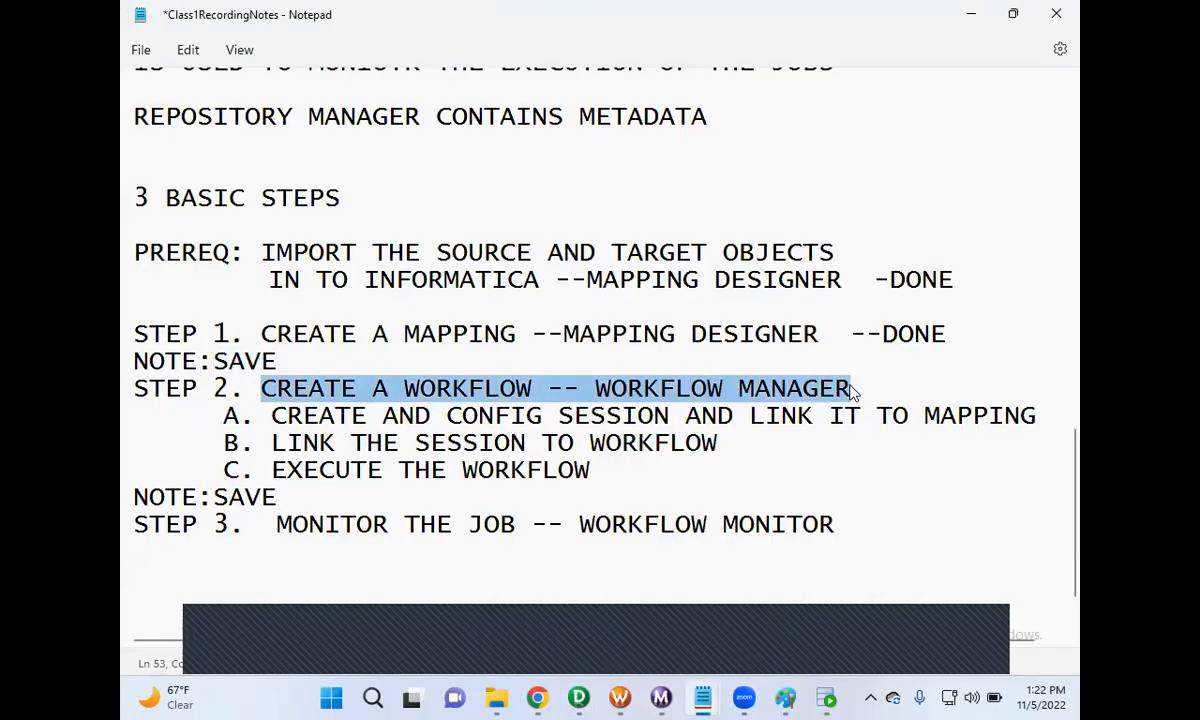
pyautogui.moveTo(230, 415); pyautogui.dragTo(600, 470)
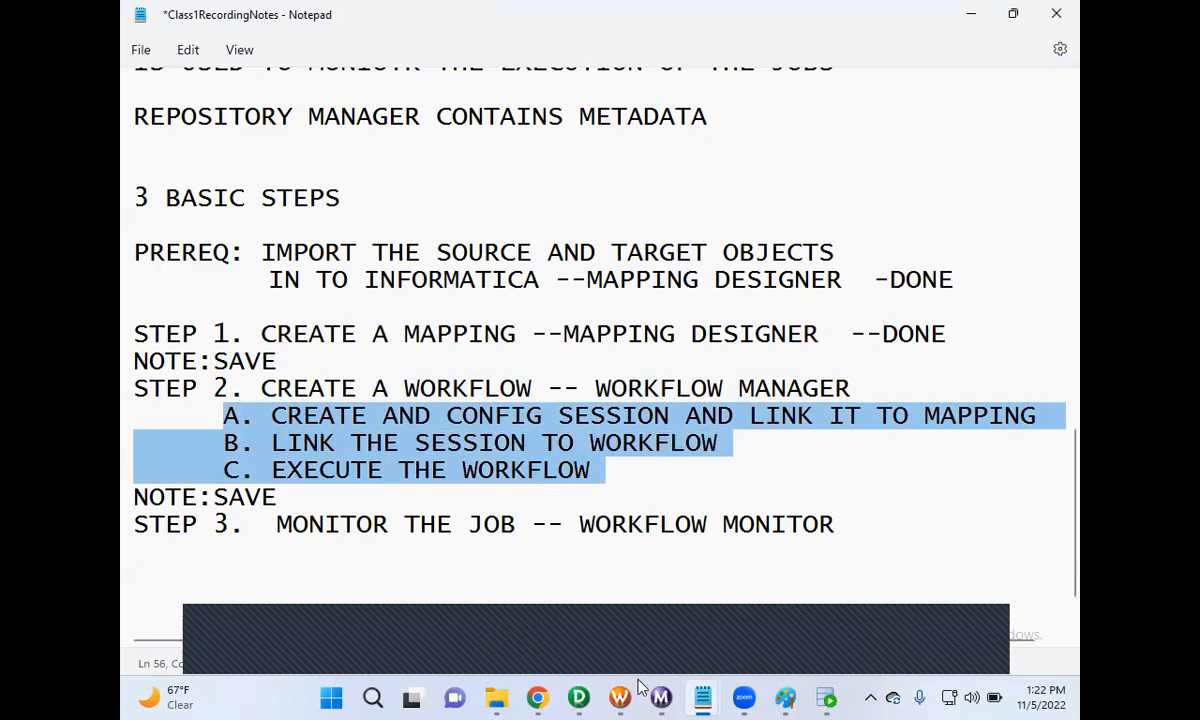
# - Switch to PowerCenter Workflow Manager and display the Repository Navigator together with the output window
pyautogui.moveTo(620, 697)
pyautogui.click(600, 640)
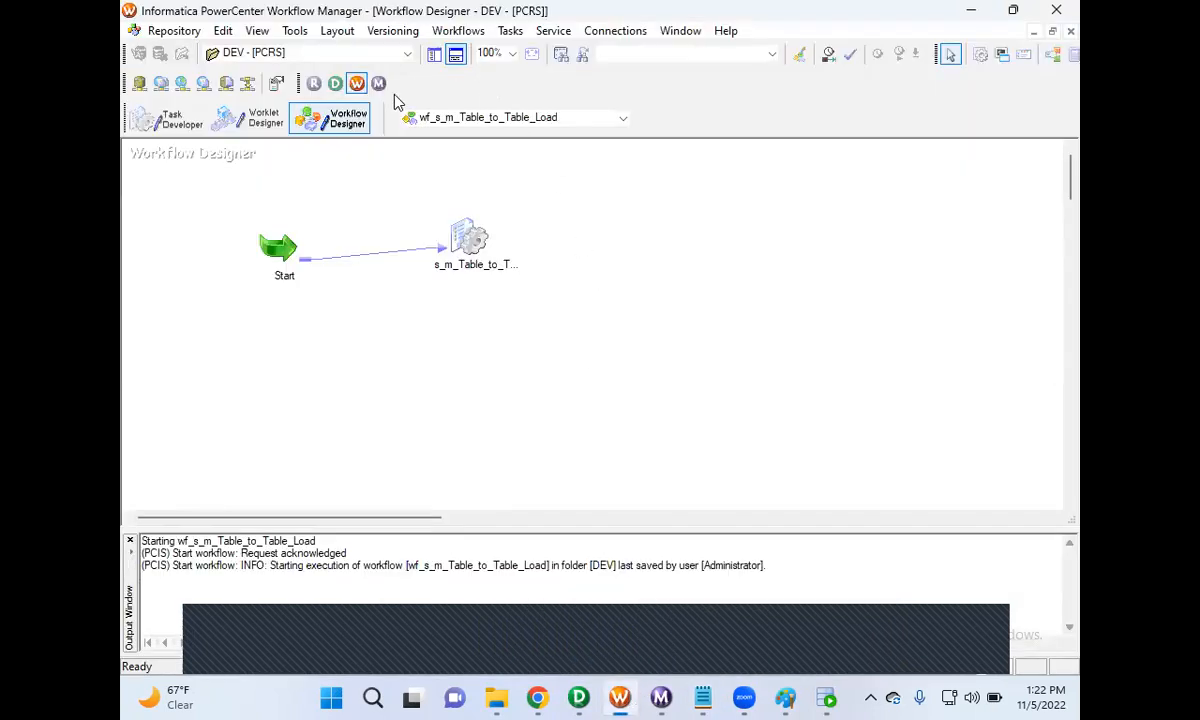
pyautogui.click(433, 56)
pyautogui.click(456, 62)
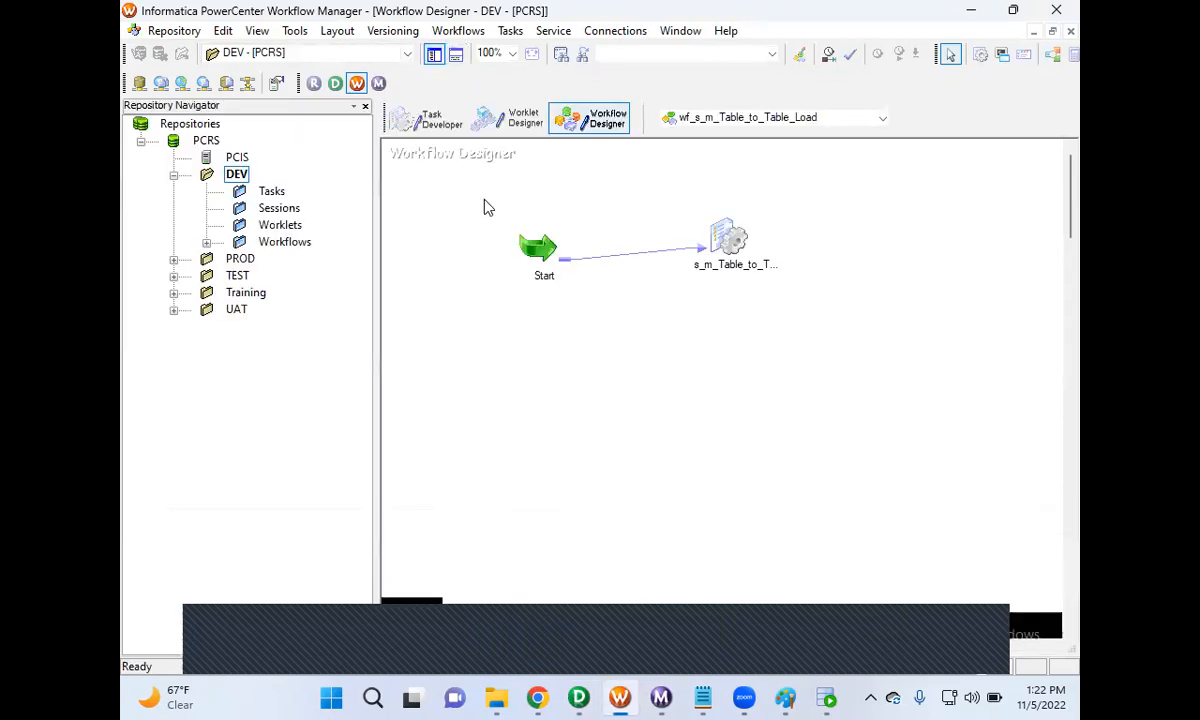
pyautogui.click(456, 58)
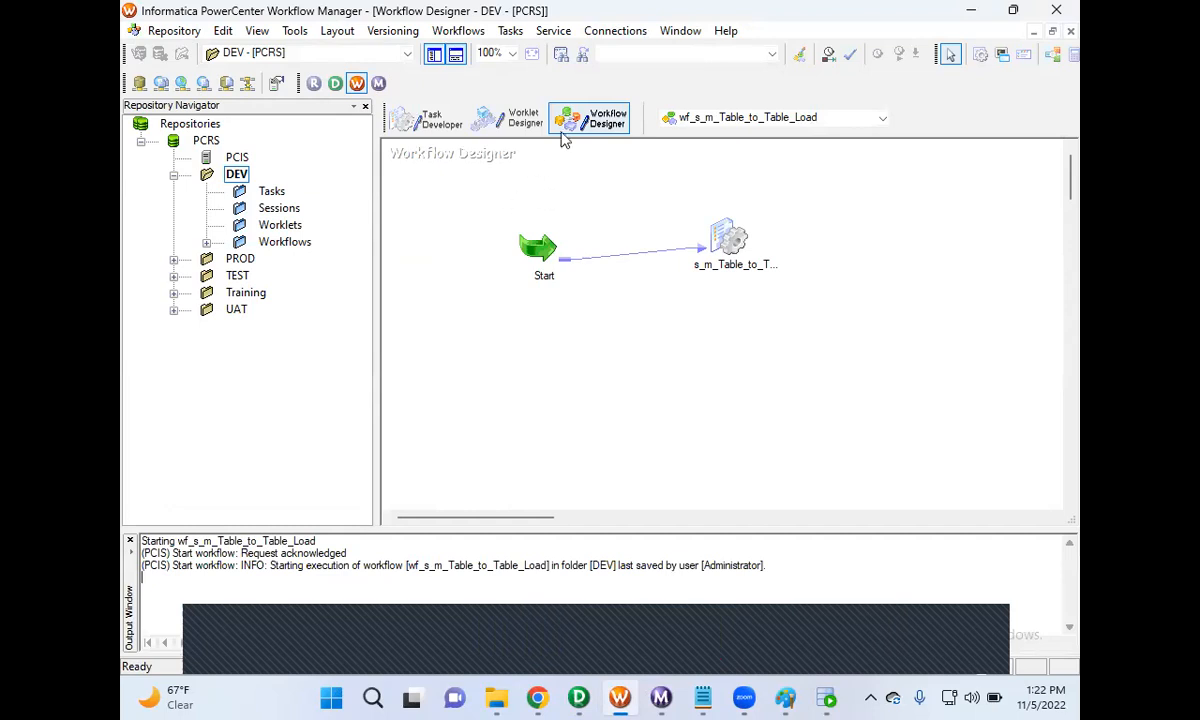
# - Create a workflow named wf_s_m_Table_to_File_Load and position its Start task in the upper part of the workspace
pyautogui.click(458, 30)
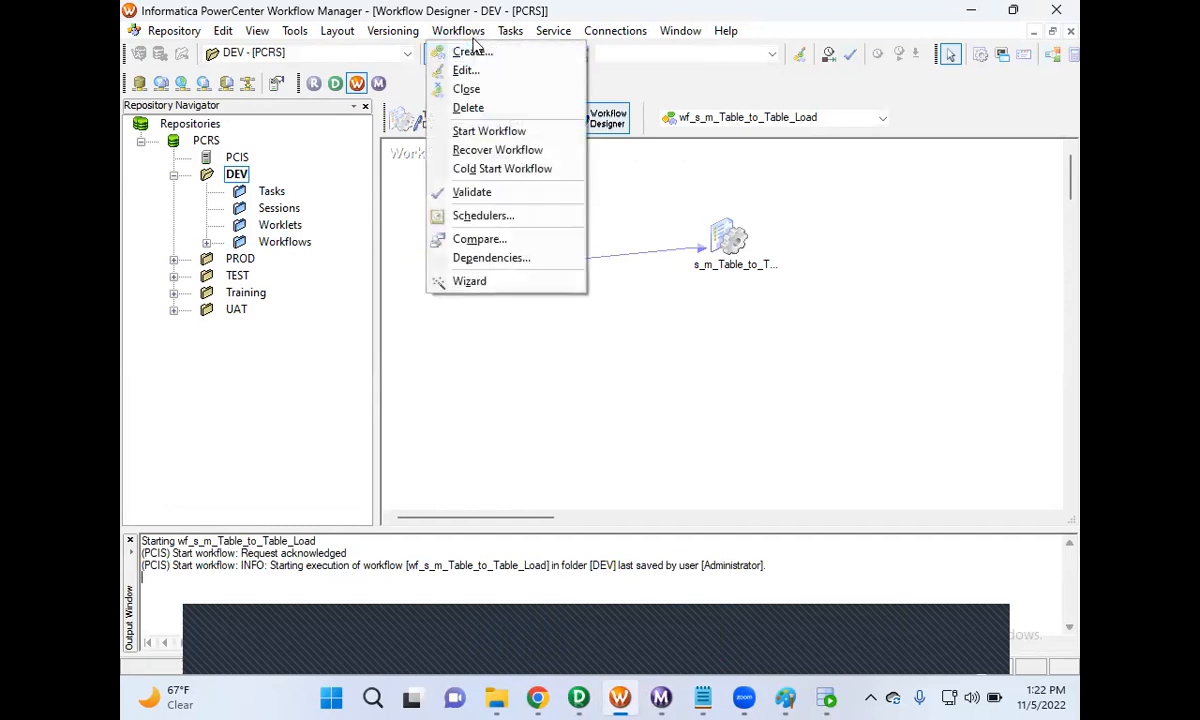
pyautogui.click(478, 48)
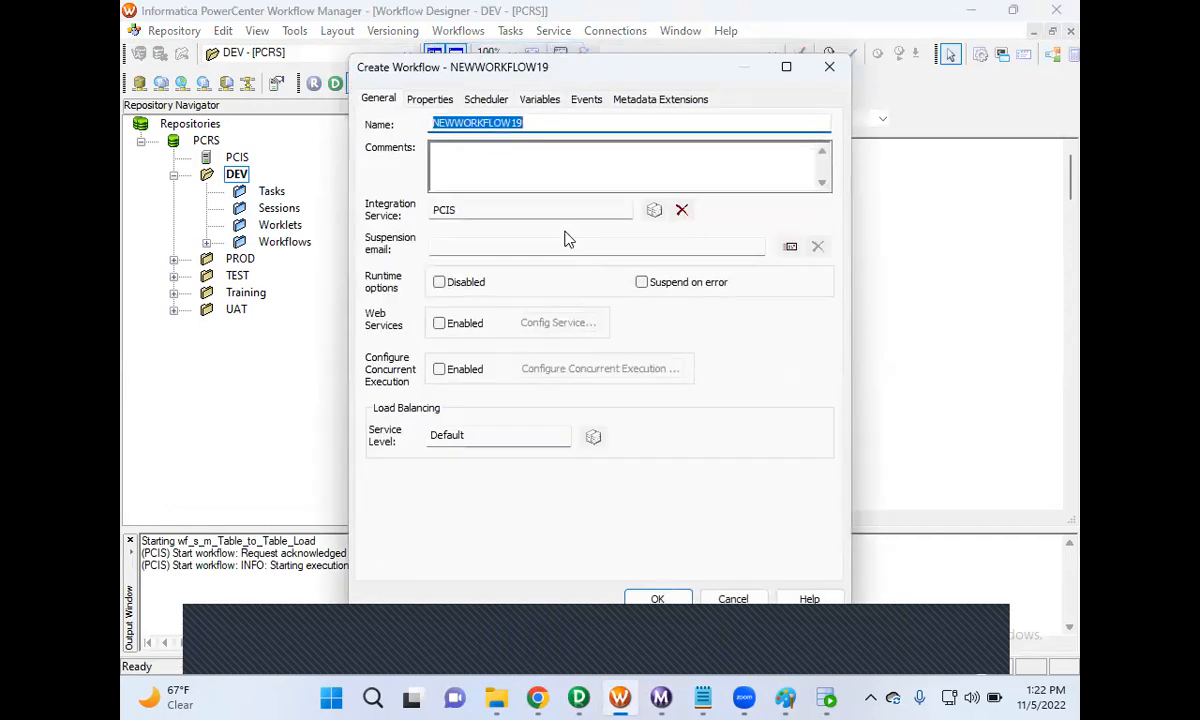
pyautogui.write('wf_s_m_')
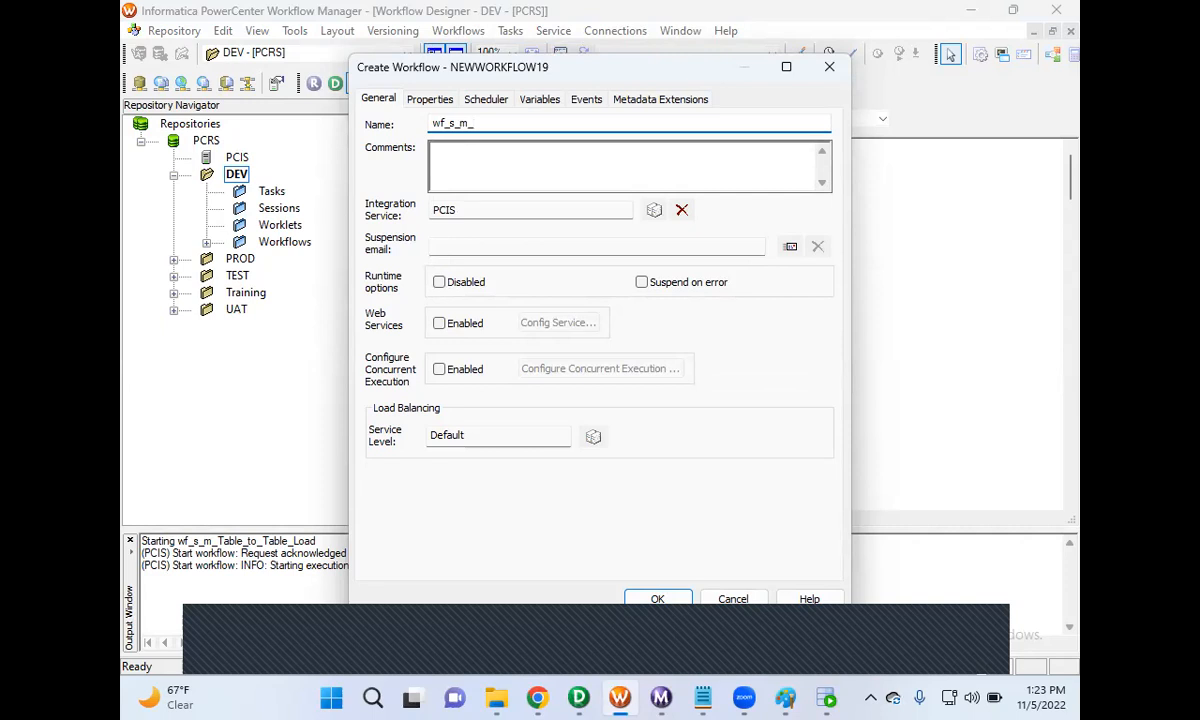
pyautogui.write('Tab')
pyautogui.click(657, 598)
pyautogui.moveTo(463, 188); pyautogui.dragTo(503, 216)
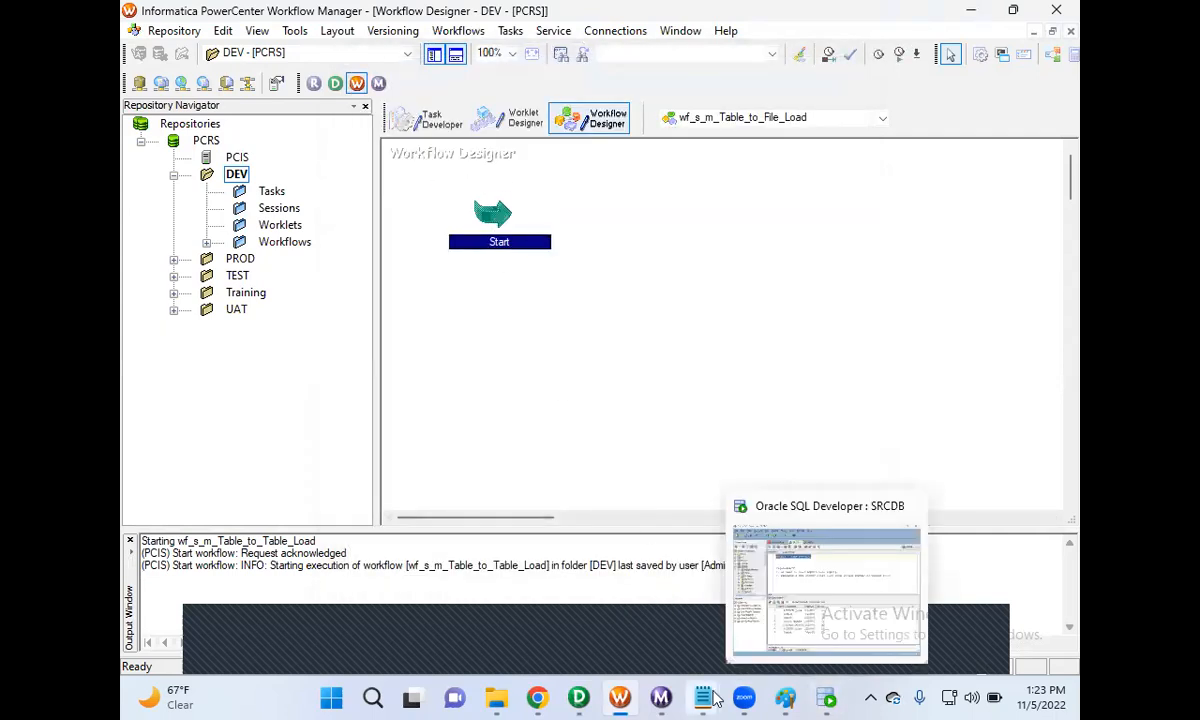
# - Check sub-step A of step 2 in the Class1RecordingNotes file, on creating and configuring the session, and return to Workflow Manager
pyautogui.moveTo(703, 697)
pyautogui.click(757, 624)
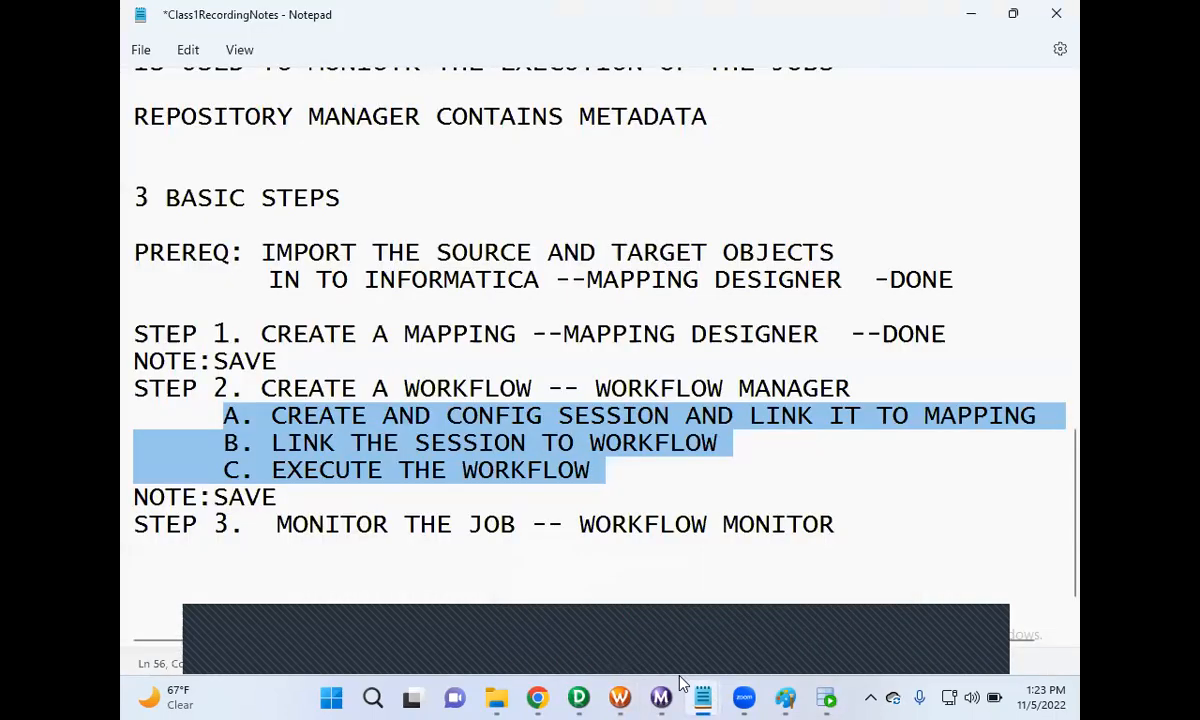
pyautogui.click(574, 442)
pyautogui.moveTo(285, 415); pyautogui.dragTo(670, 423)
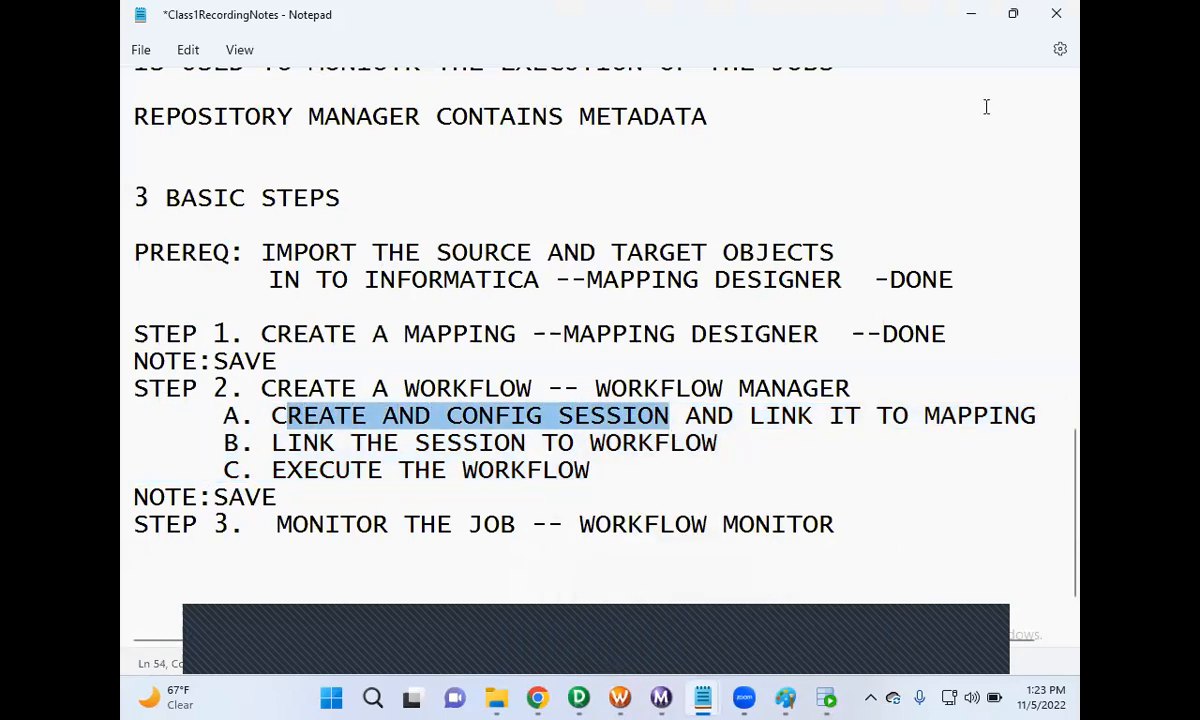
pyautogui.click(970, 22)
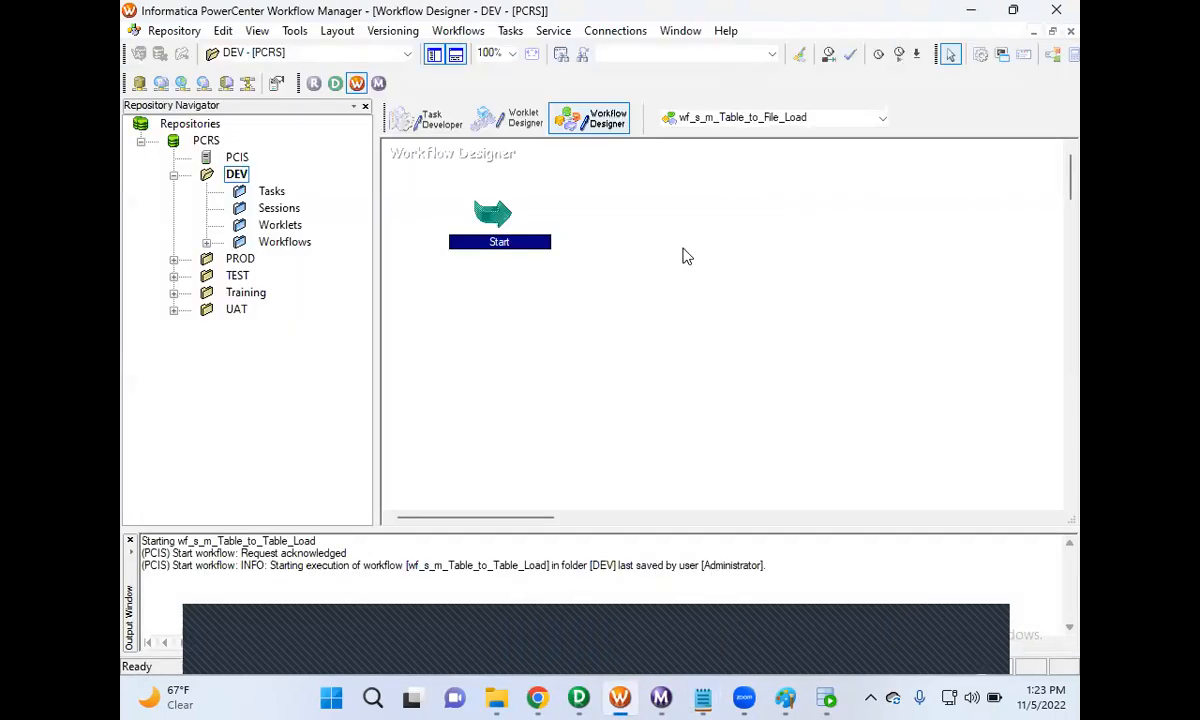
pyautogui.click(510, 31)
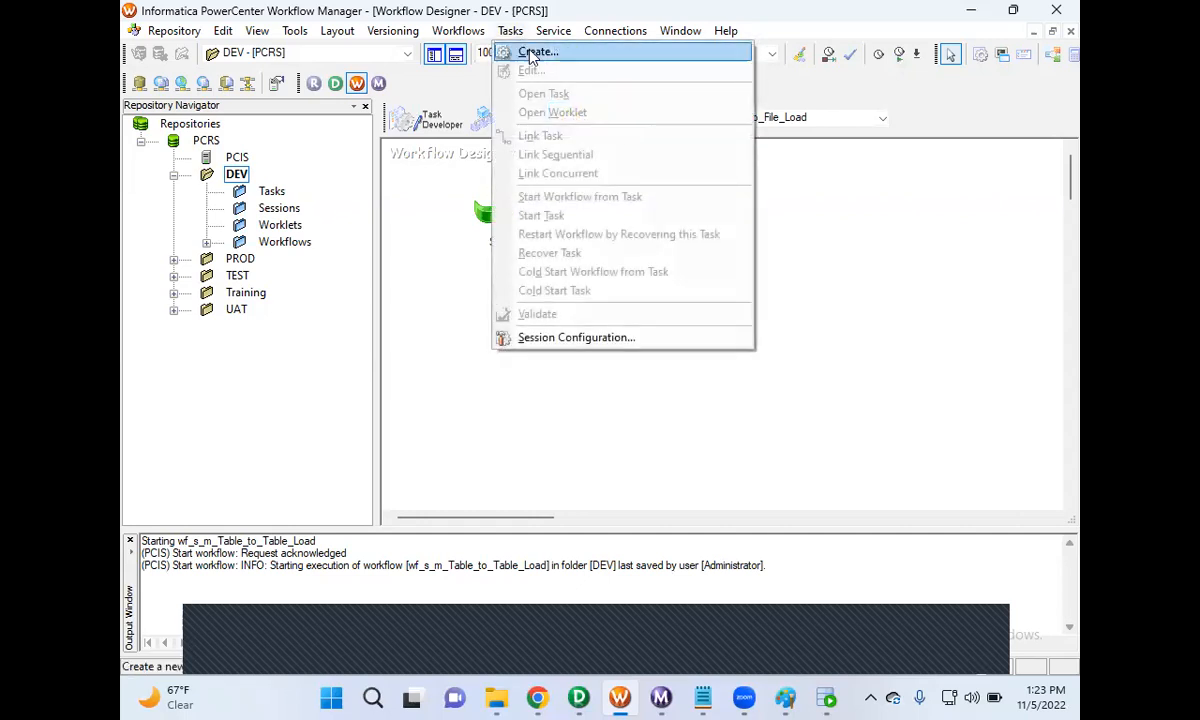
pyautogui.click(512, 51)
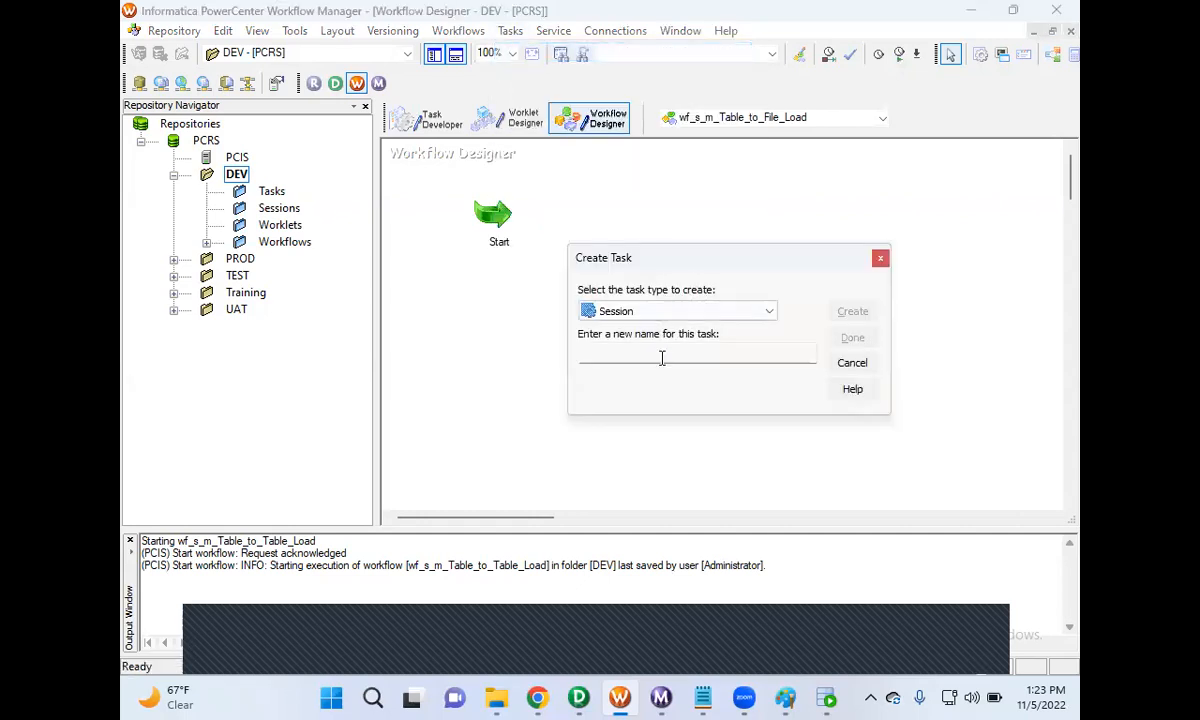
pyautogui.click(852, 364)
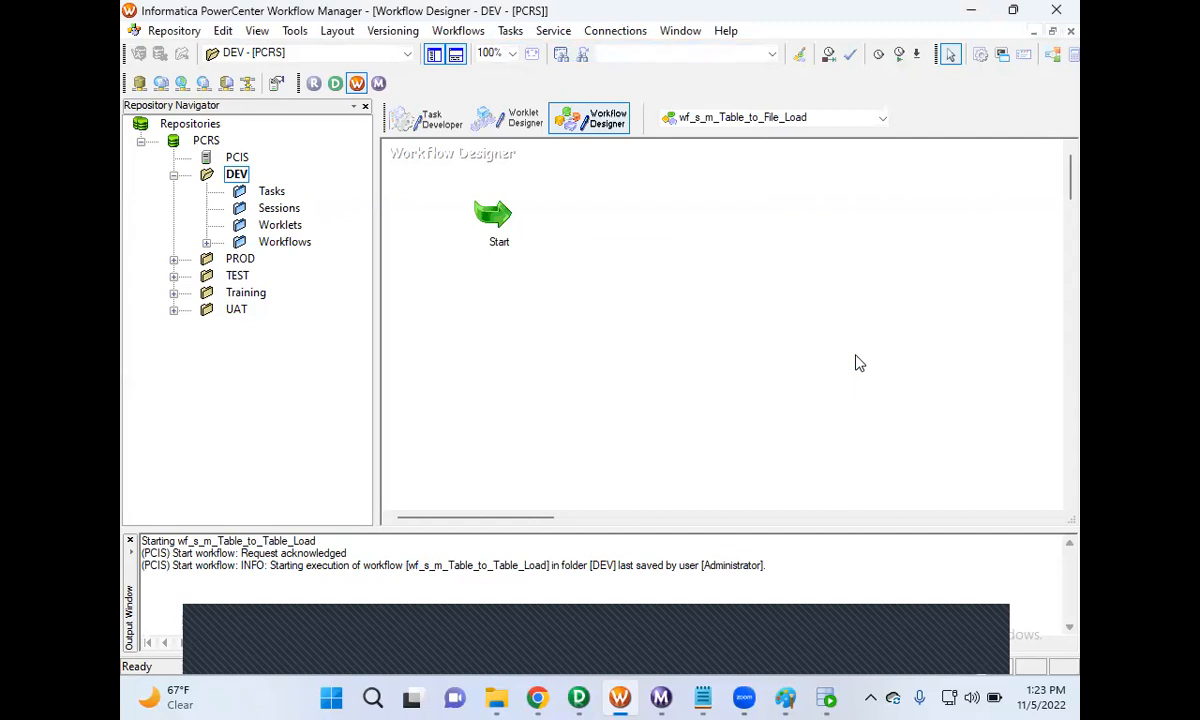
# - Add a session task based on the m_Table_to_File_Load mapping and place it beside the Start task
pyautogui.click(982, 61)
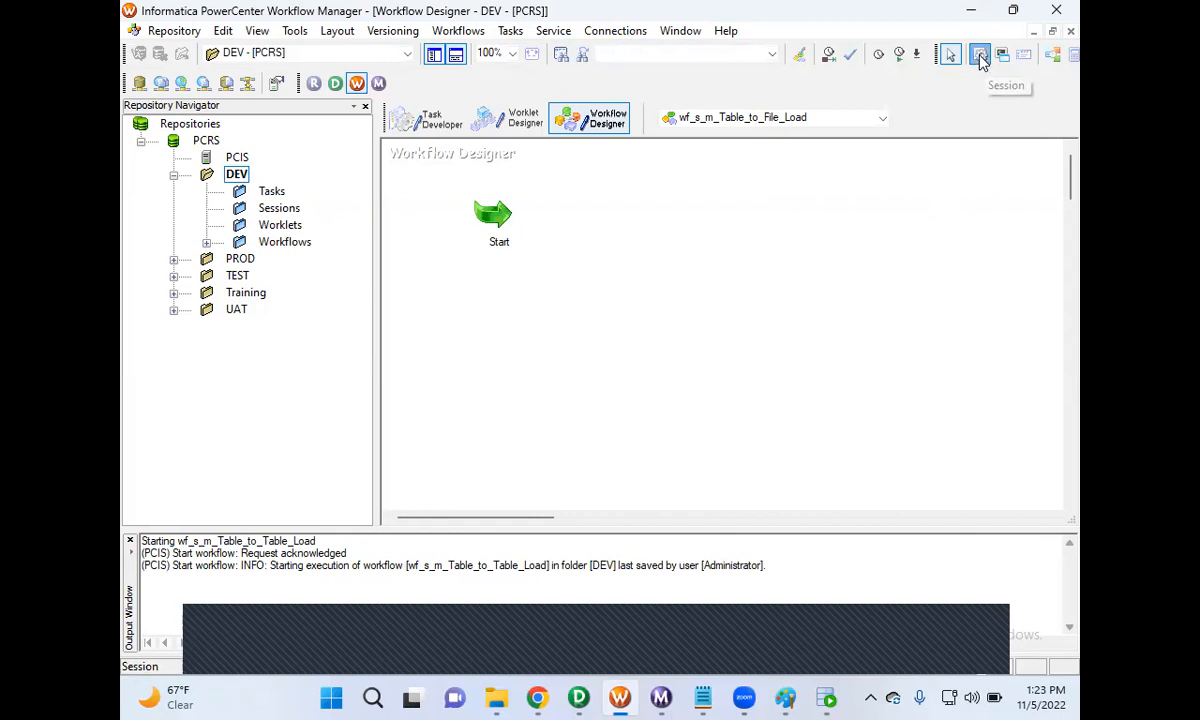
pyautogui.click(680, 232)
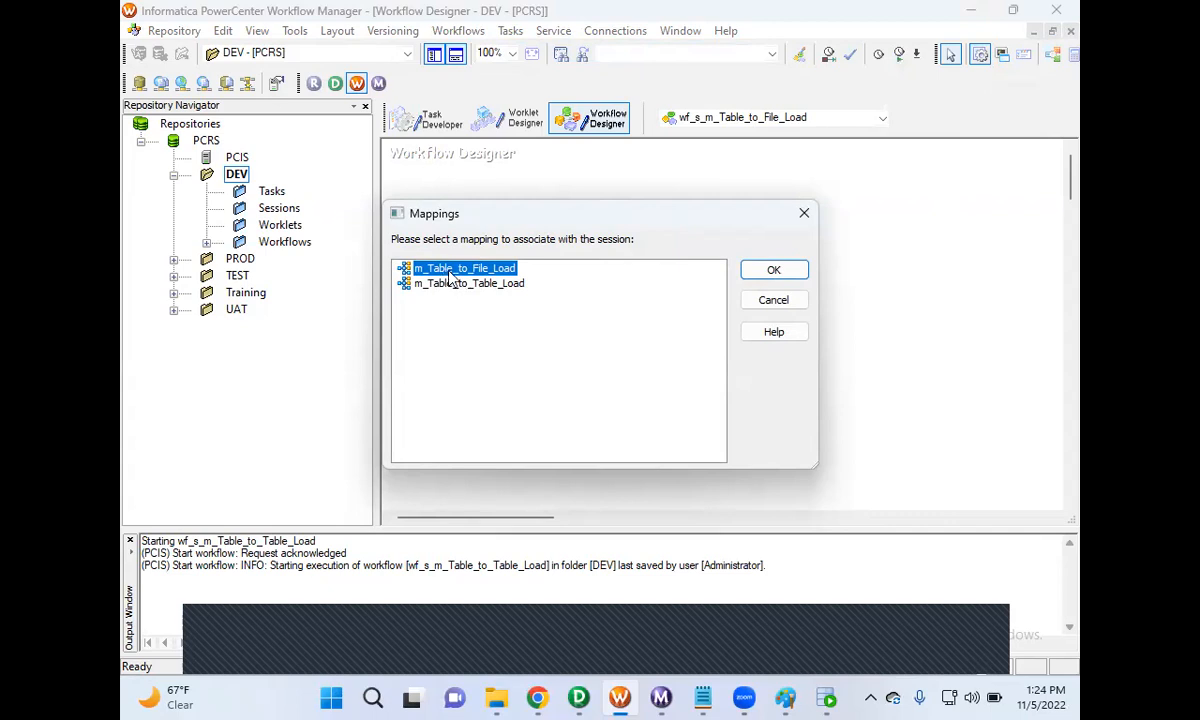
pyautogui.click(775, 271)
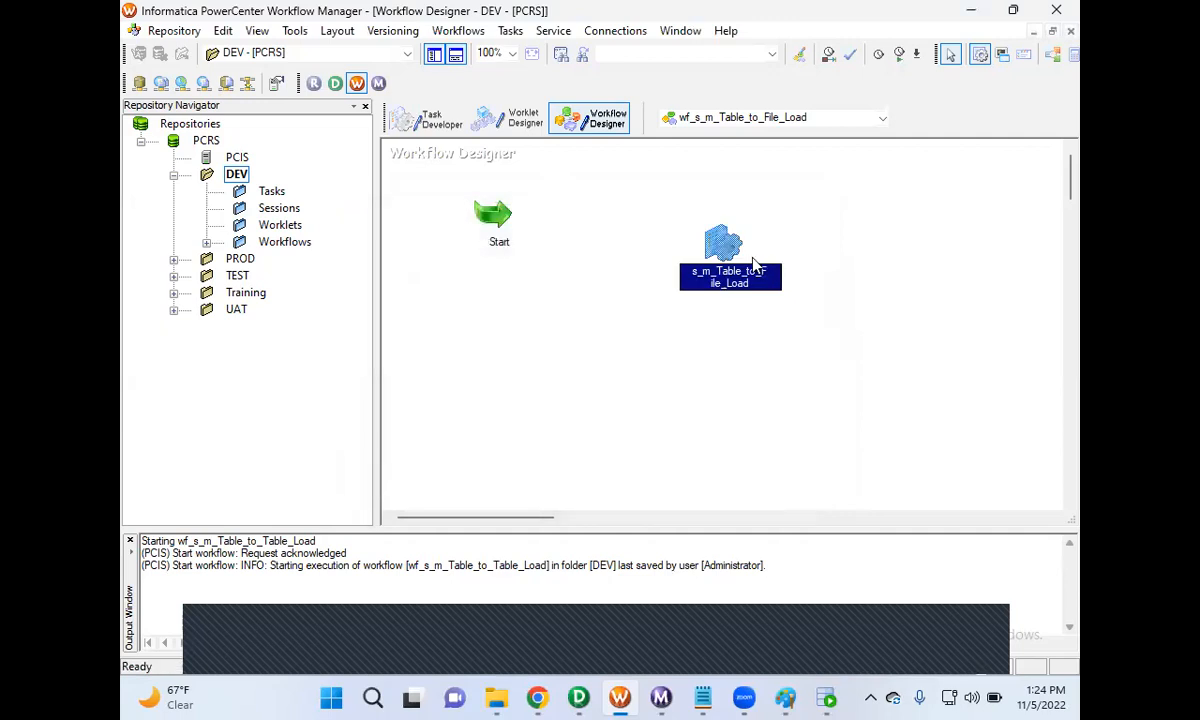
pyautogui.moveTo(720, 247); pyautogui.dragTo(684, 207)
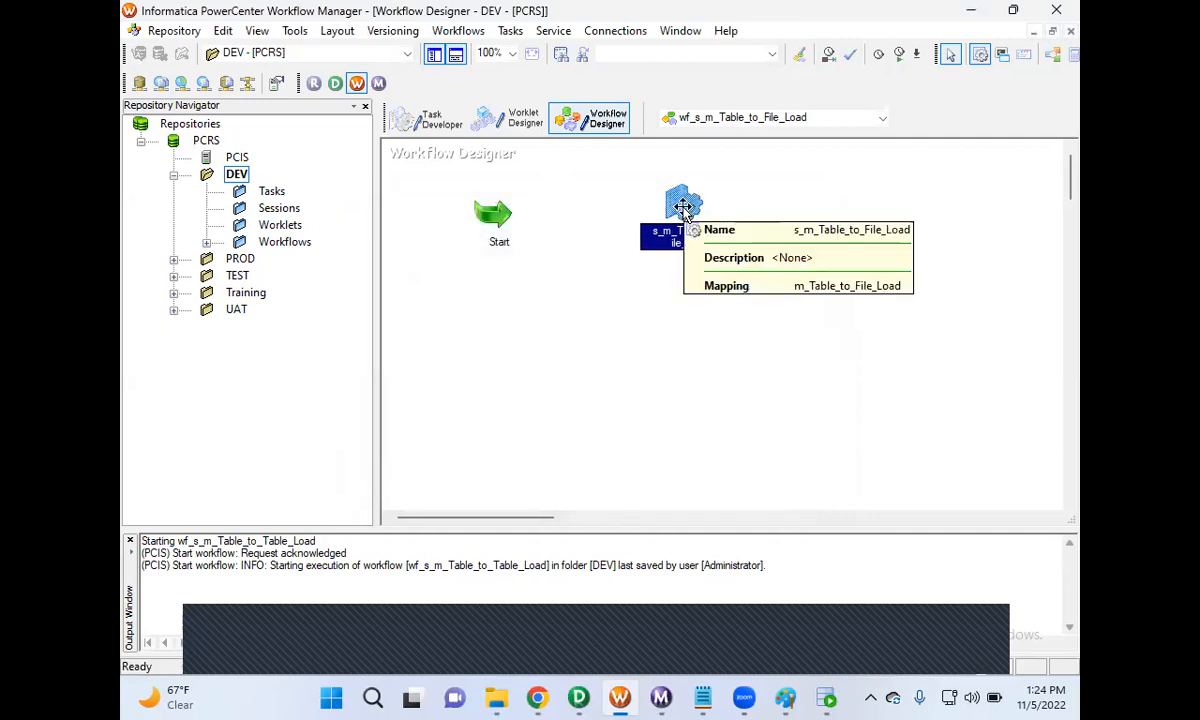
# - In the s_m_Table_to_File_Load session's mapping settings, set the SQ_EMPSRC relational connection to Oracle_SRCDB
pyautogui.doubleClick(684, 207)
pyautogui.click(476, 150)
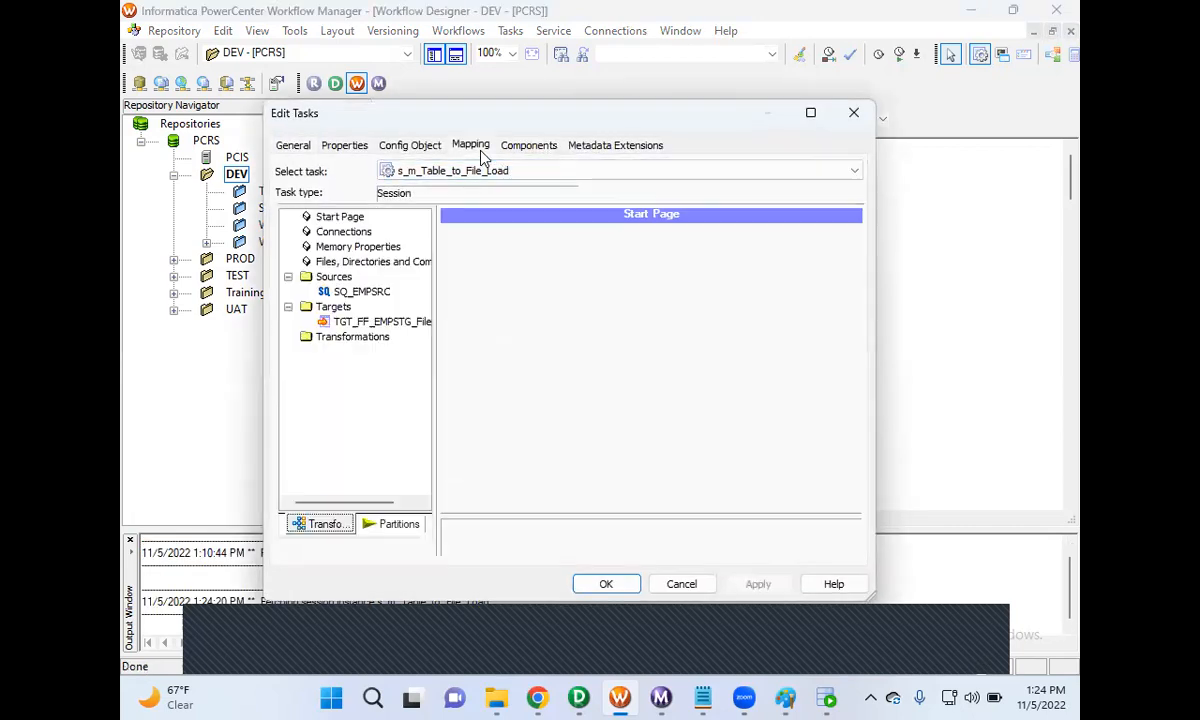
pyautogui.click(362, 292)
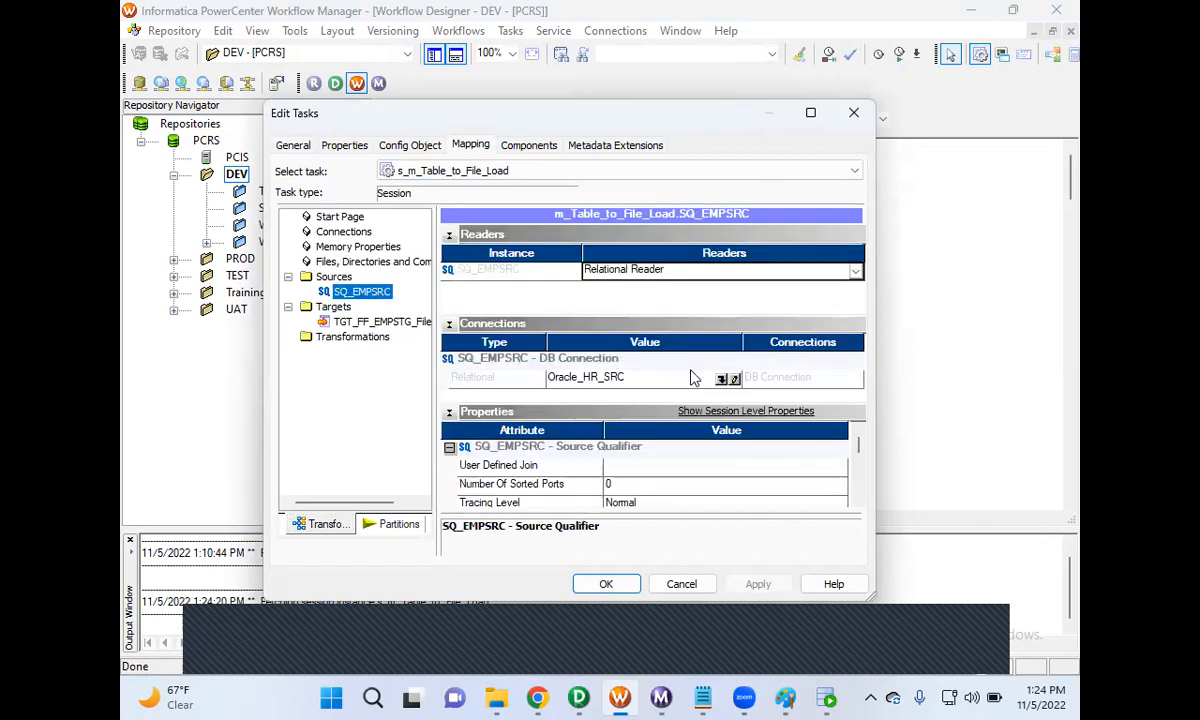
pyautogui.click(724, 381)
pyautogui.click(722, 380)
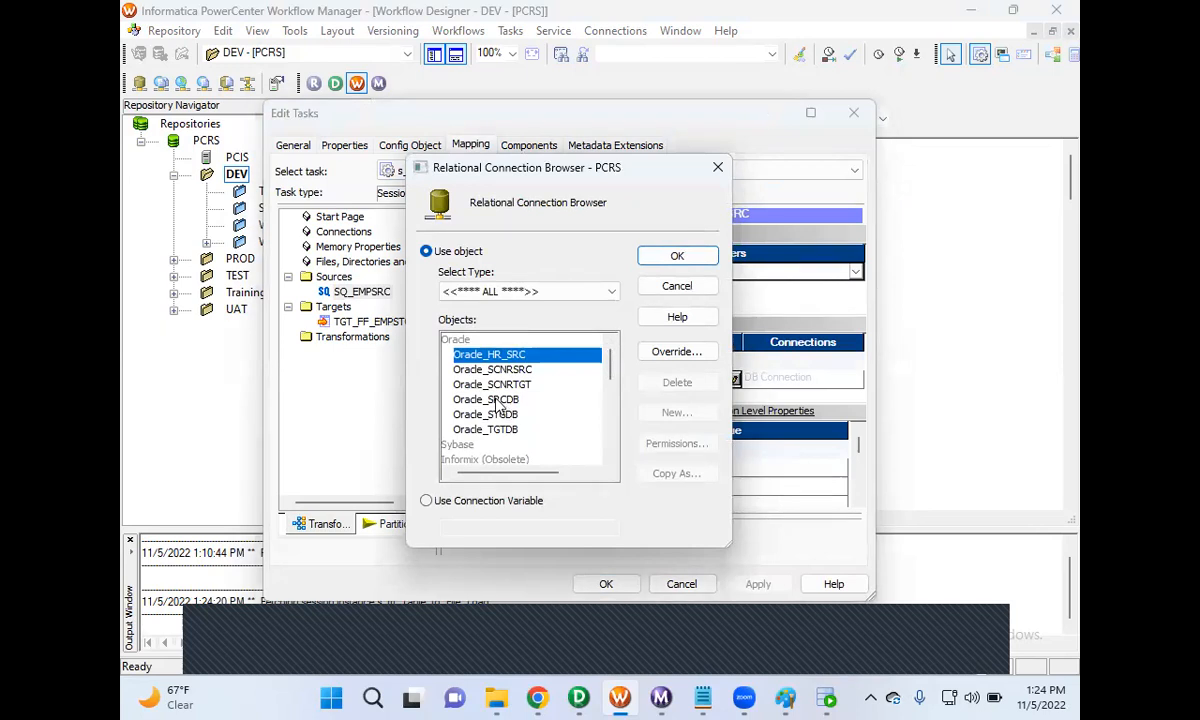
pyautogui.click(506, 401)
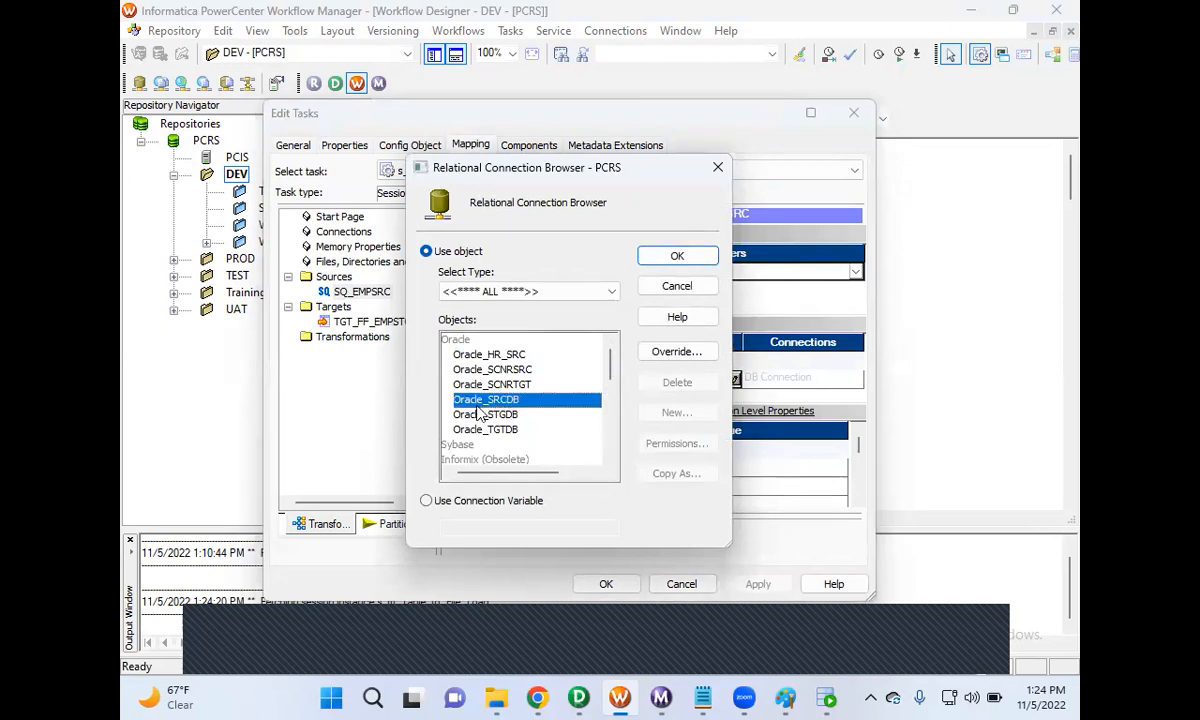
pyautogui.click(668, 258)
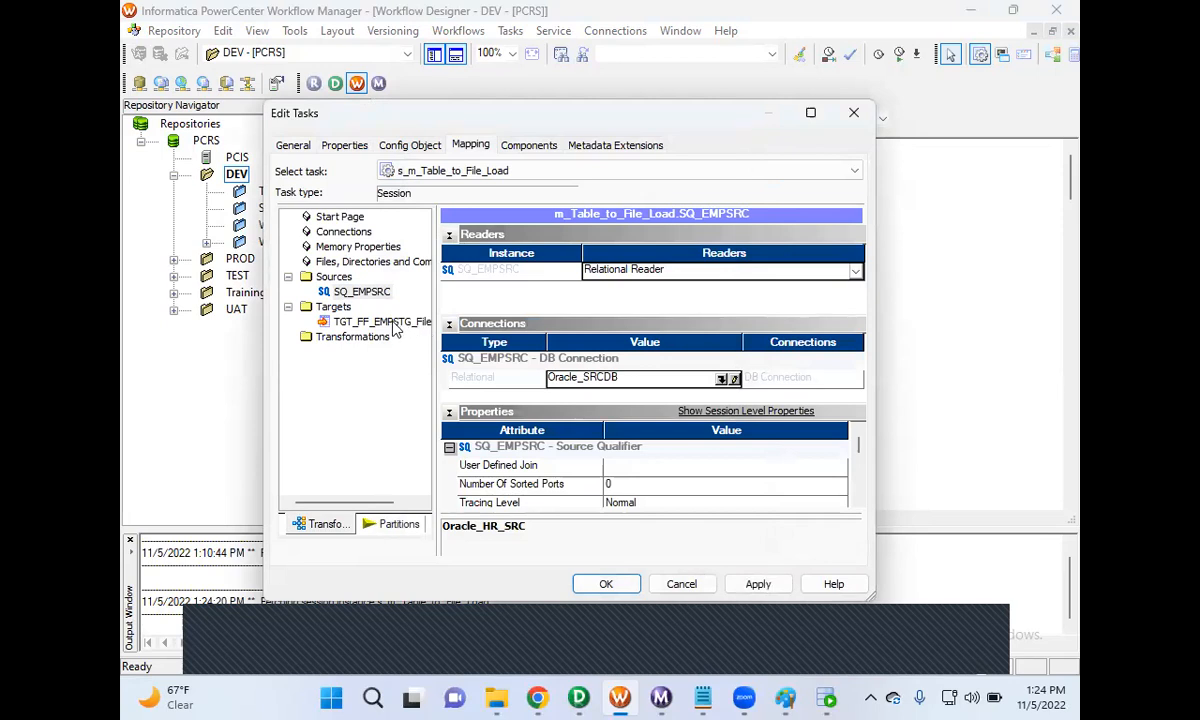
# - Set the output filename of the TGT_FF_EMPSTG_File target to TGT_EMPSTG.txt
pyautogui.click(383, 322)
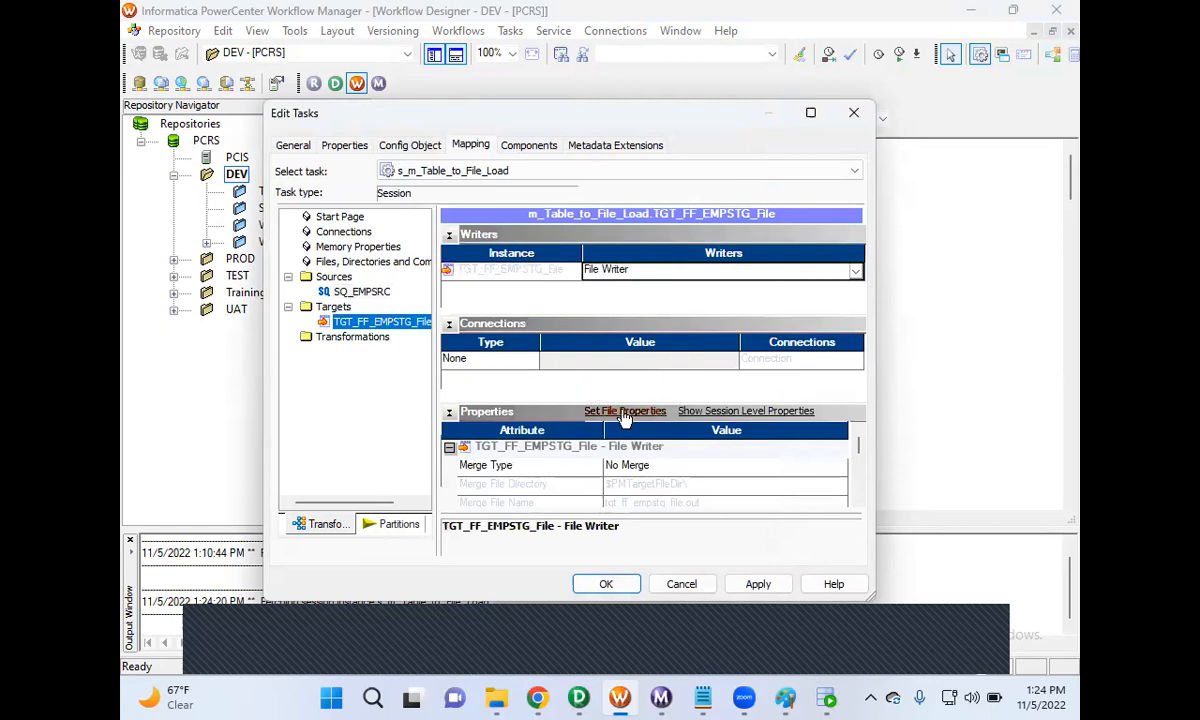
pyautogui.moveTo(860, 452); pyautogui.dragTo(862, 472)
pyautogui.click(665, 465)
pyautogui.click(705, 484)
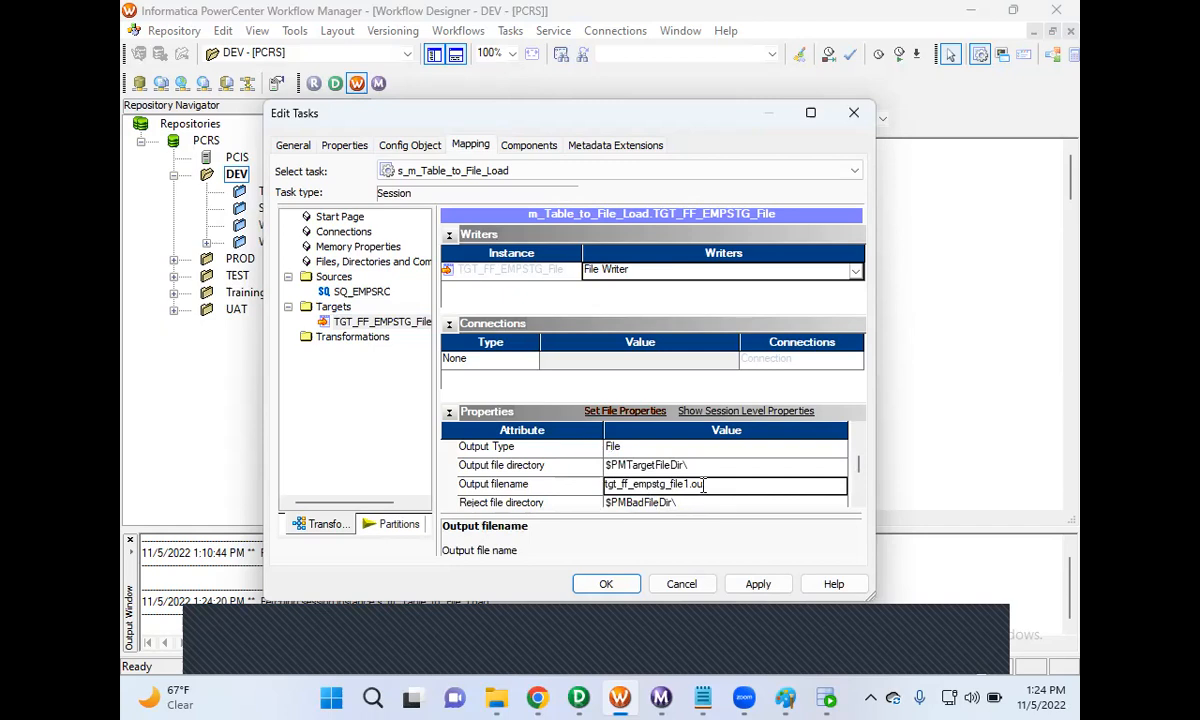
pyautogui.moveTo(718, 485); pyautogui.dragTo(598, 486)
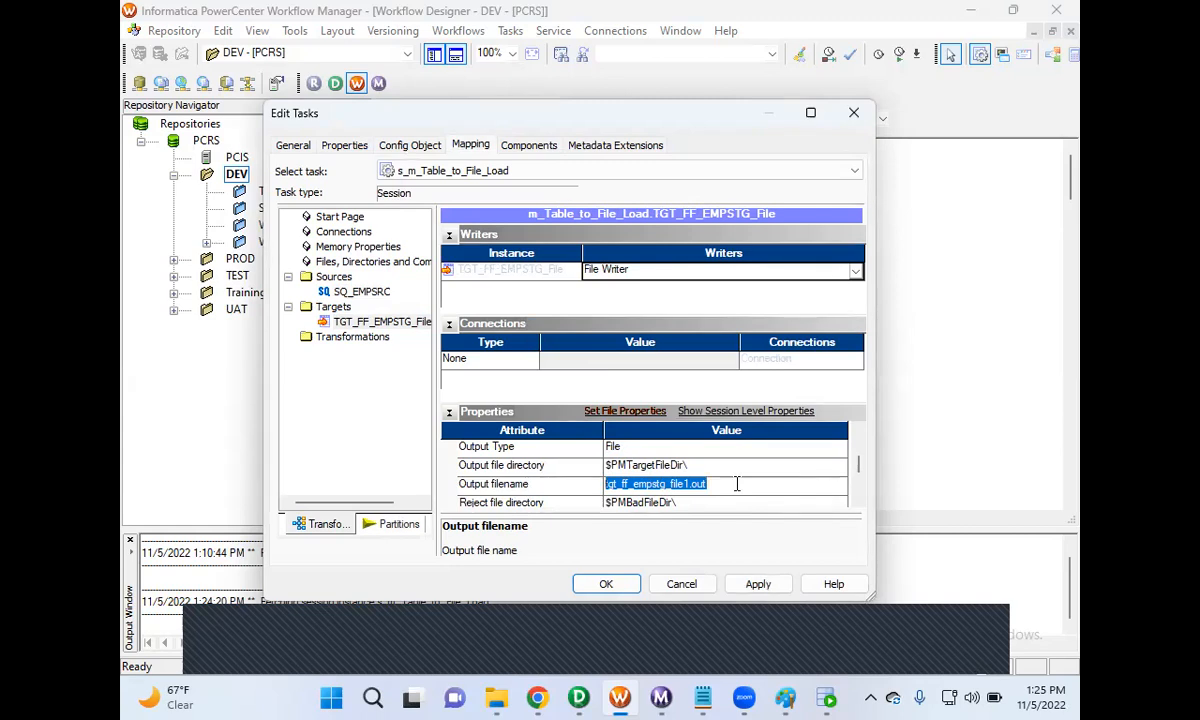
pyautogui.press('BackSpace')
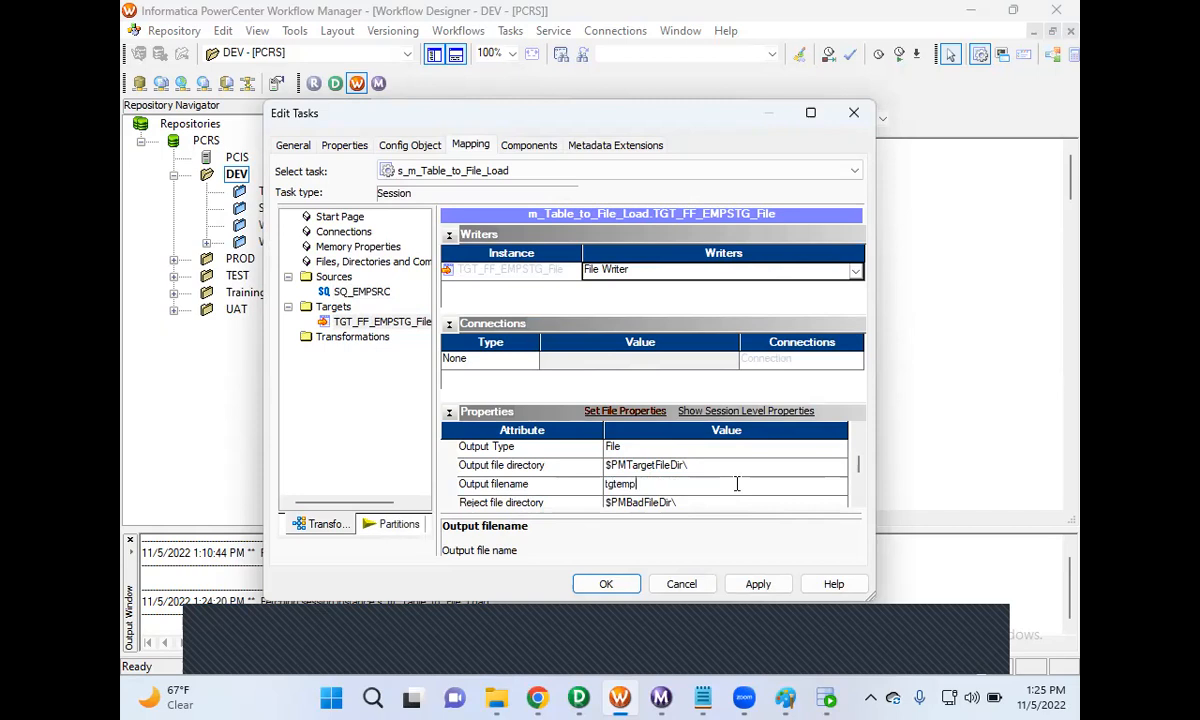
pyautogui.press('BackSpace')
pyautogui.press('BackSpace')
pyautogui.press('BackSpace')
pyautogui.press('BackSpace')
pyautogui.write('MP')
pyautogui.write('ST')
pyautogui.write('G.txt')
pyautogui.write('_')
# - Review the target's output filename and its output file directory setting
pyautogui.moveTo(700, 484); pyautogui.dragTo(606, 484)
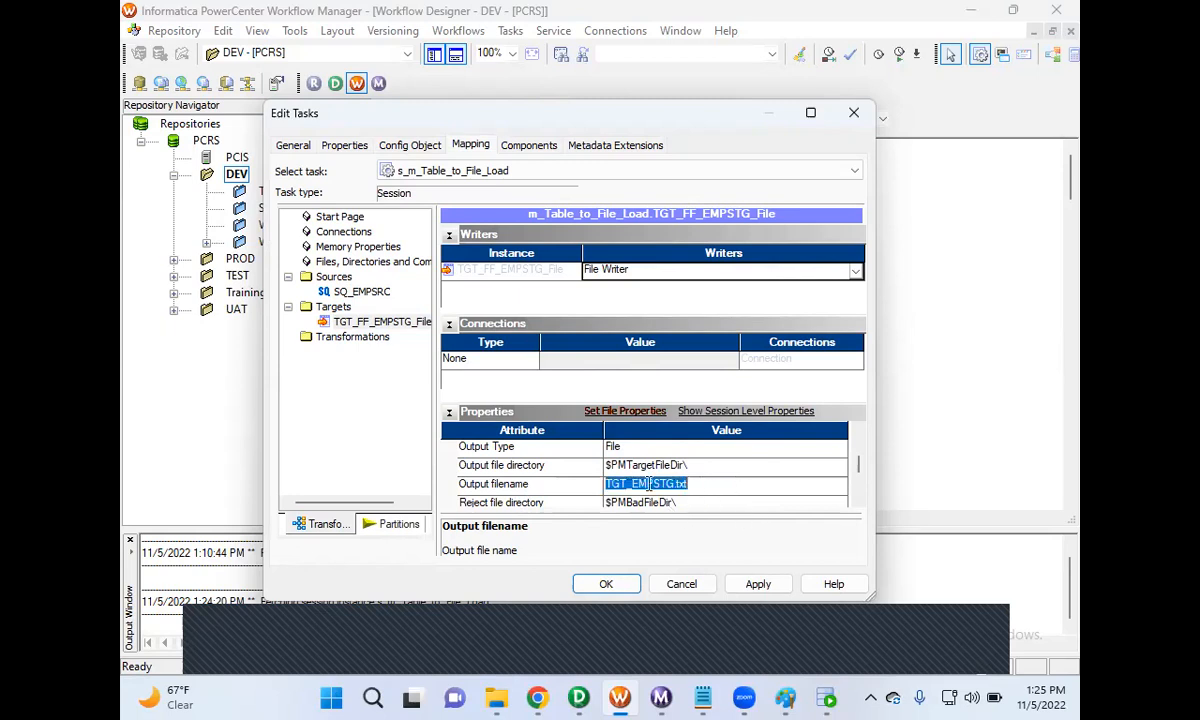
pyautogui.click(695, 467)
pyautogui.click(676, 467)
pyautogui.moveTo(701, 465); pyautogui.dragTo(602, 470)
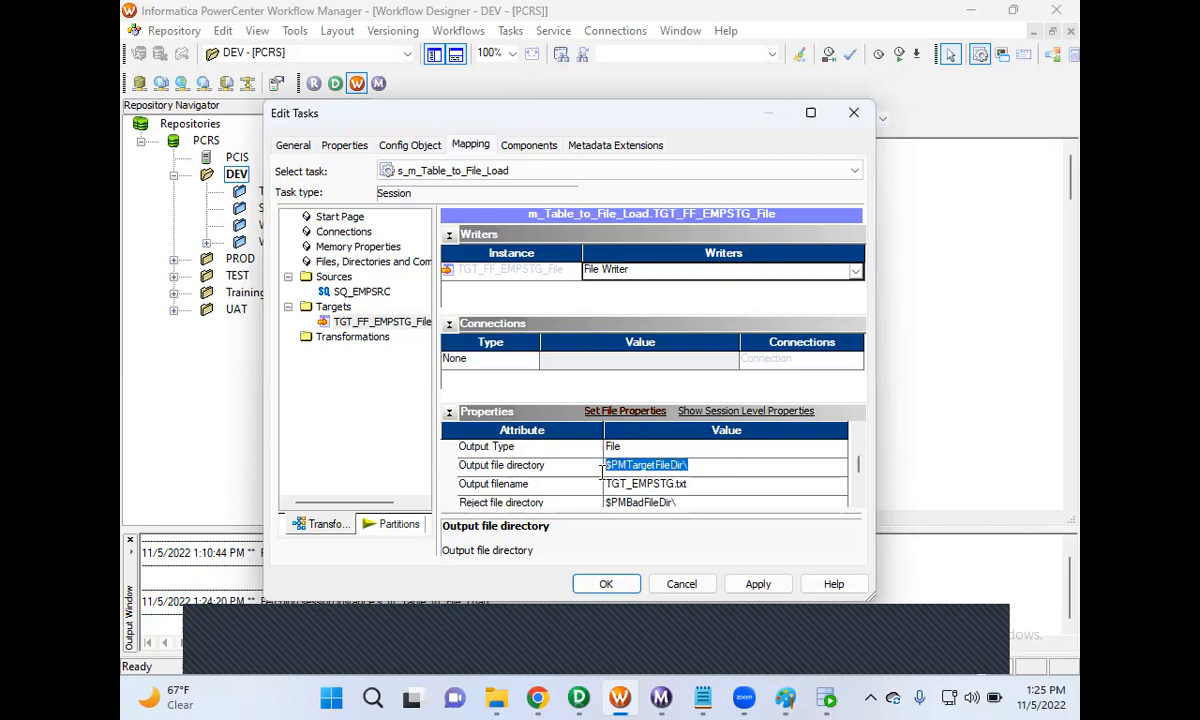
# - Switch to File Explorer and open the C:\Informatica\10.5\server\infa_shared\TgtFiles folder to inspect its contents
pyautogui.click(502, 698)
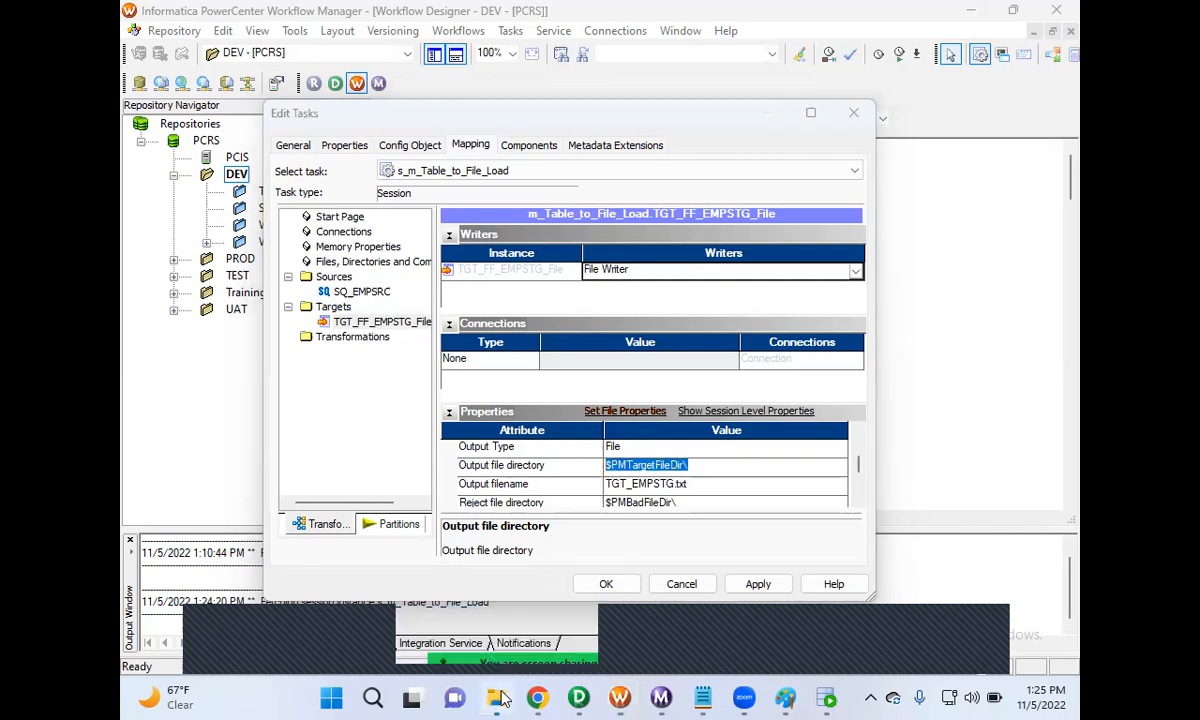
pyautogui.click(203, 426)
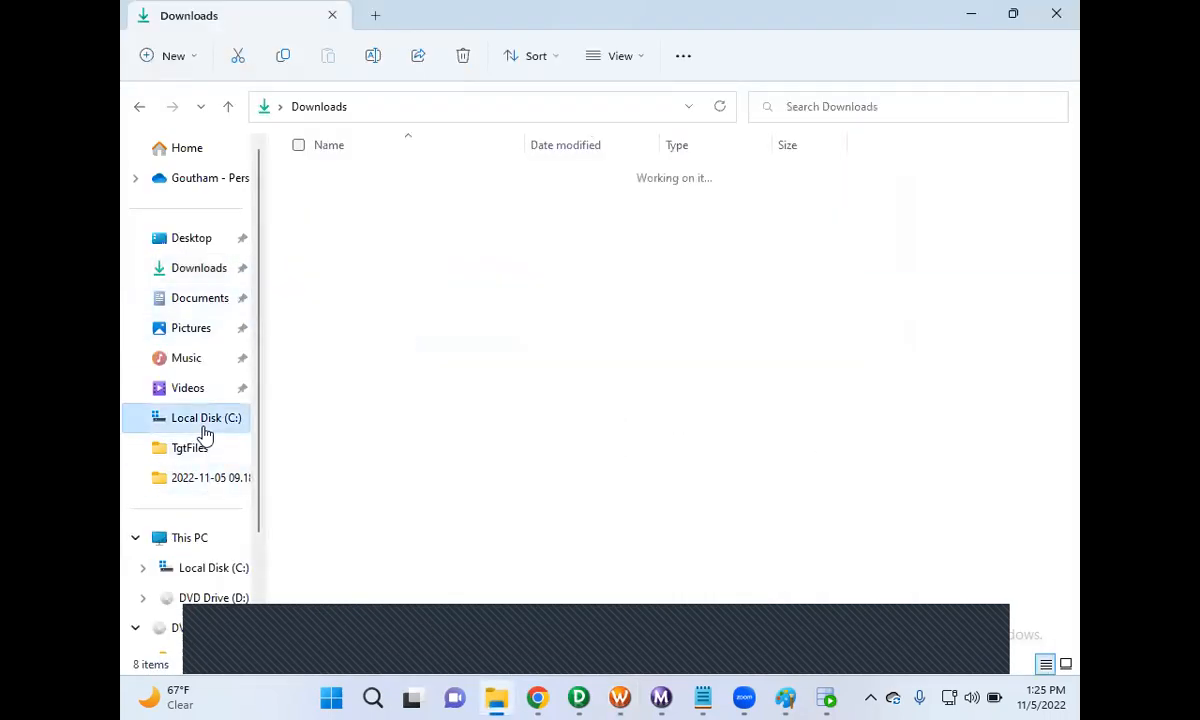
pyautogui.doubleClick(394, 182)
pyautogui.doubleClick(386, 184)
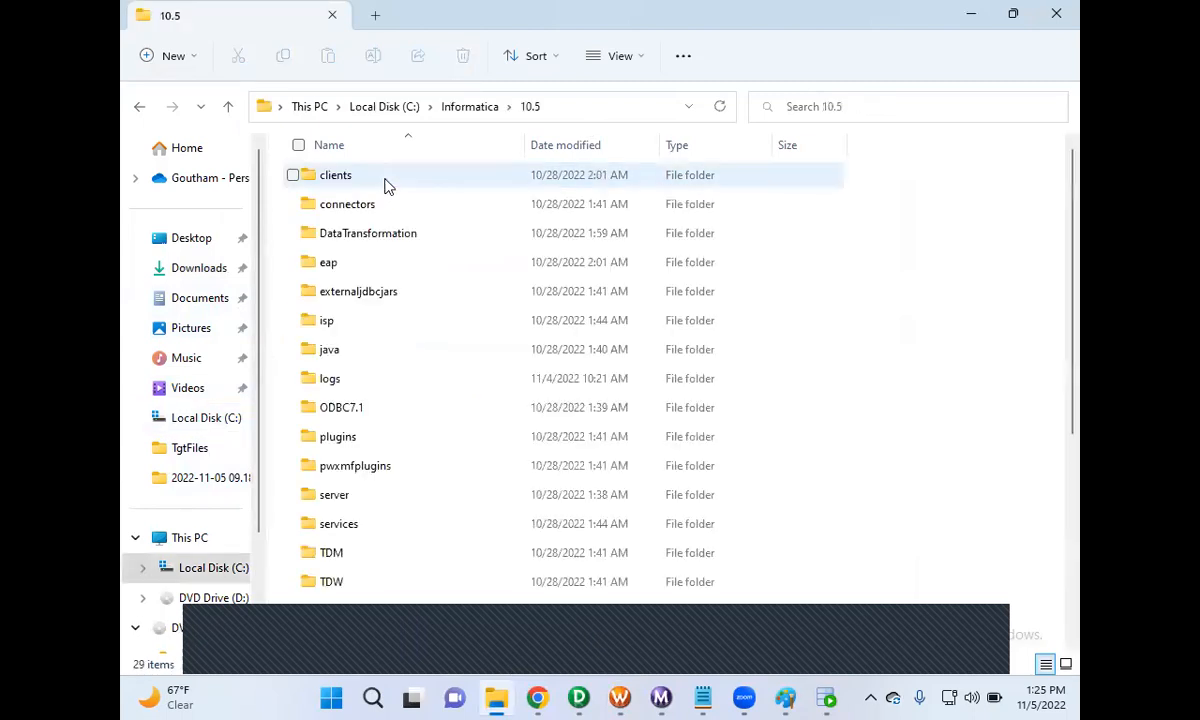
pyautogui.click(368, 506)
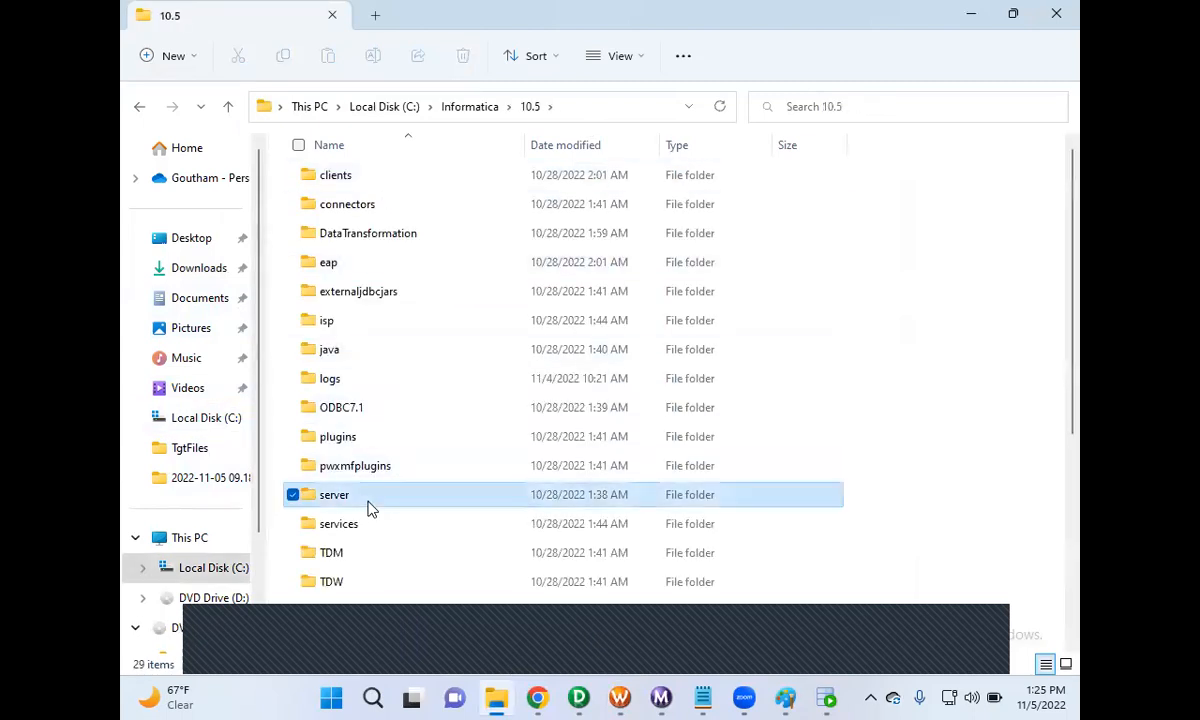
pyautogui.doubleClick(368, 508)
pyautogui.click(372, 268)
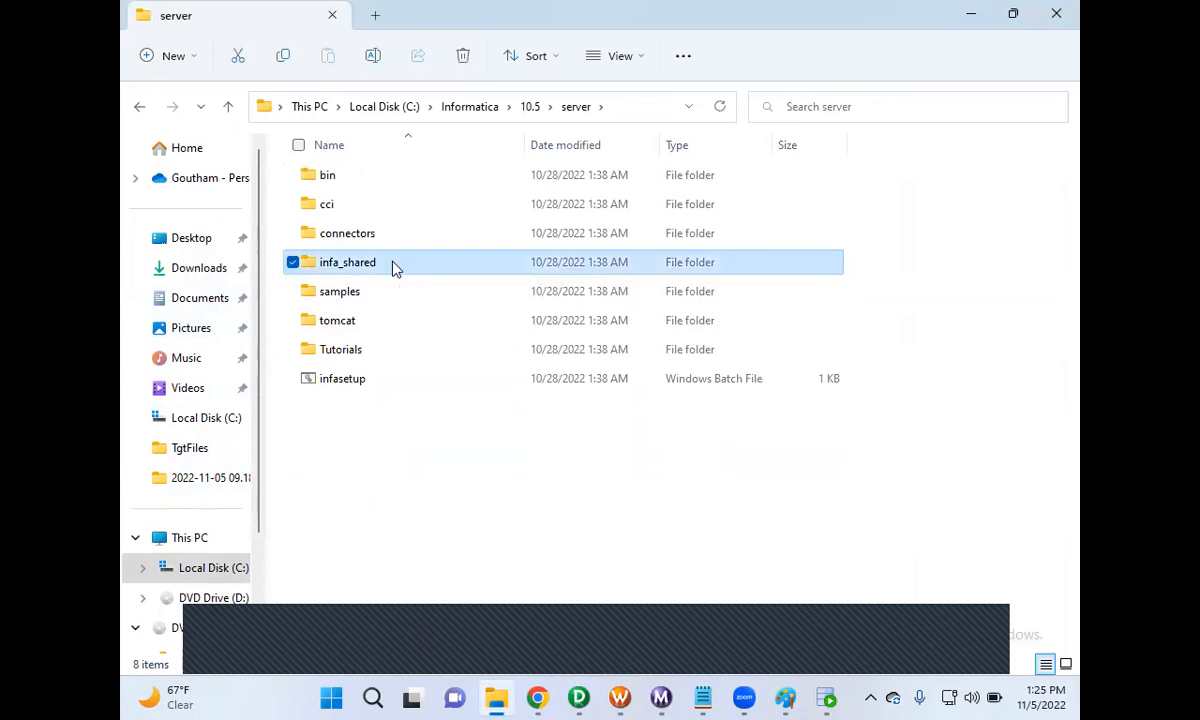
pyautogui.doubleClick(393, 264)
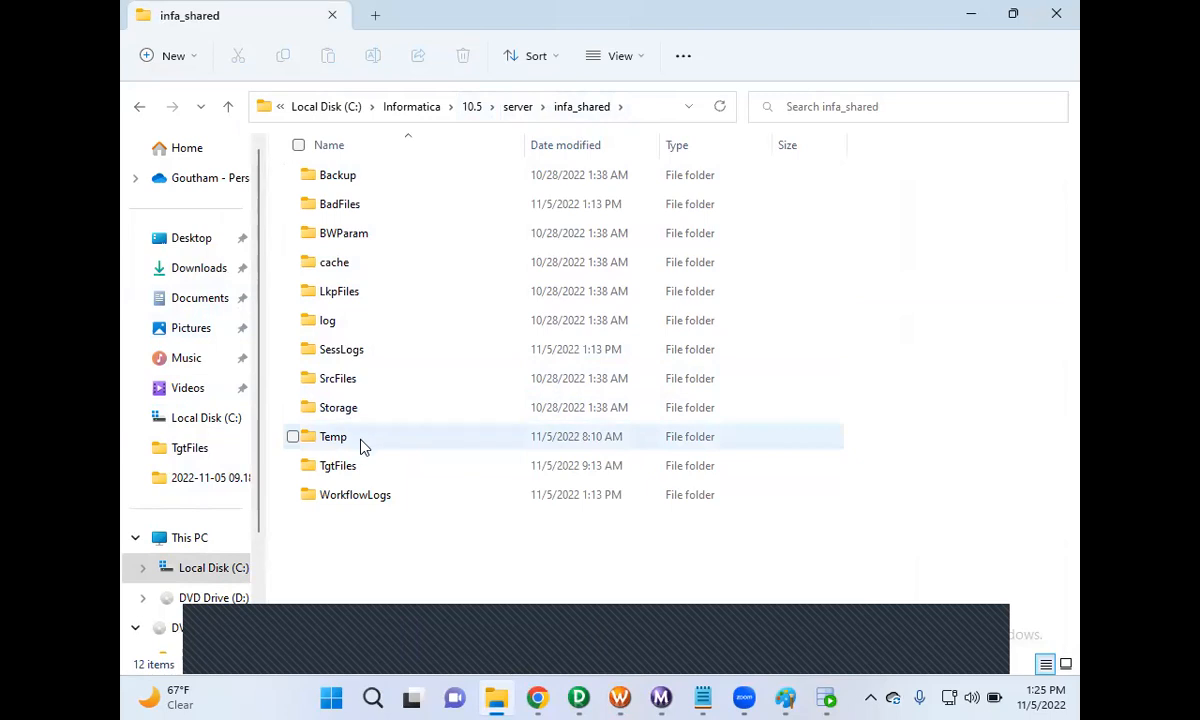
pyautogui.doubleClick(353, 470)
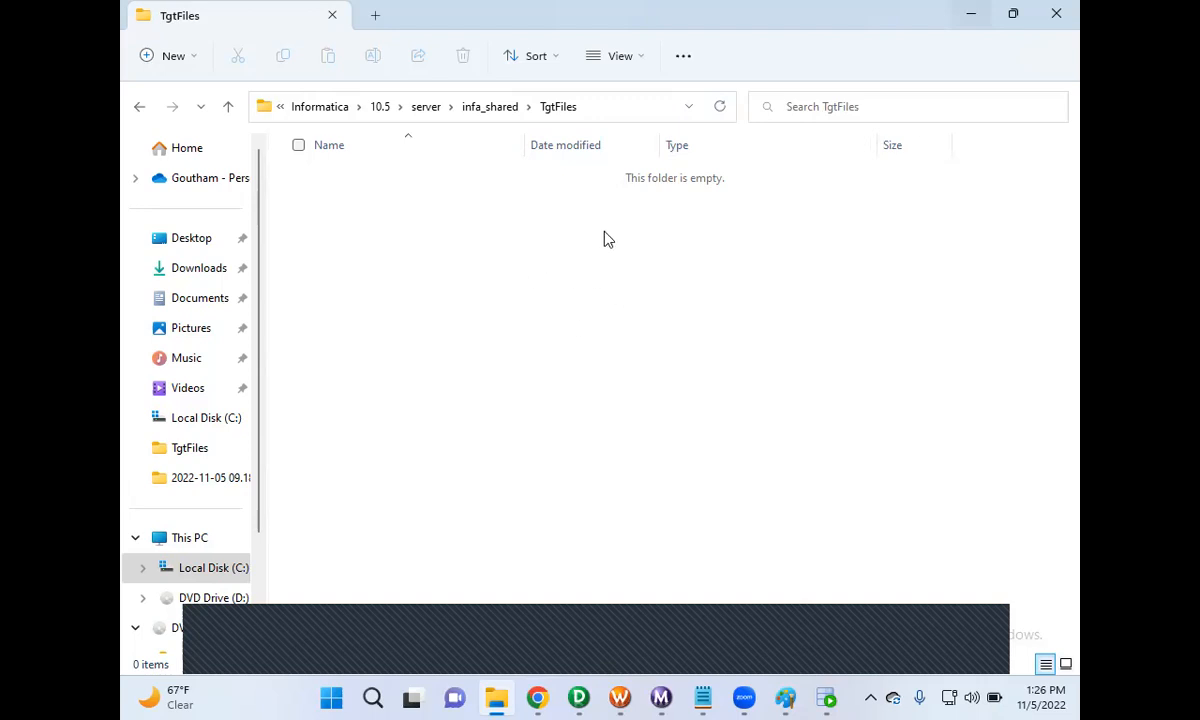
# - Return to Workflow Manager, apply the s_m_Table_to_File_Load session's settings and close the task editor
pyautogui.click(975, 17)
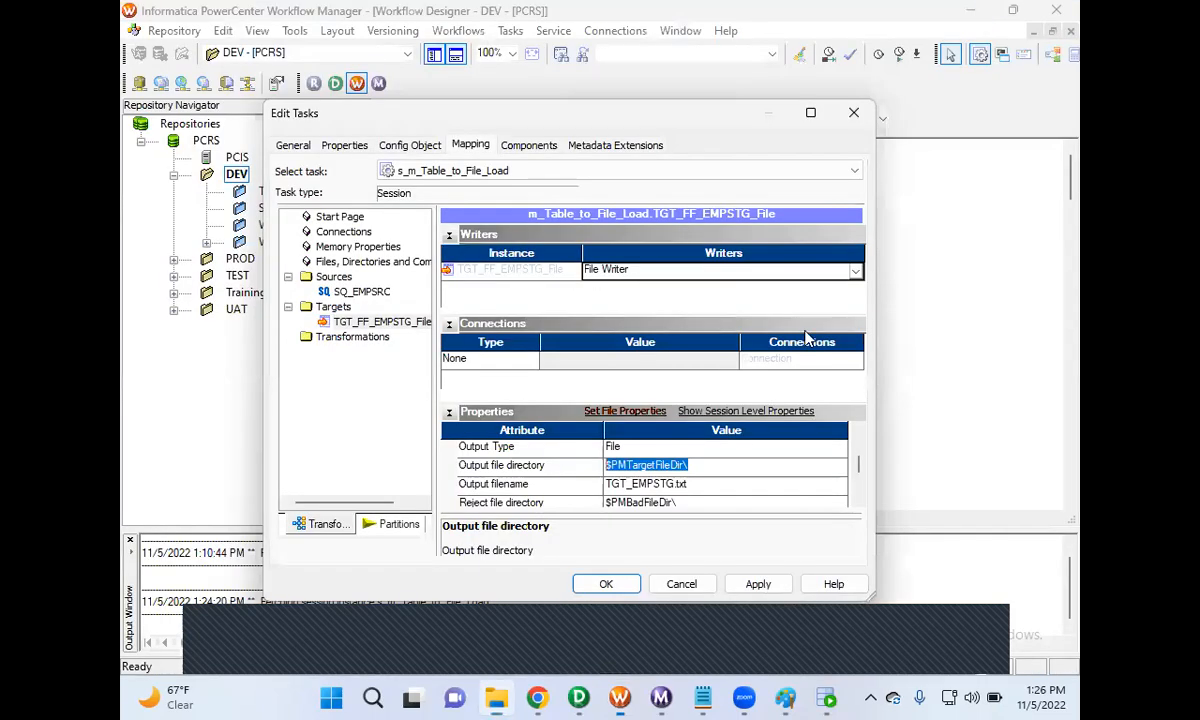
pyautogui.click(757, 585)
pyautogui.click(605, 585)
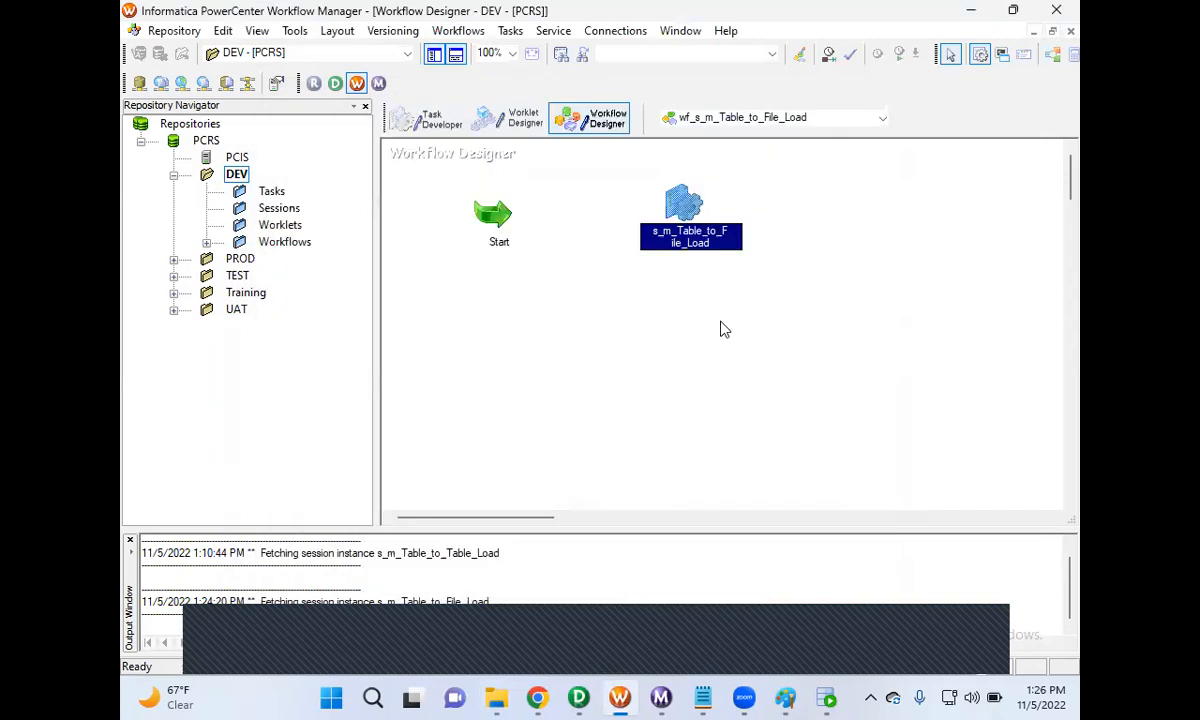
# - Link the Start task to the s_m_Table_to_File_Load session, save the workflow and check the validation output
pyautogui.moveTo(712, 235)
pyautogui.click(508, 31)
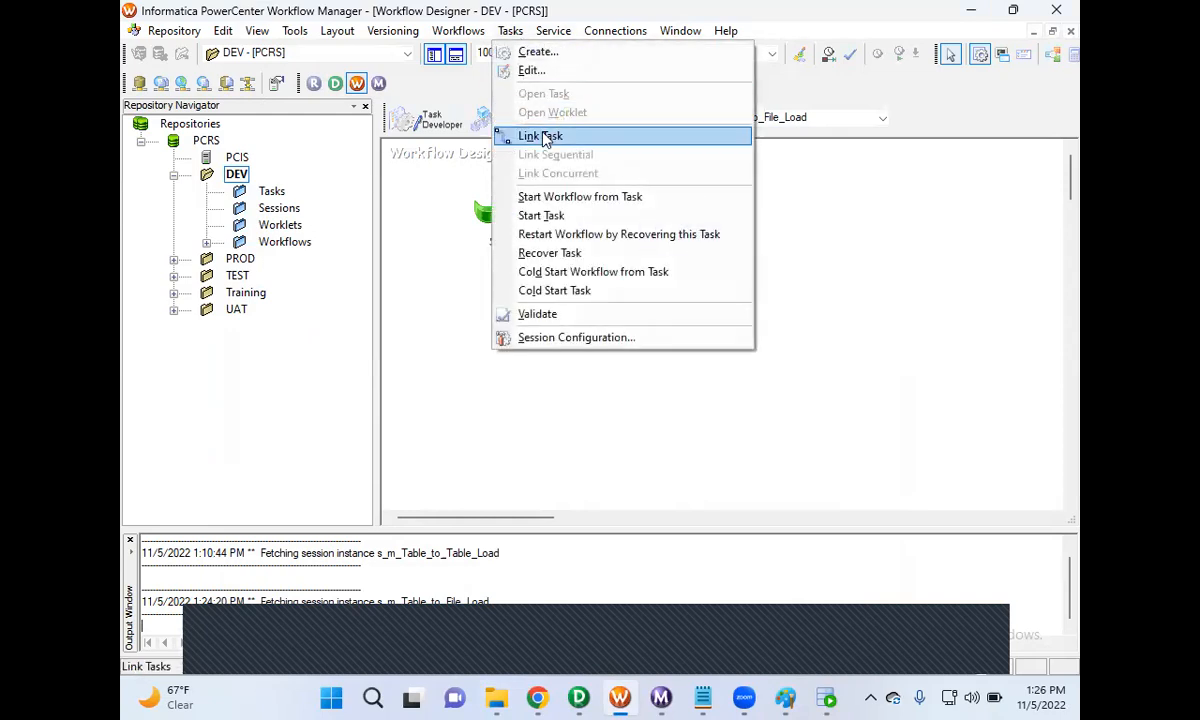
pyautogui.click(545, 137)
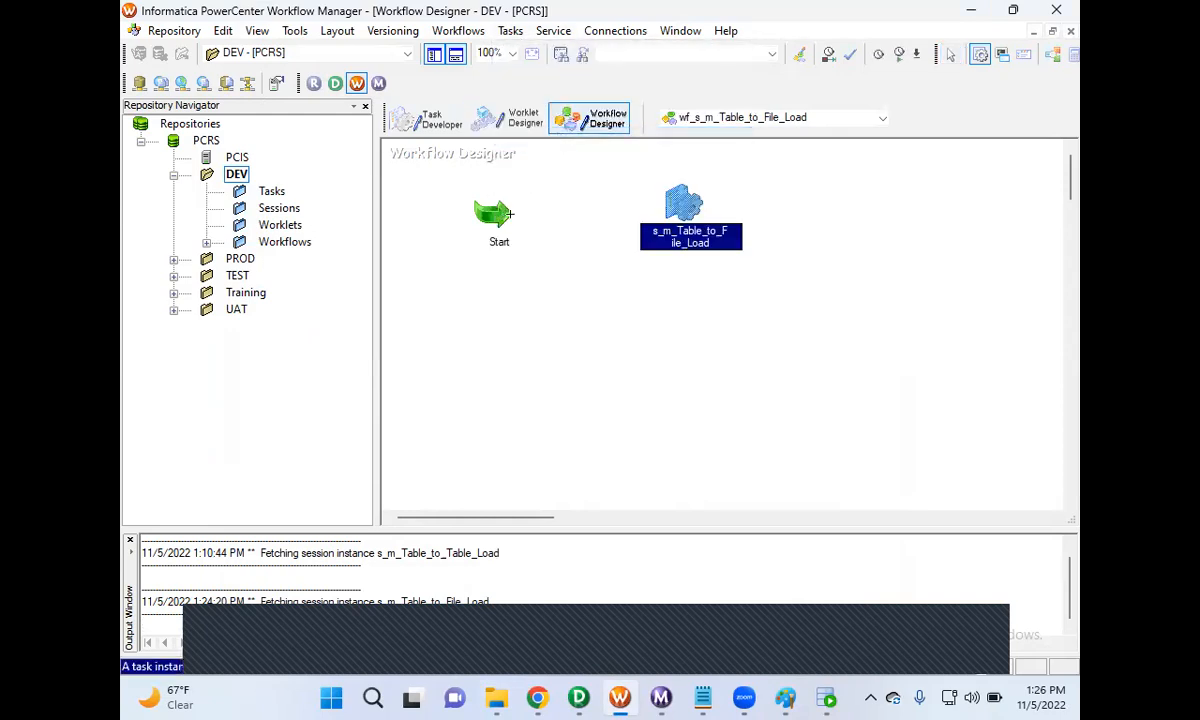
pyautogui.click(663, 199)
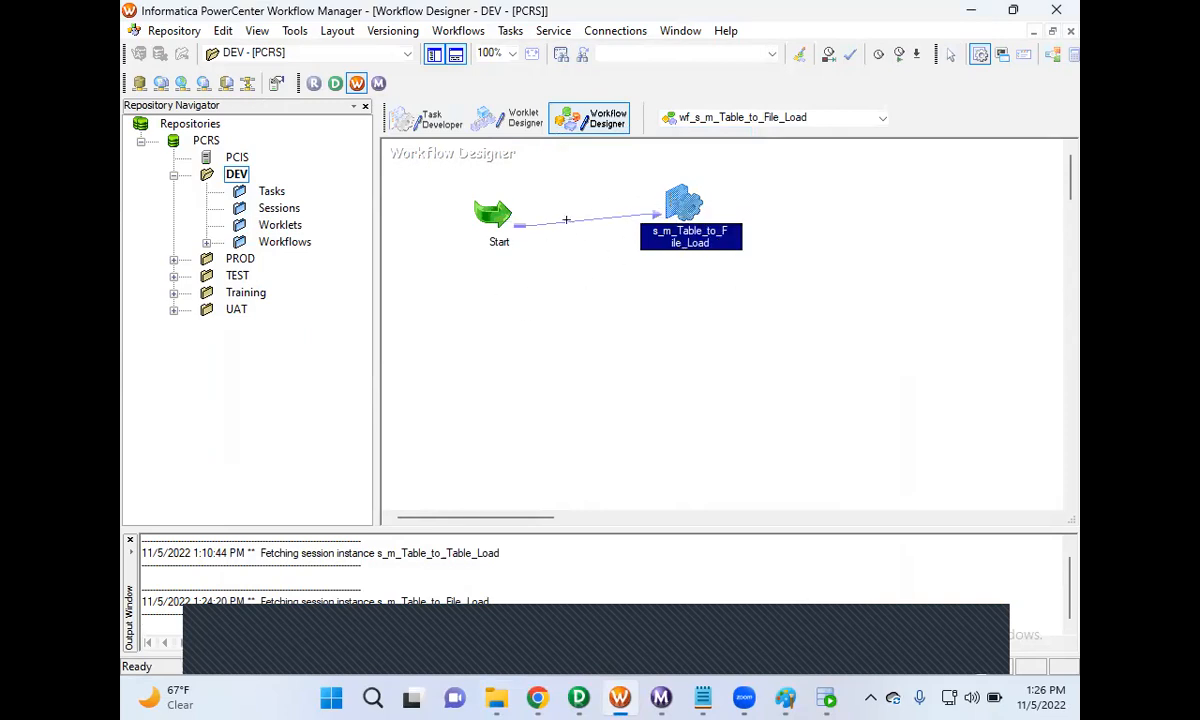
pyautogui.click(155, 35)
pyautogui.click(192, 239)
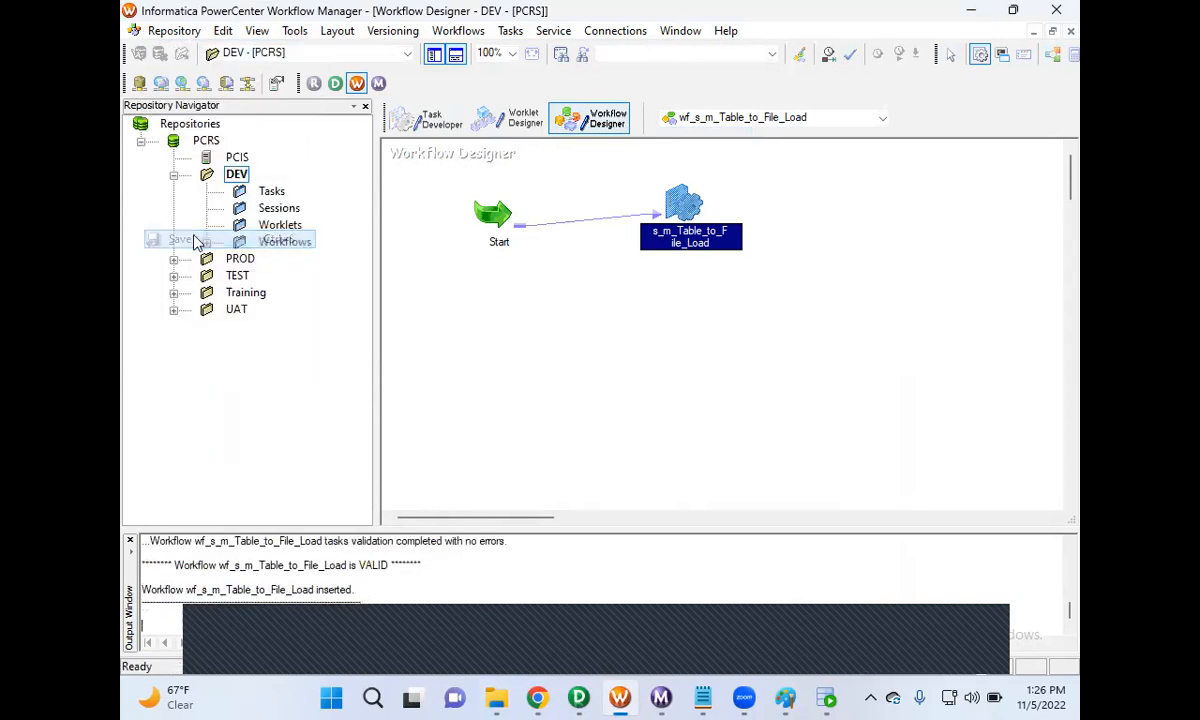
pyautogui.moveTo(412, 595); pyautogui.dragTo(166, 566)
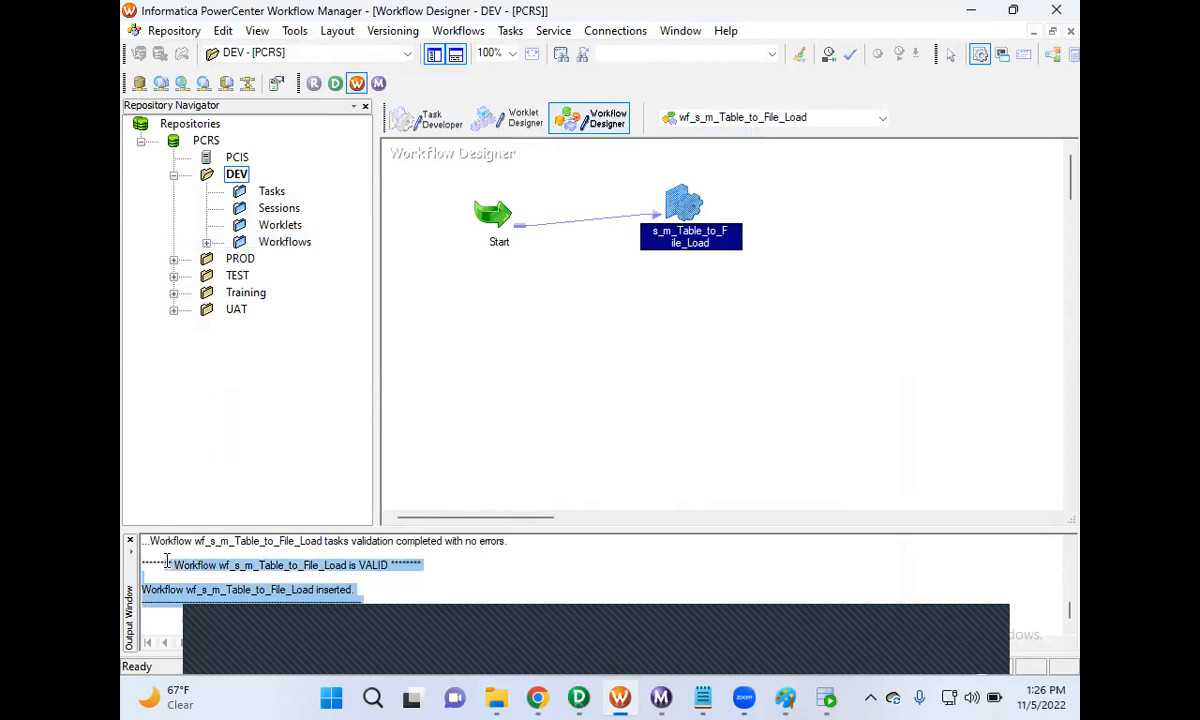
# - Start the wf_s_m_Table_to_File_Load workflow and view the s_m_Table_to_File_Load run's source and target statistics in Workflow Monitor
pyautogui.click(497, 697)
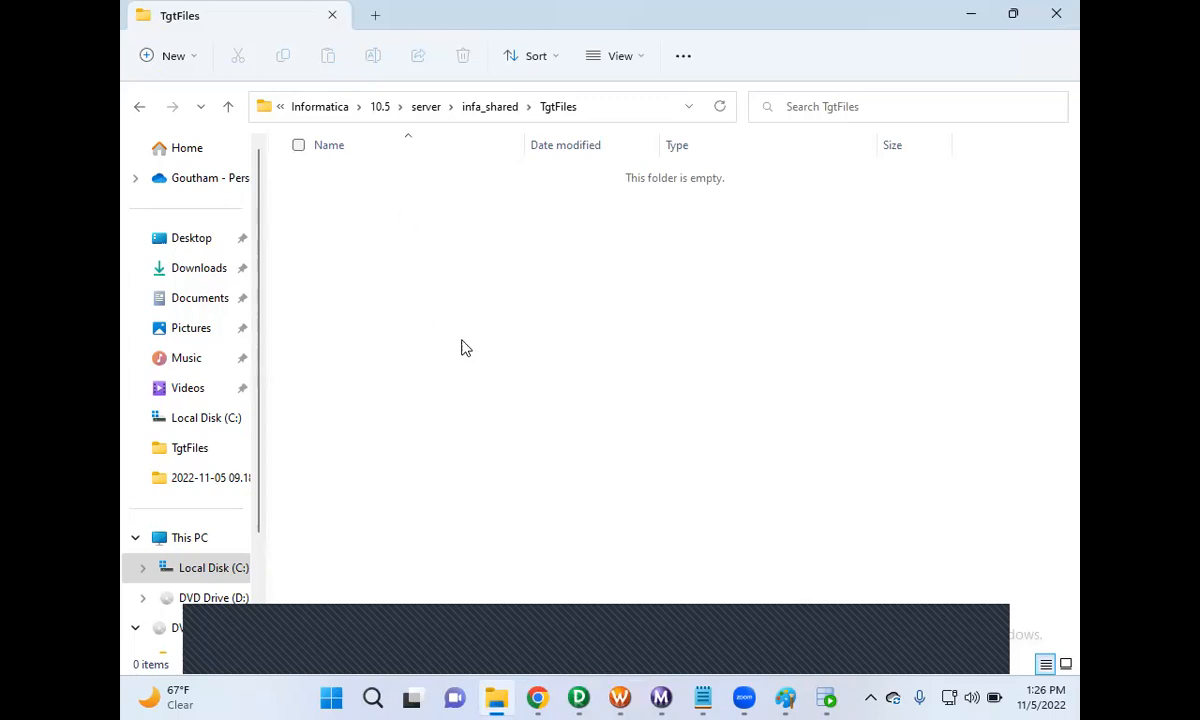
pyautogui.click(620, 697)
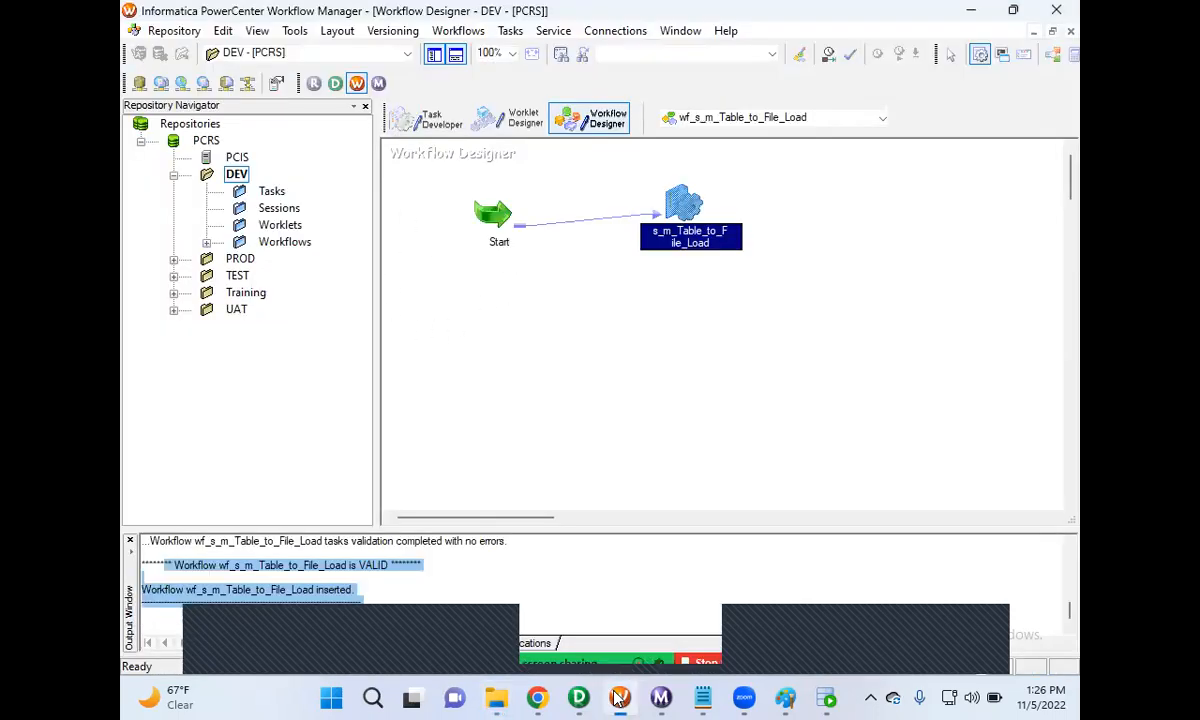
pyautogui.click(610, 319)
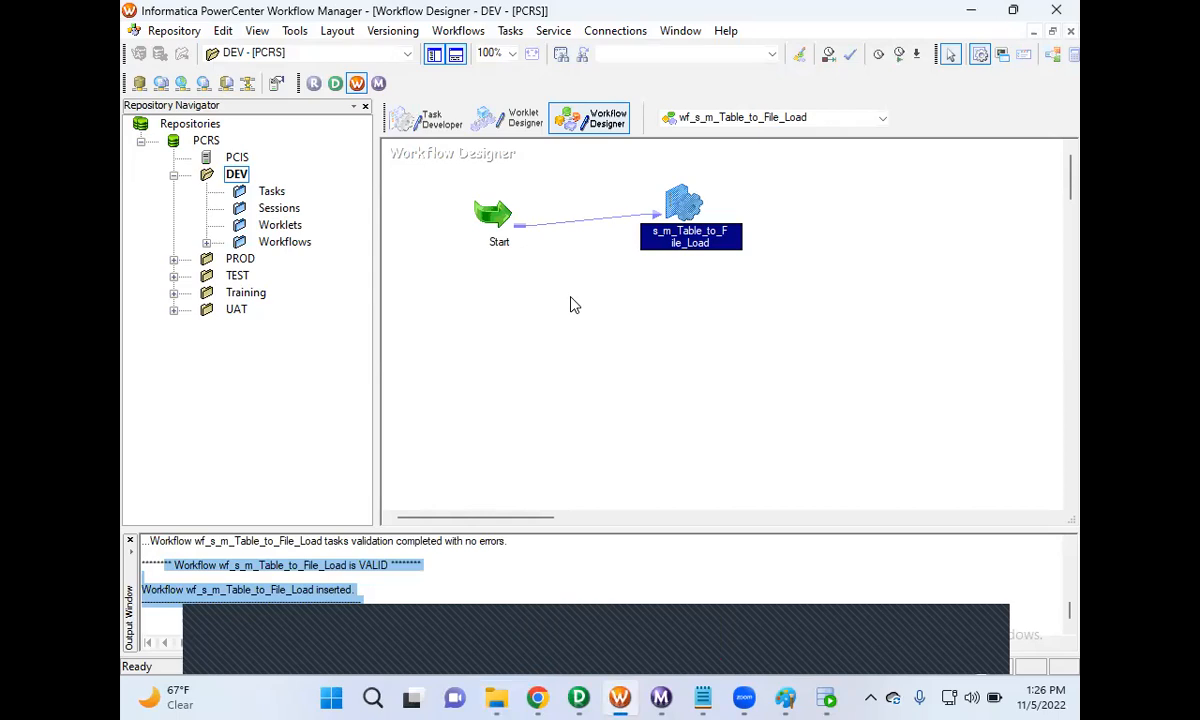
pyautogui.rightClick(574, 305)
pyautogui.click(620, 486)
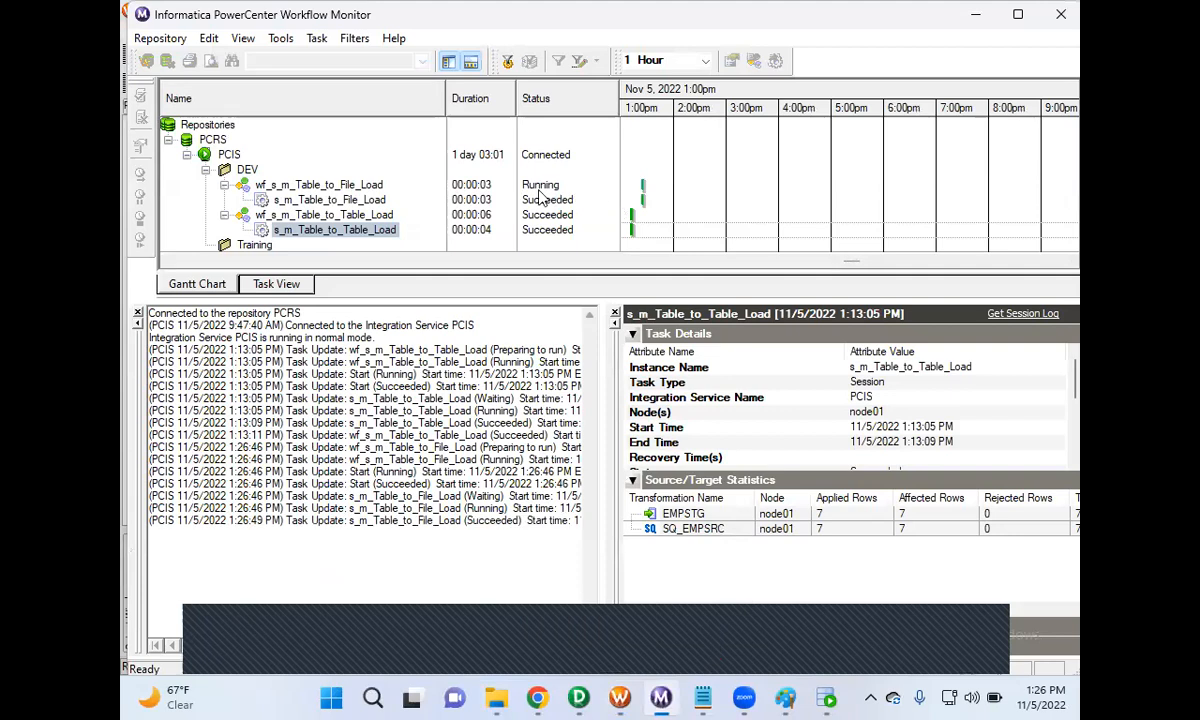
pyautogui.click(374, 202)
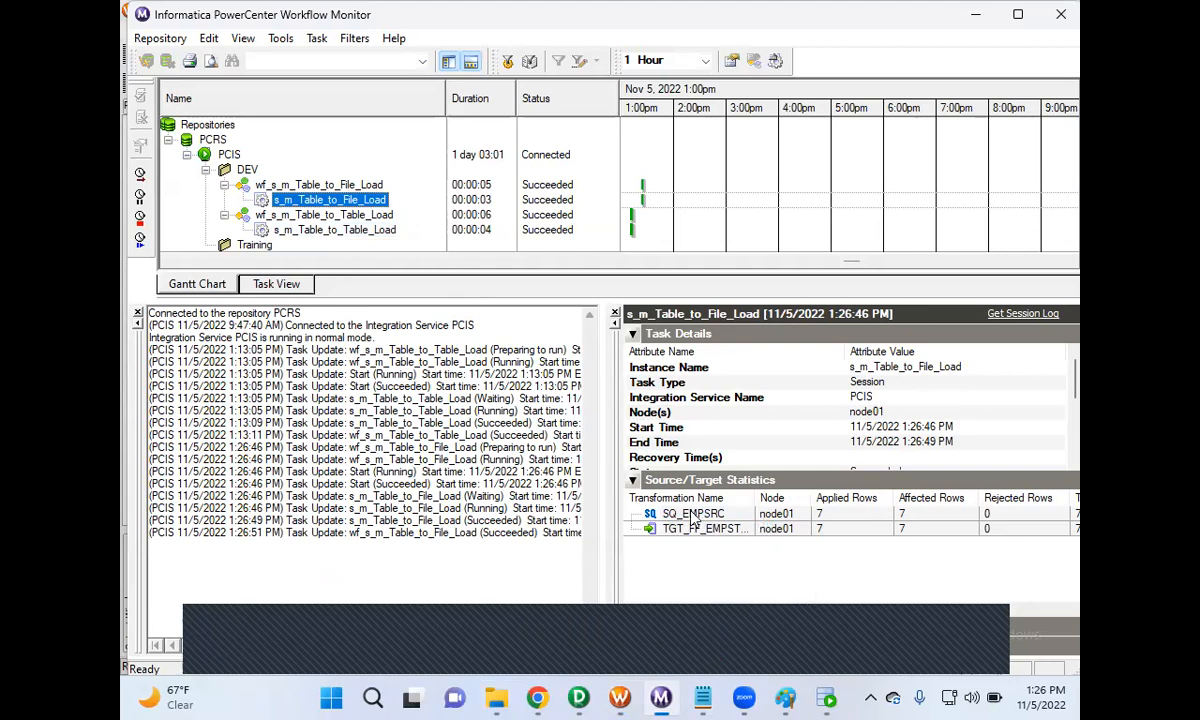
# - Switch to File Explorer, open TGT_EMPSTG from the TgtFiles folder, review its rows and close the file
pyautogui.click(503, 700)
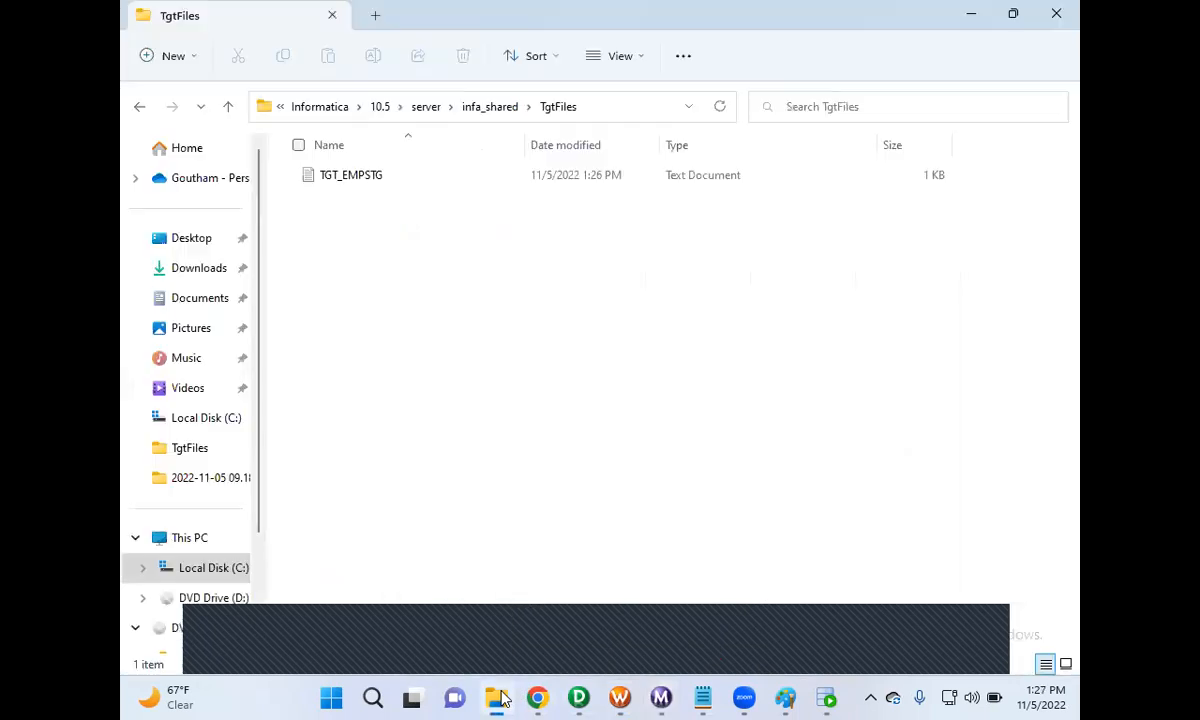
pyautogui.doubleClick(388, 179)
pyautogui.moveTo(429, 407); pyautogui.dragTo(140, 241)
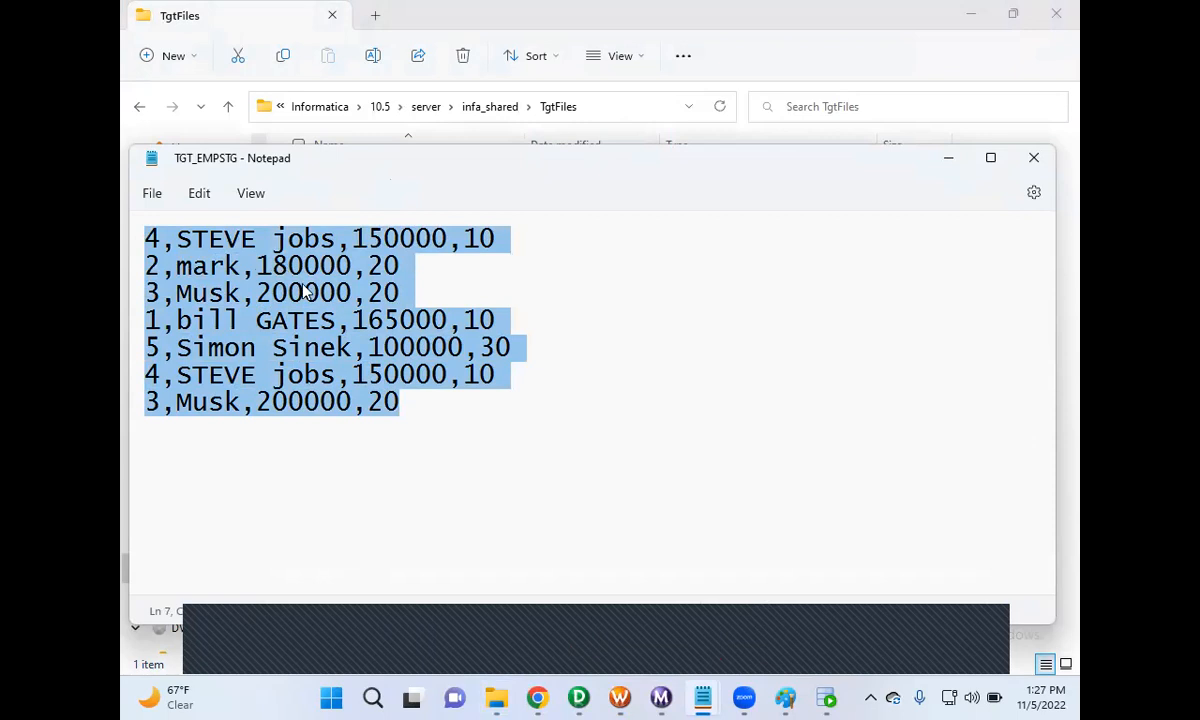
pyautogui.click(449, 376)
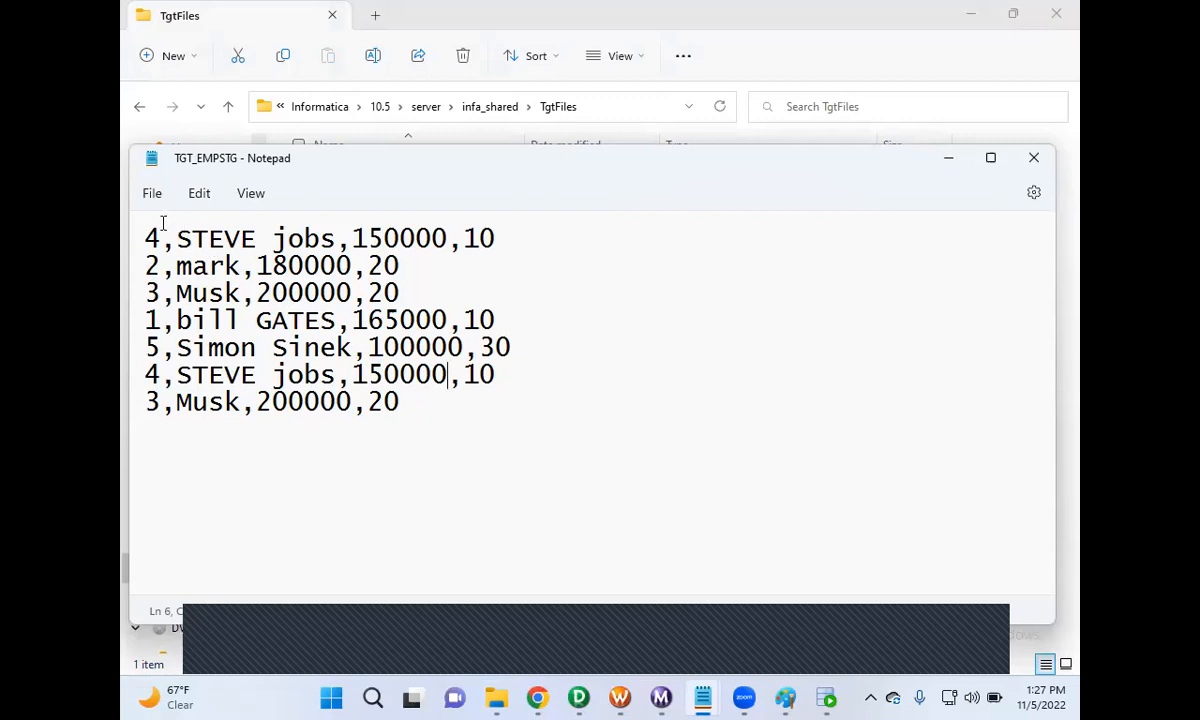
pyautogui.click(1033, 157)
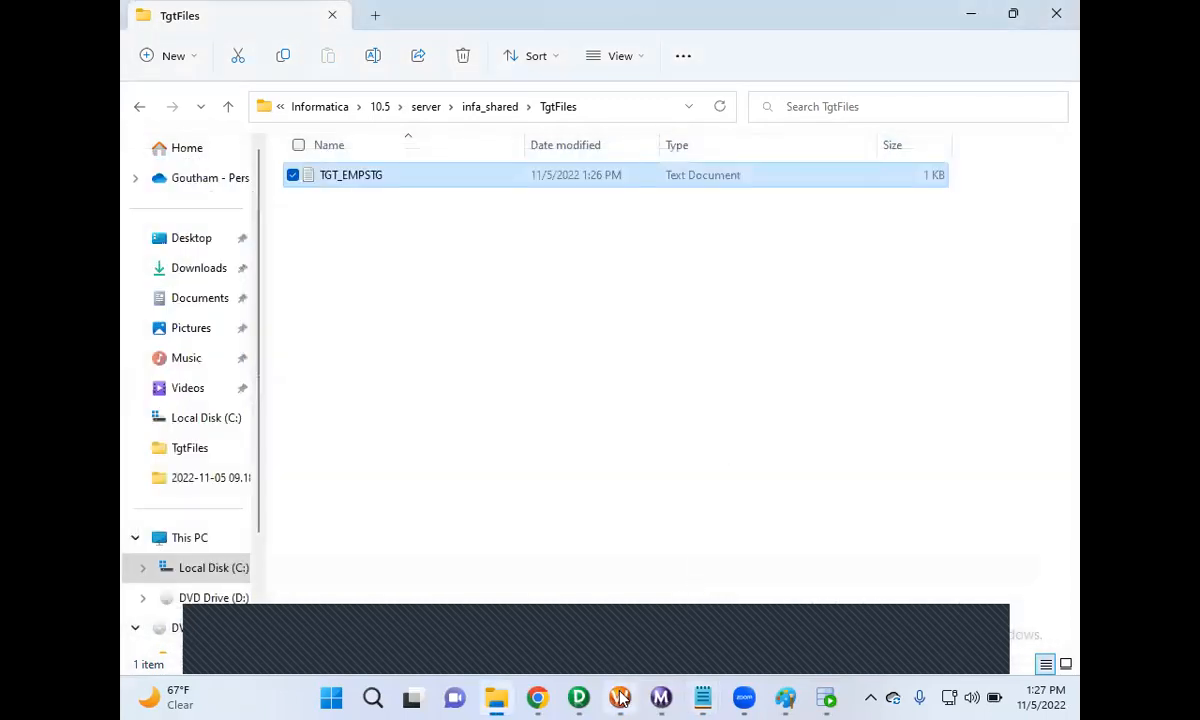
# - In Workflow Manager, set Header Options to Output Field Names for the session's TGT_FF_EMPSTG_File target and accept the change
pyautogui.click(620, 697)
pyautogui.doubleClick(683, 203)
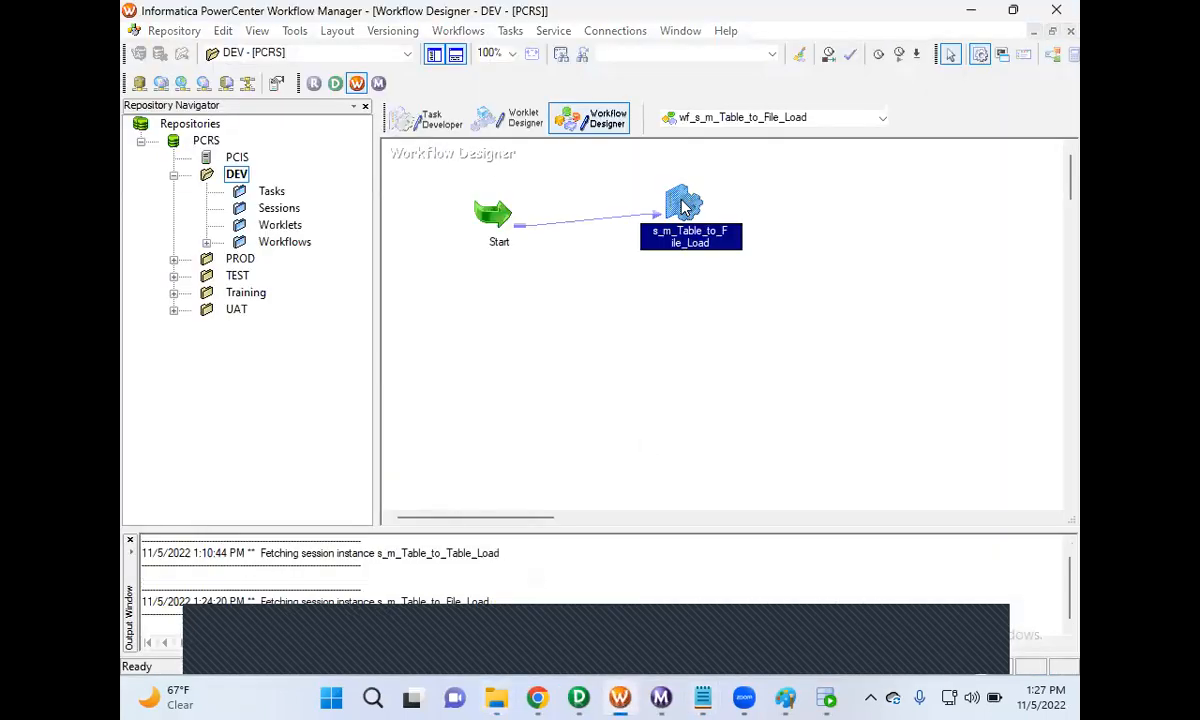
pyautogui.click(471, 148)
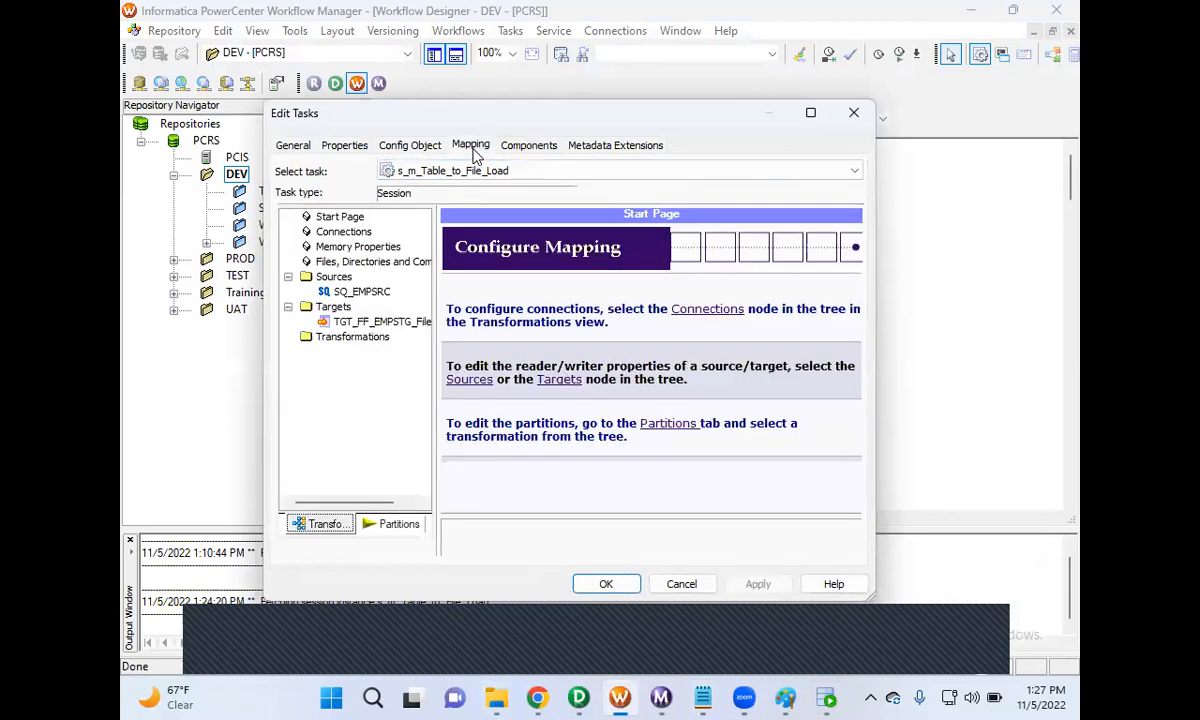
pyautogui.click(381, 322)
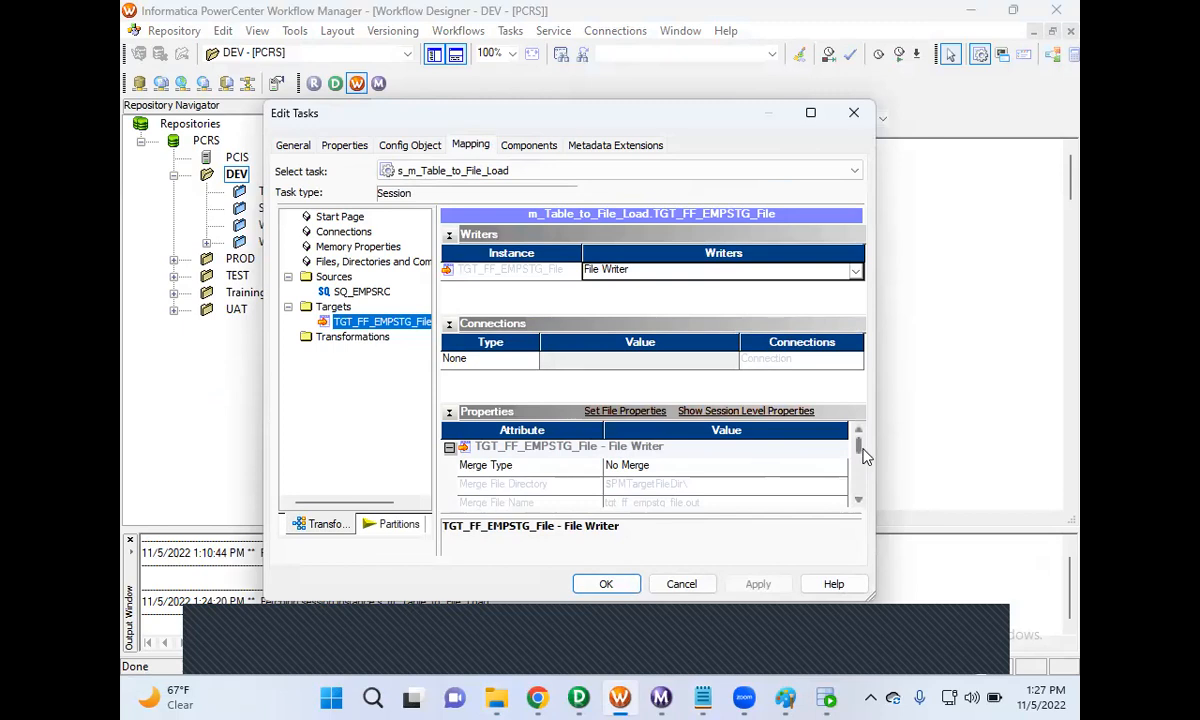
pyautogui.moveTo(859, 449); pyautogui.dragTo(860, 456)
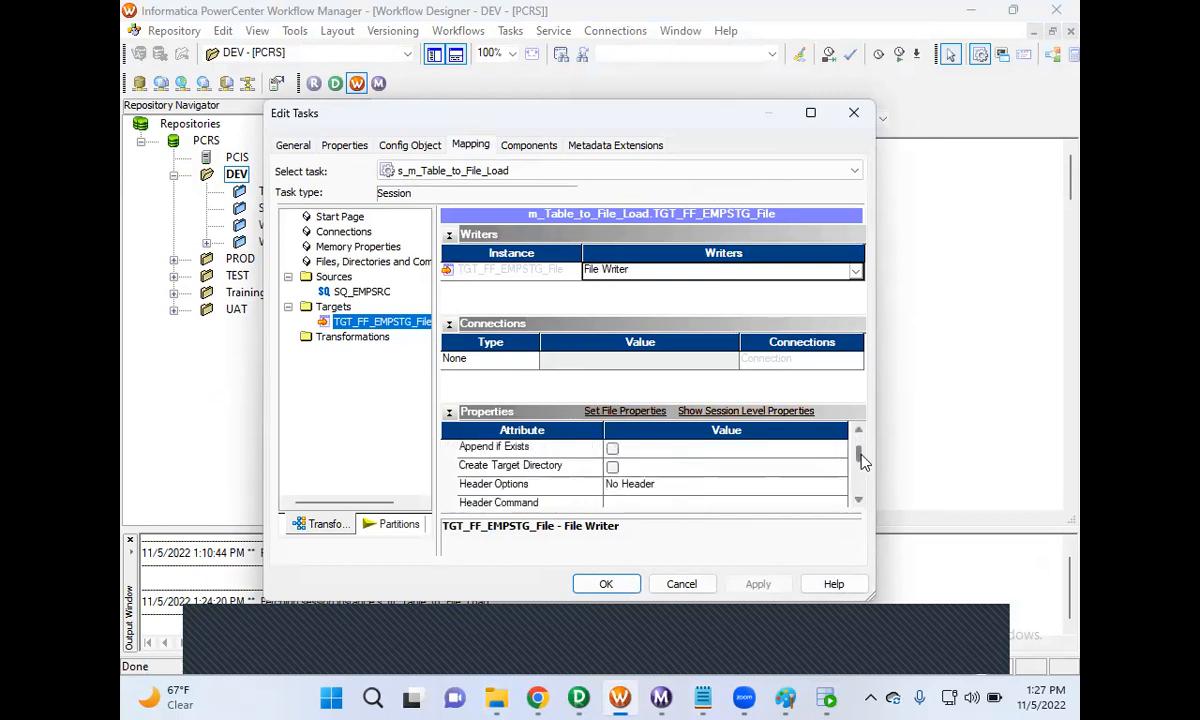
pyautogui.click(640, 488)
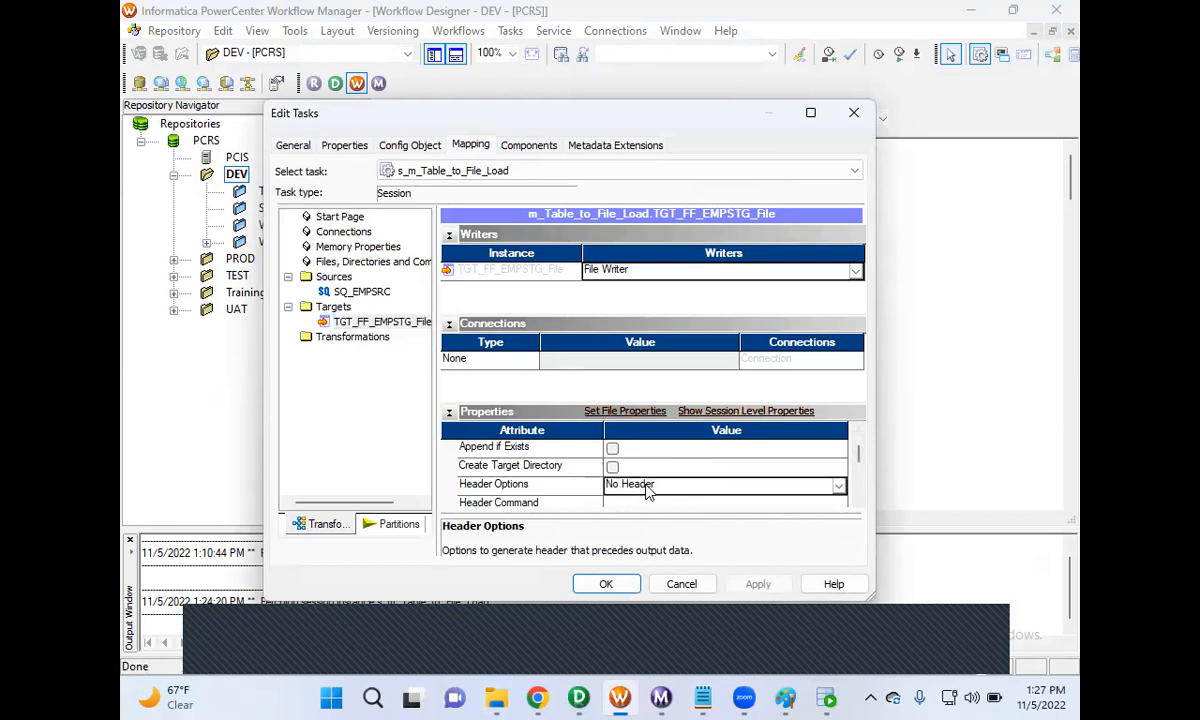
pyautogui.click(648, 518)
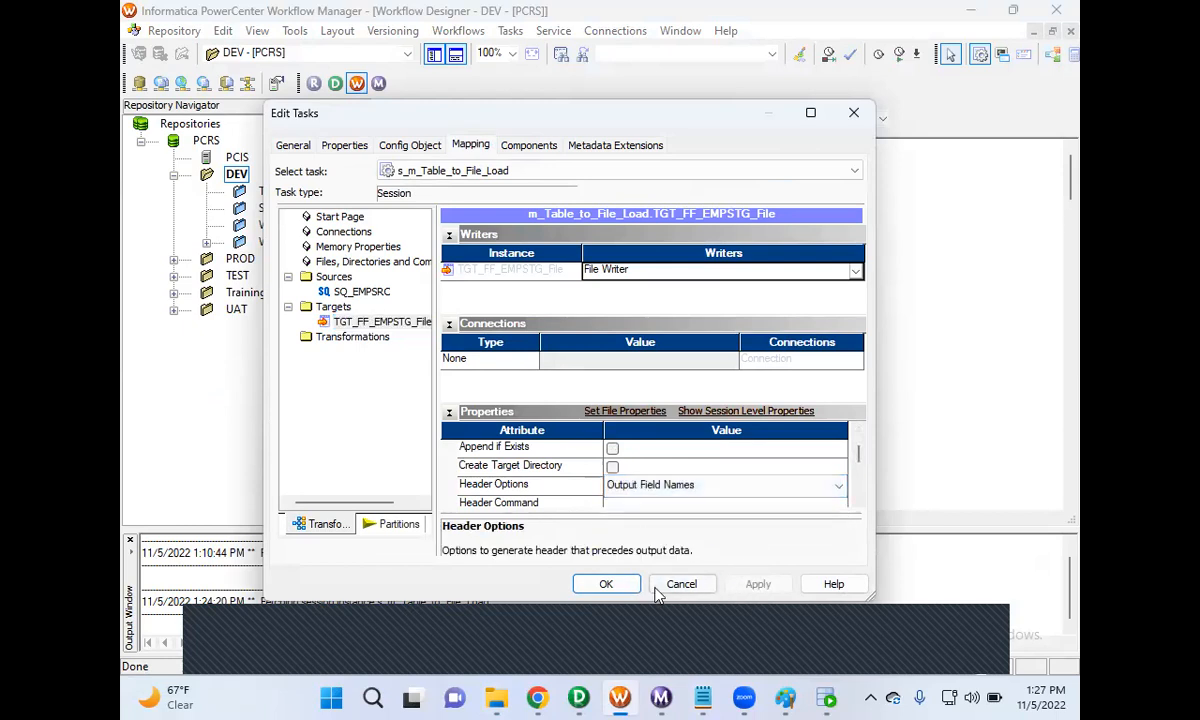
pyautogui.click(606, 584)
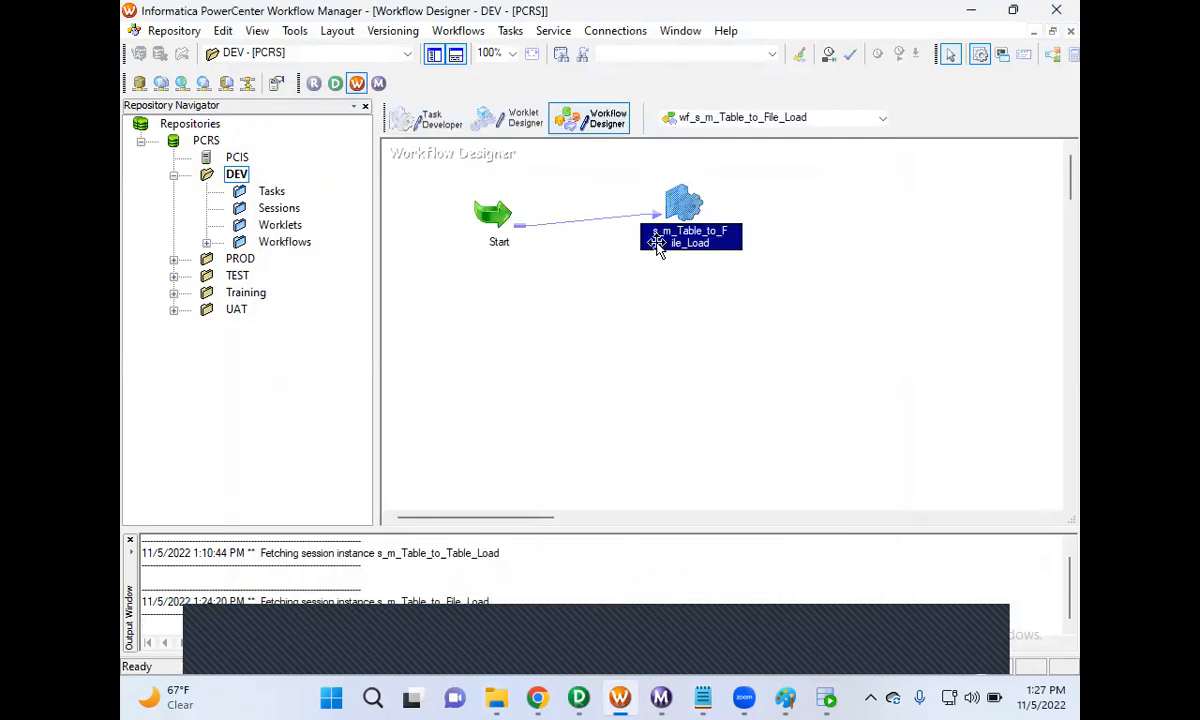
# - Save the modified workflow to the repository and check its validation output
pyautogui.click(173, 33)
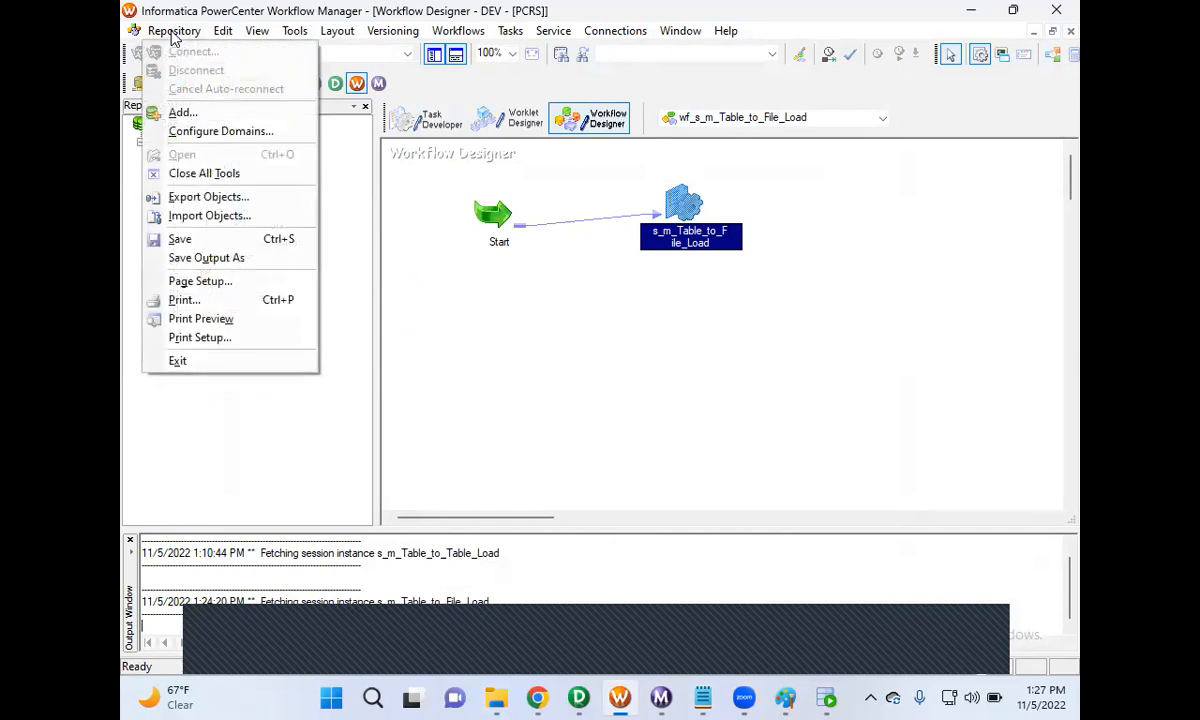
pyautogui.click(200, 238)
pyautogui.moveTo(380, 603); pyautogui.dragTo(158, 553)
# - Run wf_s_m_Table_to_File_Load again with the new header option and check the run in Workflow Monitor
pyautogui.click(560, 346)
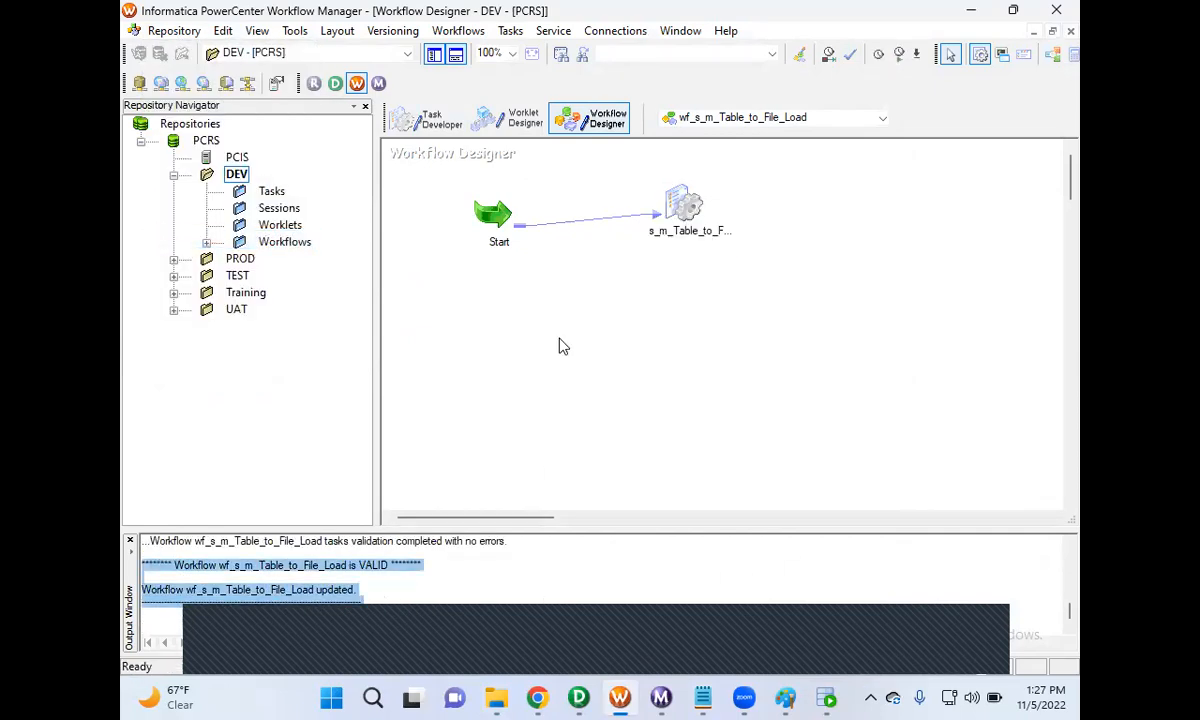
pyautogui.rightClick(560, 346)
pyautogui.click(601, 521)
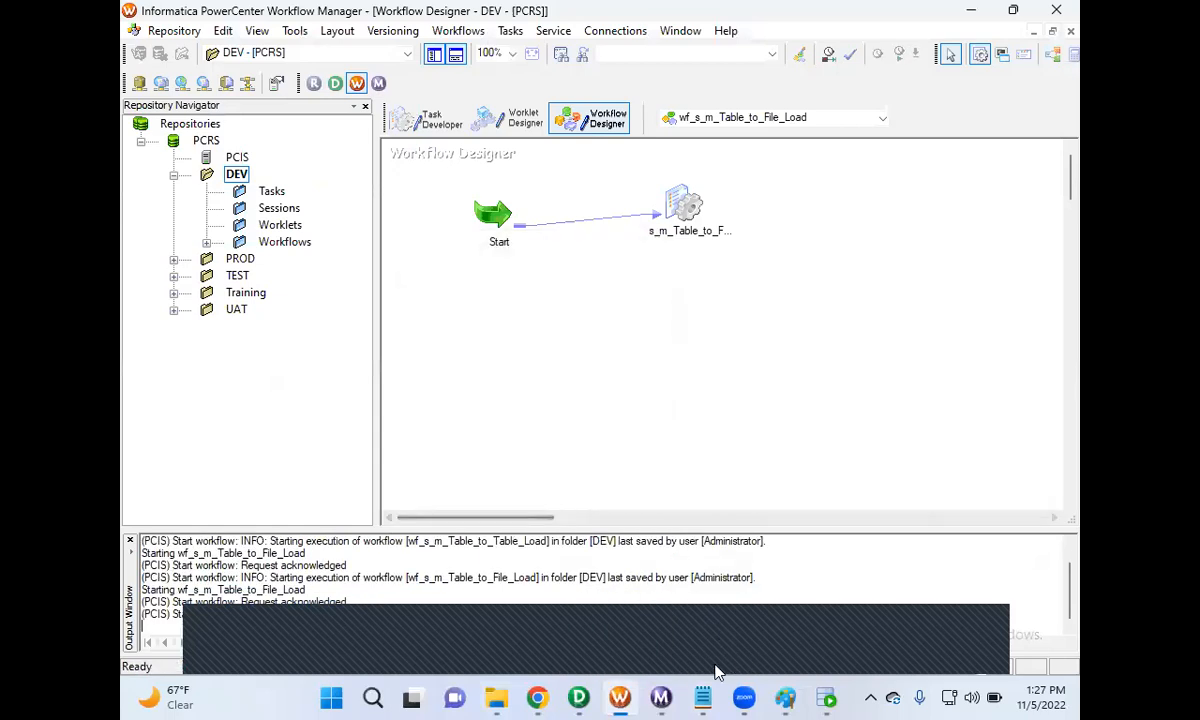
pyautogui.click(663, 698)
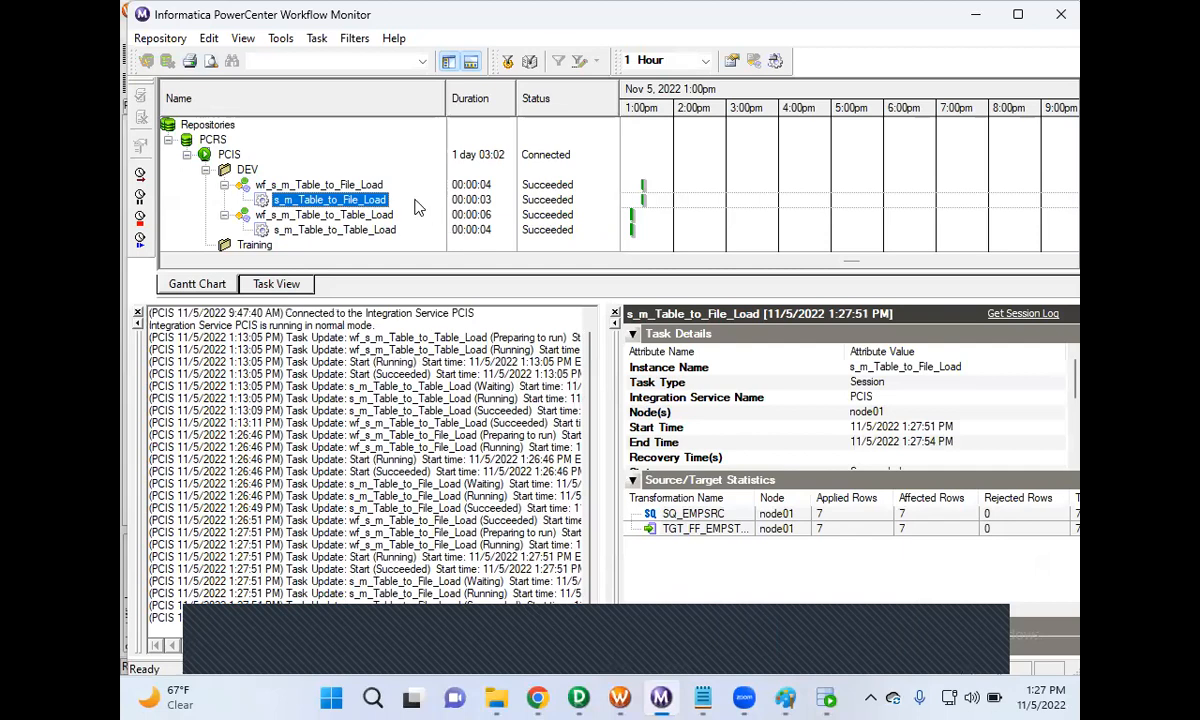
# - Reopen TGT_EMPSTG from the TgtFiles folder in File Explorer, examine its header row and minimize the file
pyautogui.click(495, 697)
pyautogui.click(595, 206)
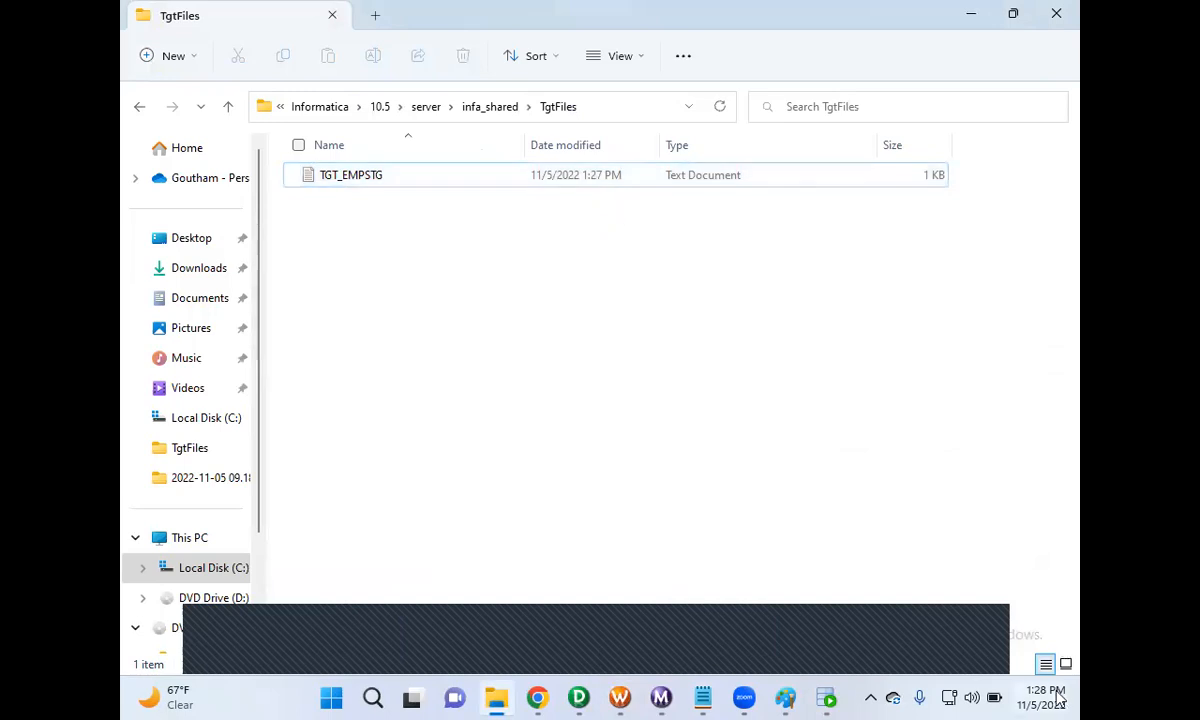
pyautogui.click(326, 179)
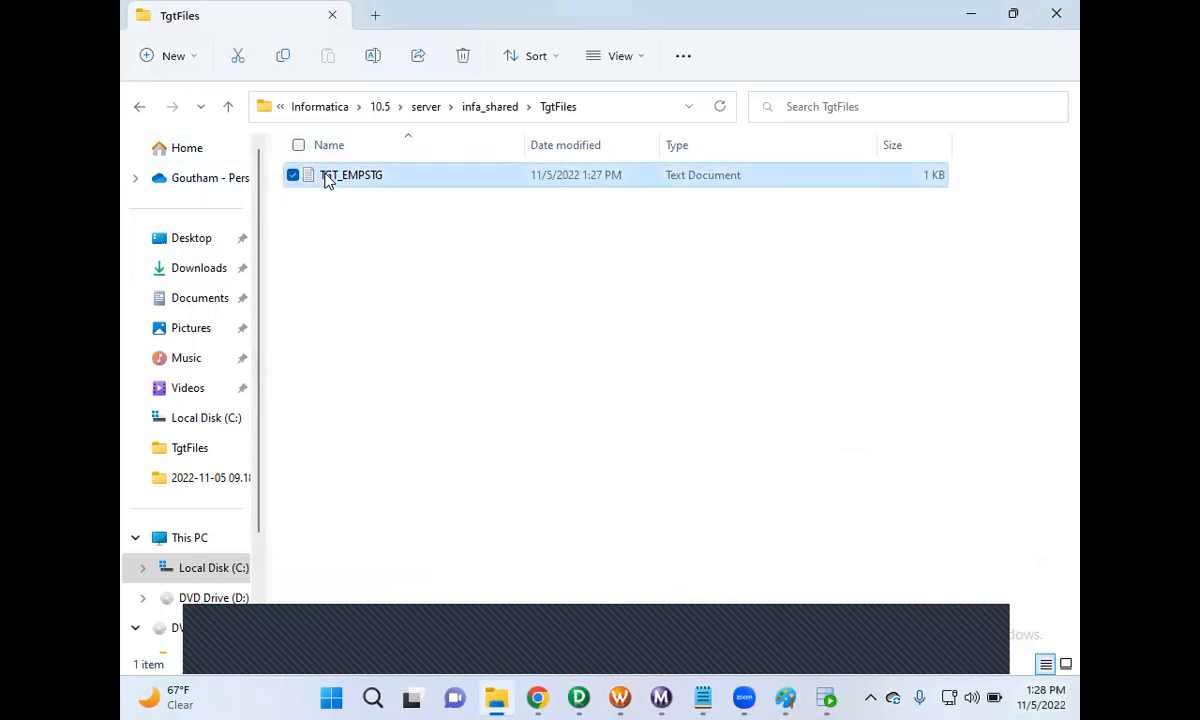
pyautogui.doubleClick(326, 179)
pyautogui.click(598, 238)
pyautogui.moveTo(598, 238); pyautogui.dragTo(176, 238)
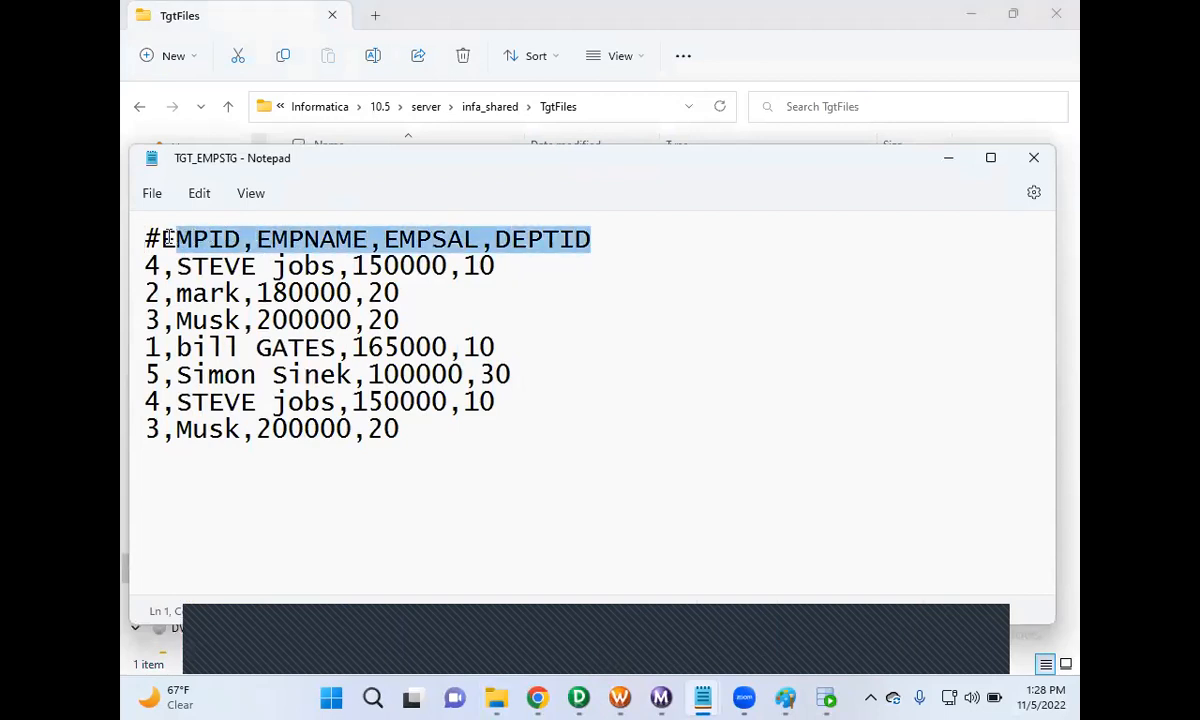
pyautogui.click(948, 157)
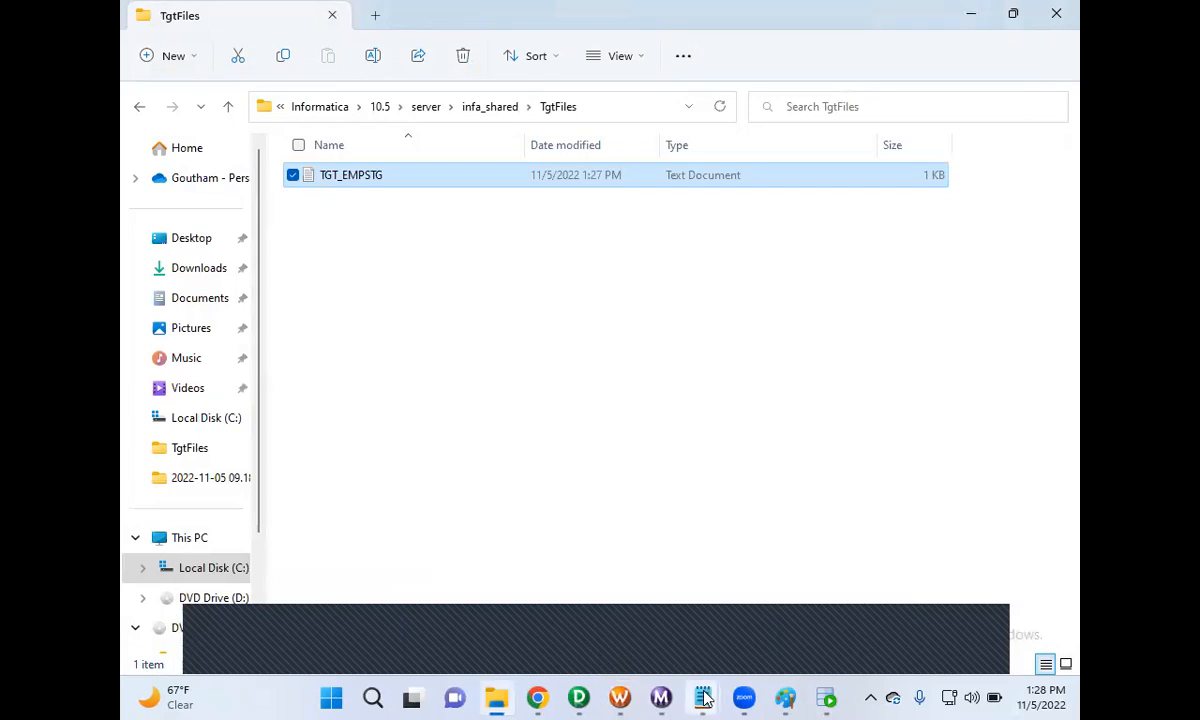
# - Switch to the Notepad topic notes and append "--" to the third lab, FILE TO FILE LOAD
pyautogui.moveTo(700, 690)
pyautogui.click(643, 600)
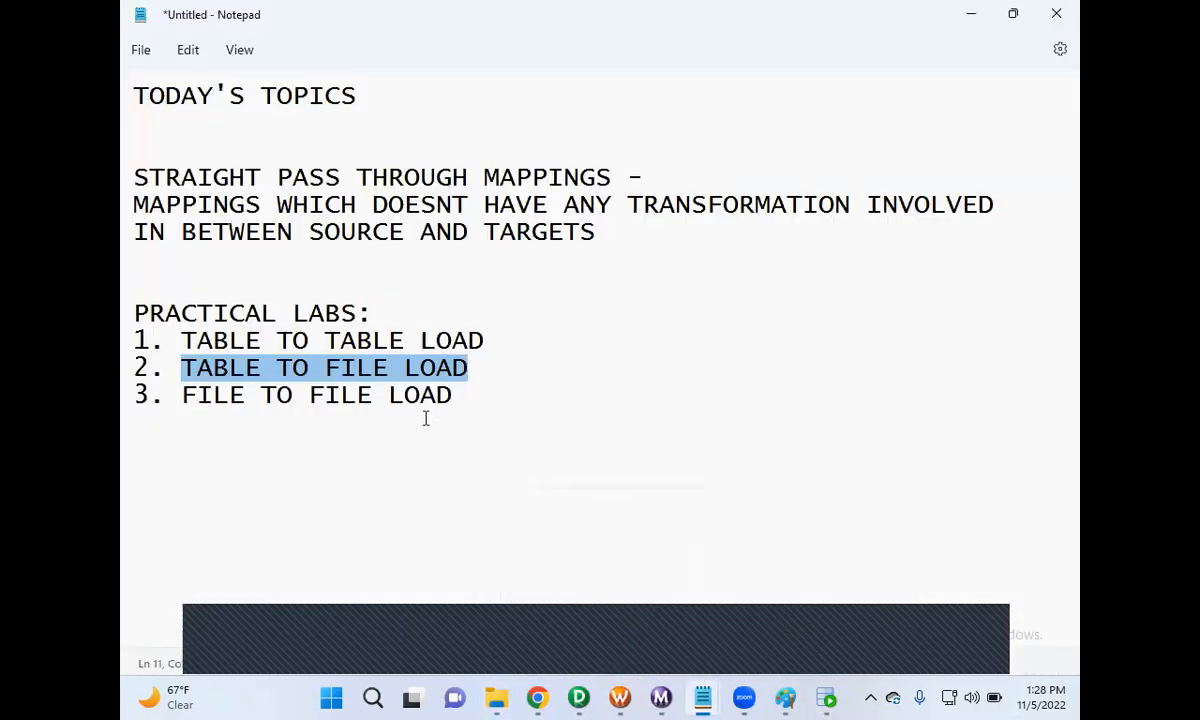
pyautogui.click(497, 360)
pyautogui.click(491, 397)
pyautogui.write('--')
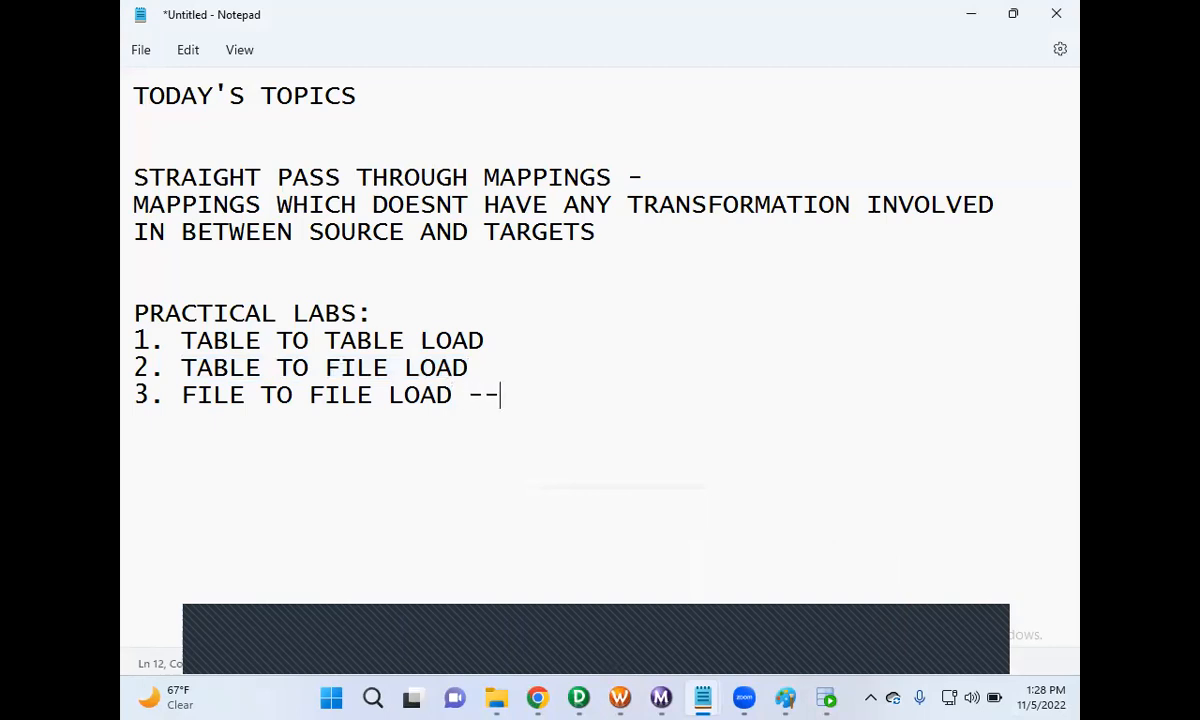
pyautogui.write(' Let giys')
pyautogui.press('BackSpace')
pyautogui.press('BackSpace')
pyautogui.press('BackSpace')
pyautogui.press('BackSpace')
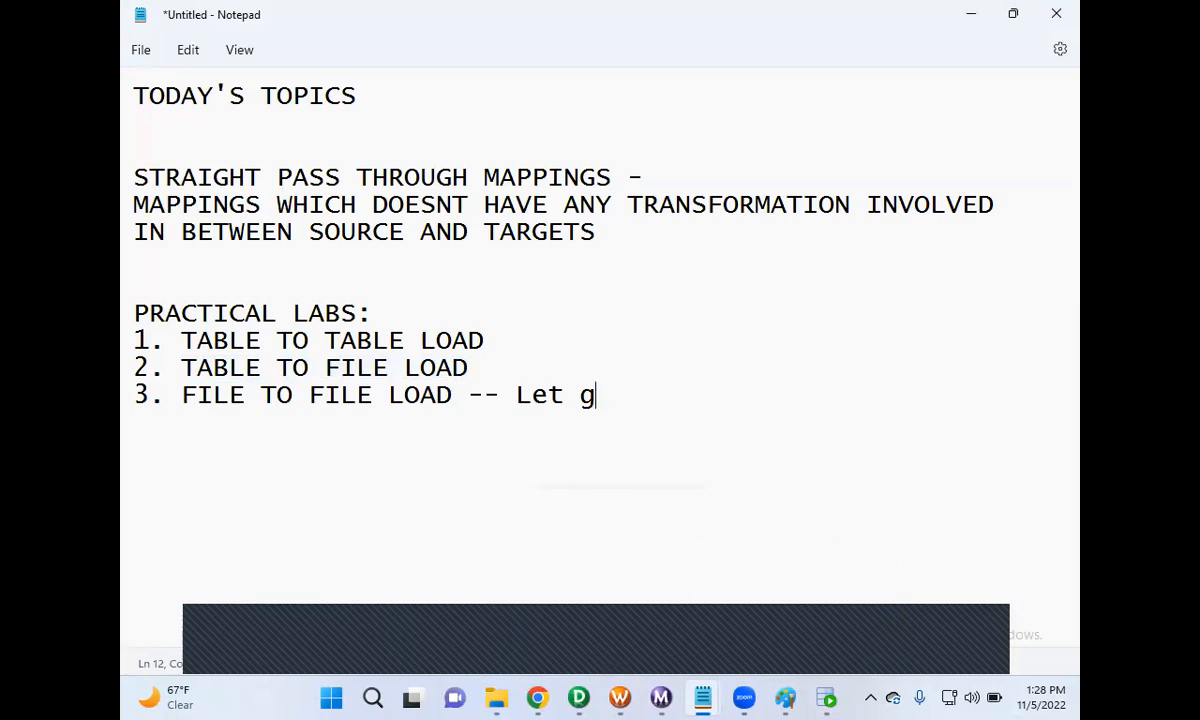
pyautogui.write('Guys')
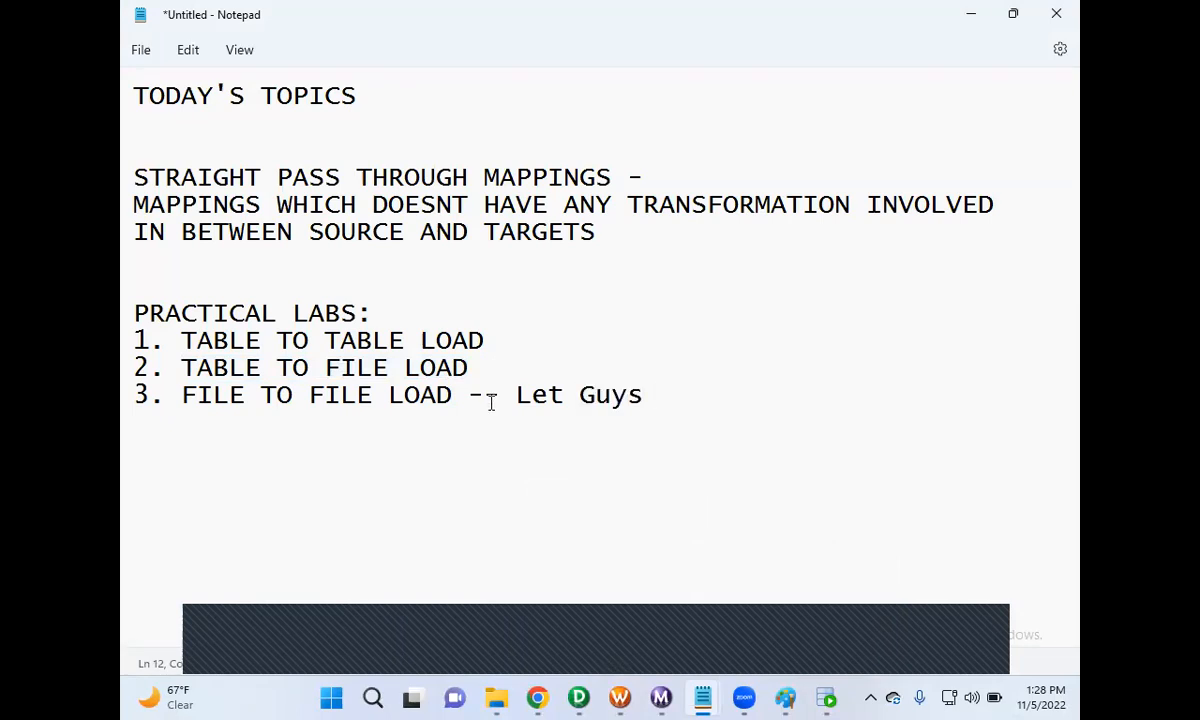
pyautogui.press('BackSpace')
pyautogui.press('BackSpace')
pyautogui.press('BackSpace')
pyautogui.press('BackSpace')
pyautogui.write('you guys try')
pyautogui.hotkey('shift', 'Left')
pyautogui.hotkey('shift', 'Left')
pyautogui.hotkey('shift', 'Left')
pyautogui.hotkey('shift', 'Left')
pyautogui.hotkey('shift', 'Left')
pyautogui.hotkey('shift', 'Left')
pyautogui.hotkey('shift', 'Left')
pyautogui.hotkey('shift', 'Left')
pyautogui.hotkey('shift', 'Left')
pyautogui.hotkey('shift', 'Left')
pyautogui.hotkey('shift', 'Left')
pyautogui.hotkey('shift', 'Left')
pyautogui.hotkey('shift', 'Left')
pyautogui.hotkey('shift', 'Left')
pyautogui.hotkey('shift', 'Left')
pyautogui.hotkey('shift', 'Left')
pyautogui.hotkey('shift', 'Left')
pyautogui.hotkey('shift', 'Left')
pyautogui.hotkey('shift', 'Left')
pyautogui.hotkey('shift', 'Right')
pyautogui.hotkey('shift', 'Right')
# - Write "Assignment" after the dashes on the FILE TO FILE LOAD line
pyautogui.write('Ass')
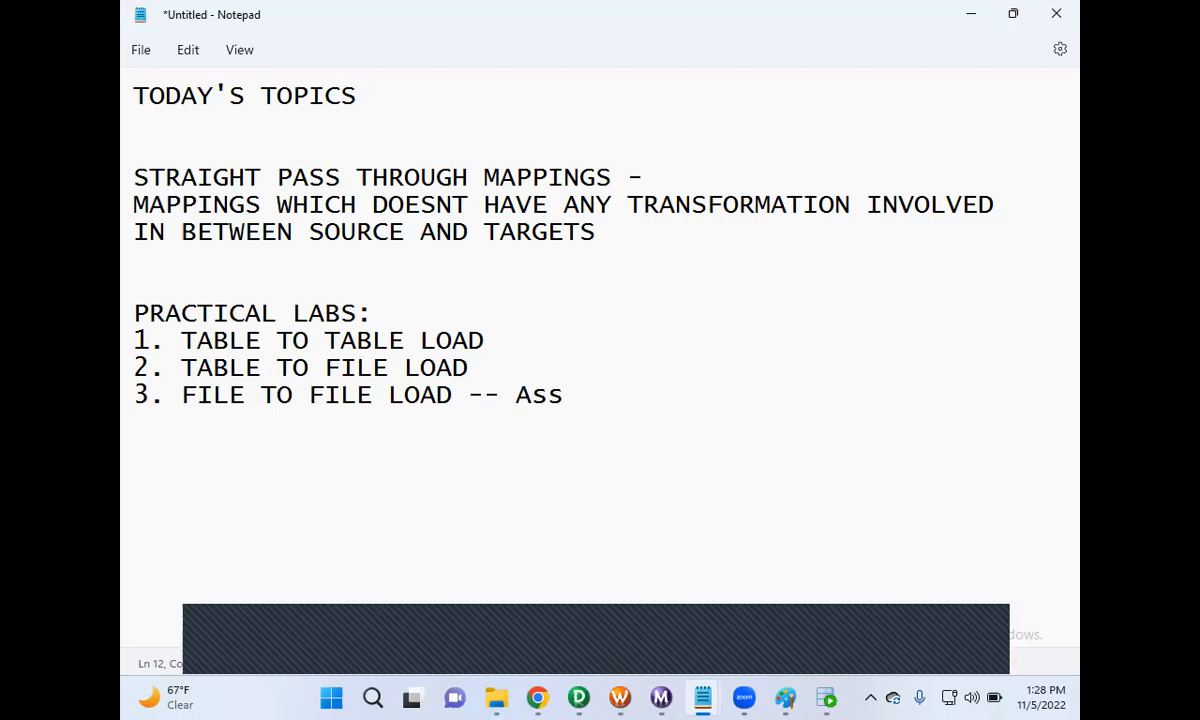
pyautogui.write('ignment')
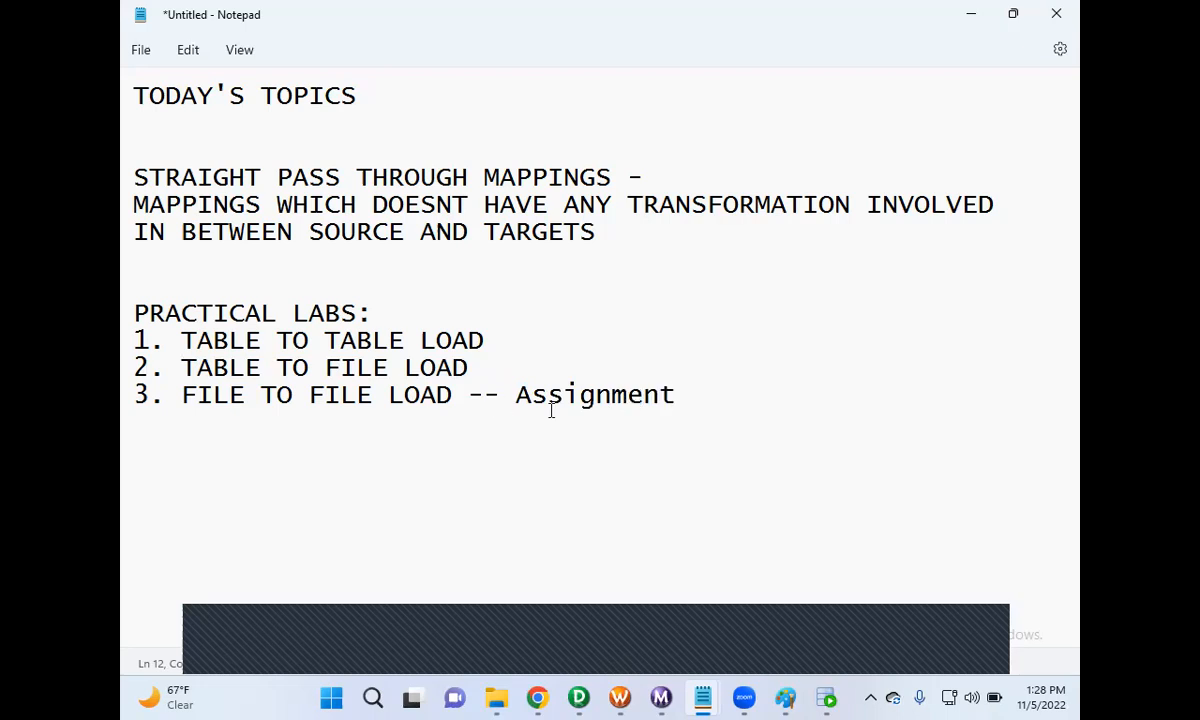
# - Highlight the FILE TO FILE LOAD assignment line in the notes to review it
pyautogui.moveTo(737, 382); pyautogui.dragTo(183, 397)
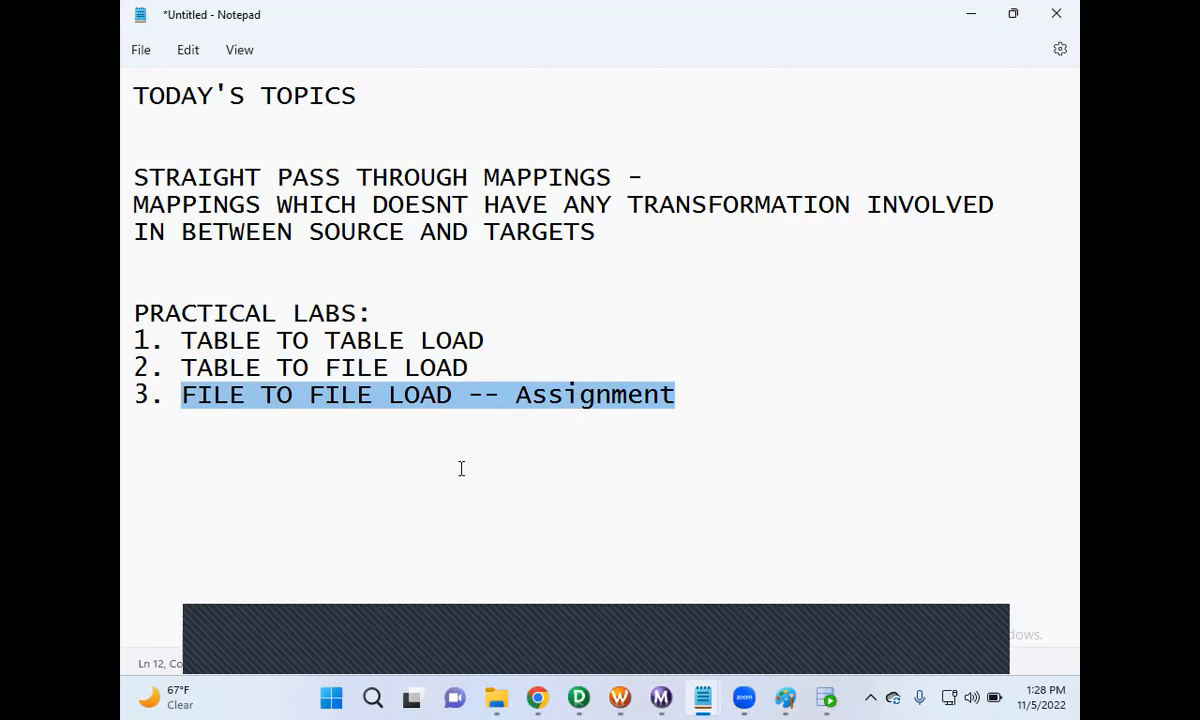
pyautogui.click(430, 436)
pyautogui.moveTo(733, 401); pyautogui.dragTo(311, 402)
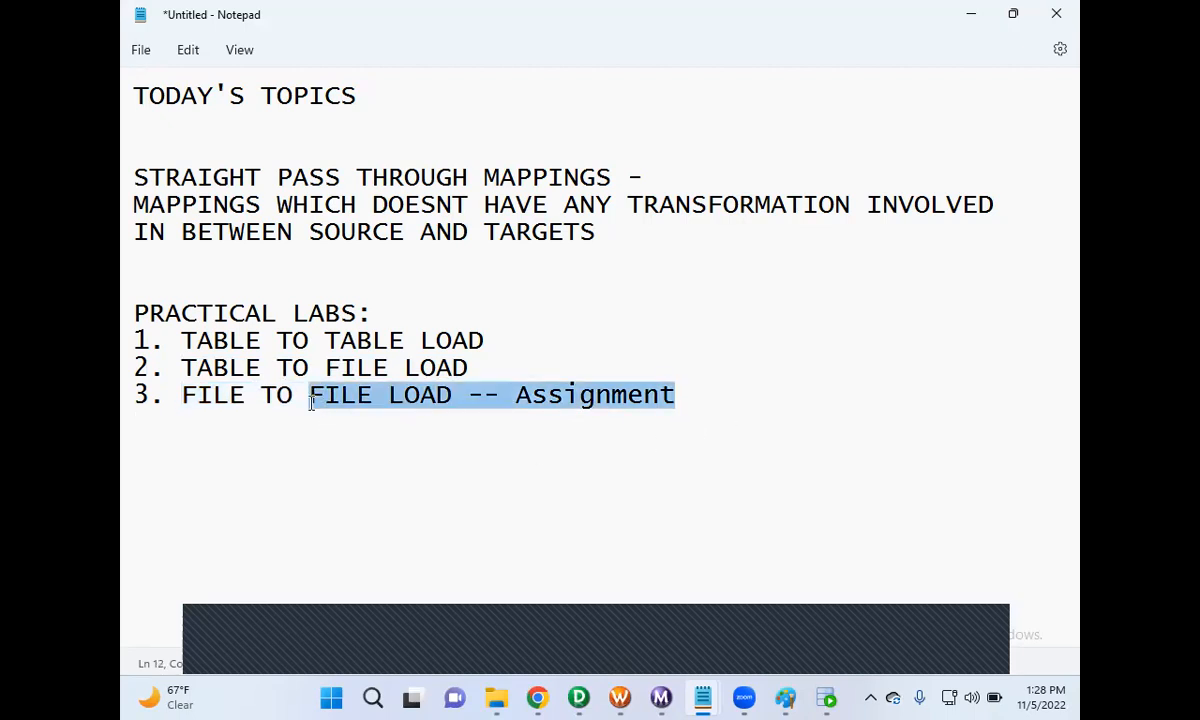